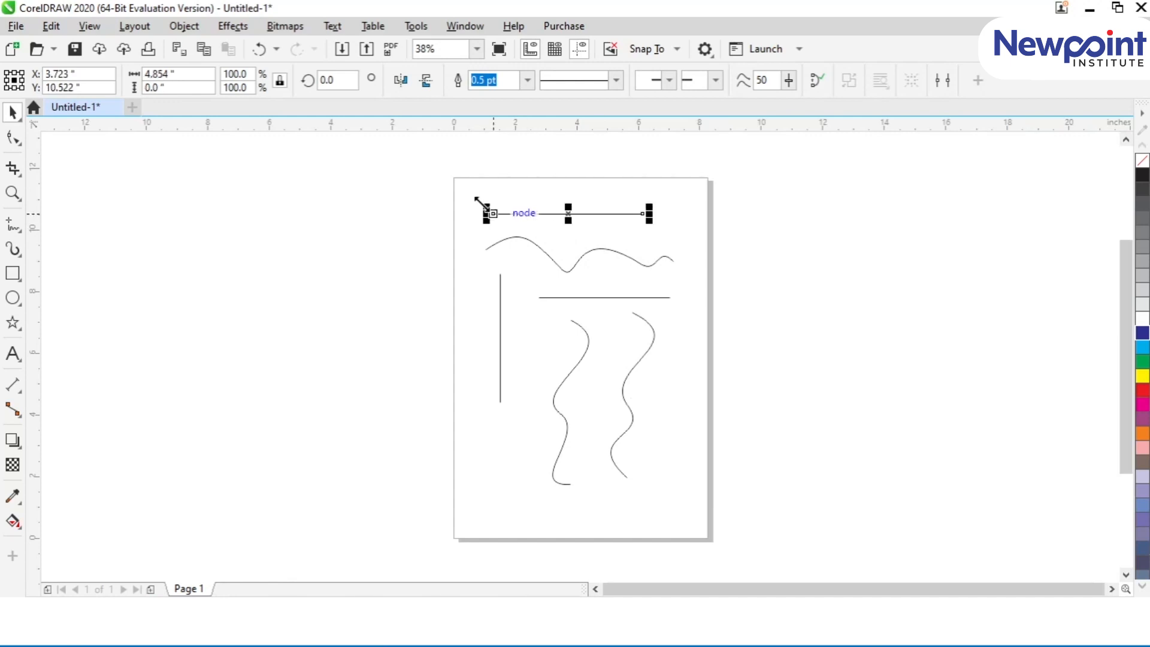
Step: Colour the outline of the horizontal line at the page's top red, trying widths of 2.0 pt and 3.0 pt before setting 10.0 pt
{"action": "right_click", "coordinate": [1141, 389]}
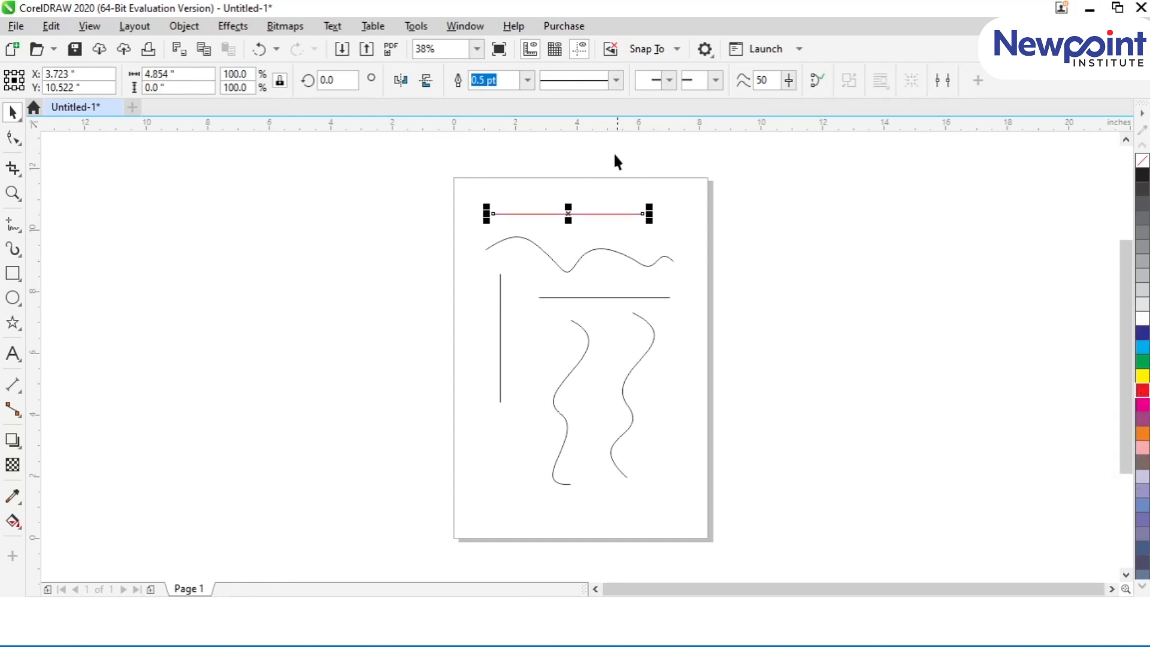
{"action": "left_click", "coordinate": [528, 83]}
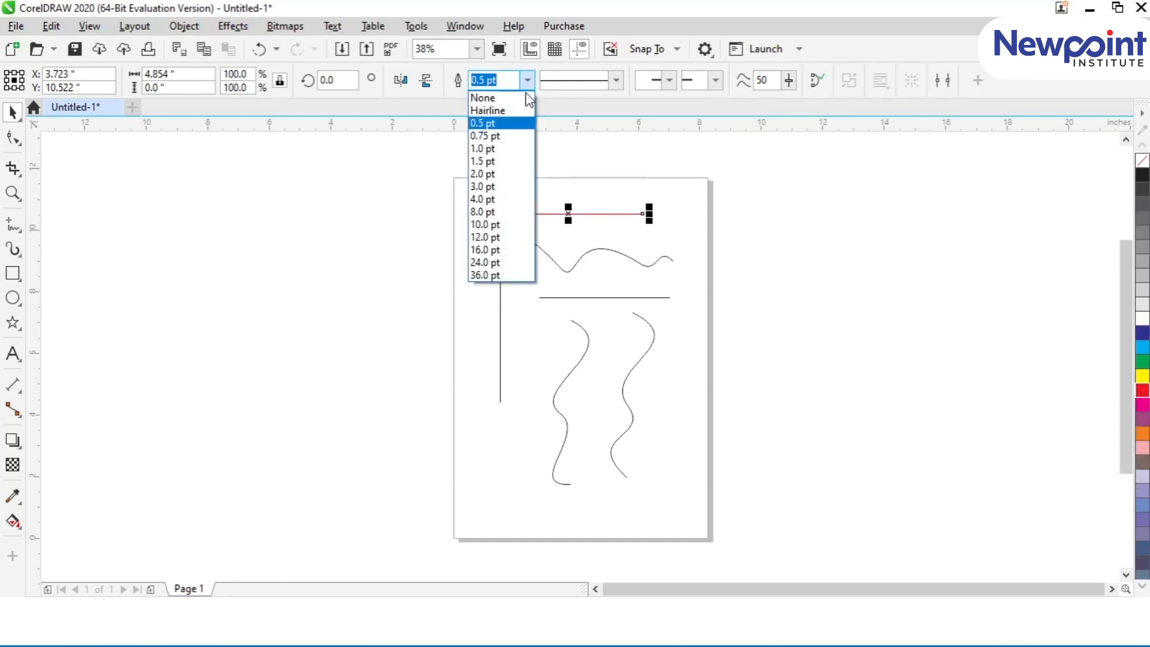
{"action": "left_click", "coordinate": [508, 174]}
{"action": "left_click", "coordinate": [527, 86]}
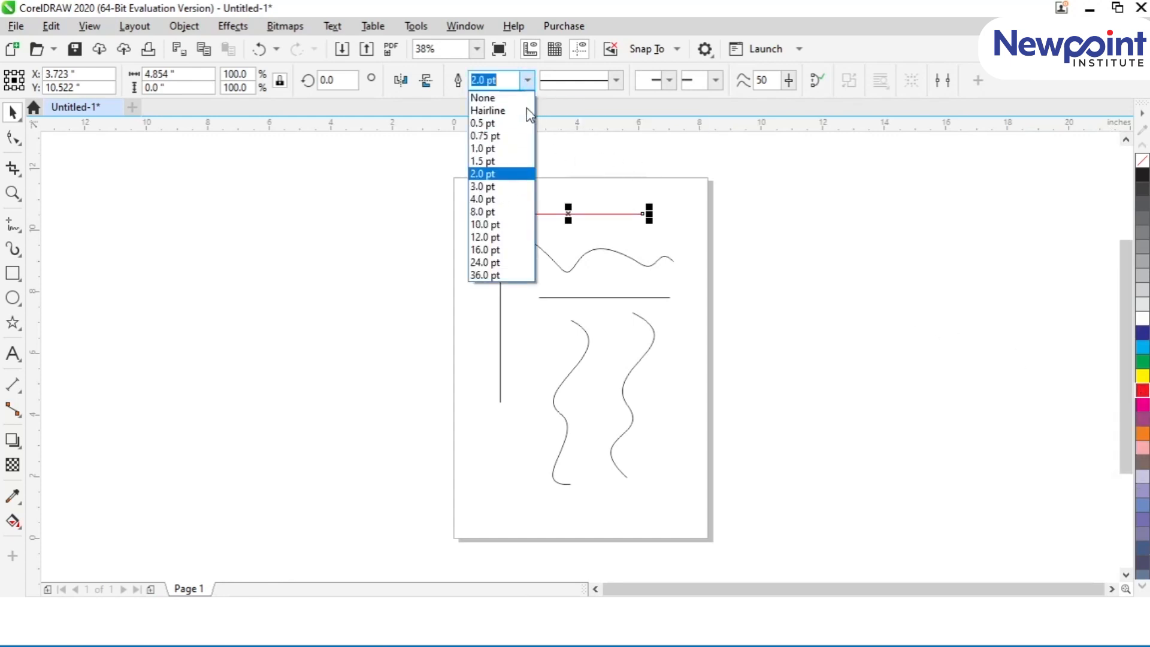
{"action": "left_click", "coordinate": [513, 188]}
{"action": "left_click", "coordinate": [526, 81]}
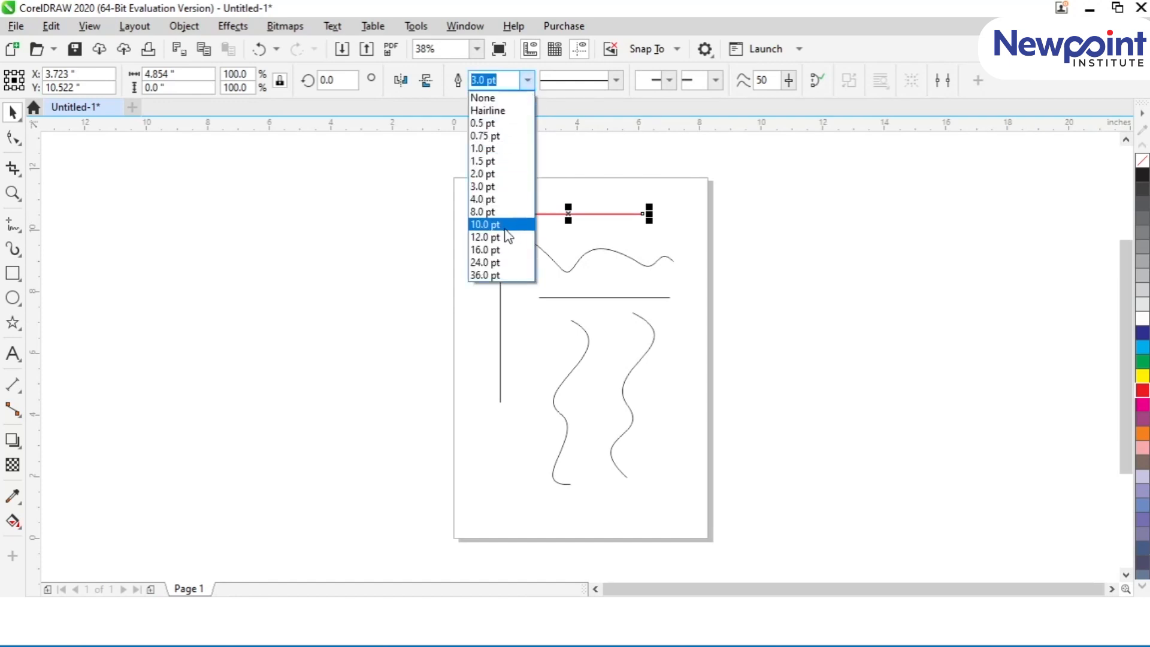
{"action": "left_click", "coordinate": [508, 225]}
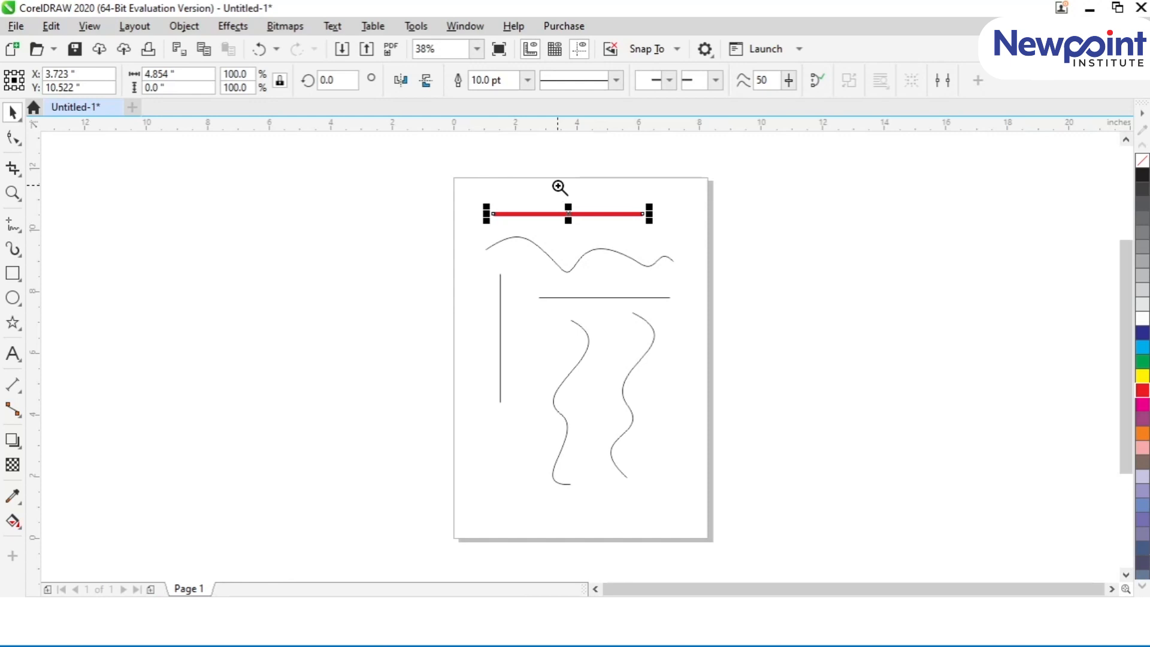
Step: Set the red line's outline width to 8.0 pt
{"action": "left_click_drag", "start_coordinate": [452, 175], "coordinate": [717, 256]}
{"action": "left_click_drag", "start_coordinate": [717, 256], "coordinate": [716, 256]}
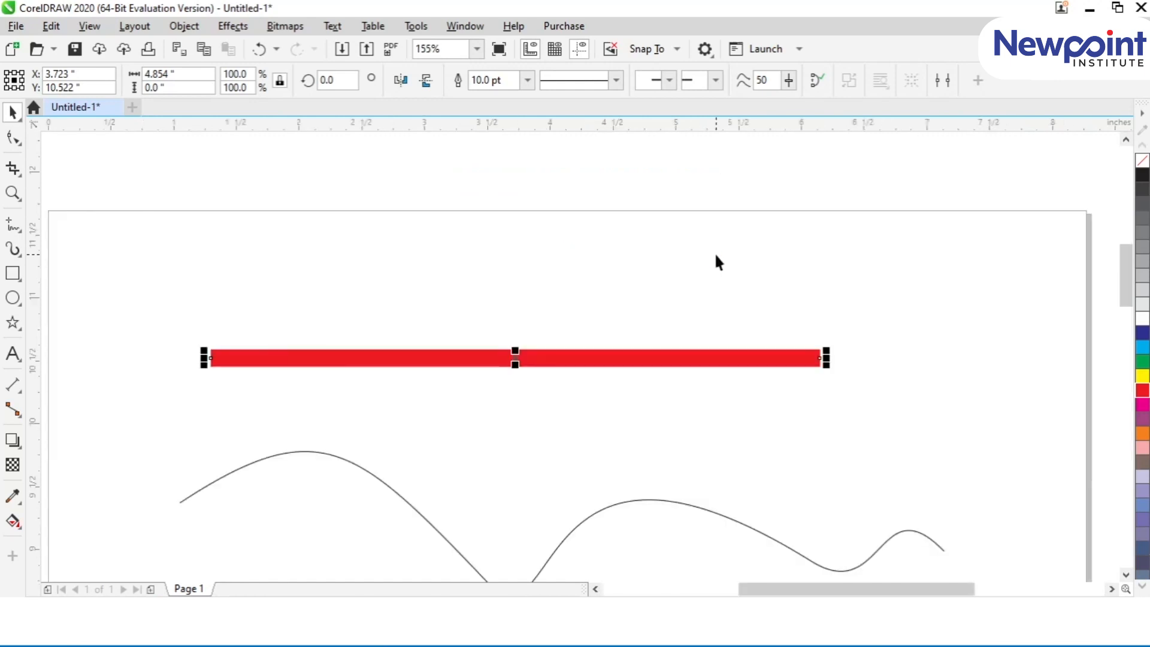
{"action": "left_click", "coordinate": [528, 80]}
{"action": "left_click", "coordinate": [527, 81]}
{"action": "left_click", "coordinate": [527, 80]}
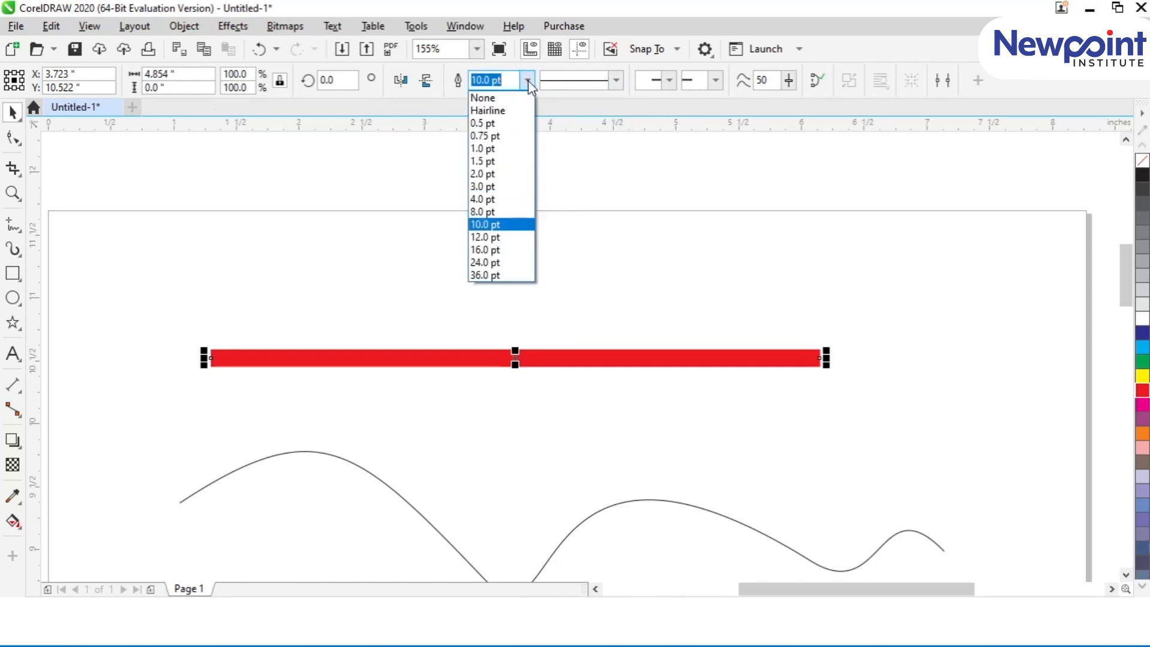
{"action": "left_click", "coordinate": [496, 213]}
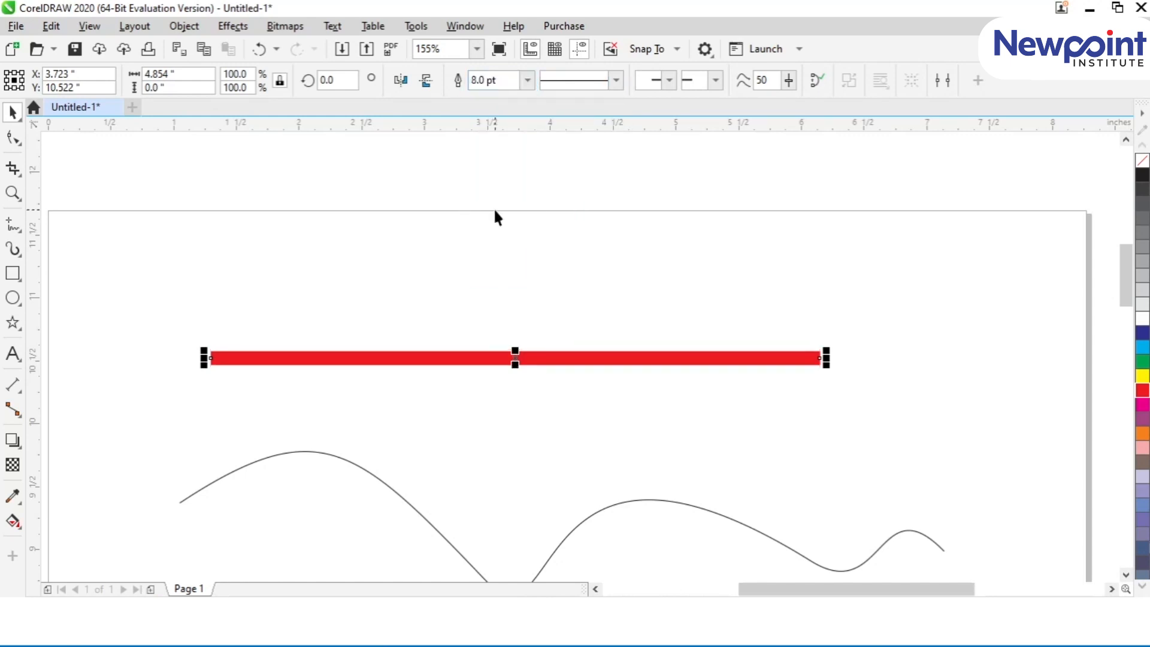
Step: Try a dash-dot line style with wide gaps on the red line
{"action": "left_click", "coordinate": [616, 80]}
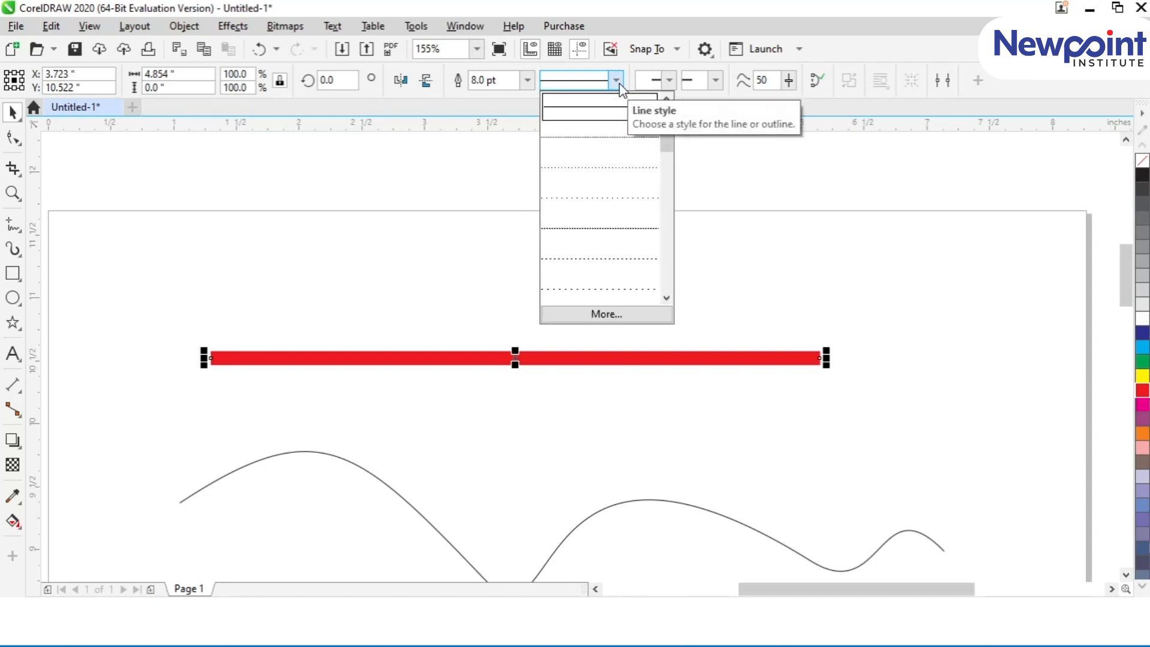
{"action": "left_click", "coordinate": [665, 298]}
{"action": "left_click", "coordinate": [666, 297]}
{"action": "left_click", "coordinate": [665, 298]}
{"action": "left_click", "coordinate": [666, 298]}
{"action": "left_click", "coordinate": [666, 298]}
{"action": "left_click", "coordinate": [666, 298]}
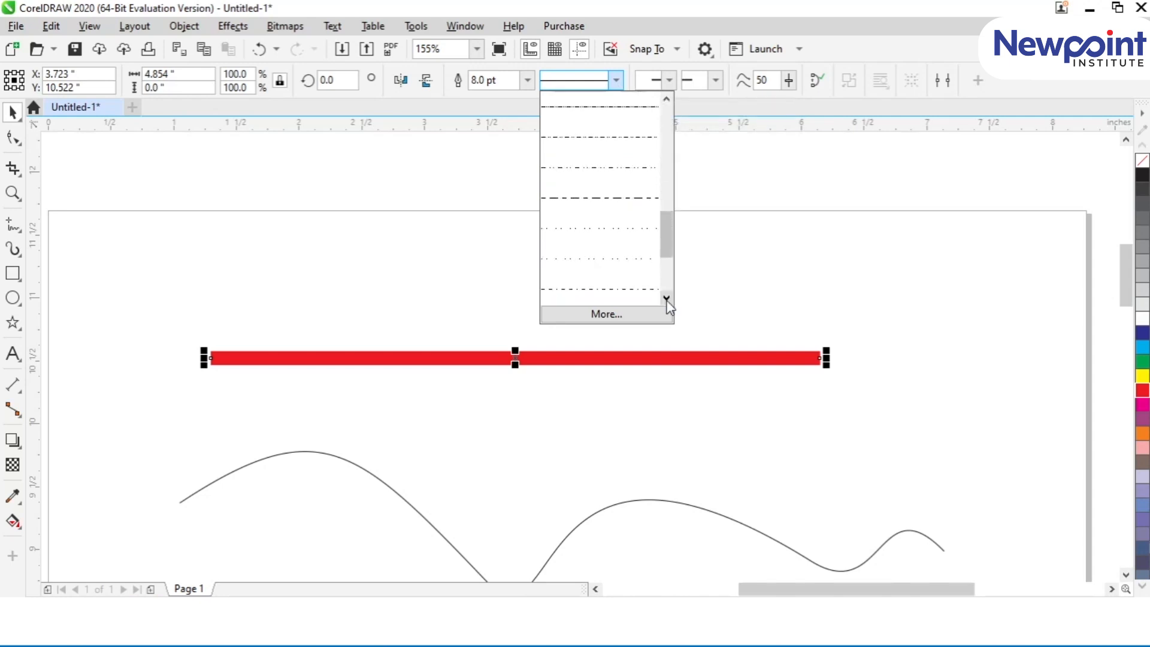
{"action": "left_click", "coordinate": [586, 297]}
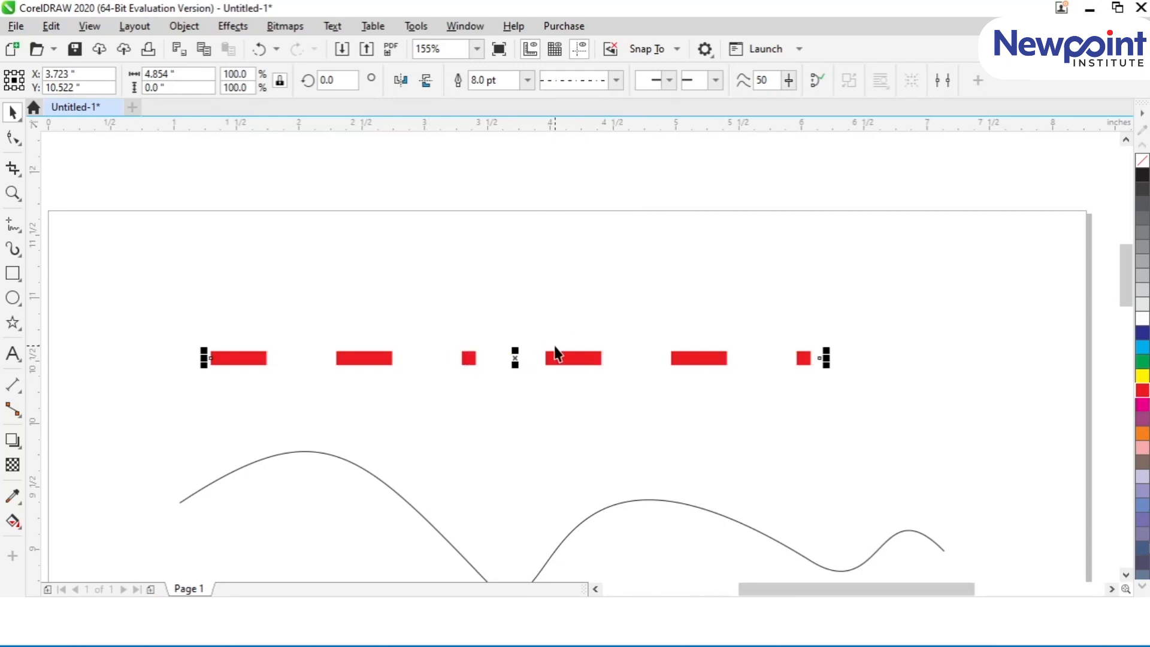
Step: Try long and widely spaced dash styles on the red line, settling on medium dashes with narrow gaps
{"action": "left_click", "coordinate": [611, 81]}
{"action": "left_click_drag", "start_coordinate": [662, 254], "coordinate": [660, 191]}
{"action": "left_click", "coordinate": [597, 111]}
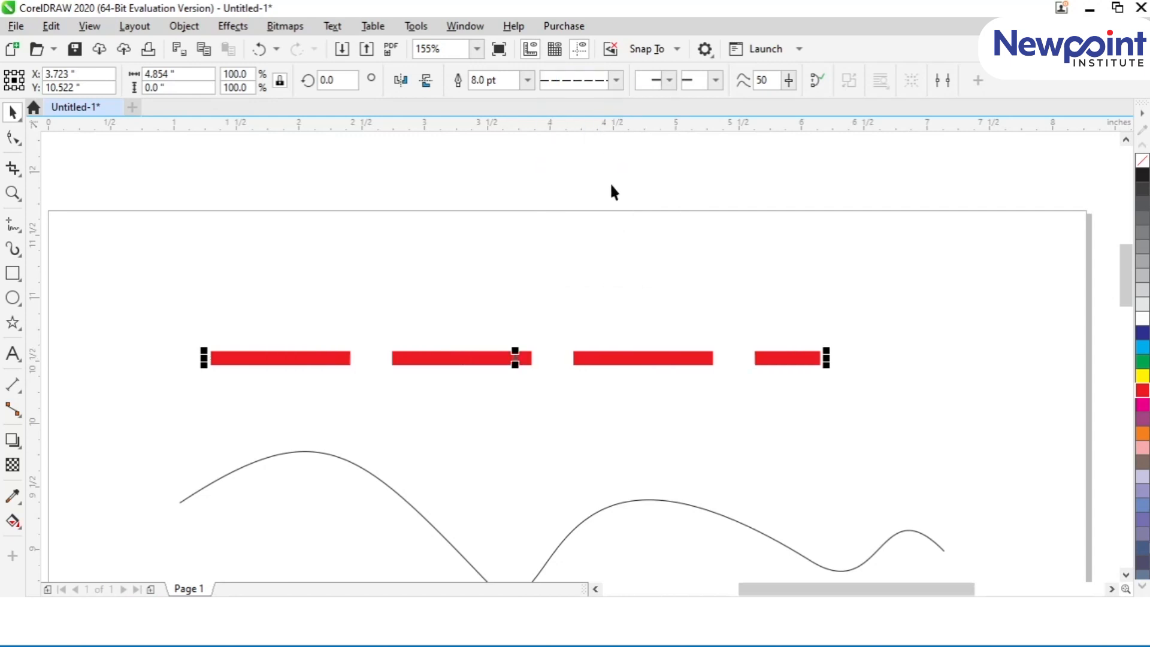
{"action": "left_click", "coordinate": [616, 82]}
{"action": "left_click", "coordinate": [602, 173]}
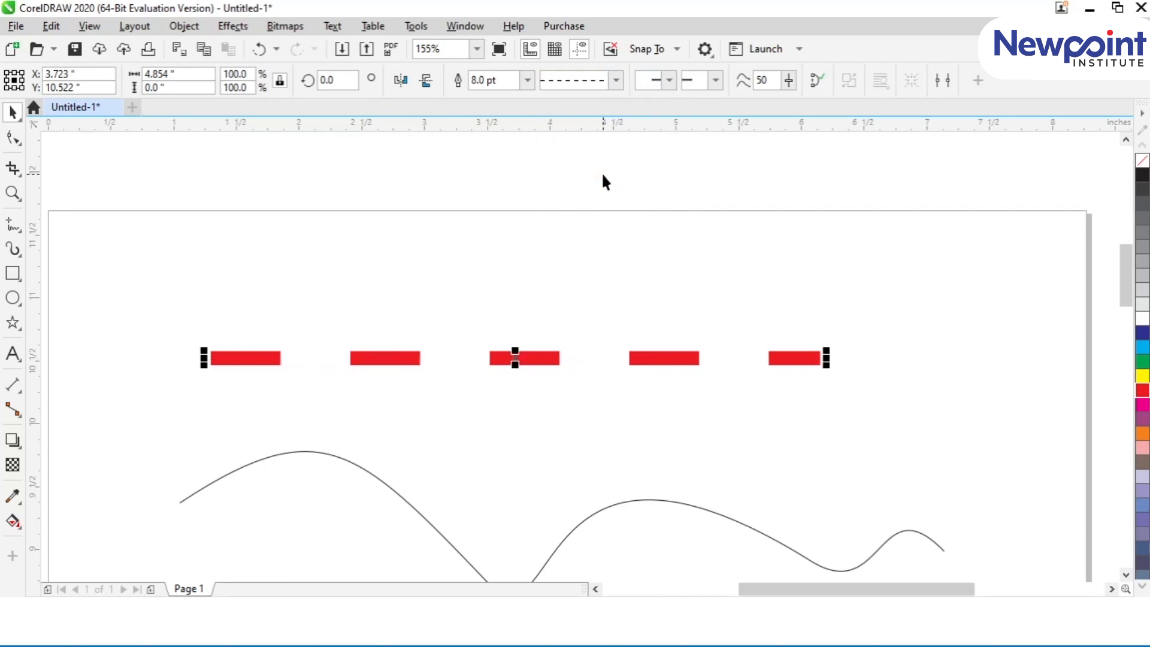
{"action": "left_click", "coordinate": [616, 82]}
{"action": "left_click", "coordinate": [607, 119]}
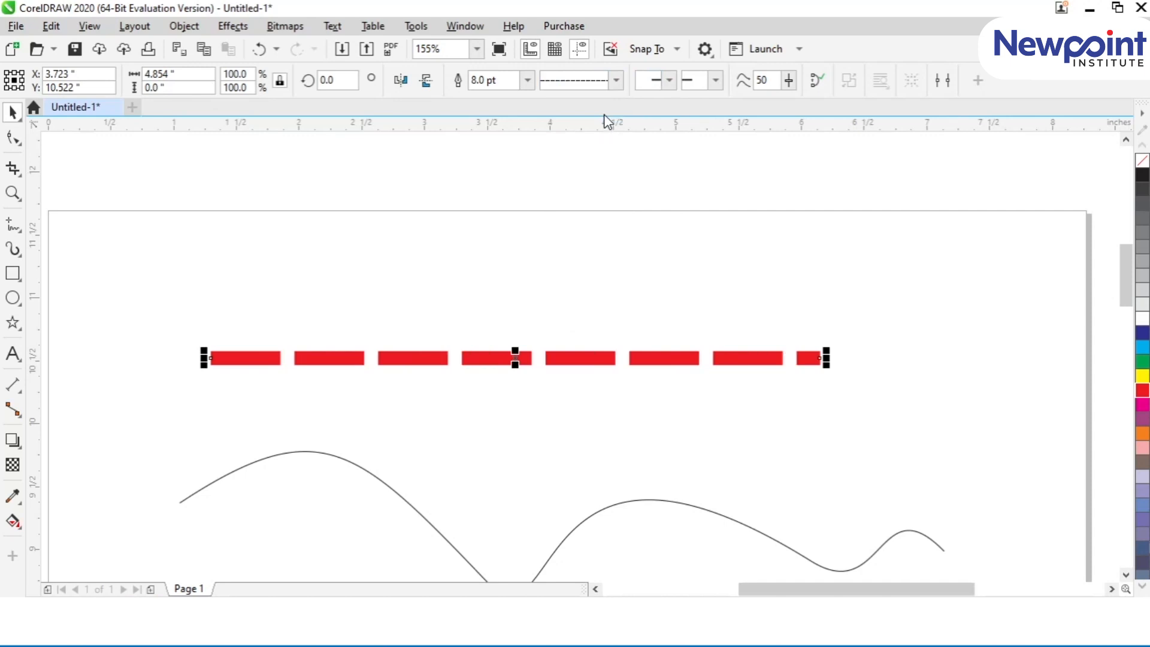
Step: Try an open arrowhead at the red line's start, settling on the solid arrowhead with a notched back
{"action": "left_click", "coordinate": [663, 80]}
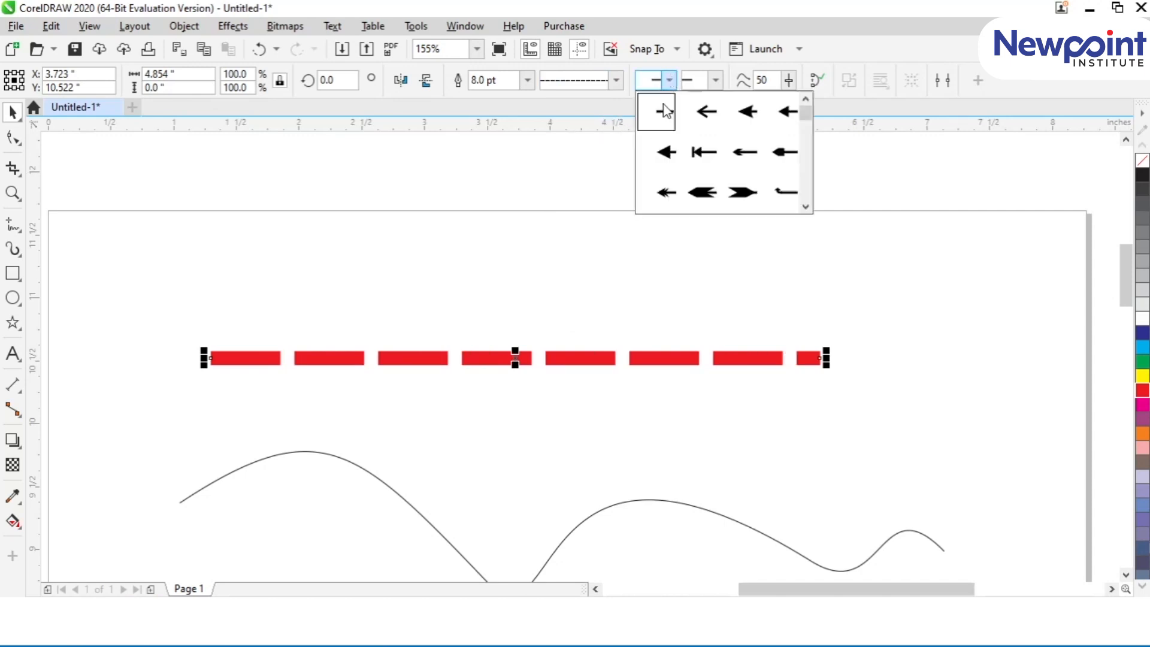
{"action": "left_click", "coordinate": [705, 111]}
{"action": "left_click", "coordinate": [669, 82]}
{"action": "mouse_move", "coordinate": [805, 114]}
{"action": "left_mouse_down"}
{"action": "mouse_move", "coordinate": [803, 195]}
{"action": "mouse_move", "coordinate": [803, 110]}
{"action": "mouse_move", "coordinate": [792, 161]}
{"action": "mouse_move", "coordinate": [796, 124]}
{"action": "left_mouse_up"}
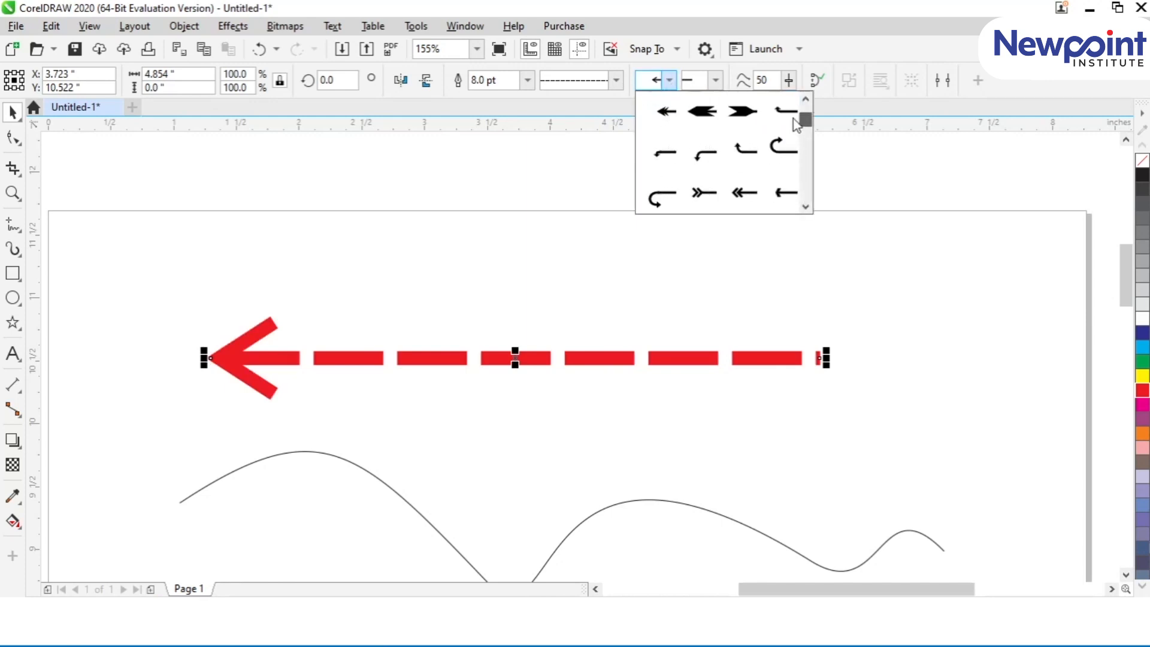
{"action": "left_click", "coordinate": [704, 116]}
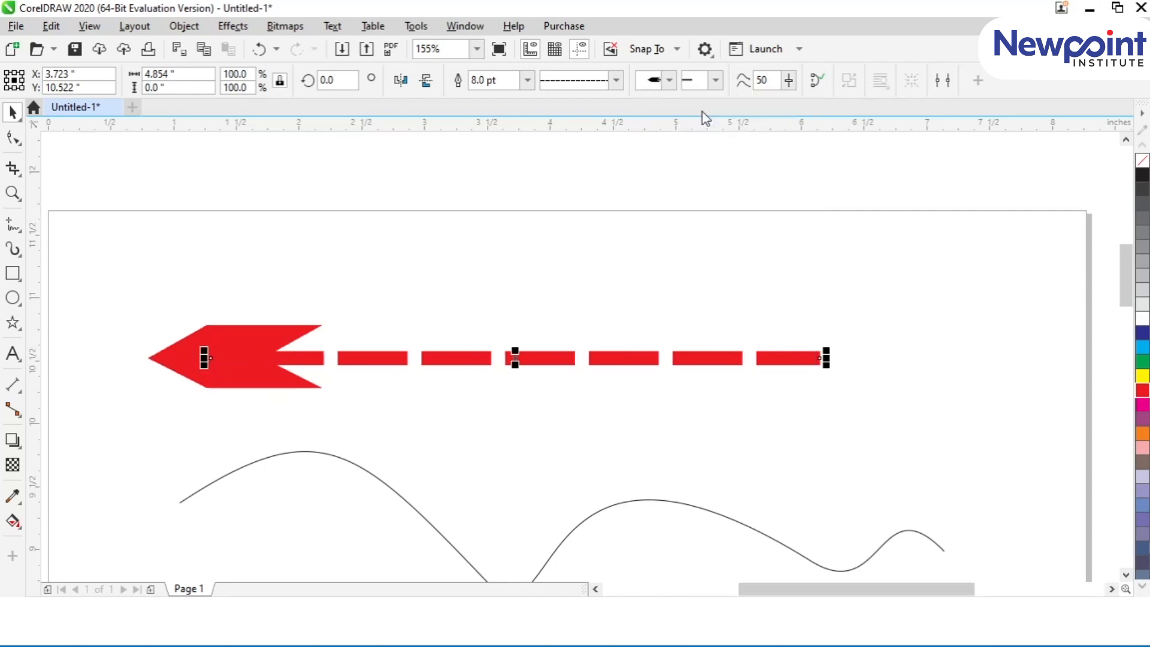
Step: Add the triple-chevron arrow tail to the end of the red dashed line
{"action": "left_click", "coordinate": [717, 79]}
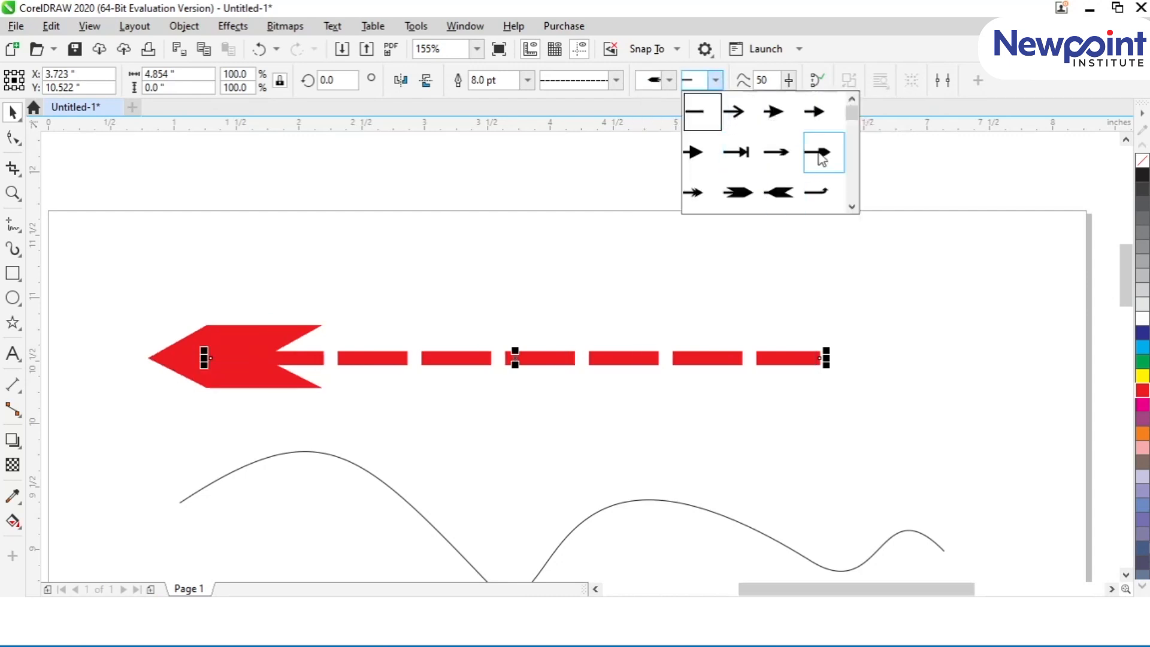
{"action": "left_click_drag", "start_coordinate": [851, 116], "coordinate": [845, 149]}
{"action": "left_click", "coordinate": [700, 152]}
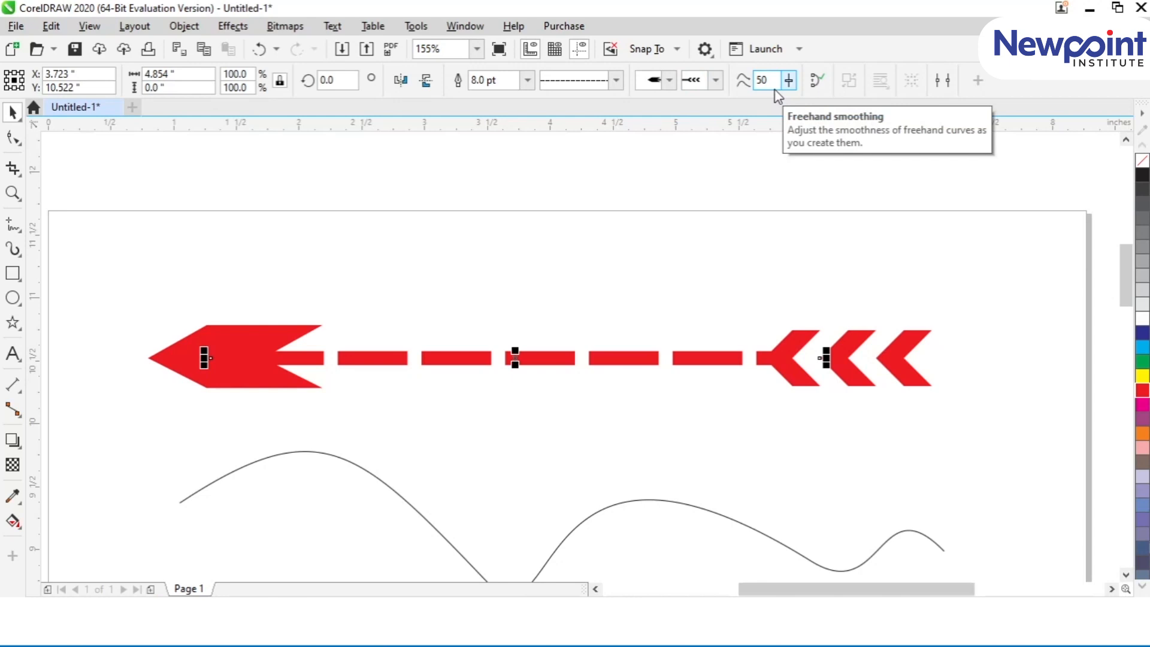
Step: Set the freehand smoothing to 0 with the red dashed line selected
{"action": "left_click_drag", "start_coordinate": [1128, 286], "coordinate": [1129, 316]}
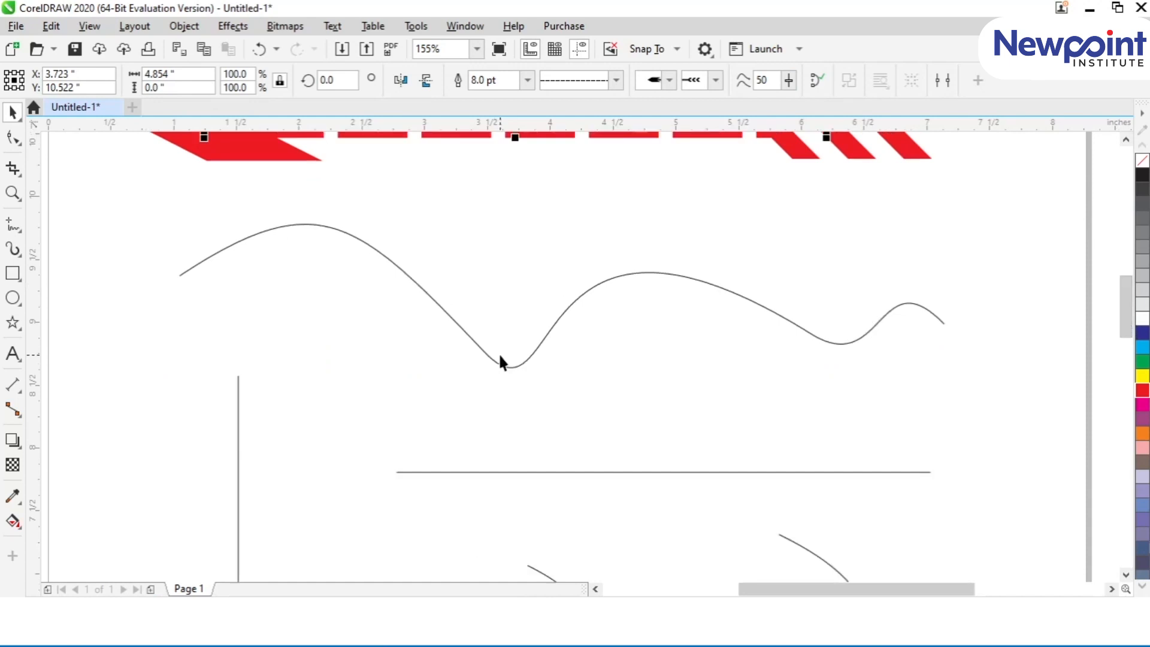
{"action": "left_click", "coordinate": [523, 366]}
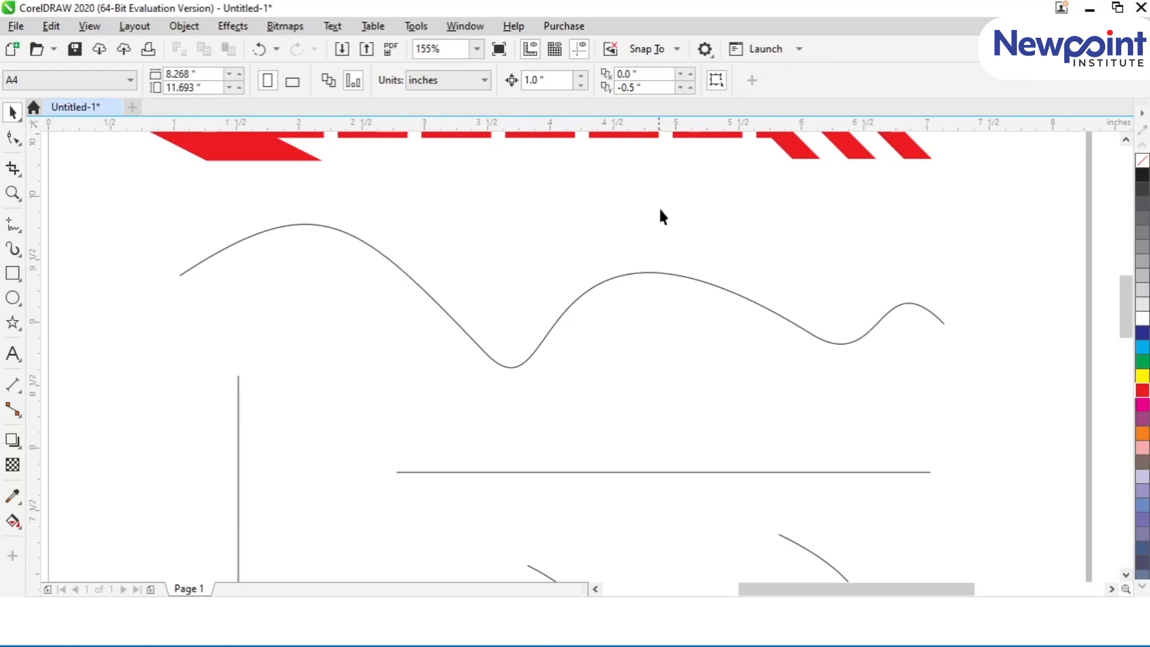
{"action": "left_click", "coordinate": [553, 136]}
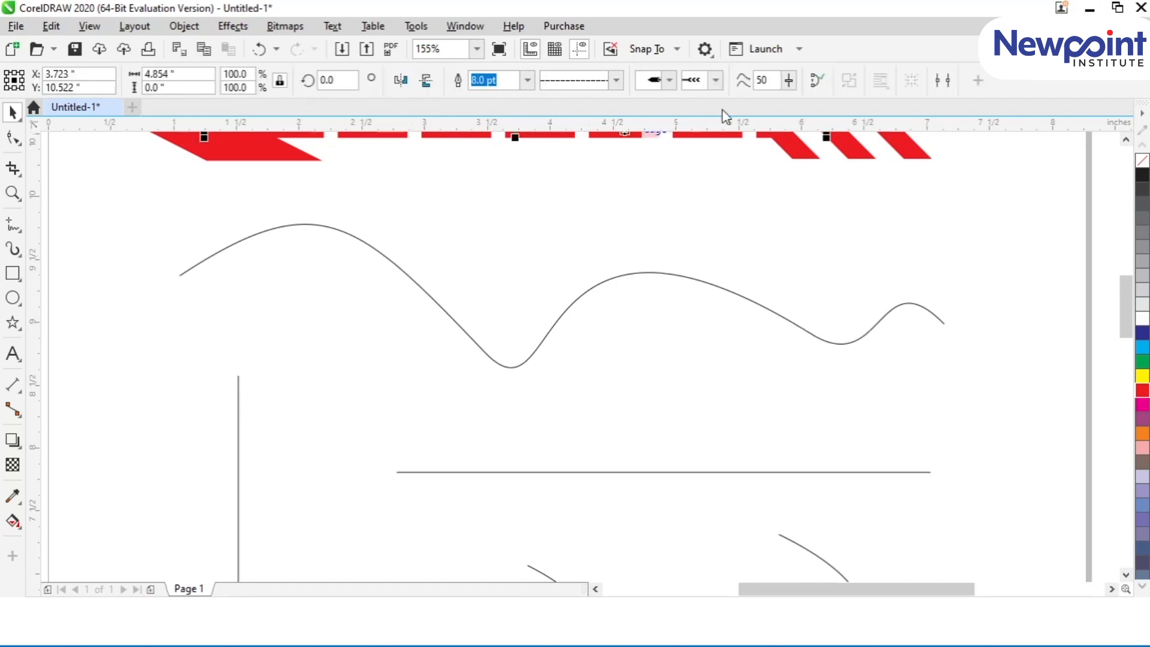
{"action": "double_click", "coordinate": [751, 82]}
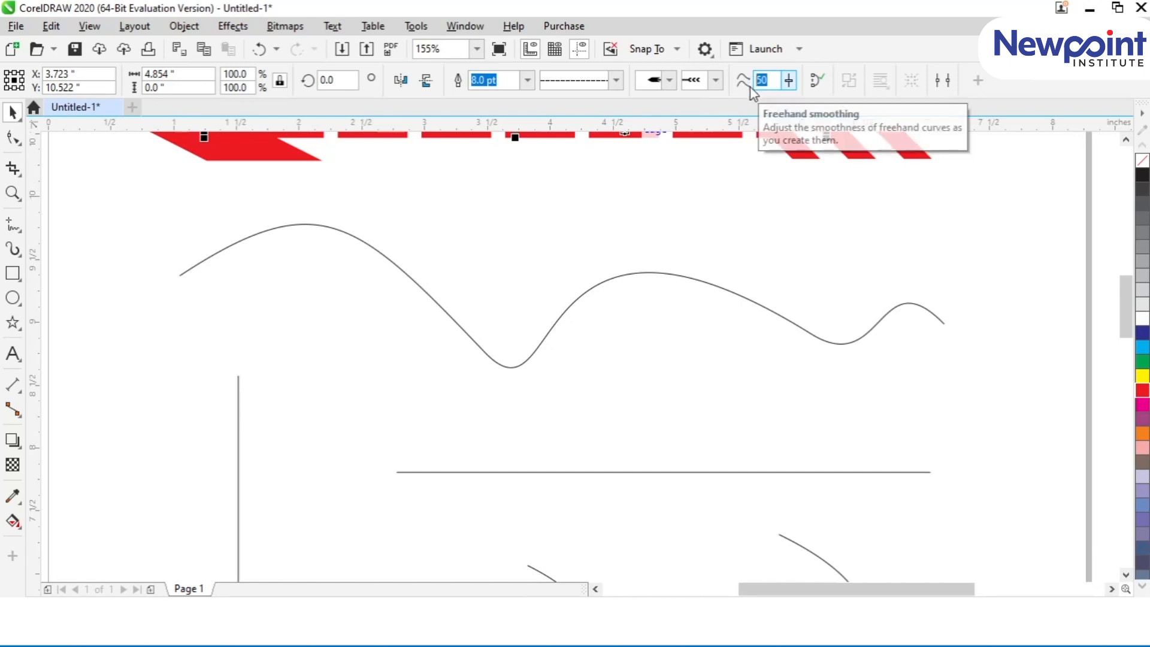
{"action": "type", "text": "0"}
{"action": "key", "text": "Return"}
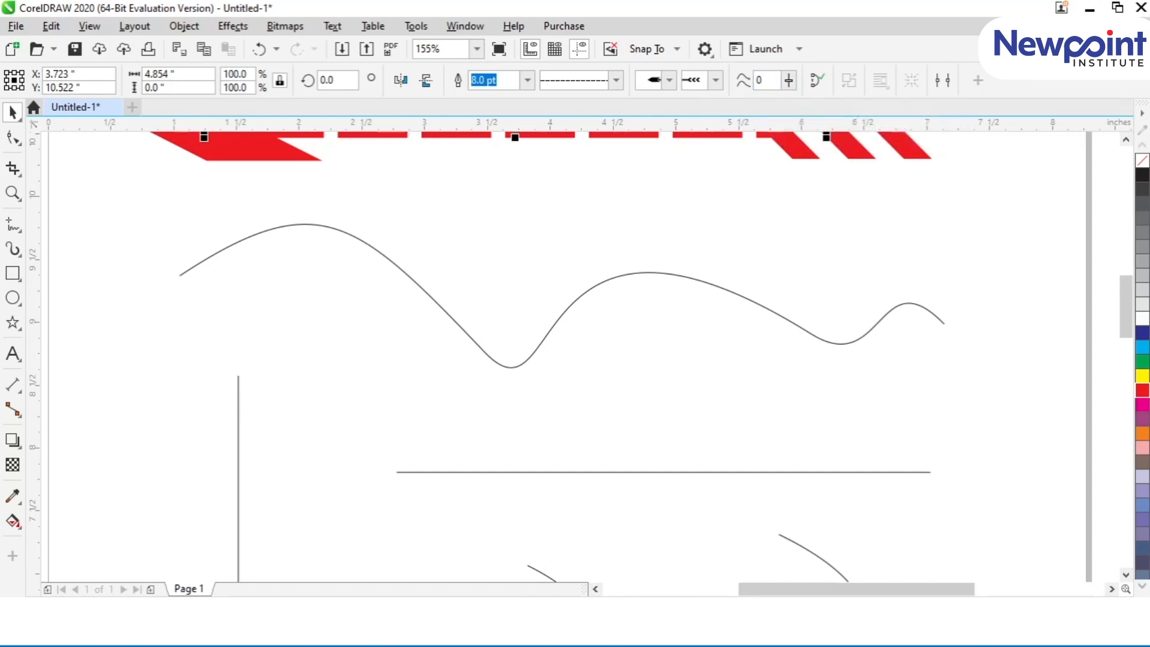
Step: Draw a freehand wavy curve about 6.27 by 1.09 inches just below the existing wave and deselect it
{"action": "left_click", "coordinate": [11, 231]}
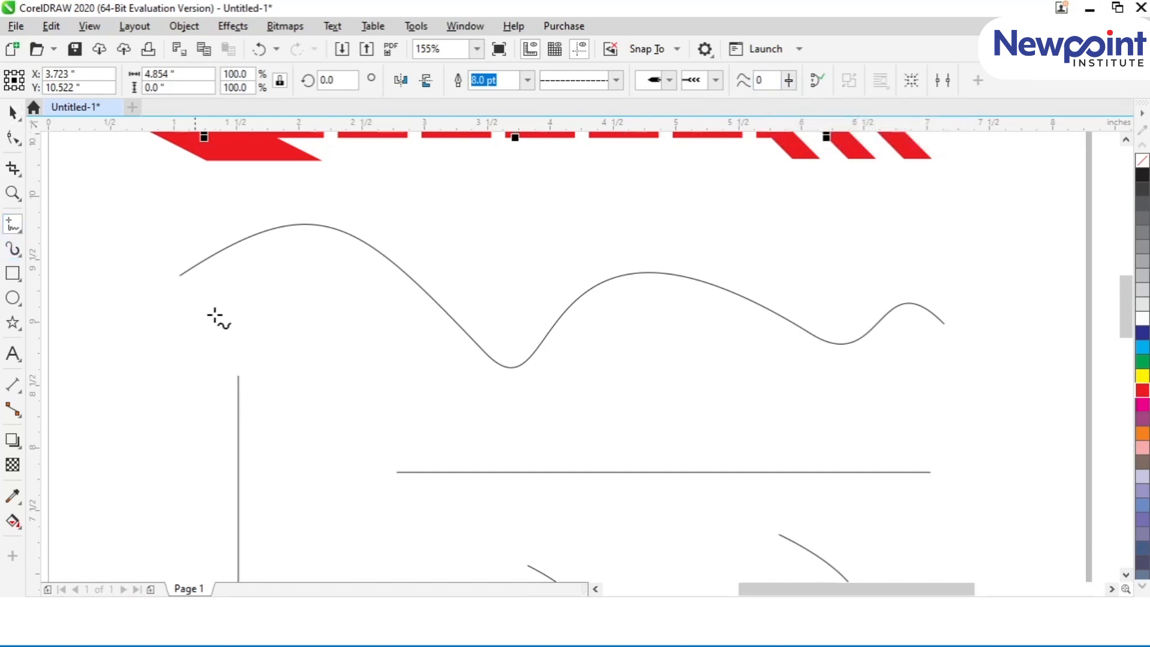
{"action": "mouse_move", "coordinate": [186, 325]}
{"action": "left_mouse_down"}
{"action": "mouse_move", "coordinate": [275, 275]}
{"action": "mouse_move", "coordinate": [315, 276]}
{"action": "mouse_move", "coordinate": [374, 306]}
{"action": "mouse_move", "coordinate": [452, 396]}
{"action": "mouse_move", "coordinate": [504, 413]}
{"action": "mouse_move", "coordinate": [558, 380]}
{"action": "mouse_move", "coordinate": [609, 315]}
{"action": "mouse_move", "coordinate": [694, 303]}
{"action": "mouse_move", "coordinate": [836, 383]}
{"action": "mouse_move", "coordinate": [924, 329]}
{"action": "mouse_move", "coordinate": [971, 359]}
{"action": "left_mouse_up"}
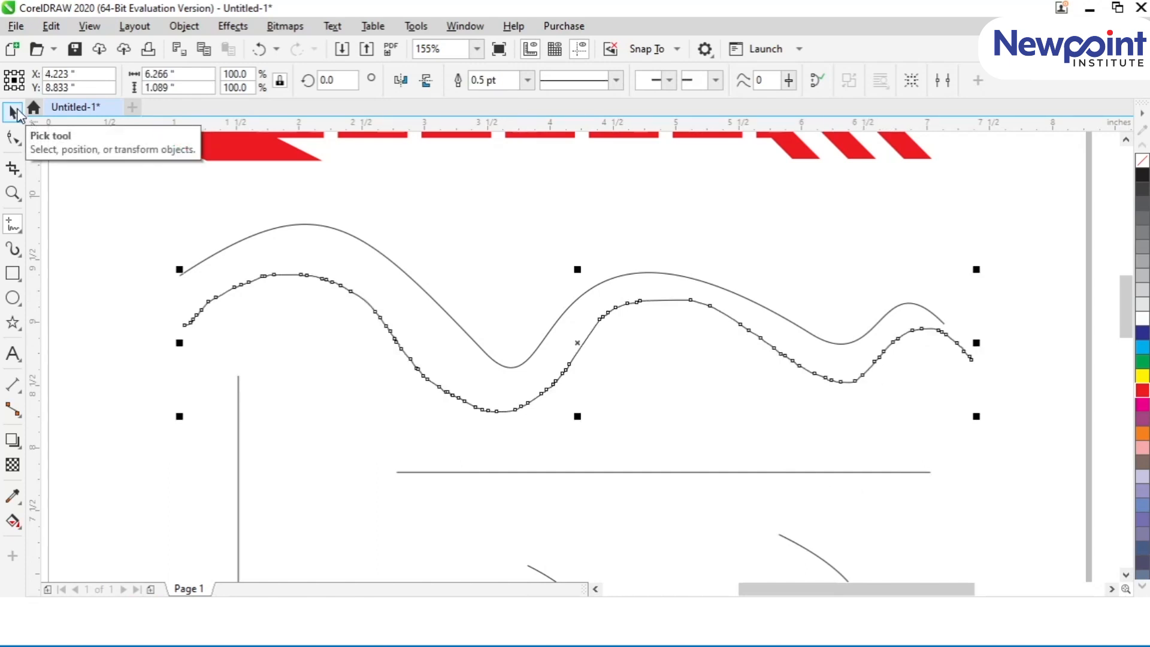
{"action": "left_click", "coordinate": [13, 111]}
{"action": "left_click", "coordinate": [314, 386]}
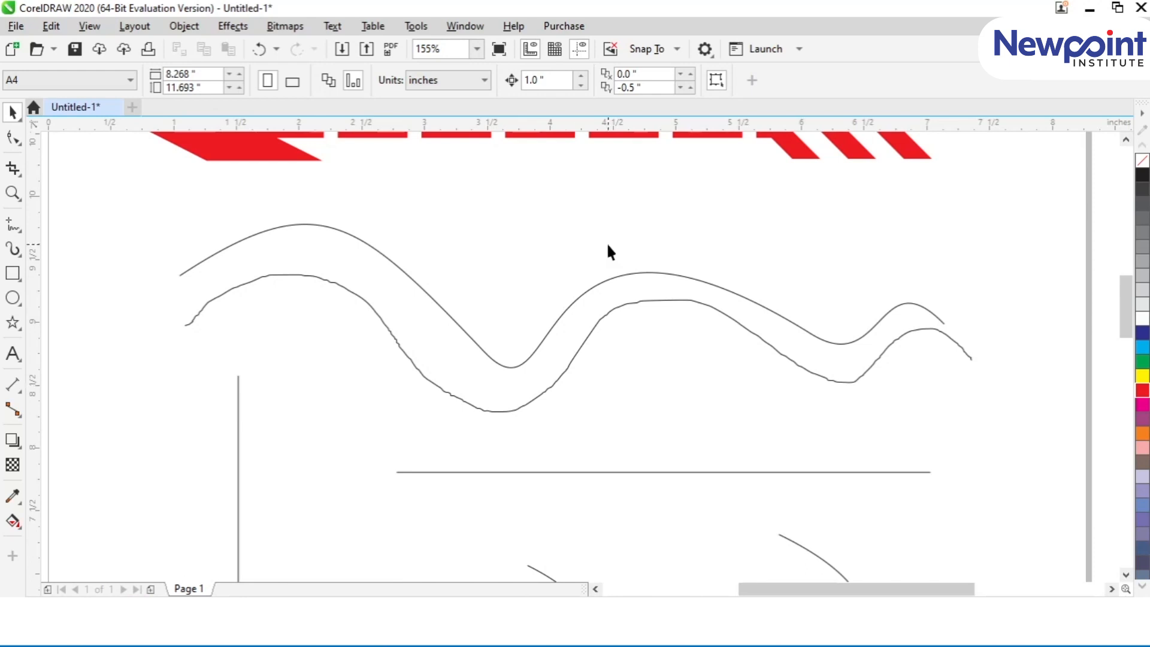
Step: Raise the freehand smoothing to 100 with the red dashed line selected
{"action": "left_click", "coordinate": [563, 141]}
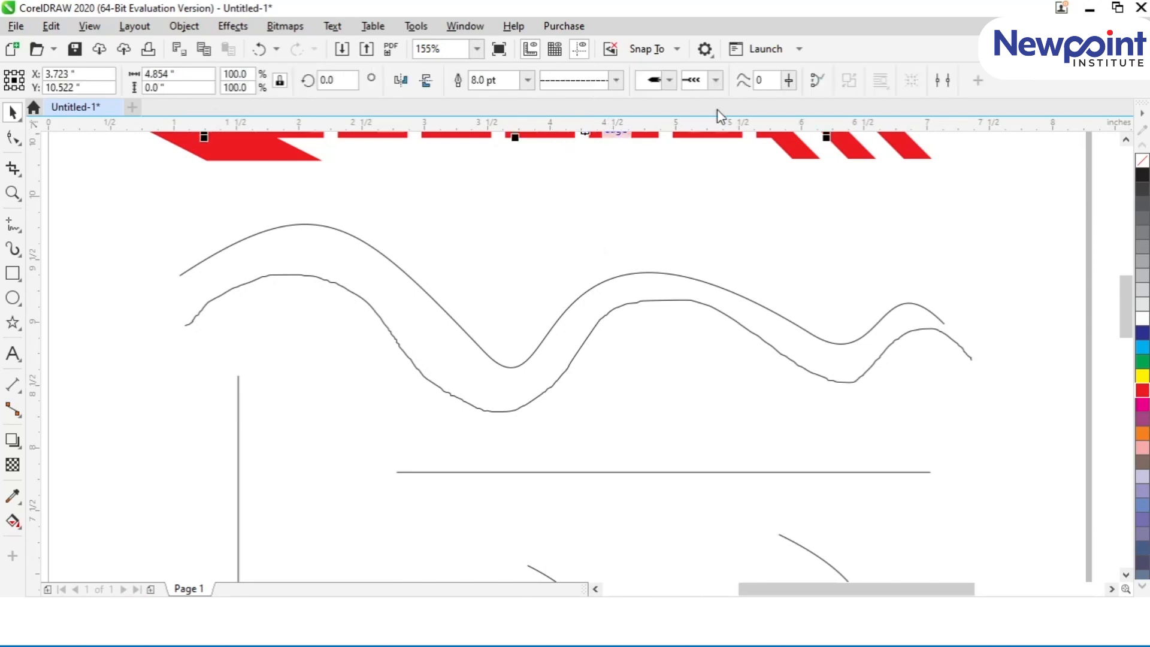
{"action": "left_click", "coordinate": [788, 81]}
{"action": "left_click_drag", "start_coordinate": [871, 104], "coordinate": [892, 105]}
Step: Draw a freehand wavy curve about 6.52 by 1.06 inches just above the existing wave
{"action": "left_click", "coordinate": [12, 227]}
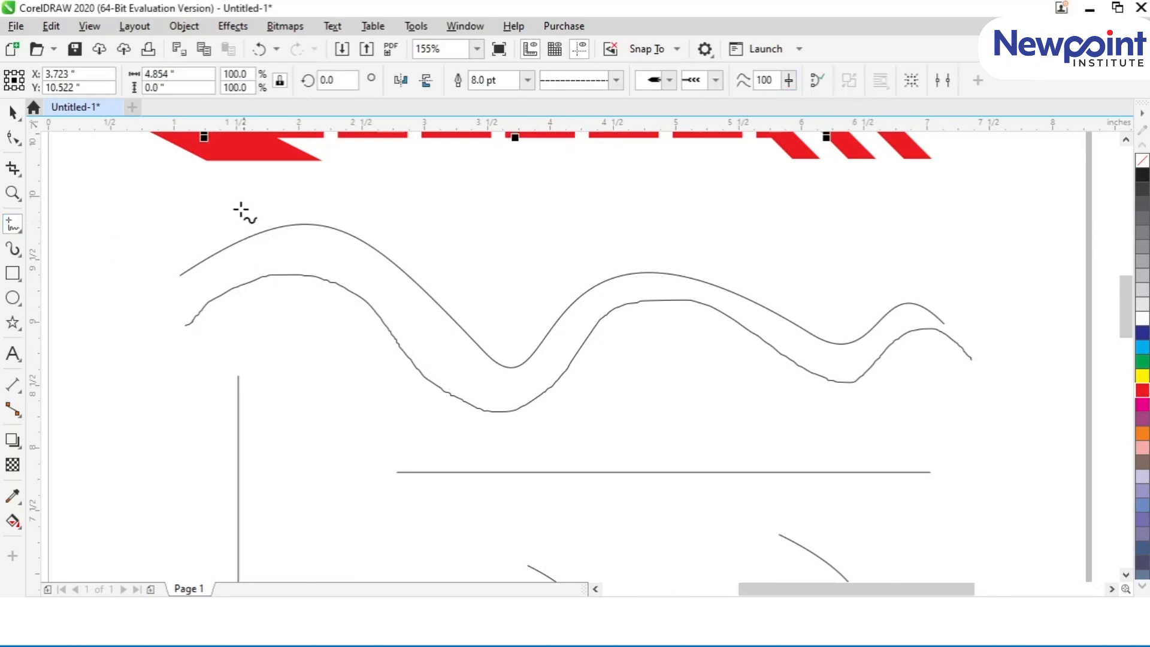
{"action": "mouse_move", "coordinate": [177, 239]}
{"action": "left_mouse_down"}
{"action": "mouse_move", "coordinate": [275, 187]}
{"action": "mouse_move", "coordinate": [376, 178]}
{"action": "mouse_move", "coordinate": [486, 280]}
{"action": "mouse_move", "coordinate": [529, 278]}
{"action": "mouse_move", "coordinate": [584, 233]}
{"action": "mouse_move", "coordinate": [669, 212]}
{"action": "mouse_move", "coordinate": [758, 247]}
{"action": "mouse_move", "coordinate": [828, 297]}
{"action": "mouse_move", "coordinate": [863, 299]}
{"action": "mouse_move", "coordinate": [904, 274]}
{"action": "mouse_move", "coordinate": [948, 269]}
{"action": "mouse_move", "coordinate": [995, 309]}
{"action": "left_mouse_up"}
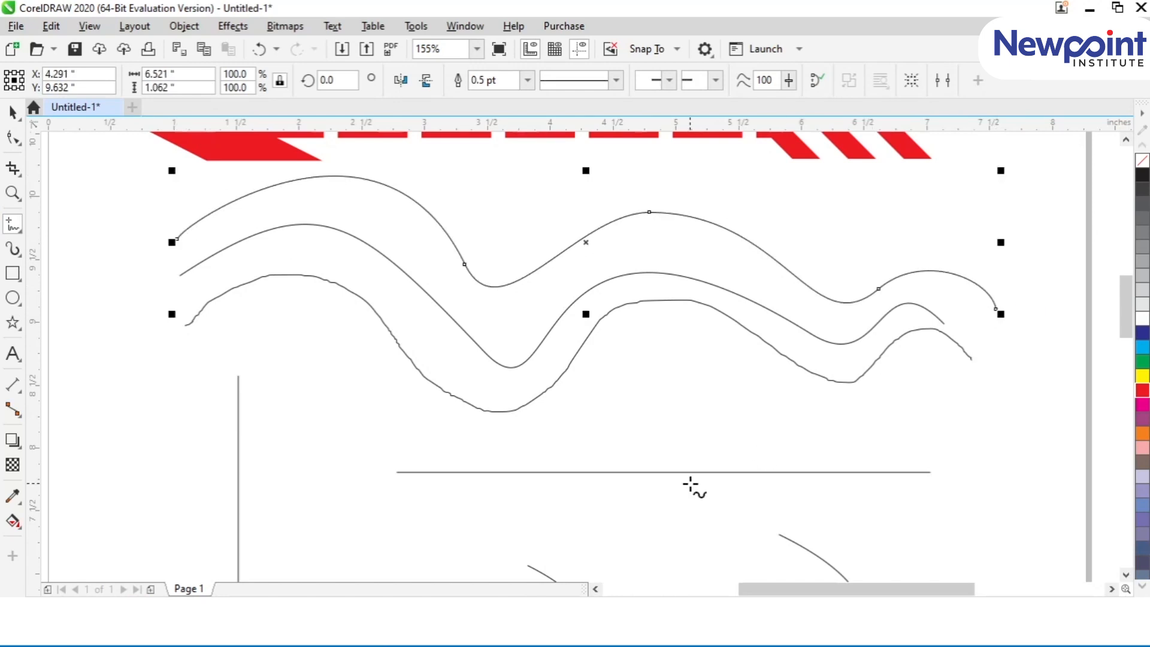
{"action": "key", "text": "space"}
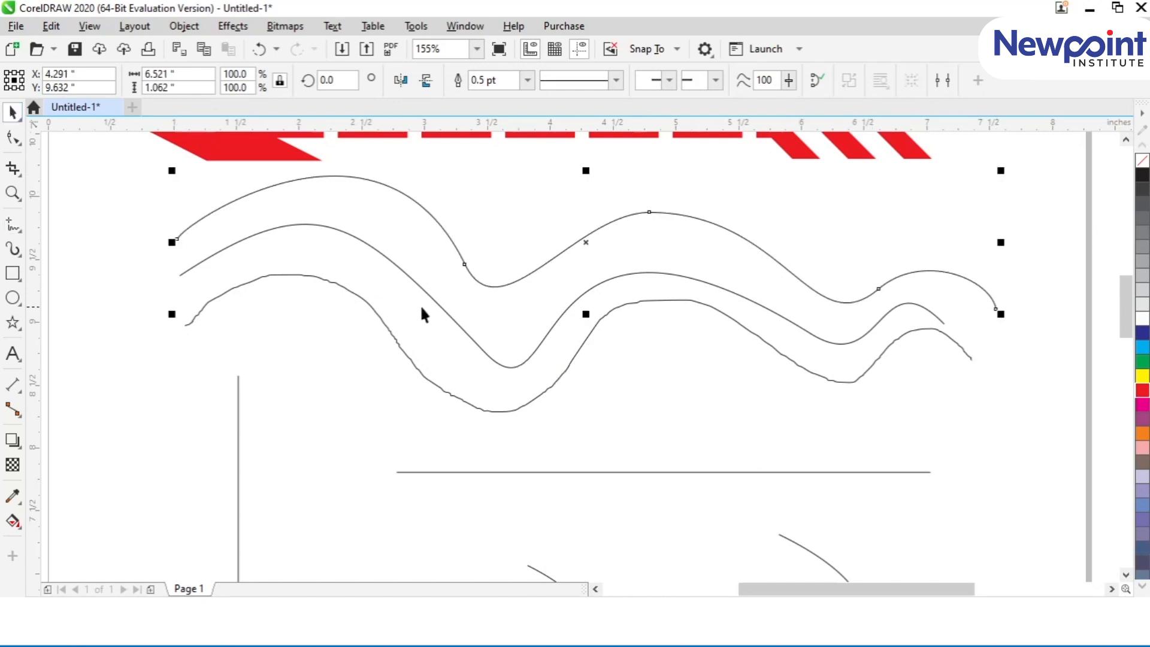
Step: Select the wavy curves in turn to compare the nodes produced by the different freehand smoothing settings
{"action": "left_click", "coordinate": [427, 300]}
{"action": "left_click", "coordinate": [466, 264]}
{"action": "left_click", "coordinate": [517, 409]}
{"action": "left_click", "coordinate": [528, 363]}
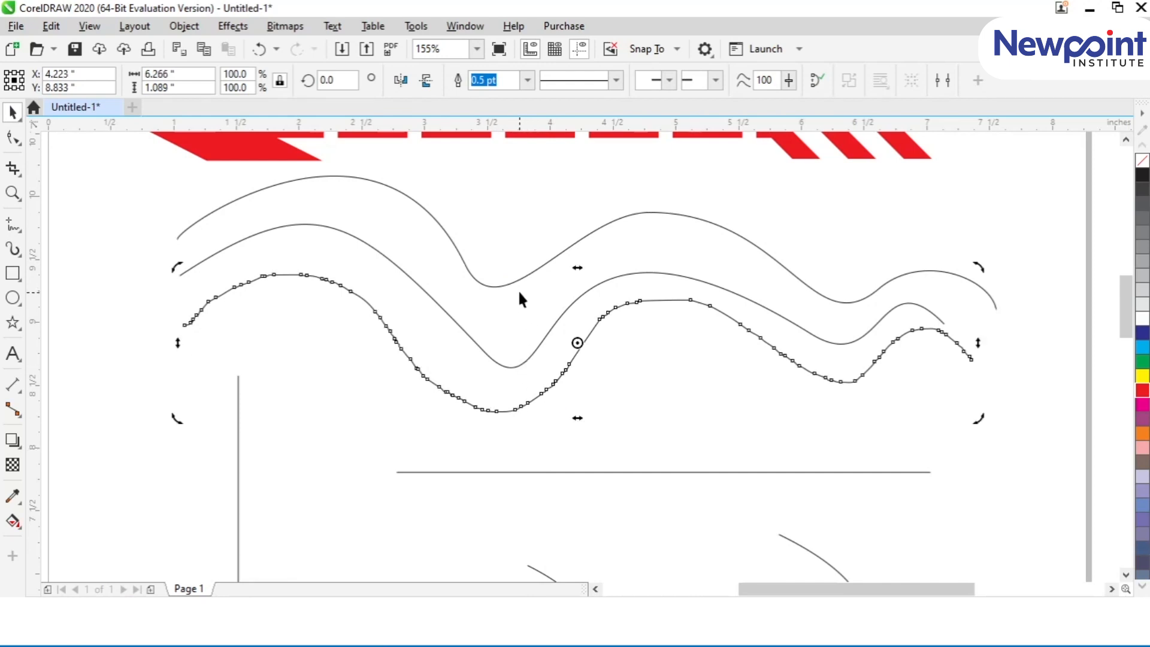
{"action": "left_click", "coordinate": [516, 283]}
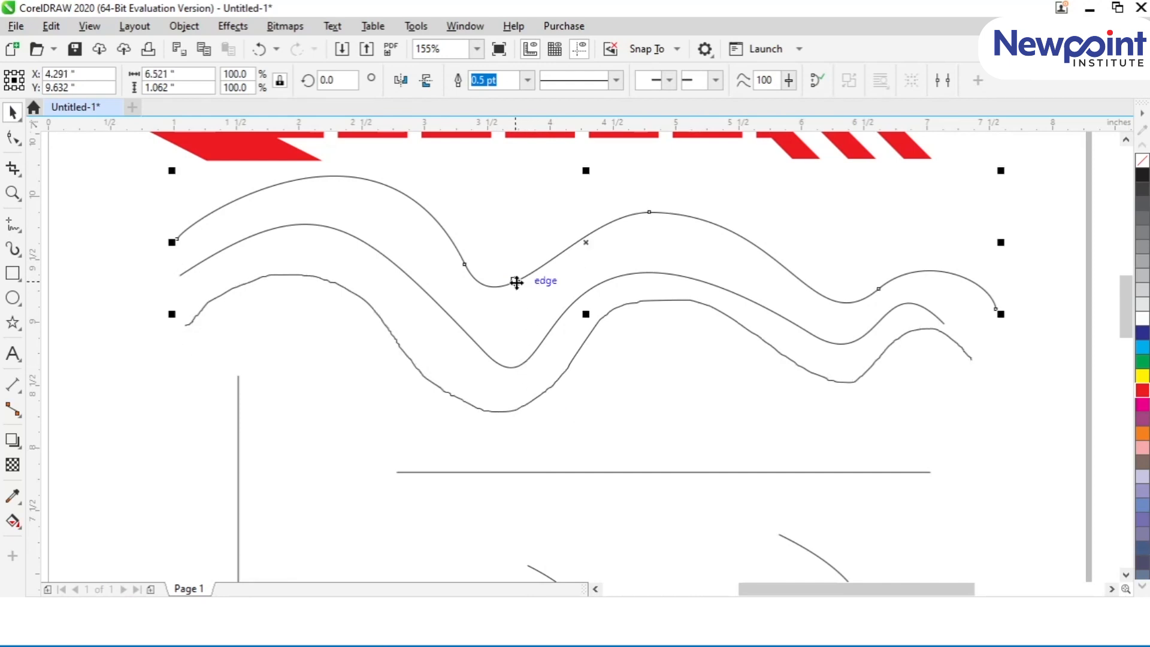
{"action": "left_click", "coordinate": [809, 197]}
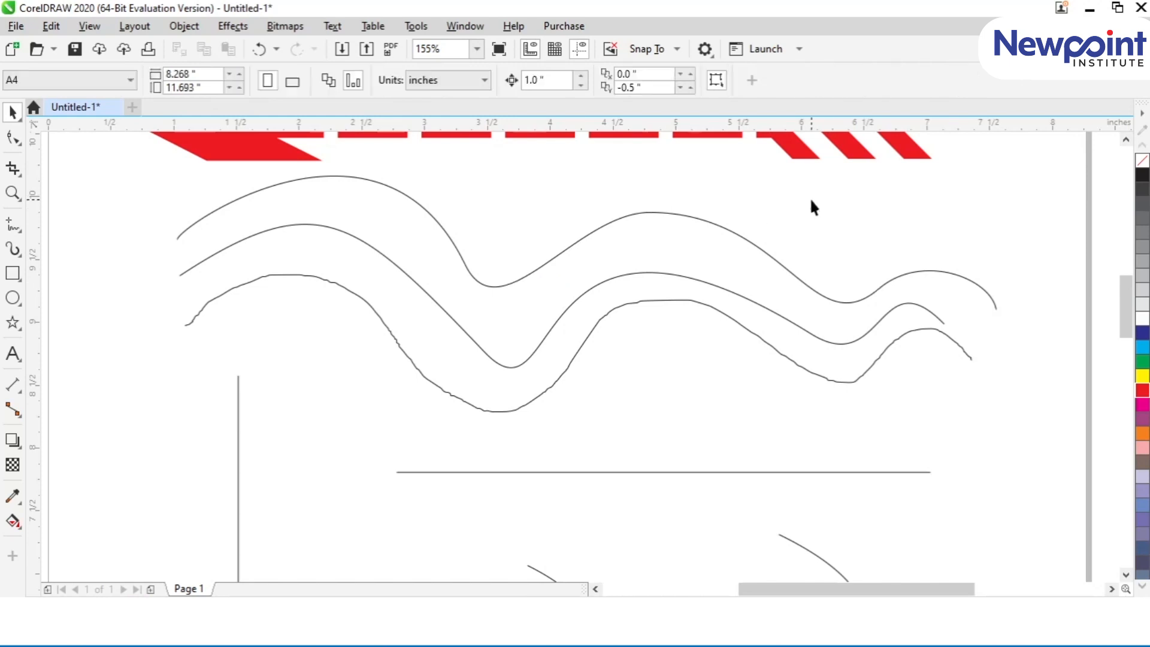
{"action": "left_click", "coordinate": [764, 254]}
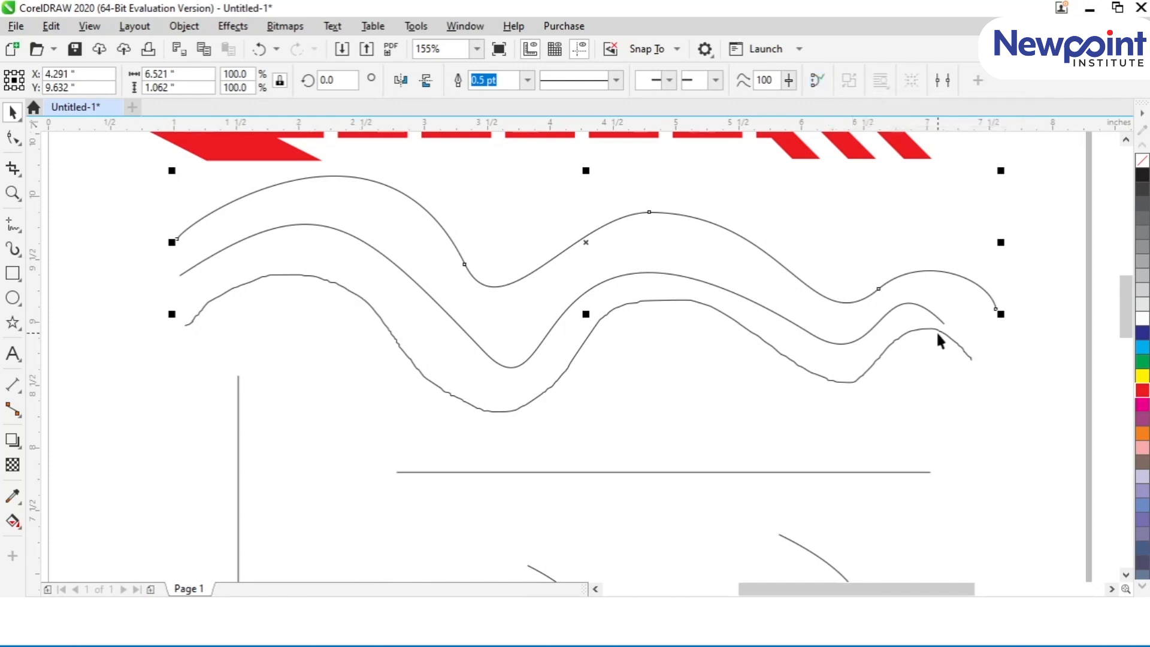
Step: Close the uppermost wave curve and draw a scalloped freehand curve about 0.44 by 1.72 inches beside the vertical line
{"action": "left_click", "coordinate": [817, 80]}
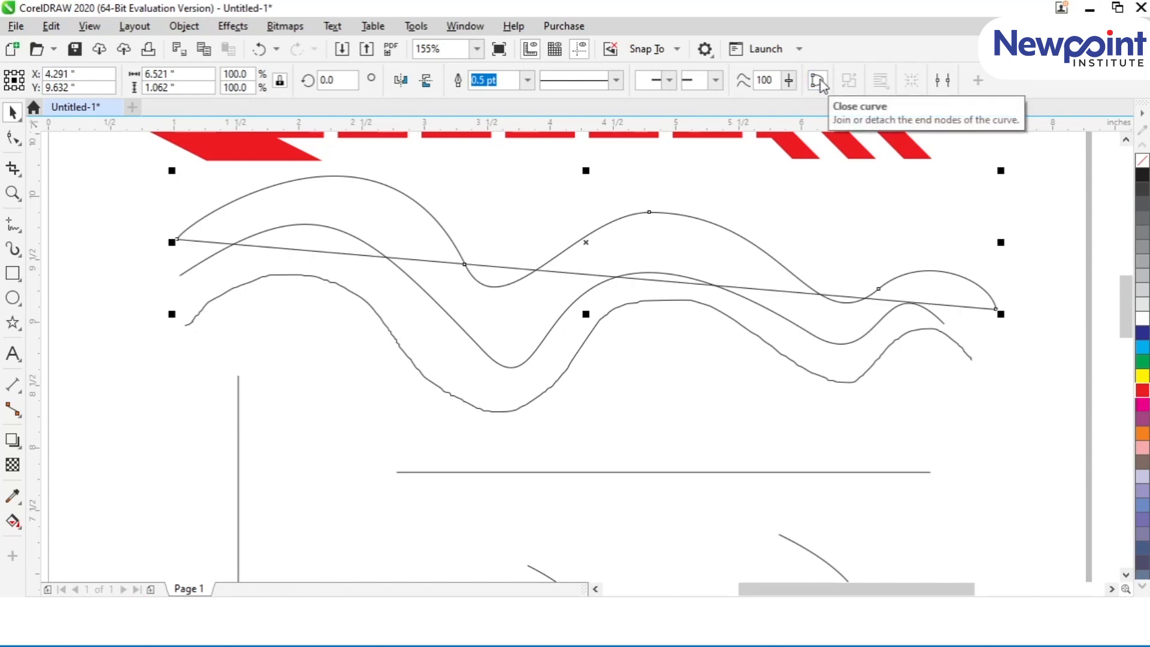
{"action": "left_click", "coordinate": [13, 223]}
{"action": "mouse_move", "coordinate": [155, 347]}
{"action": "left_mouse_down"}
{"action": "mouse_move", "coordinate": [105, 440]}
{"action": "mouse_move", "coordinate": [149, 555]}
{"action": "left_mouse_up"}
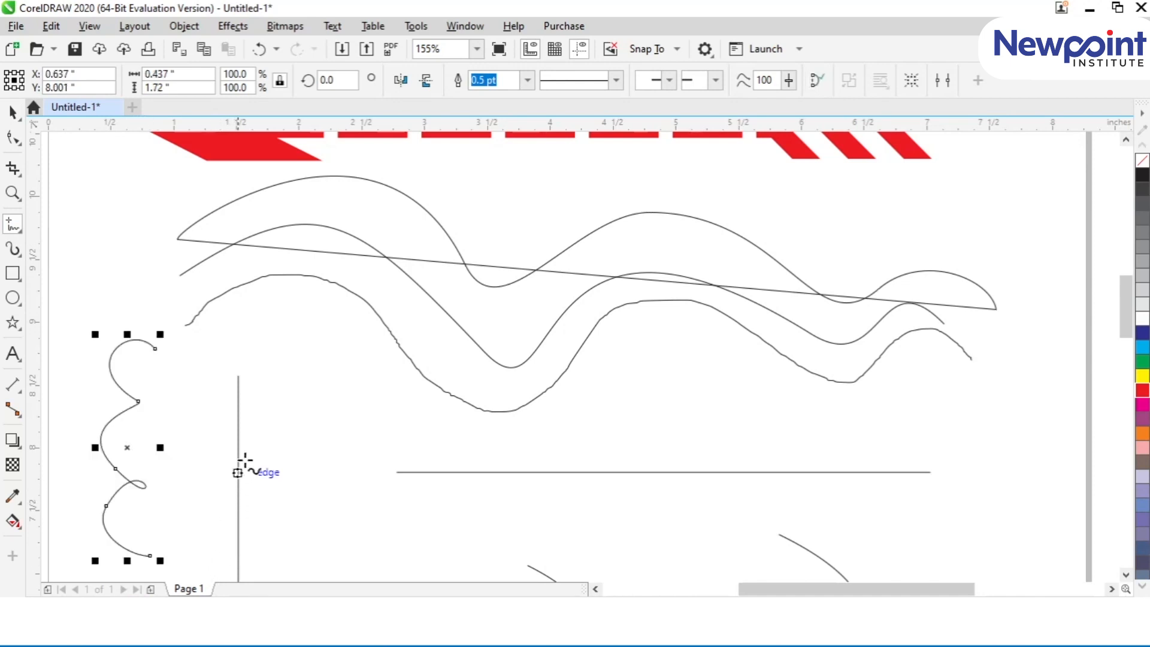
Step: Give the scalloped curve a 4.0 pt outline, a solid triangular start arrowhead and a double-barbed end arrowhead
{"action": "left_click", "coordinate": [527, 79]}
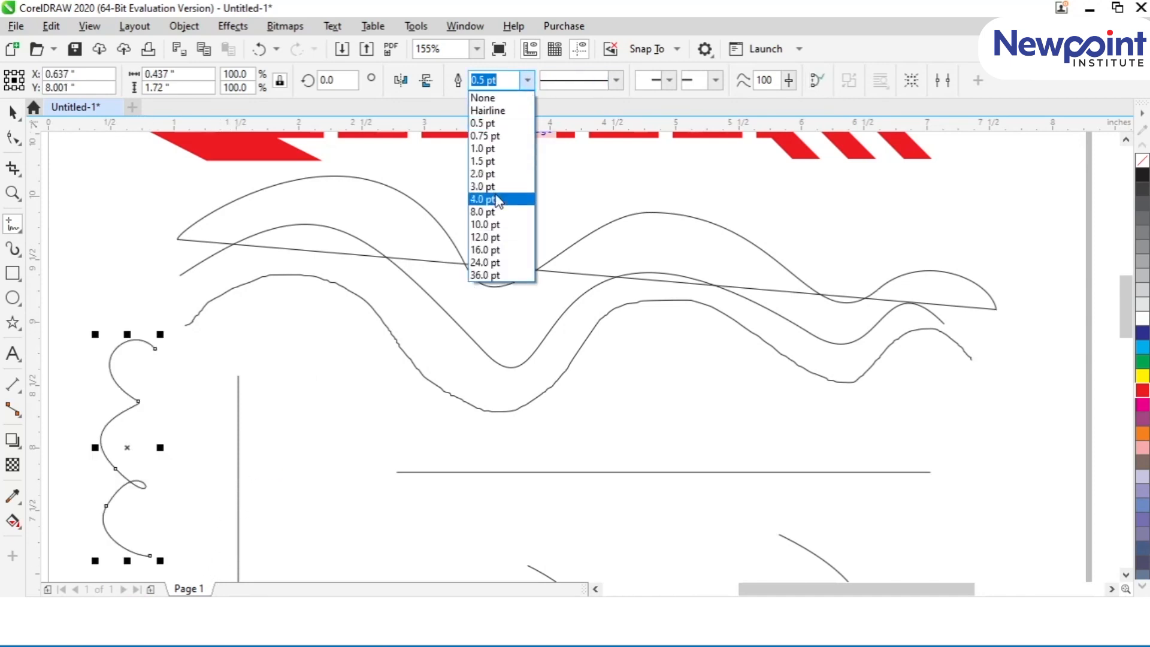
{"action": "left_click", "coordinate": [487, 199]}
{"action": "left_click", "coordinate": [648, 84]}
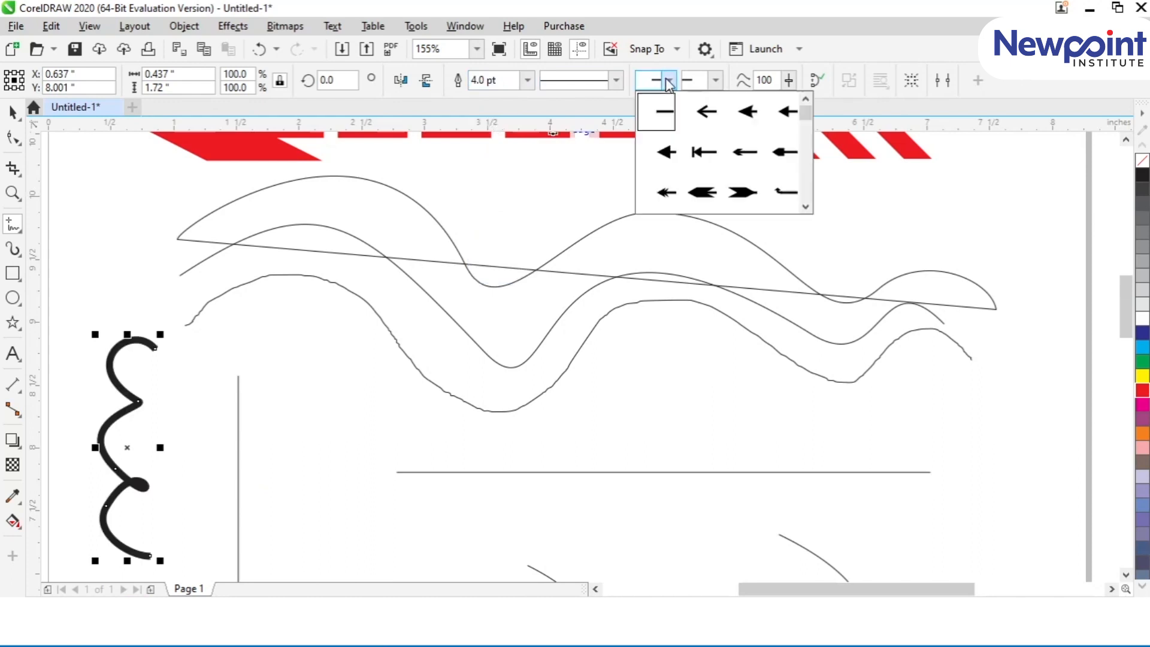
{"action": "left_click", "coordinate": [662, 151]}
{"action": "left_click", "coordinate": [718, 84]}
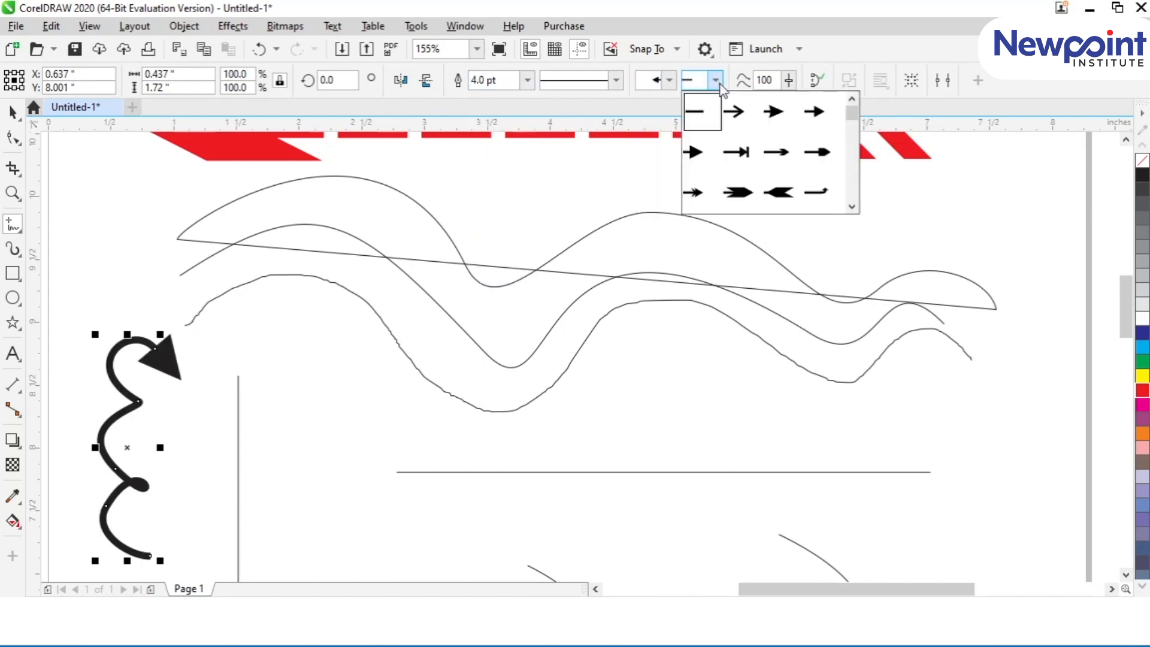
{"action": "left_click", "coordinate": [694, 194]}
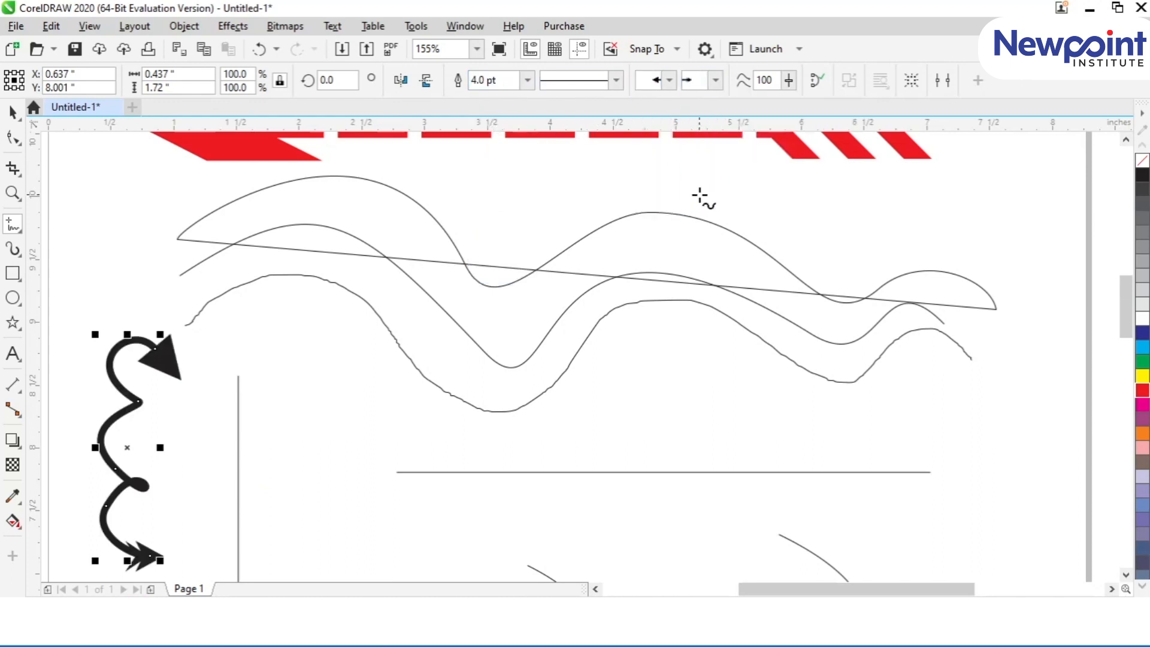
Step: Close the thick scalloped curve and move it up beside the starts of the waves
{"action": "left_click", "coordinate": [816, 82]}
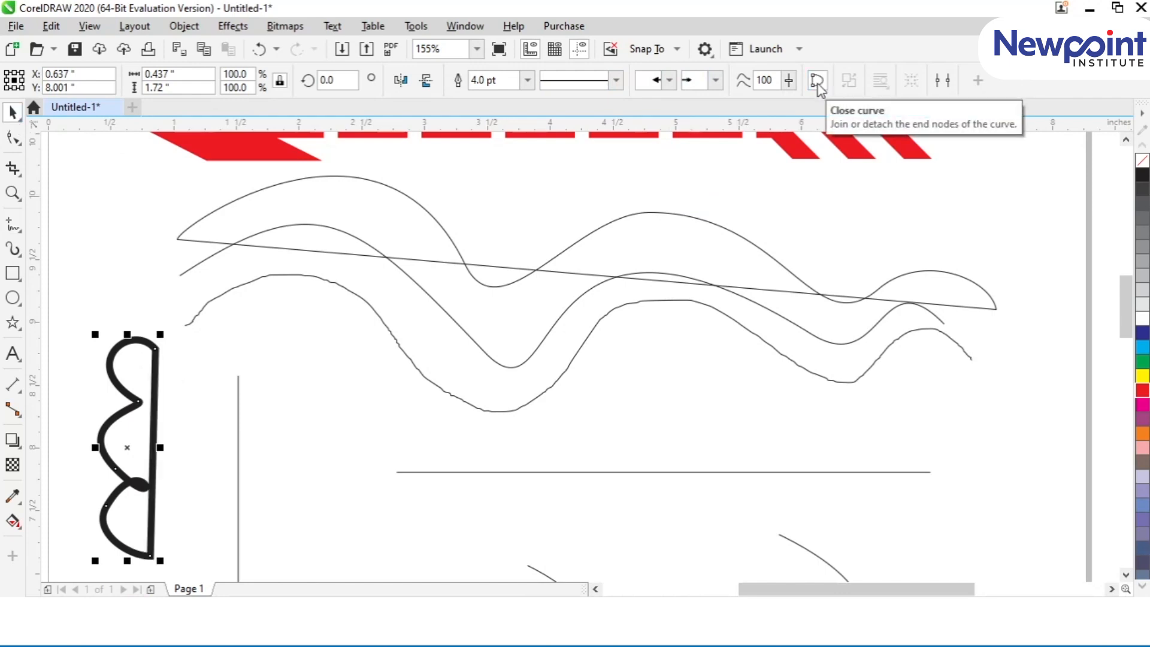
{"action": "left_click", "coordinate": [818, 84]}
{"action": "left_click_drag", "start_coordinate": [128, 447], "coordinate": [127, 345]}
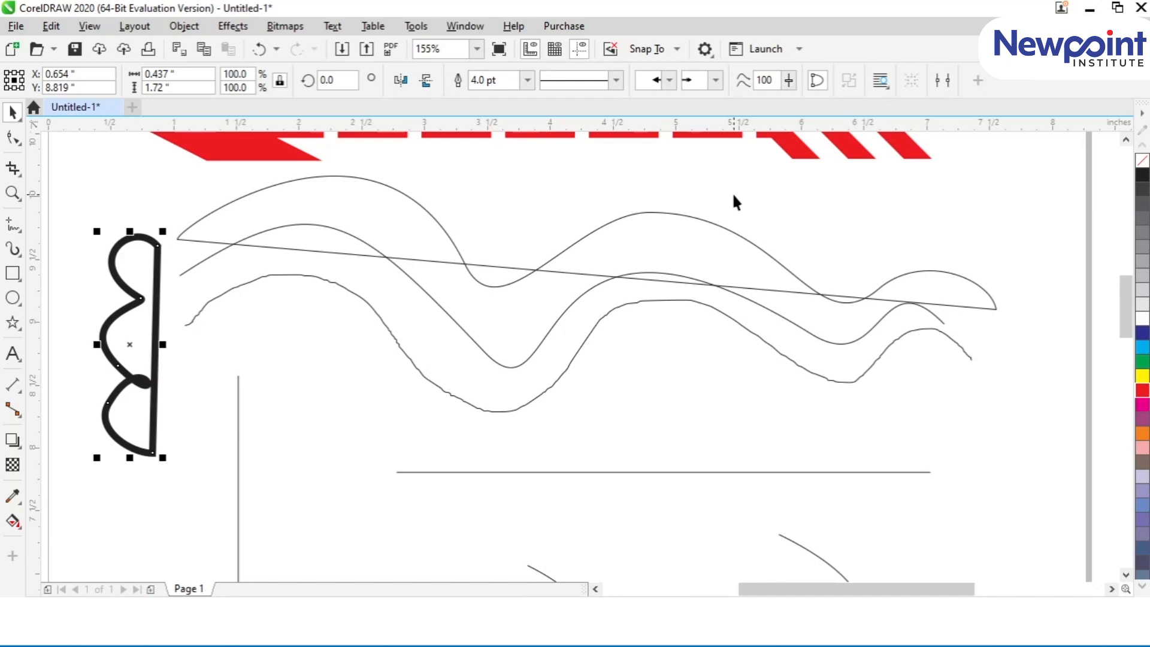
Step: Add the artistic text "ws" below the wave curves
{"action": "left_click", "coordinate": [12, 354]}
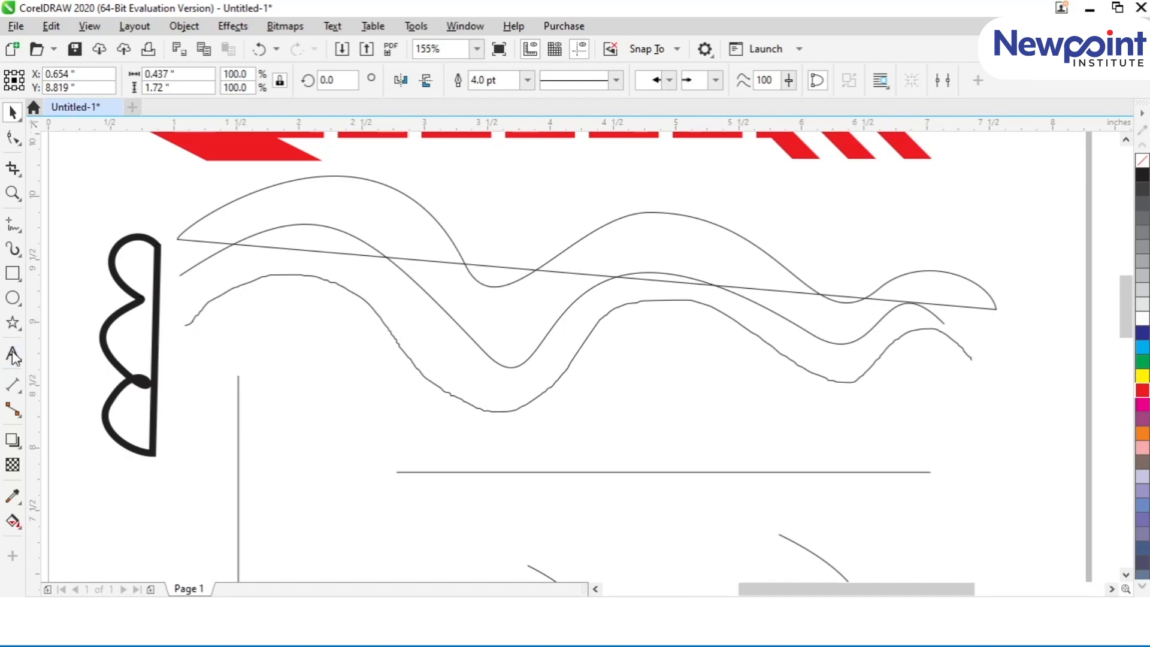
{"action": "left_click", "coordinate": [321, 419]}
{"action": "type", "text": "ws"}
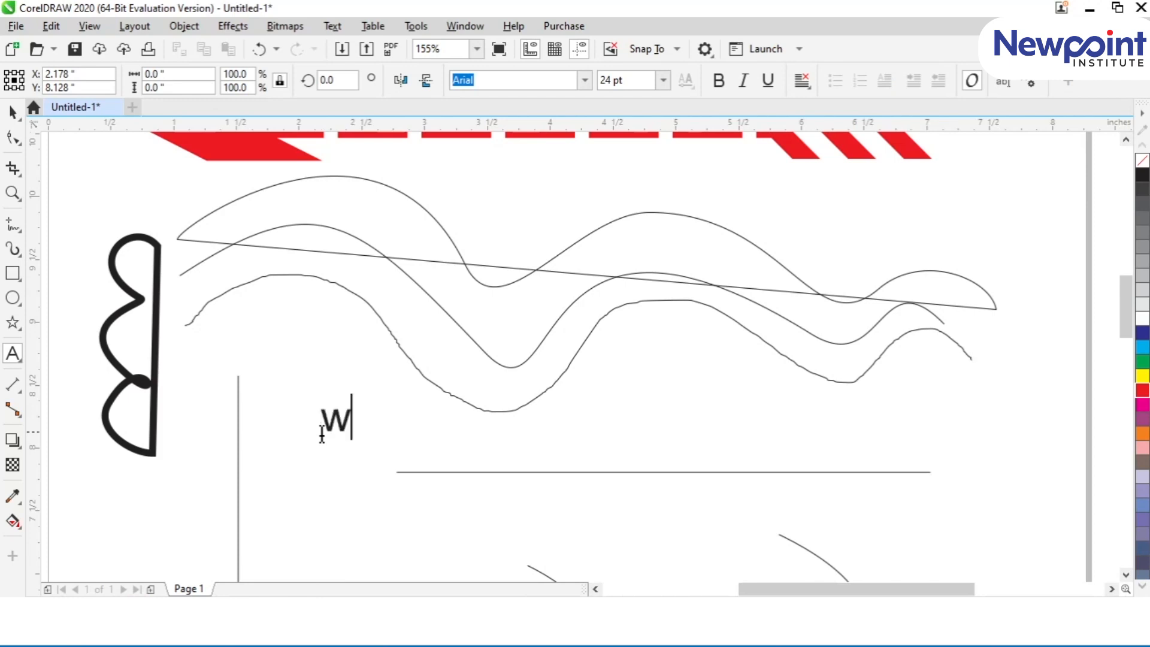
{"action": "key", "text": "Escape"}
Step: Enlarge the "ws" text to about 138 pt and place it across the top of the vertical line
{"action": "left_click", "coordinate": [14, 113]}
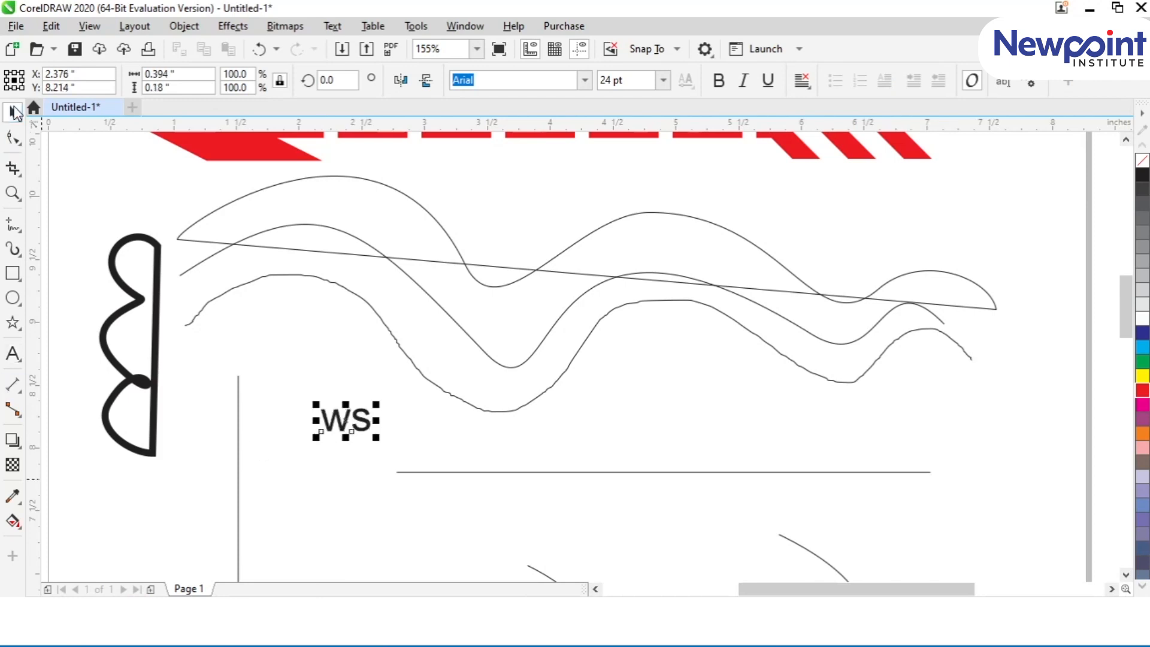
{"action": "left_click_drag", "start_coordinate": [384, 406], "coordinate": [612, 244]}
{"action": "left_click_drag", "start_coordinate": [545, 367], "coordinate": [404, 443]}
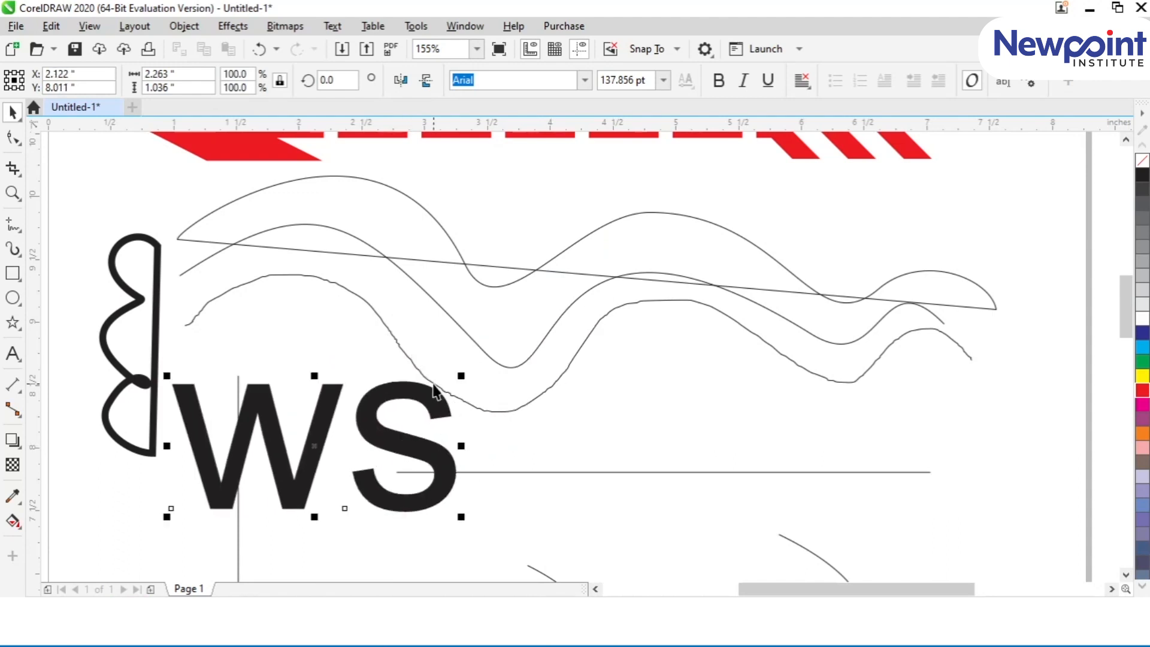
Step: Give the "ws" text a red outline with no fill and move it below the scalloped shape
{"action": "right_click", "coordinate": [1139, 395]}
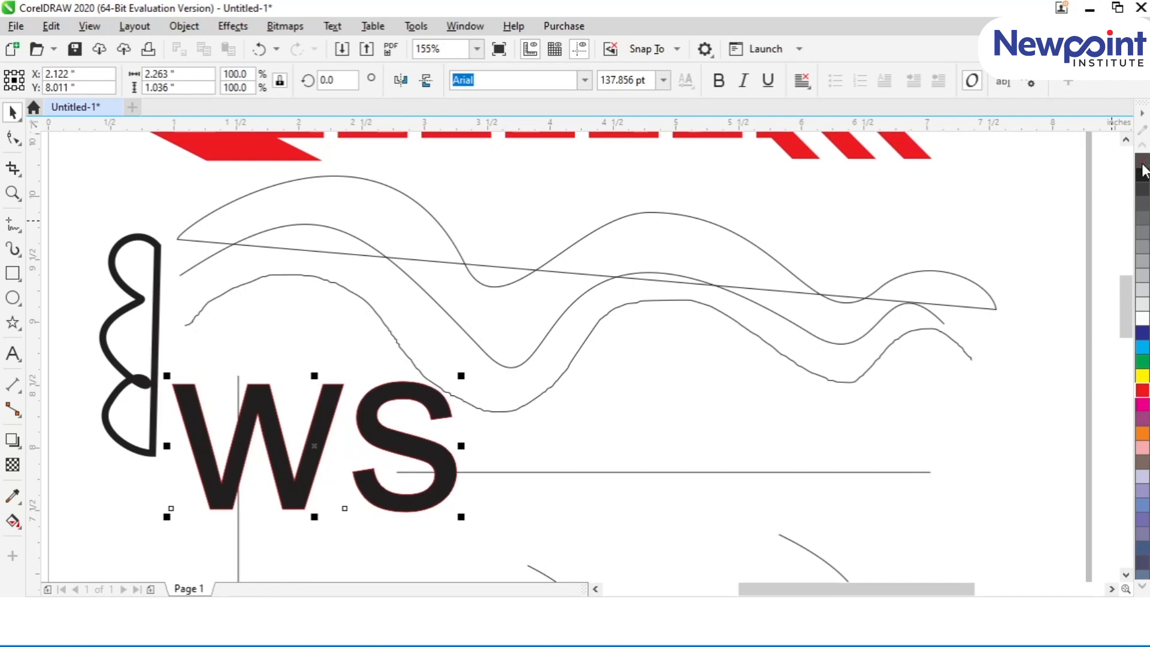
{"action": "left_click", "coordinate": [1142, 162]}
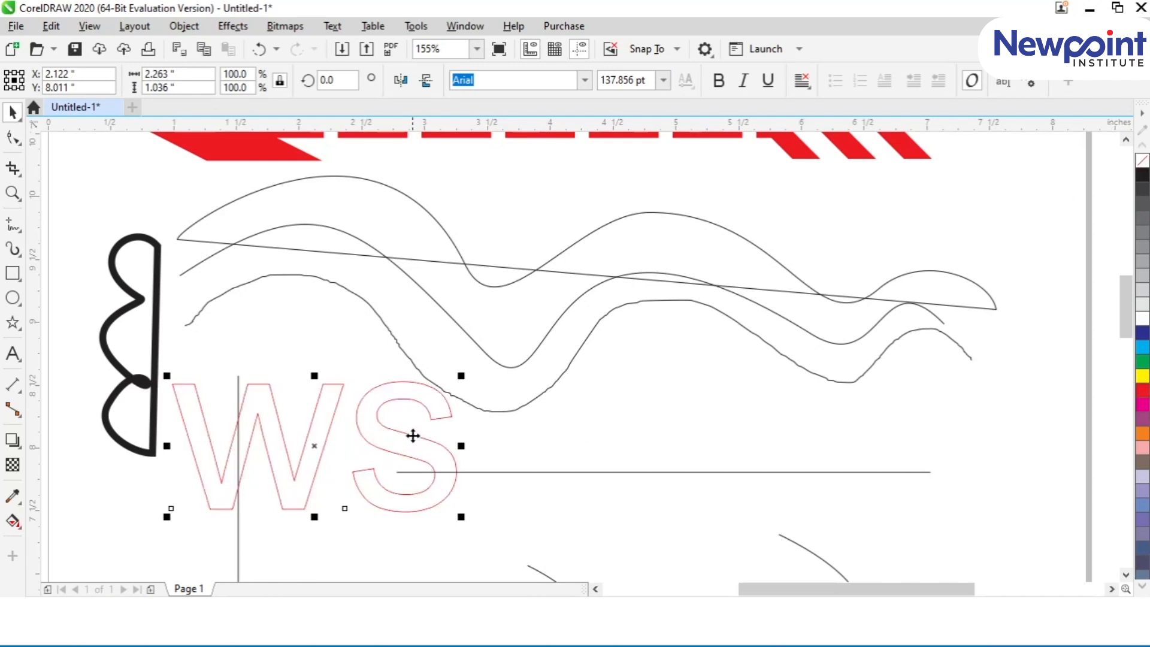
{"action": "left_click_drag", "start_coordinate": [411, 439], "coordinate": [835, 425]}
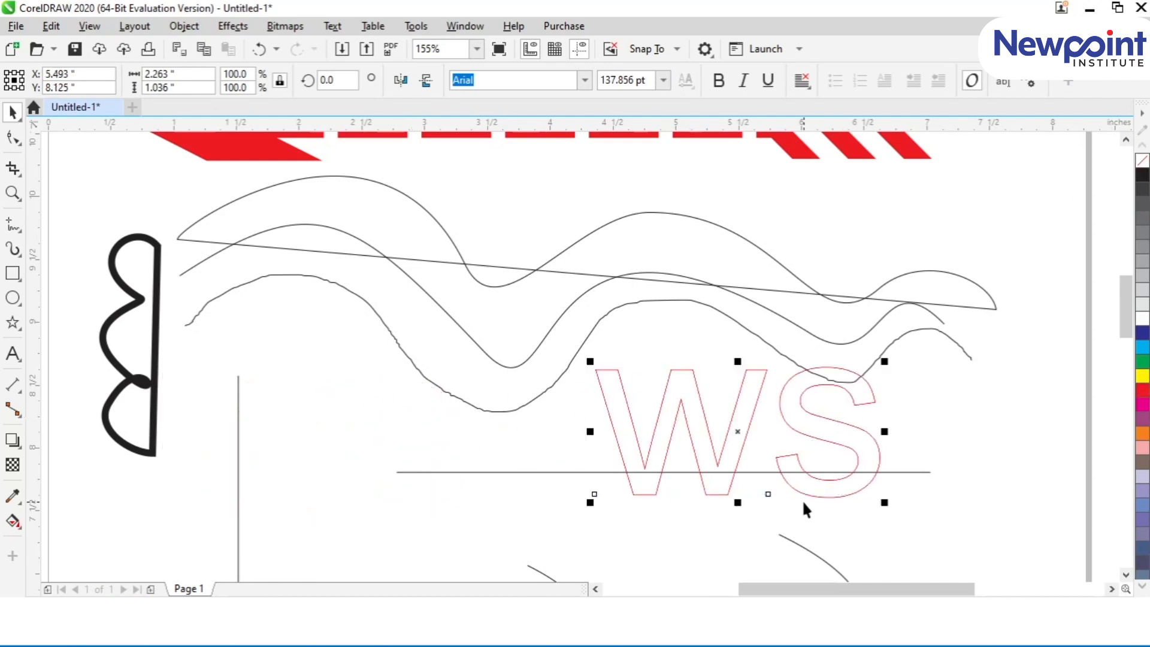
{"action": "left_click_drag", "start_coordinate": [734, 429], "coordinate": [590, 460]}
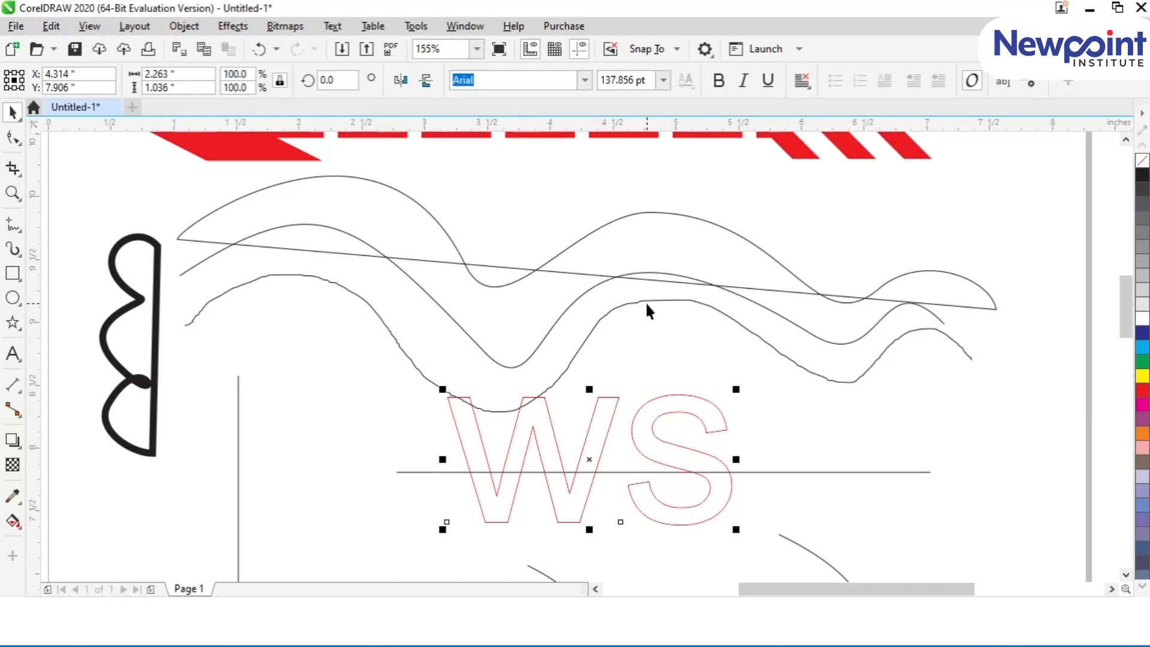
{"action": "left_click_drag", "start_coordinate": [659, 416], "coordinate": [357, 452]}
{"action": "scroll", "coordinate": [359, 443], "scroll_direction": "down", "scroll_amount": 5}
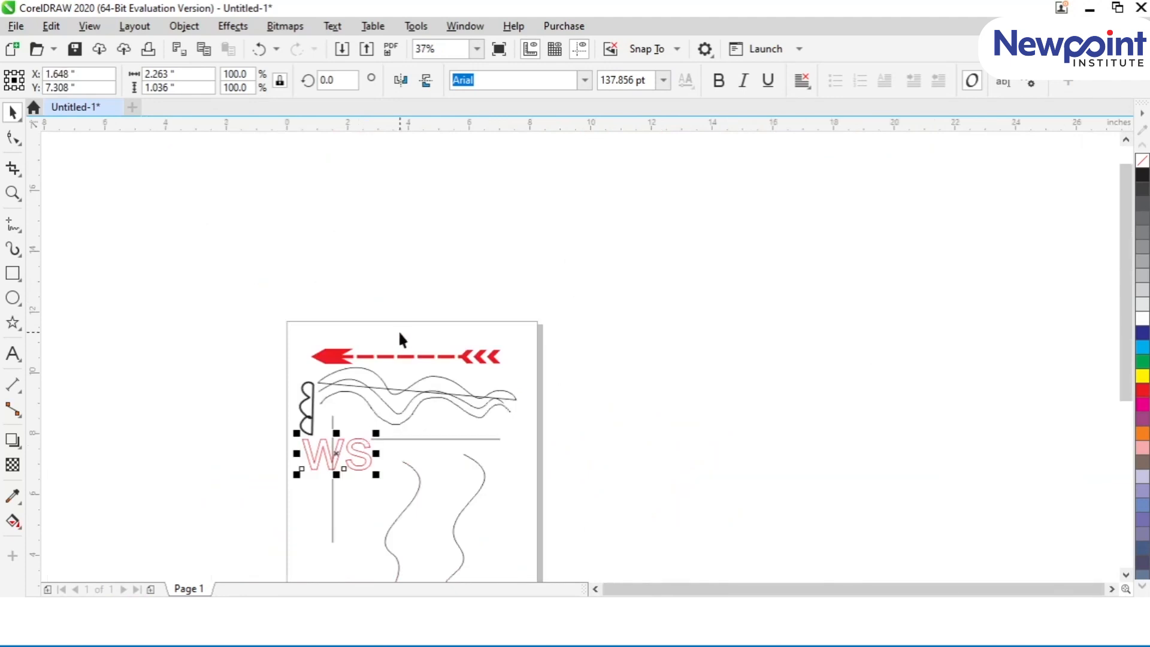
{"action": "scroll", "coordinate": [415, 332], "scroll_direction": "up", "scroll_amount": 2}
{"action": "left_click", "coordinate": [356, 314]}
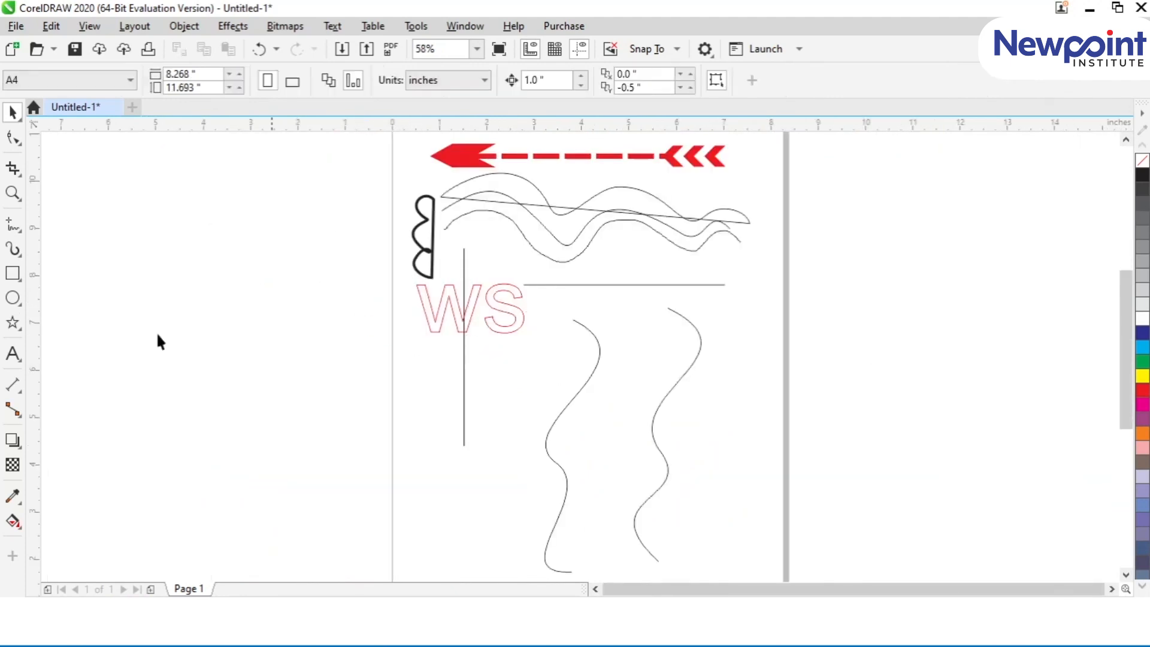
Step: Draw a rectangle about 3.85 by 1.44 inches on the empty area outside the page, level with the red arrow
{"action": "left_click", "coordinate": [14, 276]}
{"action": "left_click_drag", "start_coordinate": [174, 156], "coordinate": [356, 224]}
{"action": "left_click", "coordinate": [13, 113]}
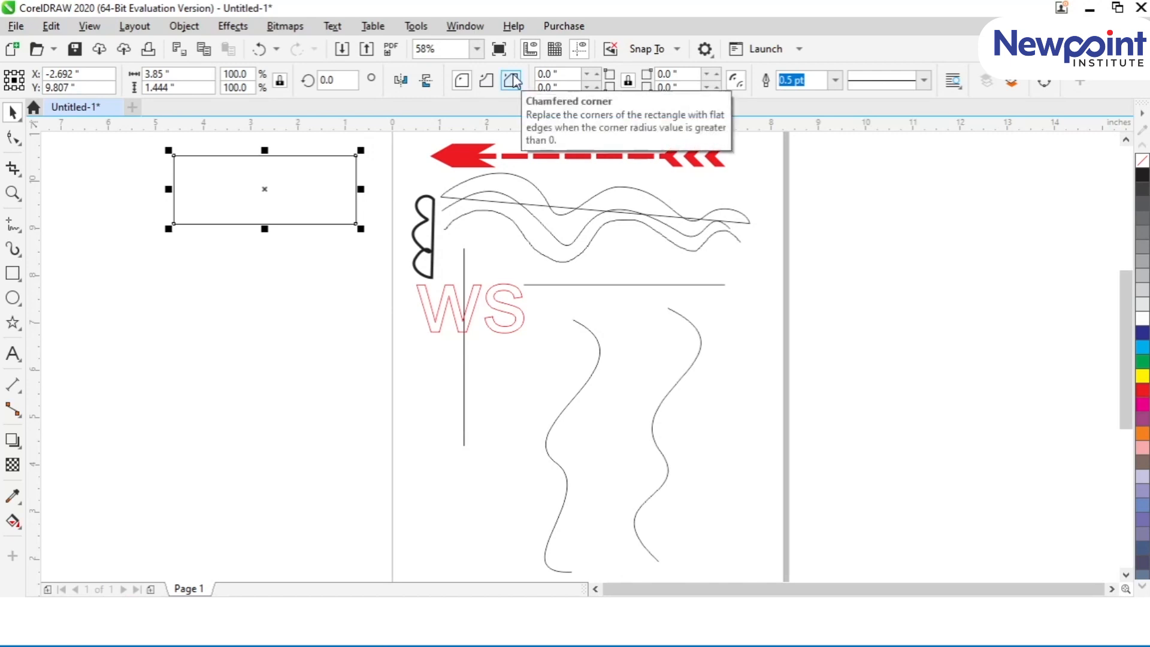
Step: Round all four corners of the rectangle with a 0.25-inch radius
{"action": "left_click", "coordinate": [460, 82]}
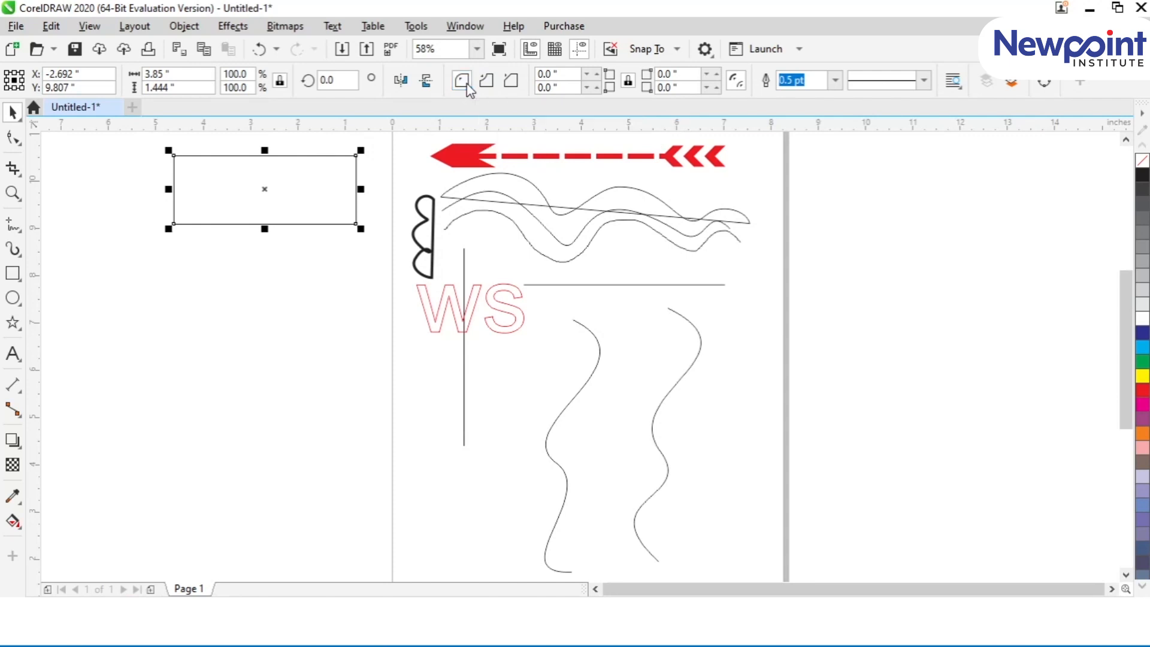
{"action": "scroll", "coordinate": [321, 148], "scroll_direction": "up", "scroll_amount": 2}
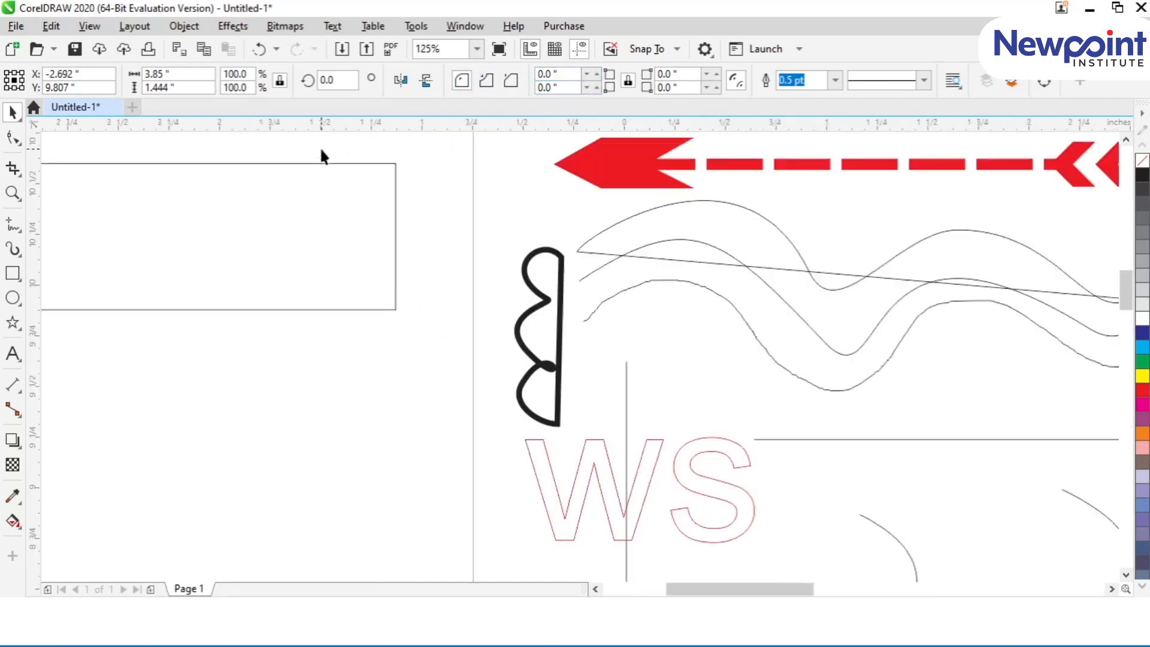
{"action": "left_click_drag", "start_coordinate": [558, 75], "coordinate": [510, 76]}
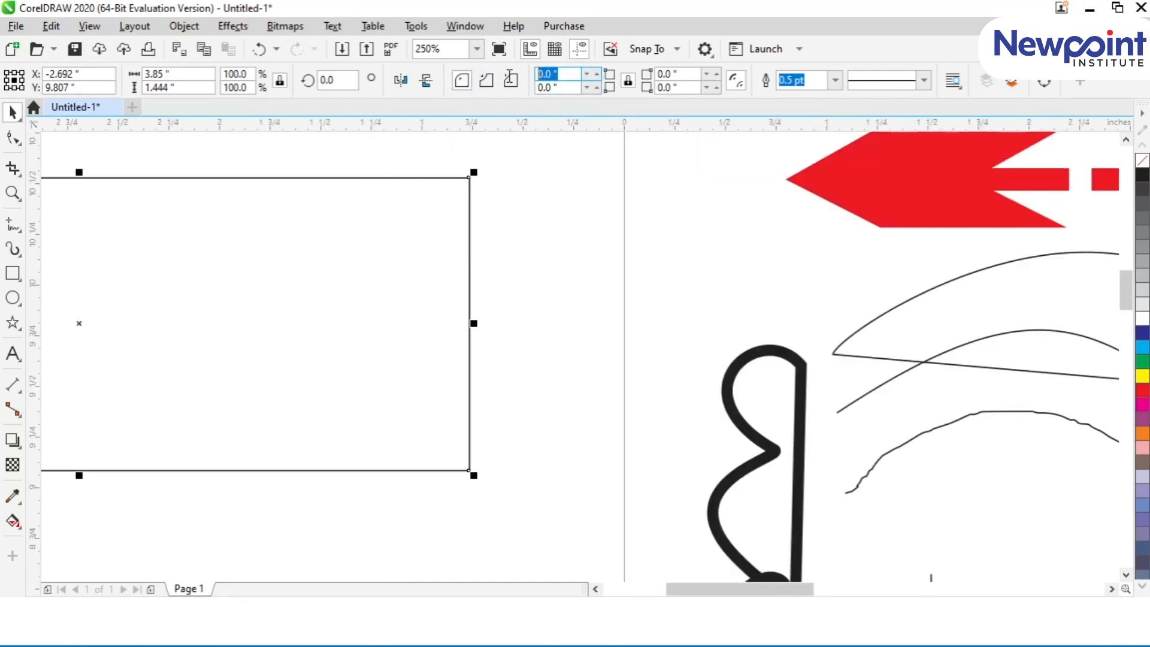
{"action": "left_click", "coordinate": [510, 79]}
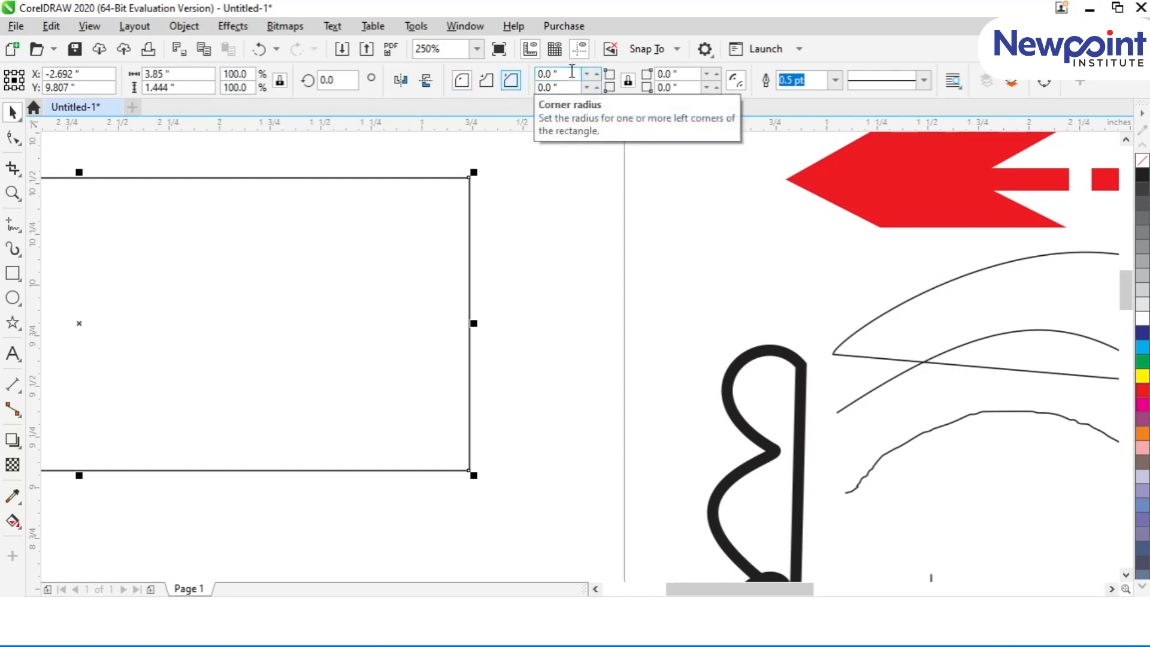
{"action": "left_click_drag", "start_coordinate": [571, 72], "coordinate": [496, 80]}
{"action": "type", "text": "0.25"}
{"action": "key", "text": "Return"}
Step: Move the rounded rectangle to the empty area just outside the page, slightly above the red arrow
{"action": "left_click_drag", "start_coordinate": [264, 270], "coordinate": [569, 269]}
{"action": "scroll", "coordinate": [528, 268], "scroll_direction": "down", "scroll_amount": 4}
{"action": "left_click", "coordinate": [595, 588]}
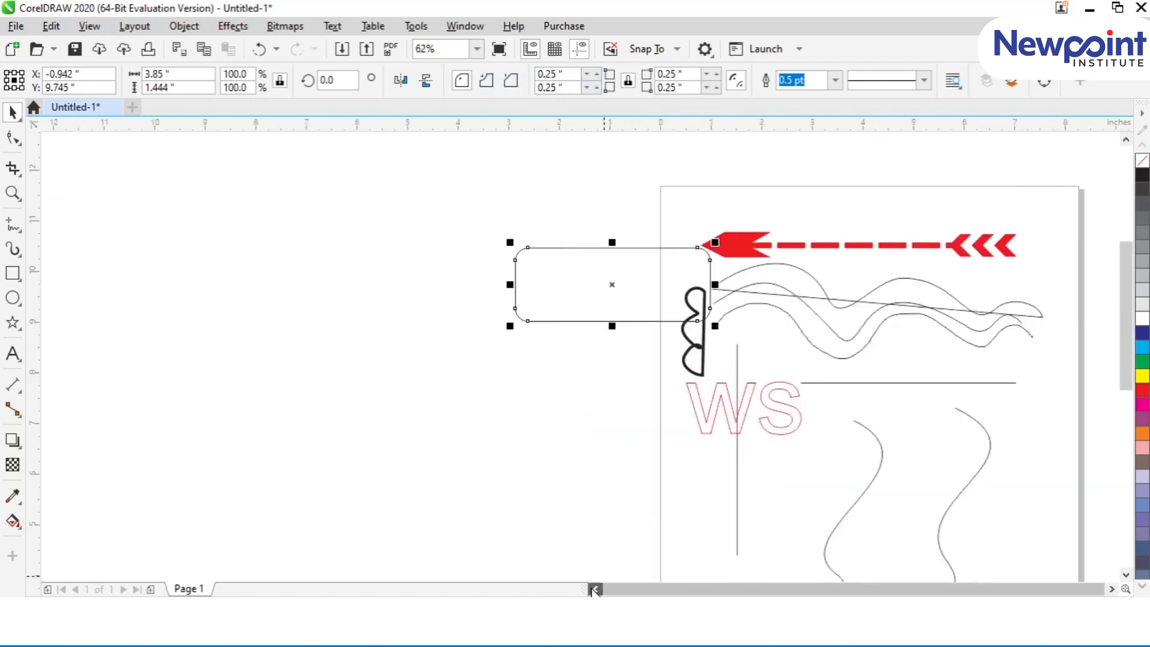
{"action": "left_click_drag", "start_coordinate": [549, 280], "coordinate": [487, 231]}
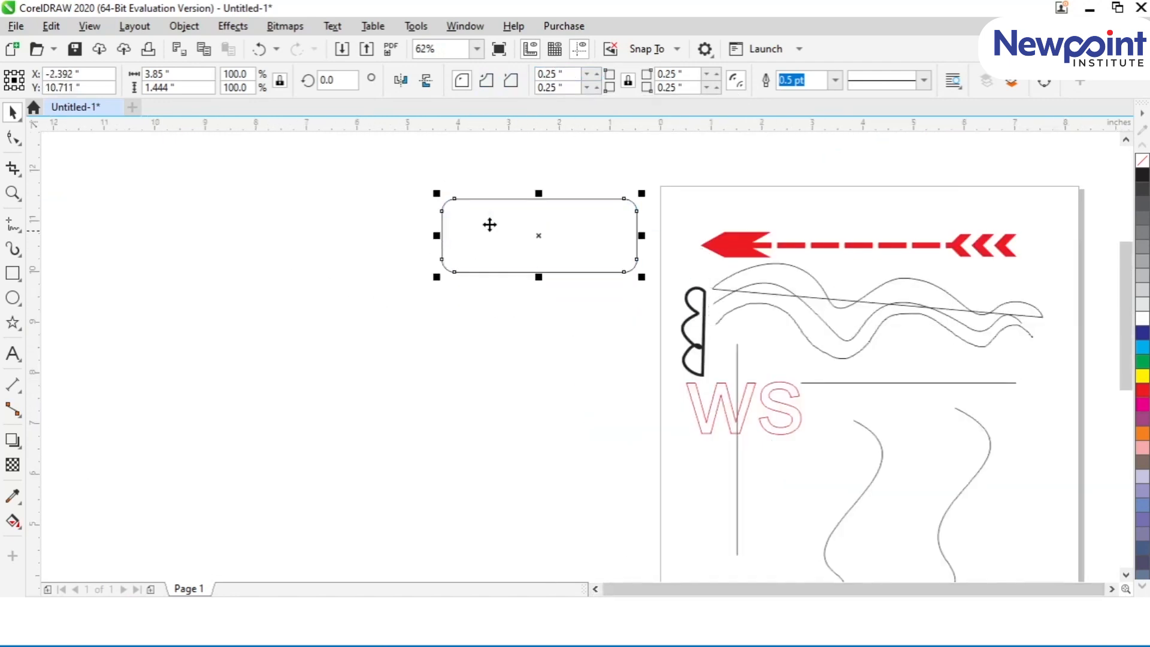
Step: Unlink the rectangle's corners and set both top corner radii to 0
{"action": "left_click", "coordinate": [628, 82]}
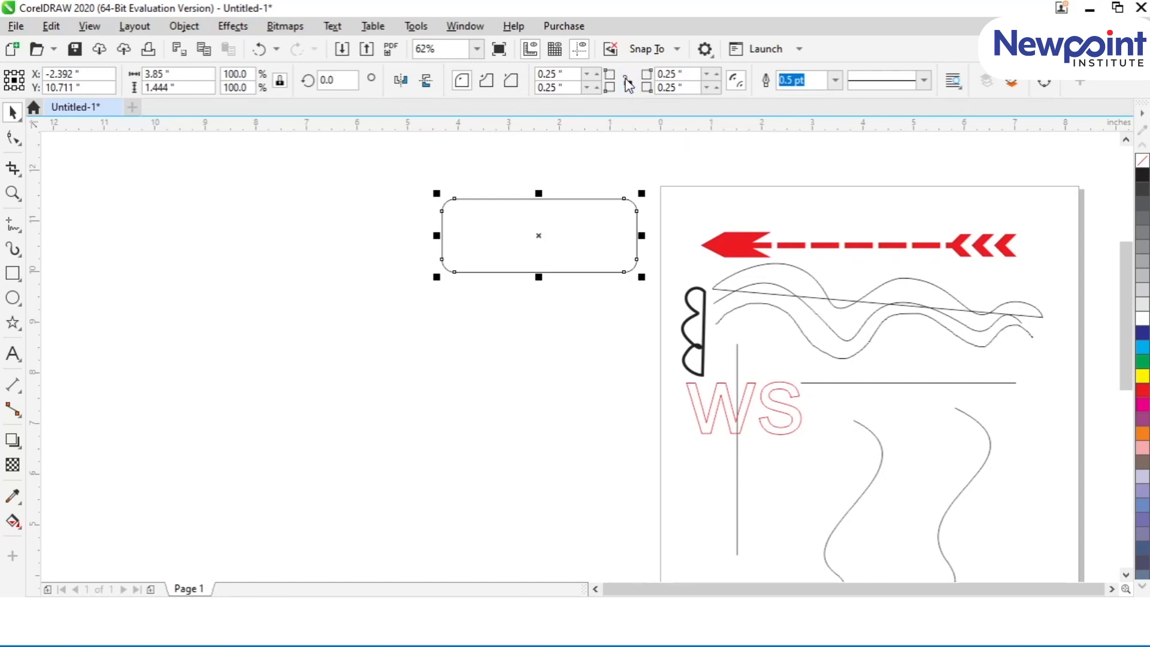
{"action": "left_click_drag", "start_coordinate": [568, 74], "coordinate": [511, 79]}
{"action": "type", "text": "0"}
{"action": "key", "text": "Return"}
{"action": "left_click_drag", "start_coordinate": [686, 76], "coordinate": [618, 86]}
{"action": "type", "text": "0"}
{"action": "key", "text": "Return"}
{"action": "left_click", "coordinate": [507, 351]}
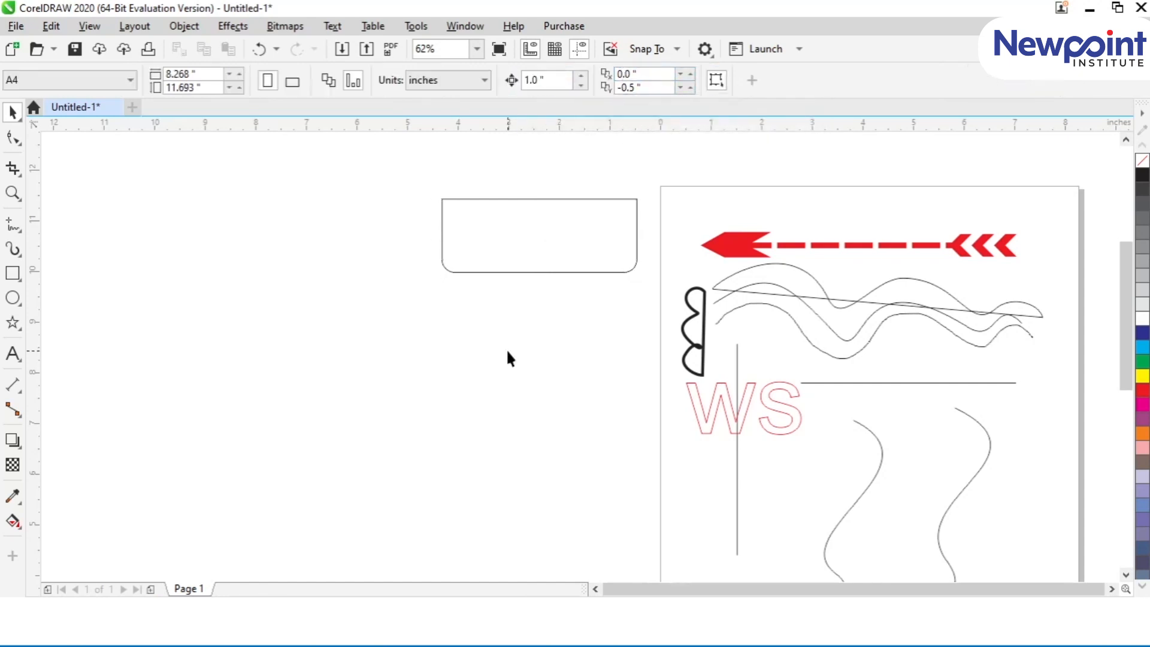
Step: Set the rectangle's left corners to a 0.25-inch radius and its right corners to 0
{"action": "left_click", "coordinate": [533, 259]}
{"action": "left_click", "coordinate": [543, 73]}
{"action": "type", "text": "0.25"}
{"action": "key", "text": "Return"}
{"action": "left_click_drag", "start_coordinate": [688, 78], "coordinate": [623, 102]}
{"action": "type", "text": "0."}
{"action": "type", "text": "0"}
{"action": "key", "text": "Return"}
{"action": "left_click", "coordinate": [551, 317]}
{"action": "key", "text": "ctrl+z"}
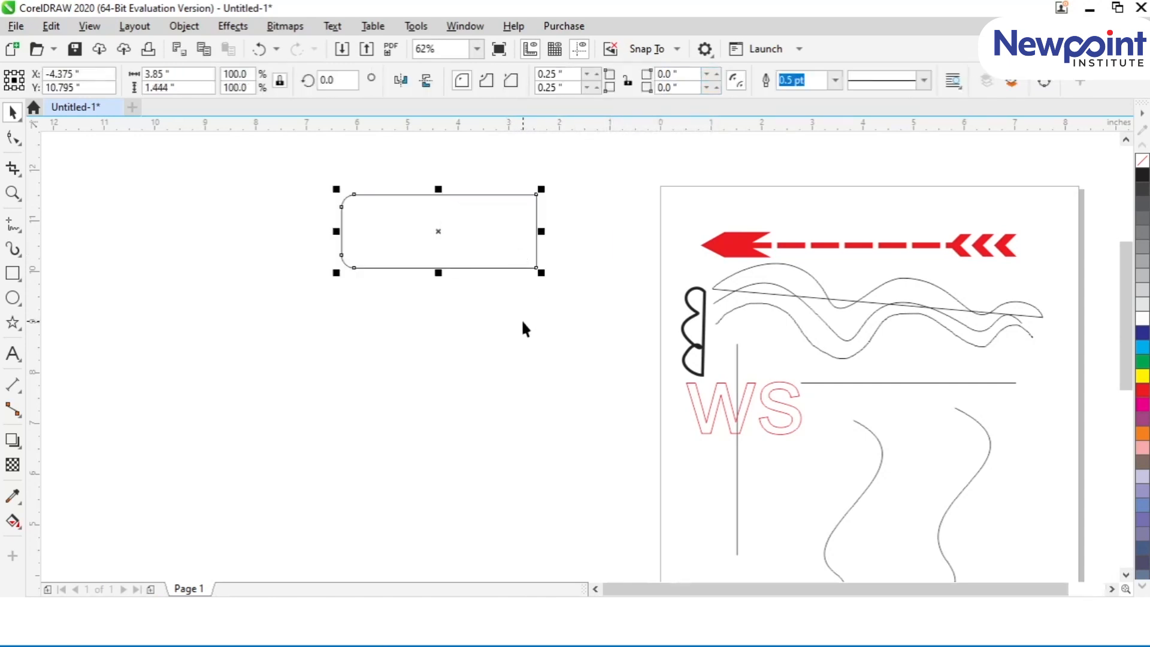
Step: Increase both left corner radii of the rectangle to 1 inch, keeping the shape selected
{"action": "double_click", "coordinate": [556, 74]}
{"action": "type", "text": "0.5"}
{"action": "key", "text": "Return"}
{"action": "left_click_drag", "start_coordinate": [570, 75], "coordinate": [533, 92]}
{"action": "type", "text": "1"}
{"action": "key", "text": "Return"}
{"action": "type", "text": "1"}
{"action": "key", "text": "Return"}
{"action": "left_click", "coordinate": [452, 394]}
{"action": "left_click", "coordinate": [422, 235]}
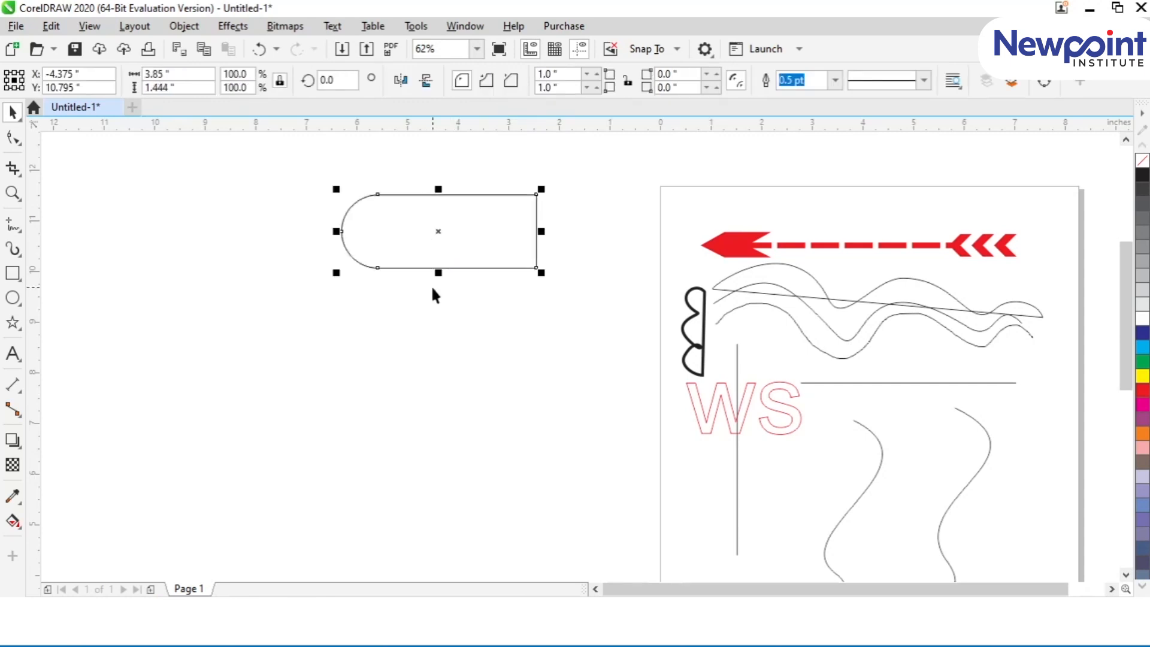
Step: Create a horizontally mirrored copy of the half-rounded shape and join its flat edge to the original's flat edge
{"action": "left_click", "coordinate": [396, 85]}
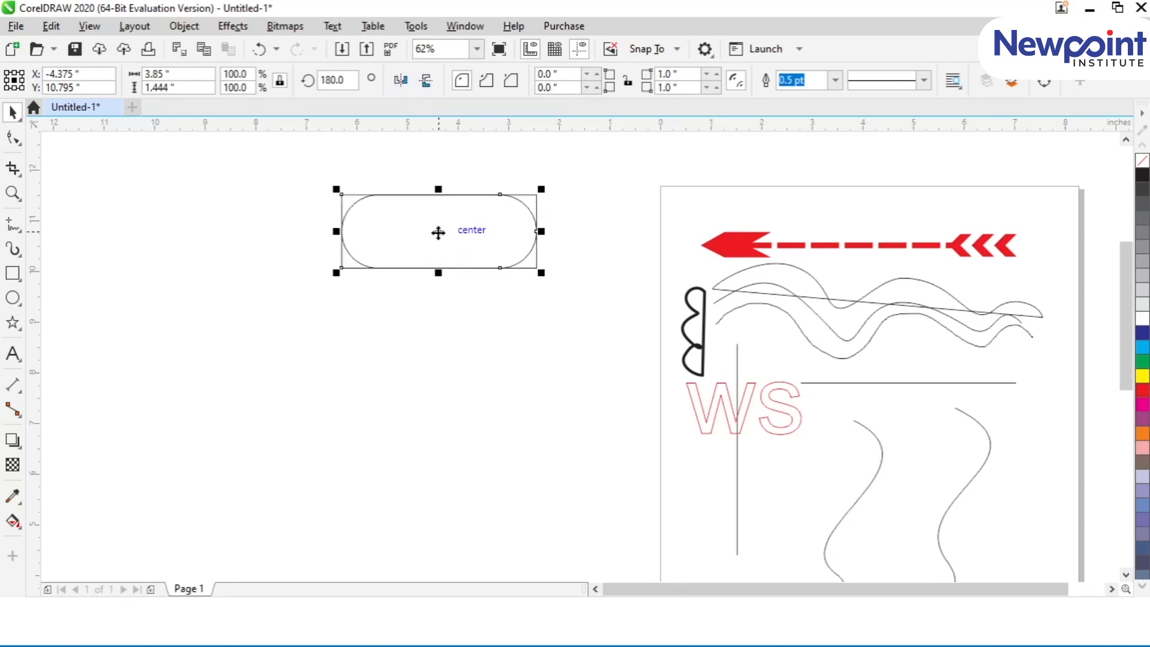
{"action": "left_click_drag", "start_coordinate": [340, 194], "coordinate": [537, 195]}
{"action": "left_click", "coordinate": [519, 311]}
Step: Move the two joined halves further from the page and narrow each to about 2.1 inches, forming a capsule
{"action": "left_click", "coordinate": [503, 246]}
{"action": "left_click", "coordinate": [566, 240], "text": "shift"}
{"action": "left_click_drag", "start_coordinate": [568, 238], "coordinate": [465, 239]}
{"action": "left_click_drag", "start_coordinate": [633, 231], "coordinate": [460, 232]}
{"action": "left_click", "coordinate": [458, 287]}
Step: Fill the capsule's right half with red and its left half with blue
{"action": "left_click", "coordinate": [409, 253]}
{"action": "left_click", "coordinate": [1142, 390]}
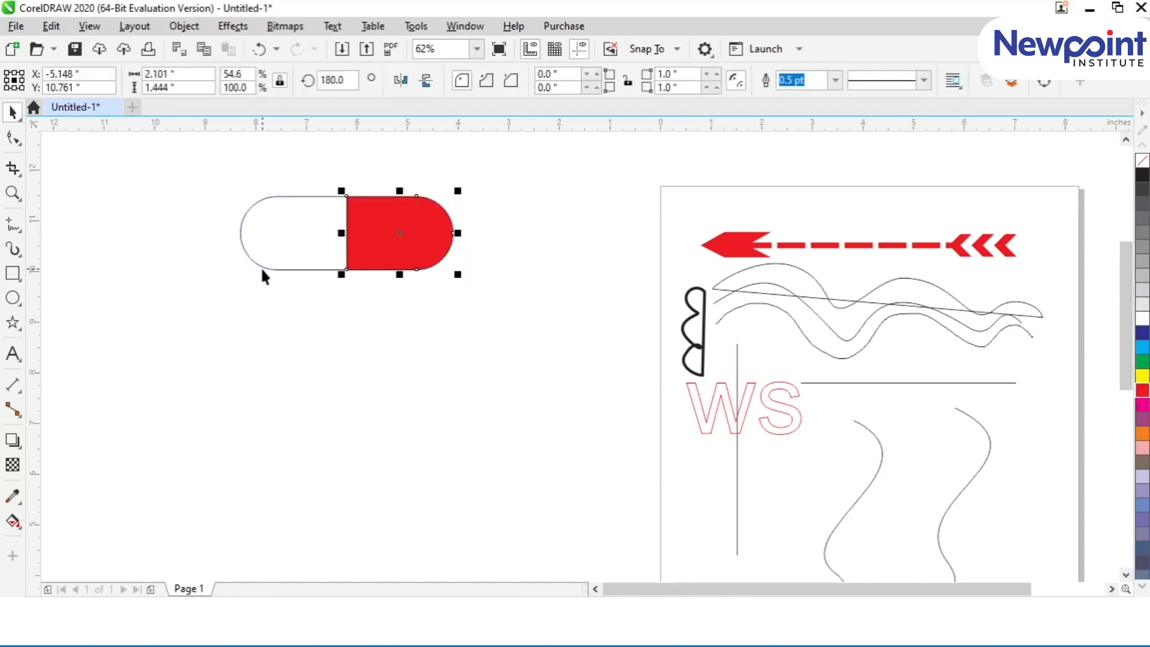
{"action": "left_click", "coordinate": [262, 274]}
{"action": "left_click", "coordinate": [1141, 332]}
Step: Remove the outlines from both halves of the capsule
{"action": "left_click", "coordinate": [222, 190]}
{"action": "left_click_drag", "start_coordinate": [192, 149], "coordinate": [501, 360]}
{"action": "left_click", "coordinate": [405, 417]}
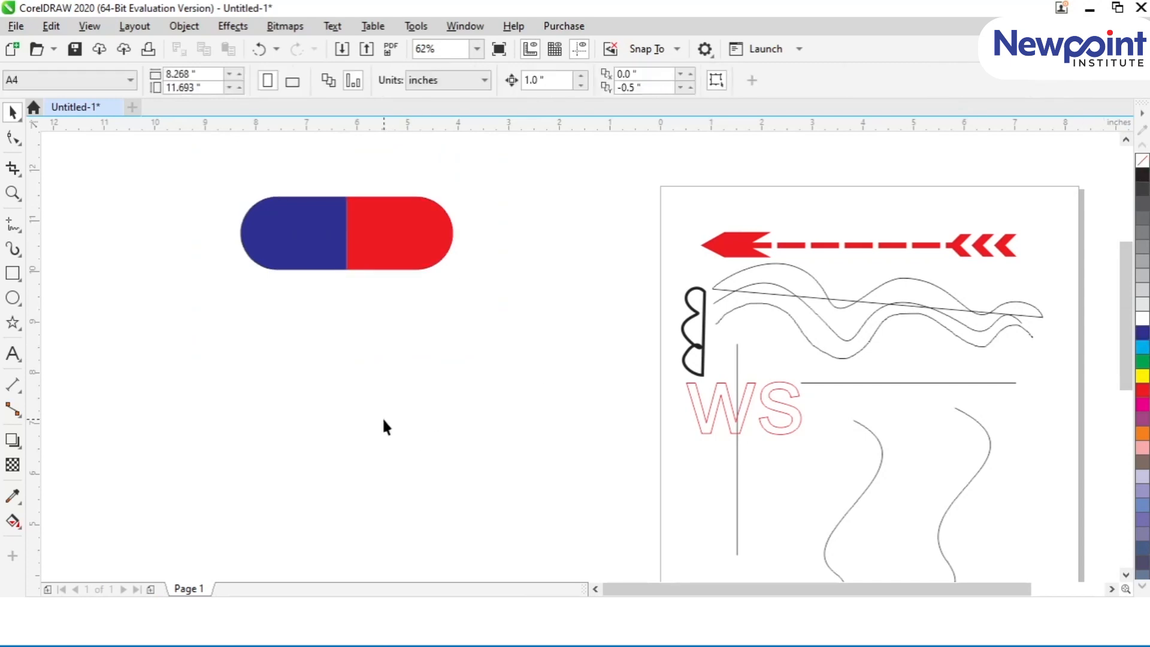
Step: Place a smaller white copy of the blue half centred inside it, leaving a blue border
{"action": "left_click", "coordinate": [299, 247]}
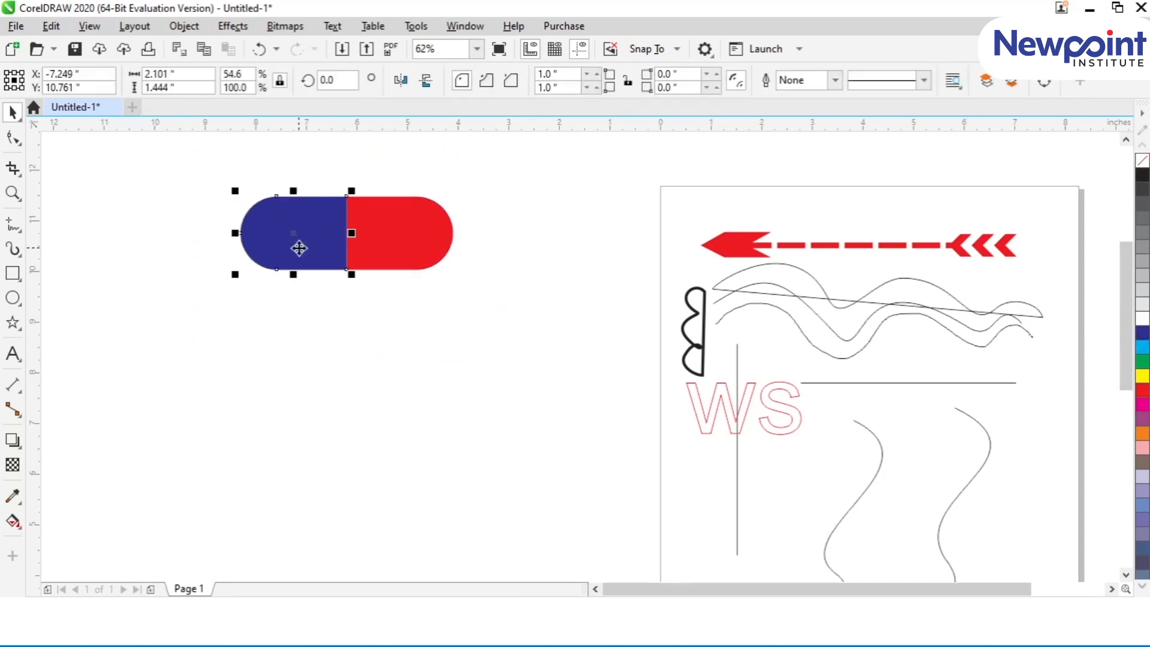
{"action": "left_click", "coordinate": [1145, 320]}
{"action": "left_click_drag", "start_coordinate": [353, 193], "coordinate": [342, 196]}
{"action": "left_click", "coordinate": [331, 329]}
Step: Place a smaller yellow copy of the capsule's red half centred inside it, leaving a red border
{"action": "left_click", "coordinate": [400, 208]}
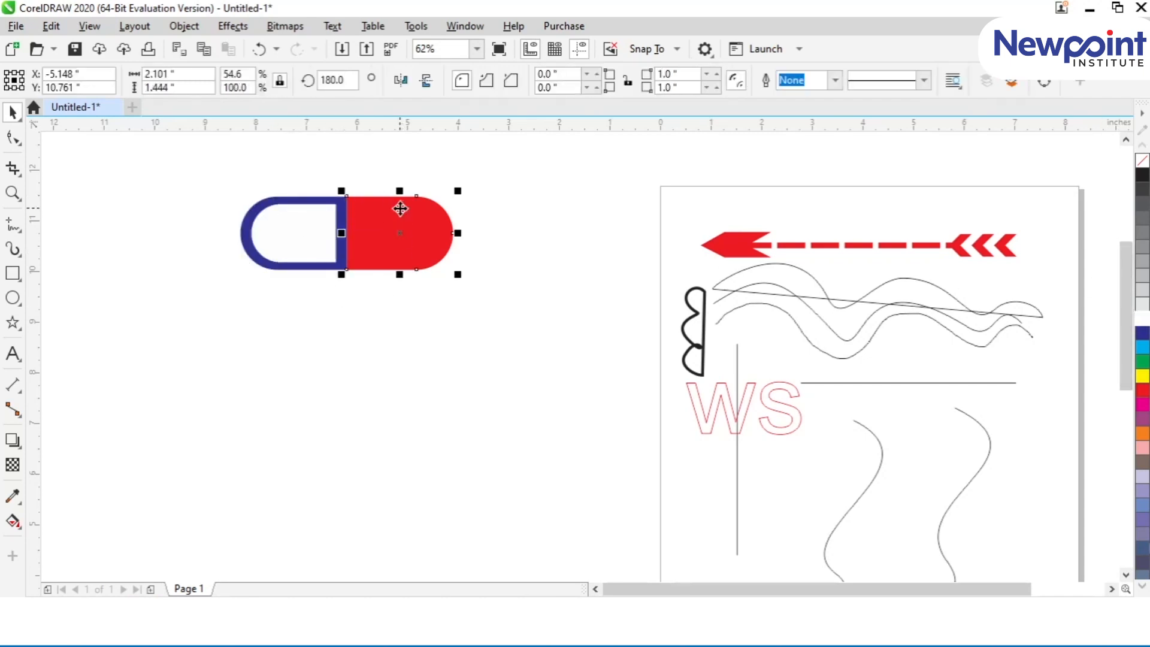
{"action": "left_click_drag", "start_coordinate": [457, 192], "coordinate": [449, 197]}
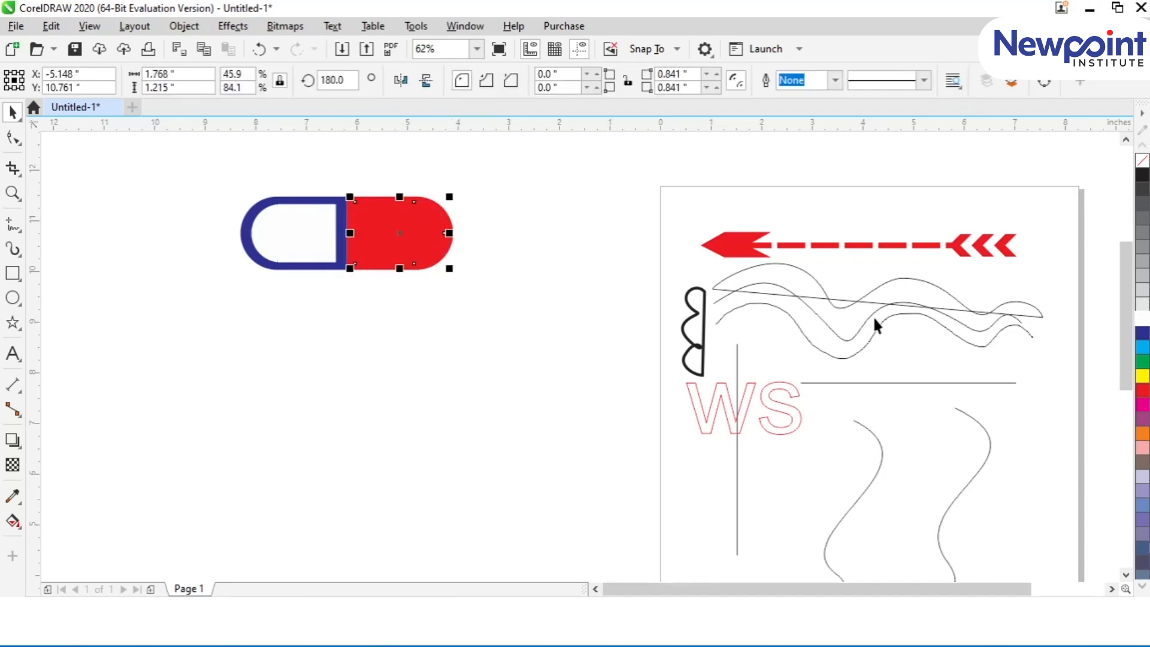
{"action": "left_click", "coordinate": [1142, 376]}
{"action": "left_click", "coordinate": [351, 401]}
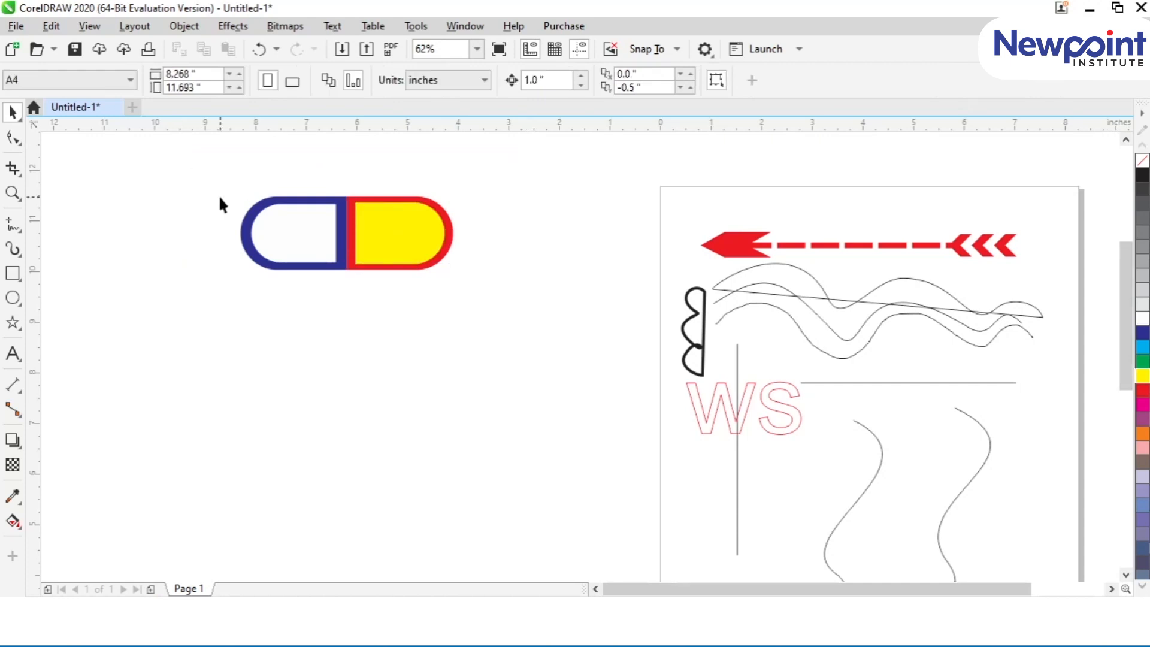
Step: Draw a rectangle below the capsule and widen it to about 5.3 by 2.9 inches
{"action": "left_click", "coordinate": [413, 238]}
{"action": "left_click", "coordinate": [13, 273]}
{"action": "left_click_drag", "start_coordinate": [269, 329], "coordinate": [460, 475]}
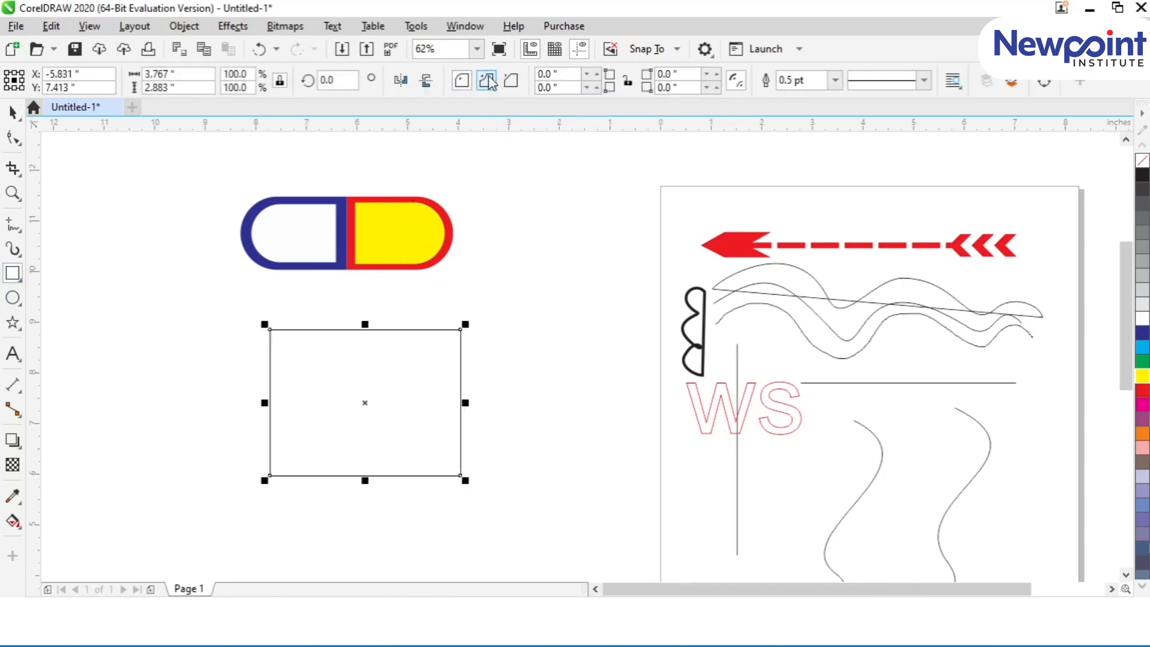
{"action": "key", "text": "space"}
{"action": "left_click_drag", "start_coordinate": [465, 402], "coordinate": [544, 402]}
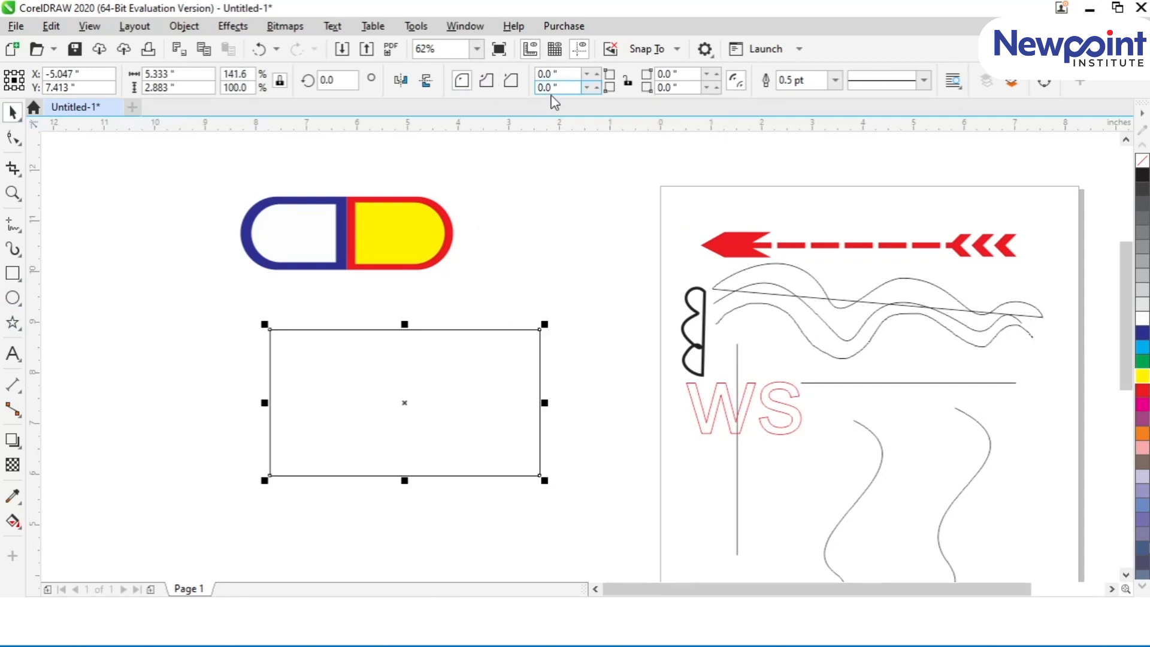
Step: Give the rectangle's upper-left corner a 0.5 inch radius and make it scalloped
{"action": "left_click", "coordinate": [486, 82]}
{"action": "type", "text": "0.5"}
{"action": "key", "text": "Return"}
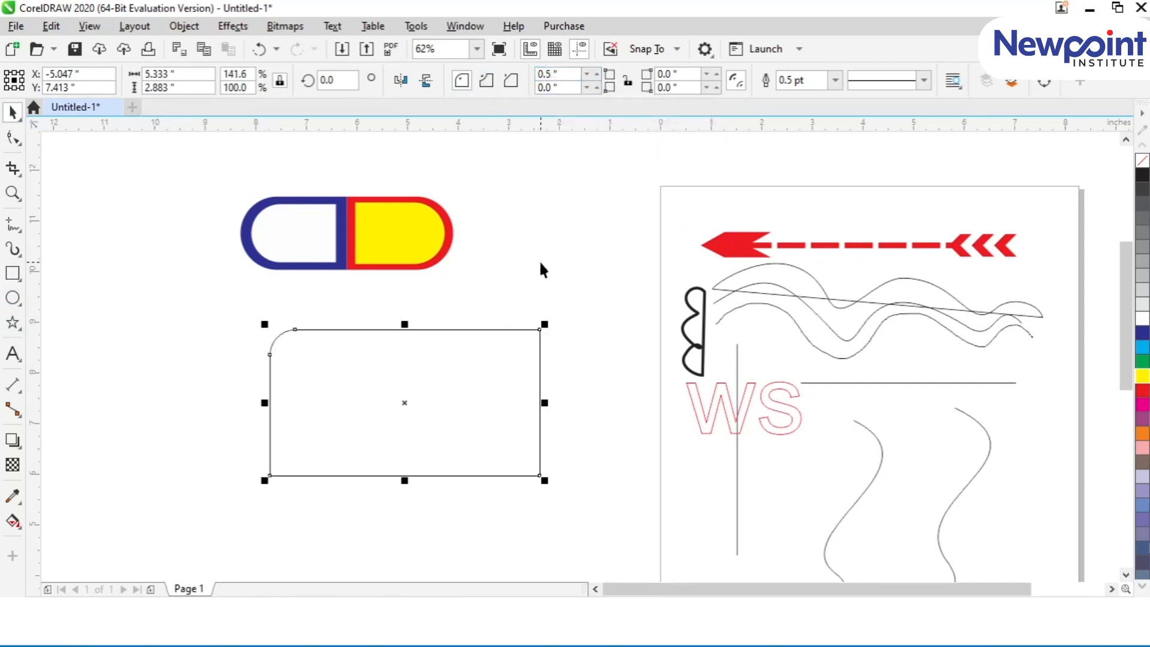
{"action": "left_click", "coordinate": [487, 81]}
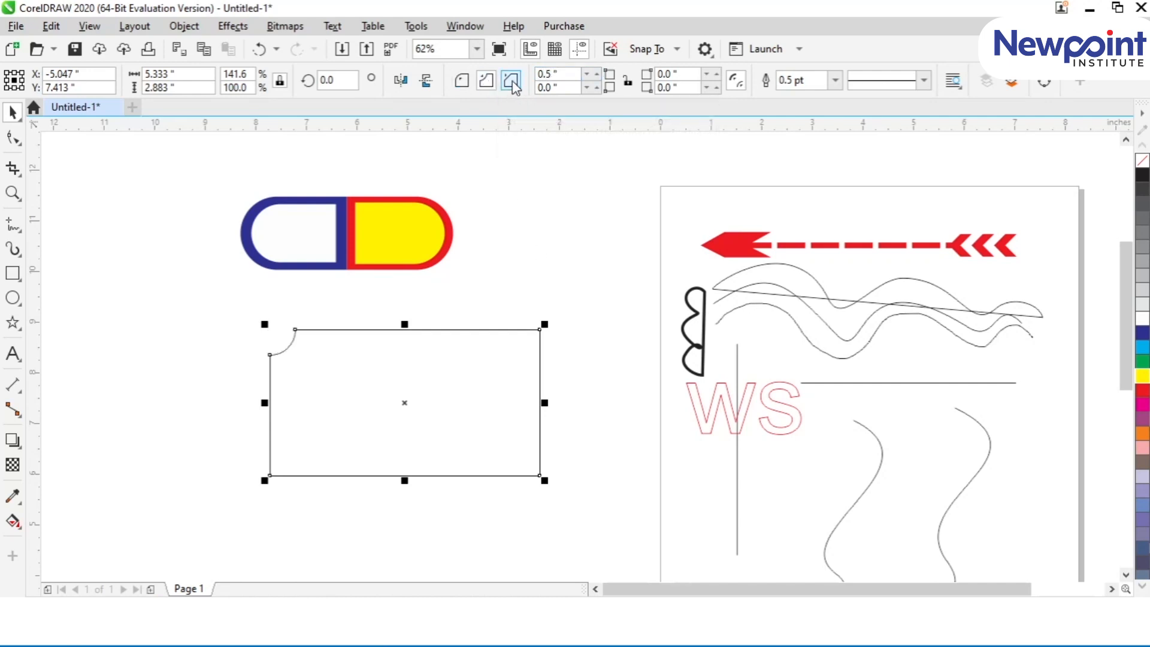
Step: Switch the rectangle to chamfered corners and increase the upper-left corner size to 0.64 inch
{"action": "left_click", "coordinate": [513, 86]}
{"action": "left_click", "coordinate": [597, 72]}
{"action": "left_click", "coordinate": [600, 73]}
{"action": "left_click", "coordinate": [599, 72]}
{"action": "left_click", "coordinate": [599, 72]}
{"action": "left_click", "coordinate": [600, 72]}
Step: Set the rectangle's lower-right corner size to 0.64 inch and shift the shape slightly left and down
{"action": "left_click_drag", "start_coordinate": [680, 88], "coordinate": [637, 91]}
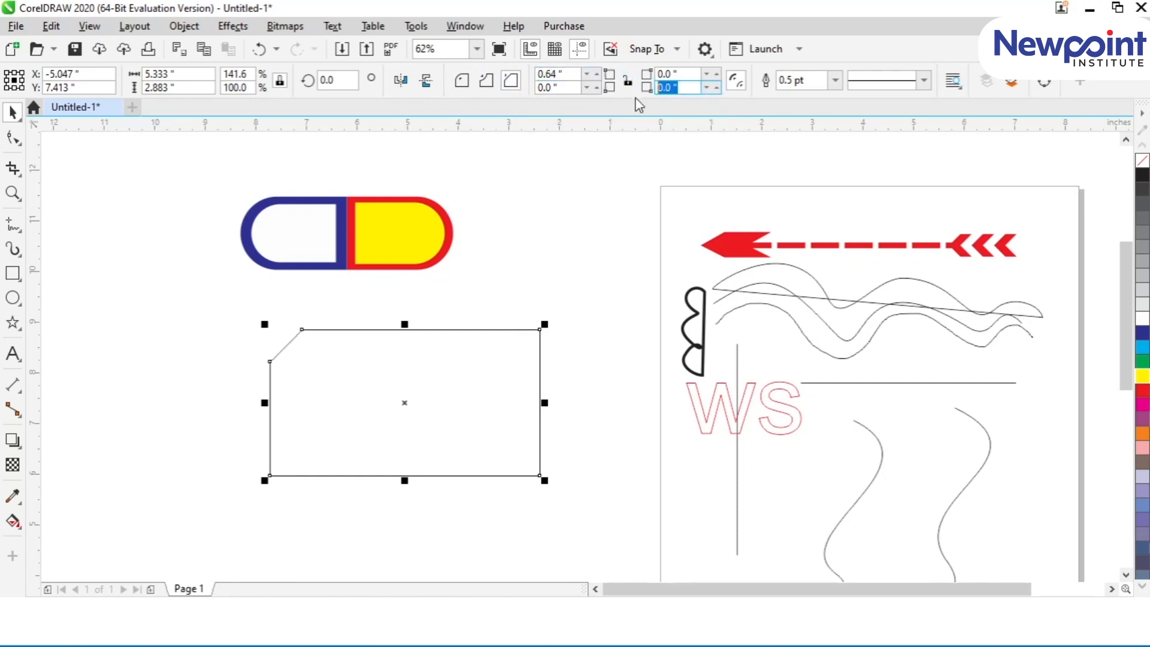
{"action": "type", "text": "0.64"}
{"action": "key", "text": "Return"}
{"action": "left_click", "coordinate": [398, 549]}
{"action": "left_click_drag", "start_coordinate": [439, 356], "coordinate": [396, 364]}
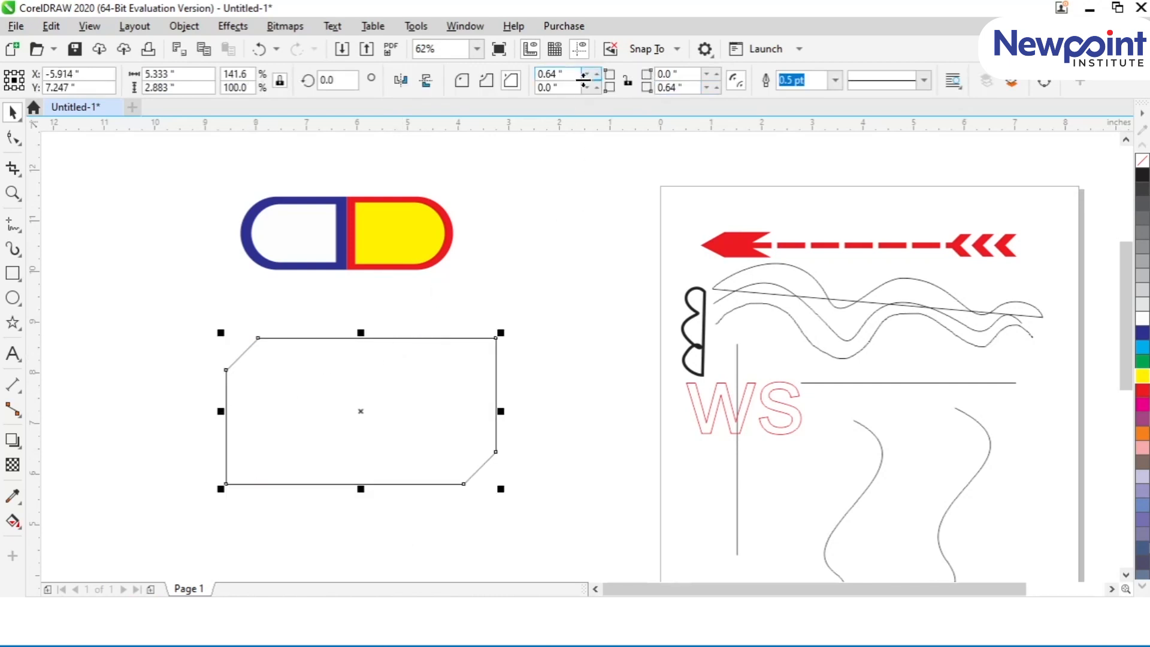
Step: Give the chamfered rectangle a 16 pt dashed outline in red
{"action": "left_click", "coordinate": [837, 87]}
{"action": "left_click", "coordinate": [813, 255]}
{"action": "left_click", "coordinate": [922, 80]}
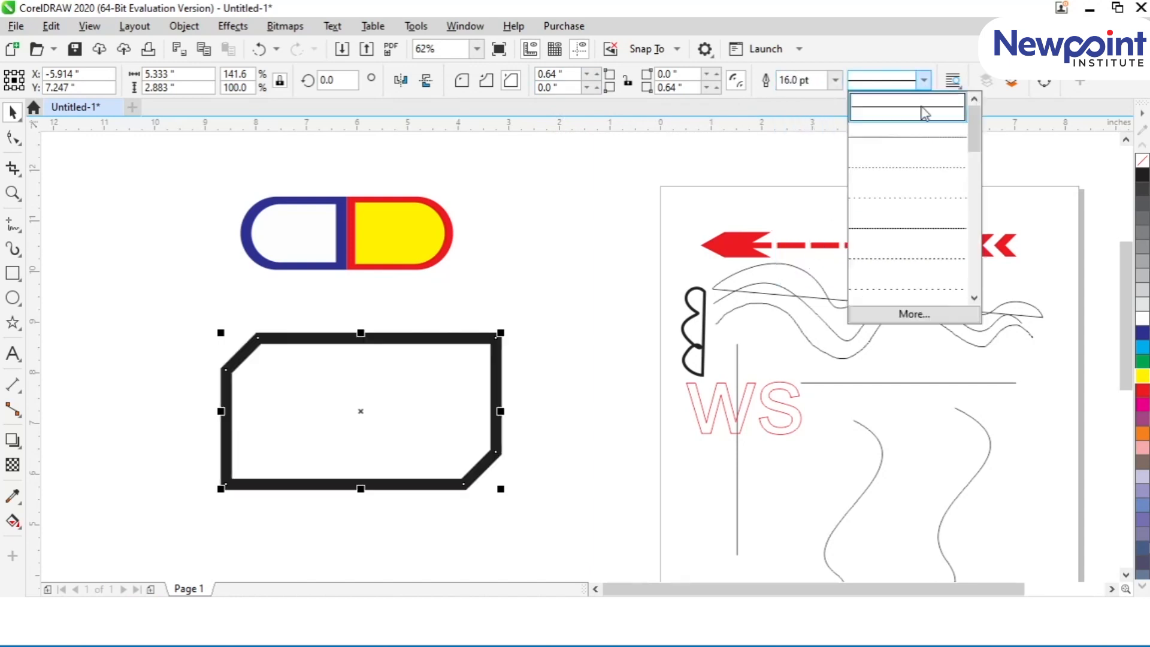
{"action": "left_click", "coordinate": [892, 242]}
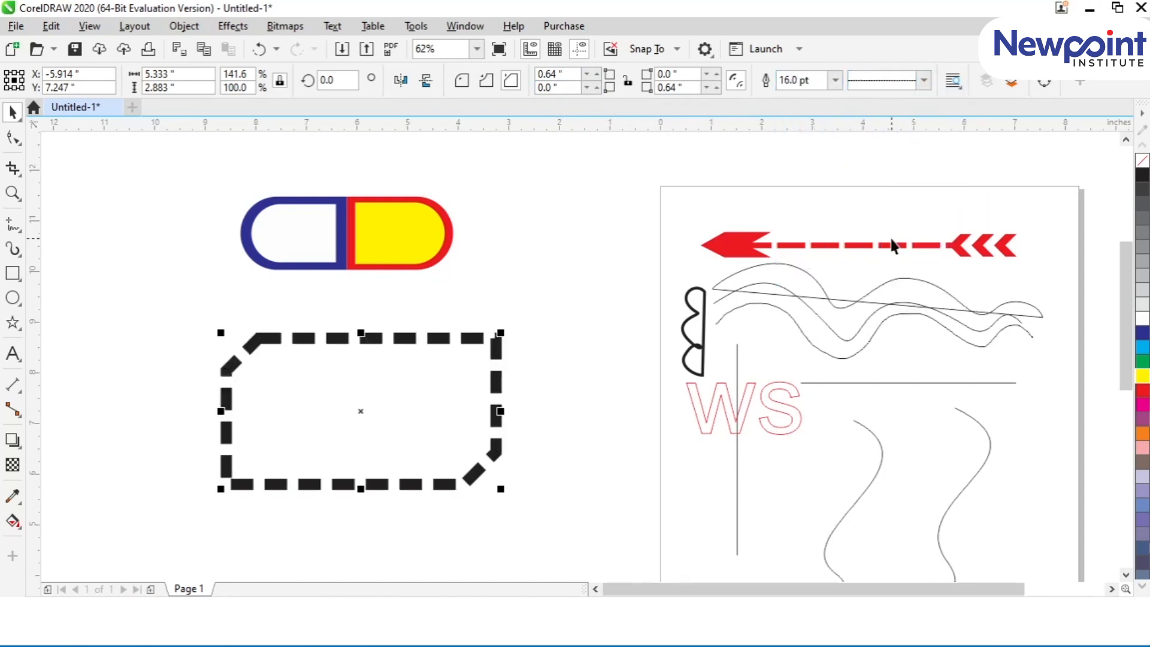
{"action": "right_click", "coordinate": [1142, 394]}
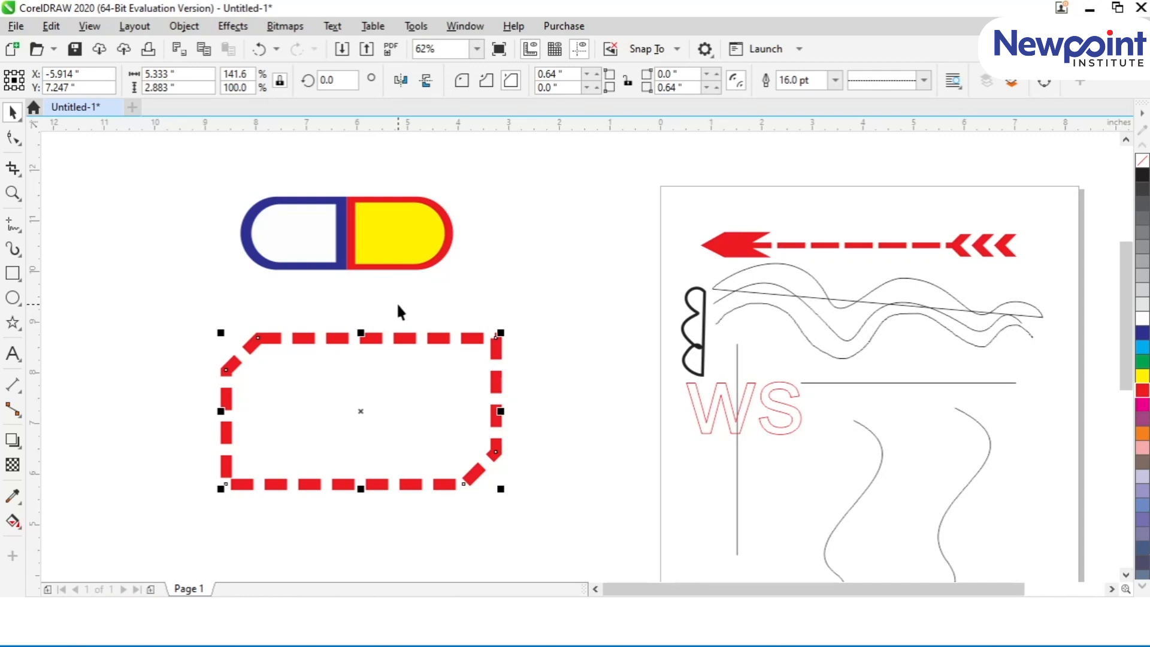
Step: Enlarge the dashed rectangle to about 6.6 by 3.55 inches, try scalloped and chamfered corners, and leave the corners round
{"action": "left_click_drag", "start_coordinate": [500, 489], "coordinate": [562, 521]}
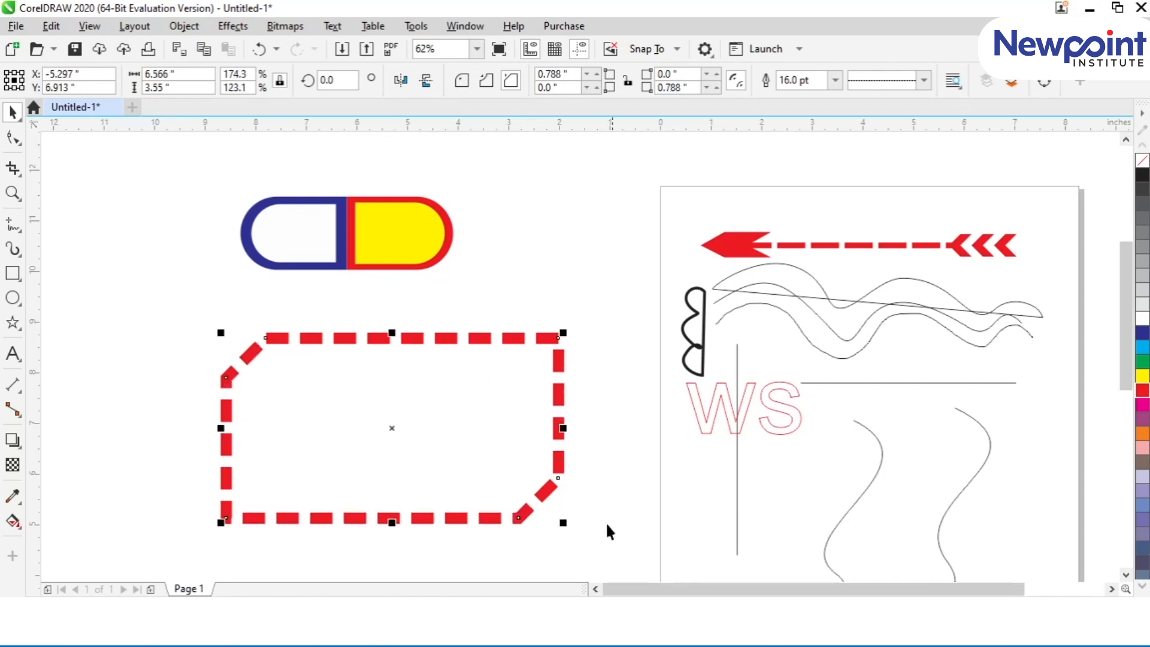
{"action": "left_click_drag", "start_coordinate": [557, 431], "coordinate": [428, 416]}
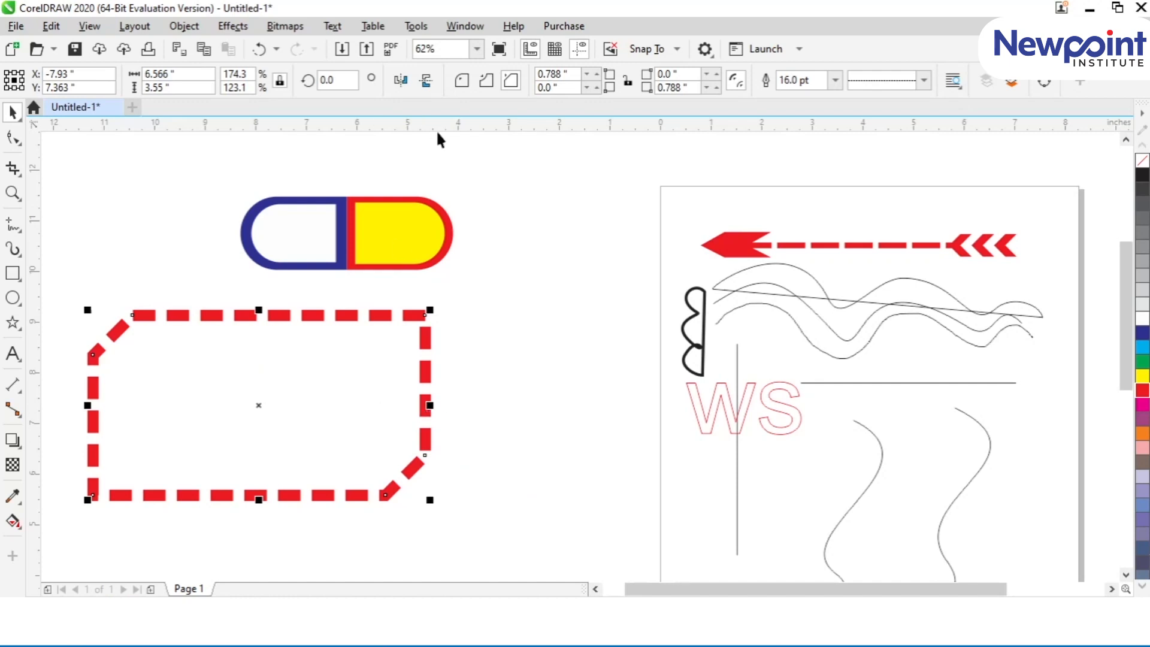
{"action": "left_click", "coordinate": [486, 79]}
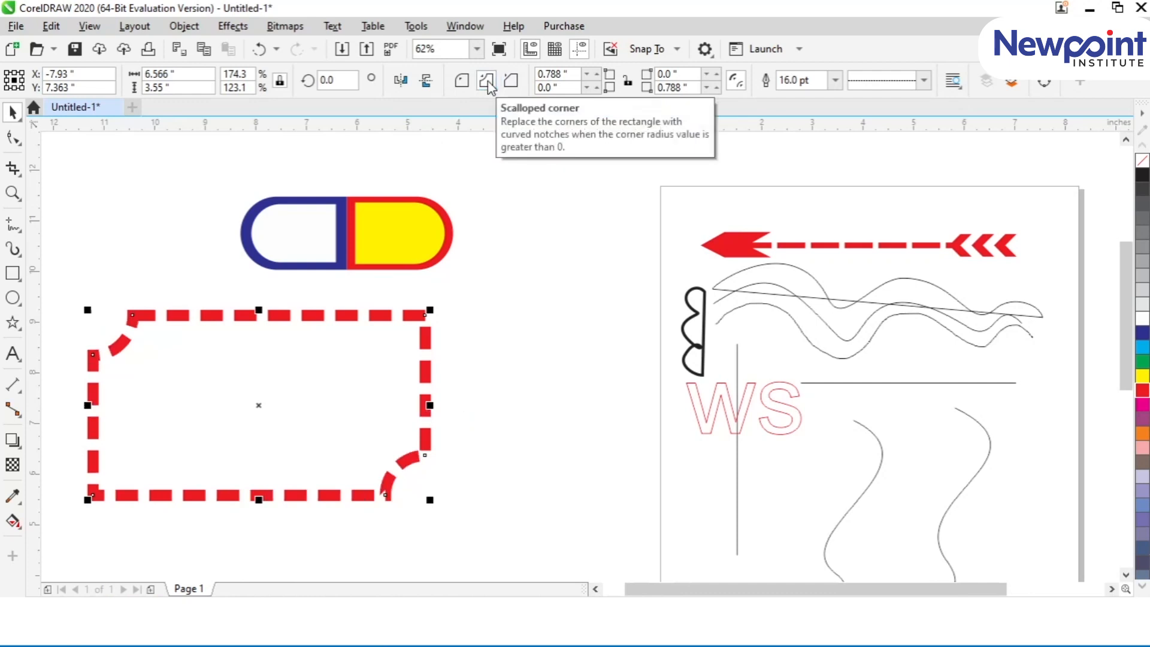
{"action": "left_click", "coordinate": [462, 80]}
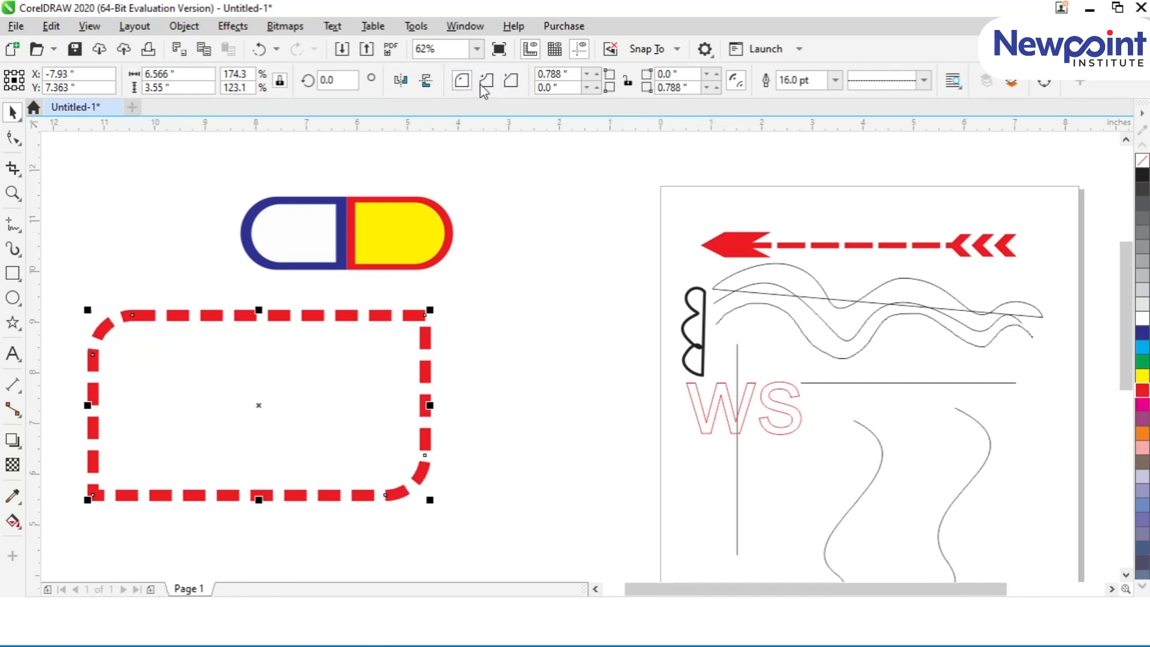
{"action": "left_click", "coordinate": [511, 80]}
{"action": "left_click", "coordinate": [462, 81]}
Step: Draw a closed four-sided shape about 3.2 by 1.2 inches from straight Freehand segments between the capsule and the page
{"action": "left_click", "coordinate": [13, 223]}
{"action": "left_click", "coordinate": [465, 267]}
{"action": "left_click", "coordinate": [624, 269]}
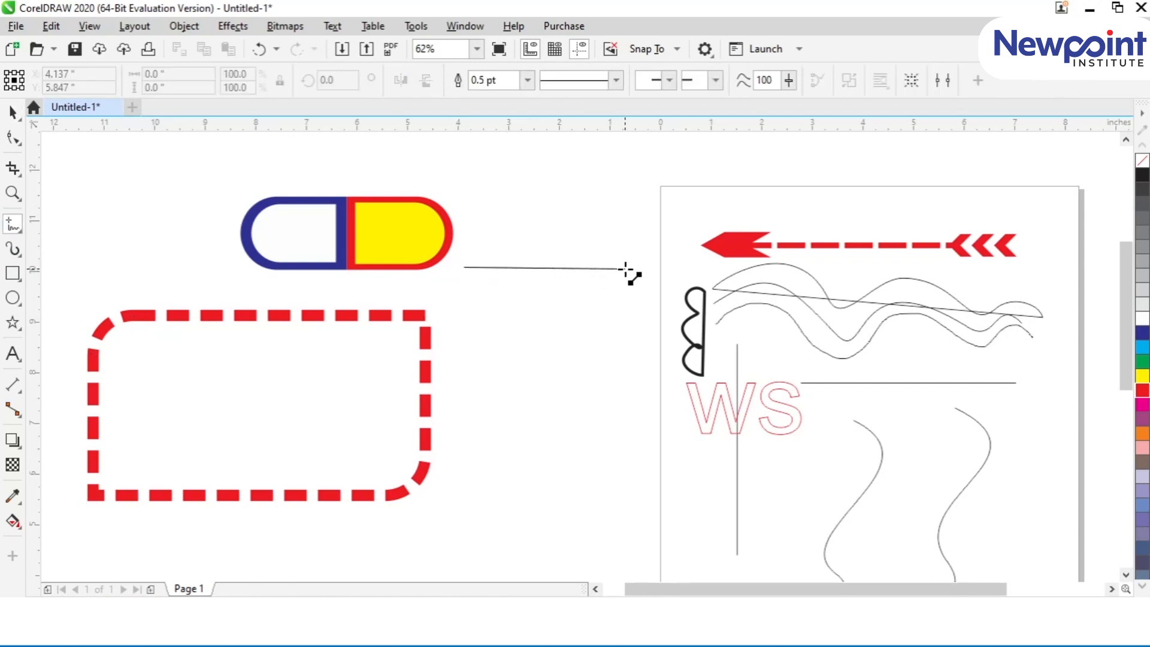
{"action": "left_click", "coordinate": [625, 269]}
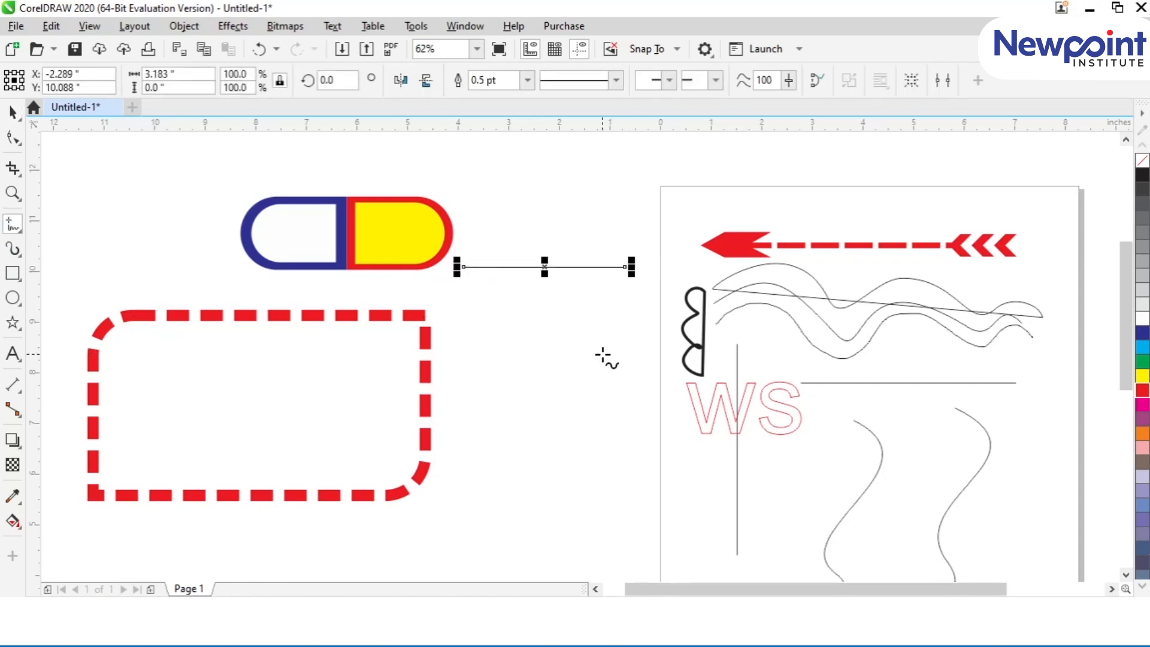
{"action": "left_click", "coordinate": [628, 267]}
{"action": "left_click", "coordinate": [625, 328]}
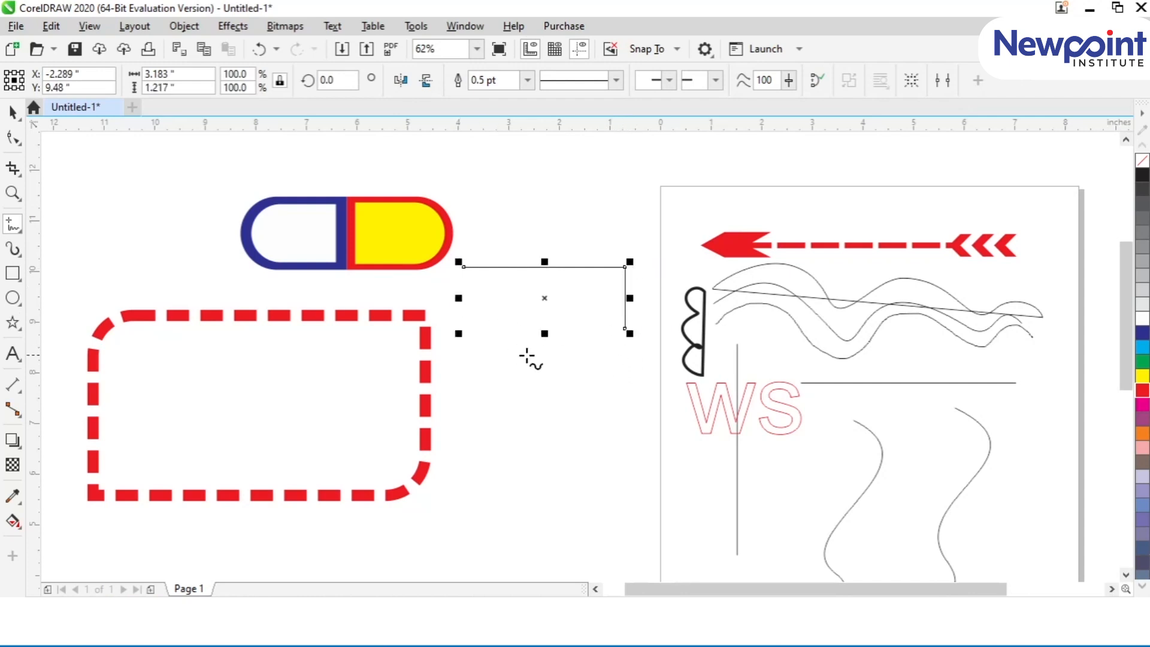
{"action": "left_click", "coordinate": [625, 328]}
{"action": "left_click", "coordinate": [465, 328]}
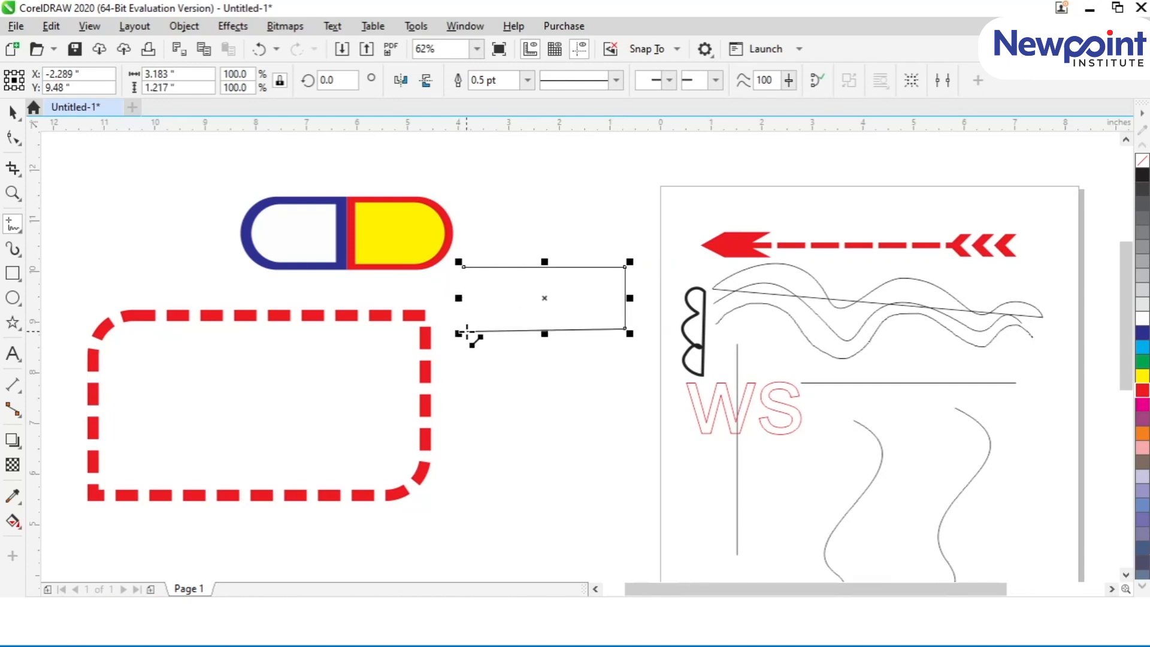
{"action": "left_click", "coordinate": [463, 267]}
{"action": "left_click", "coordinate": [466, 328]}
Step: Select the hand-drawn shape's lower-left node, delete the whole shape and undo the deletion
{"action": "left_click", "coordinate": [13, 138]}
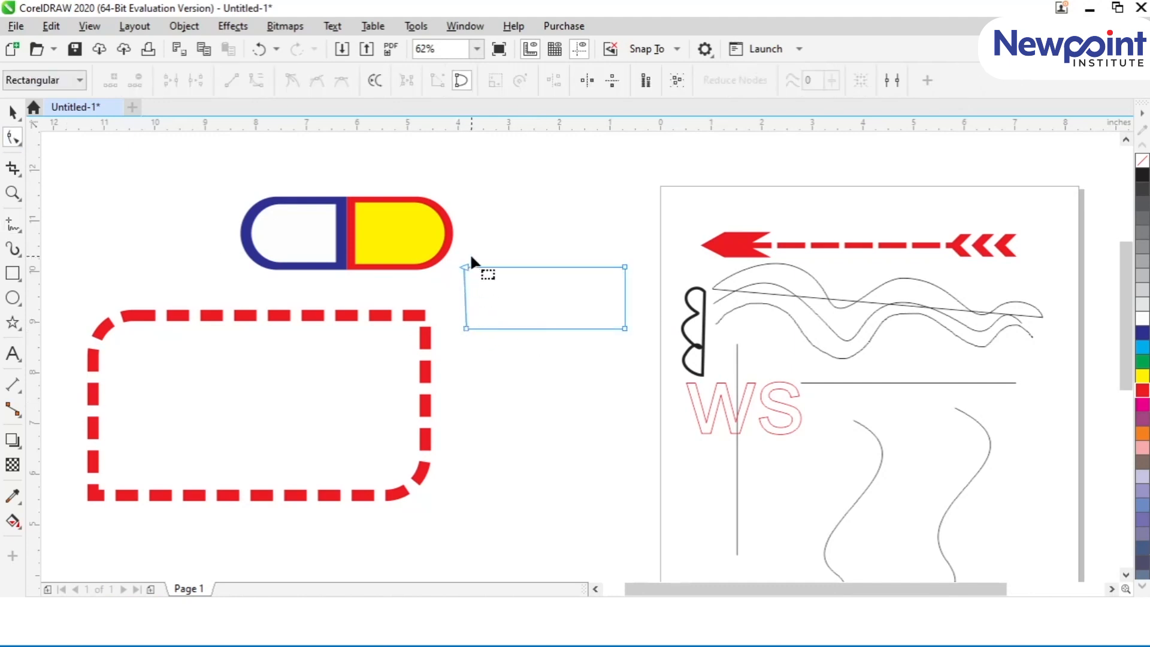
{"action": "left_click", "coordinate": [466, 328]}
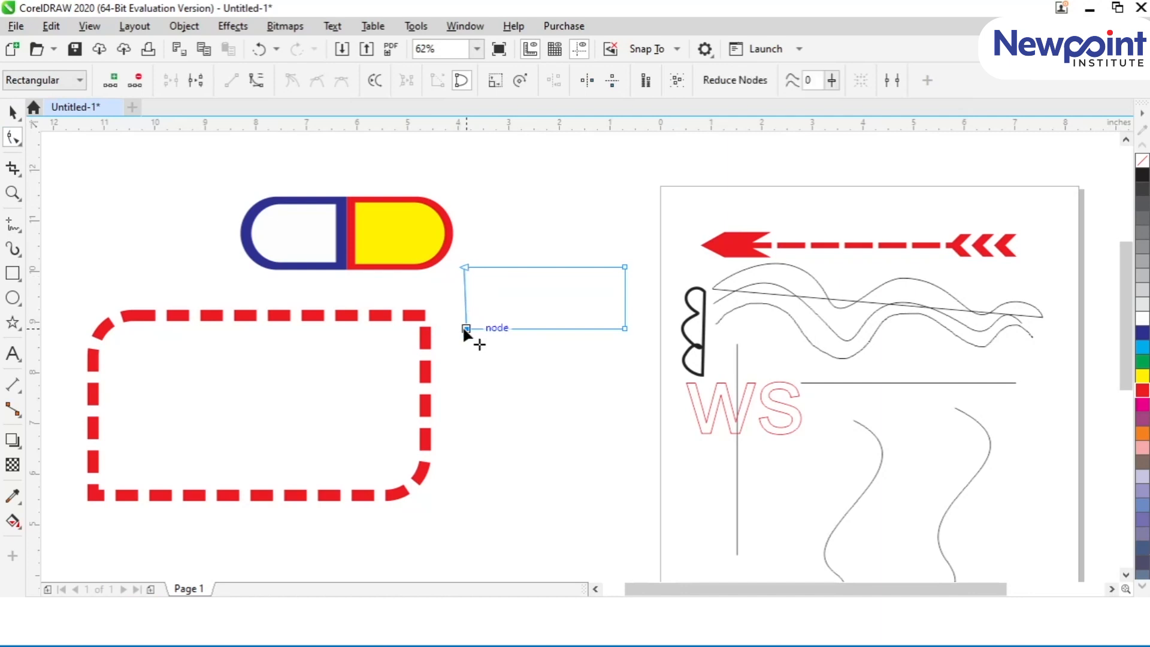
{"action": "left_click", "coordinate": [13, 112]}
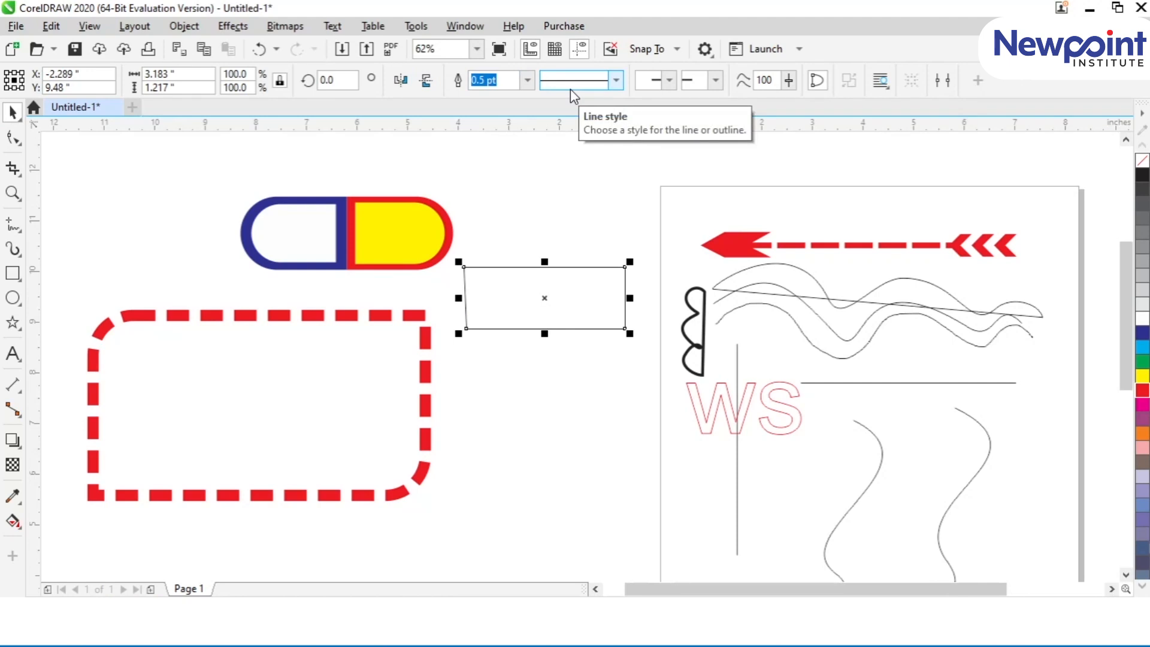
{"action": "key", "text": "Delete"}
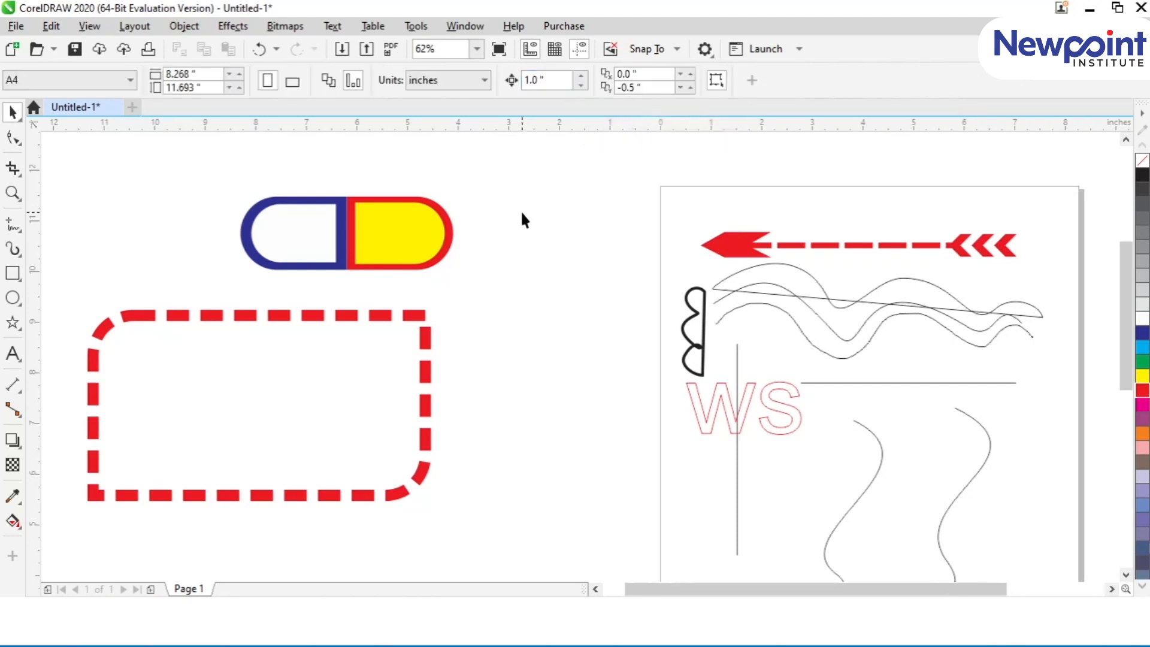
{"action": "key", "text": "ctrl+z"}
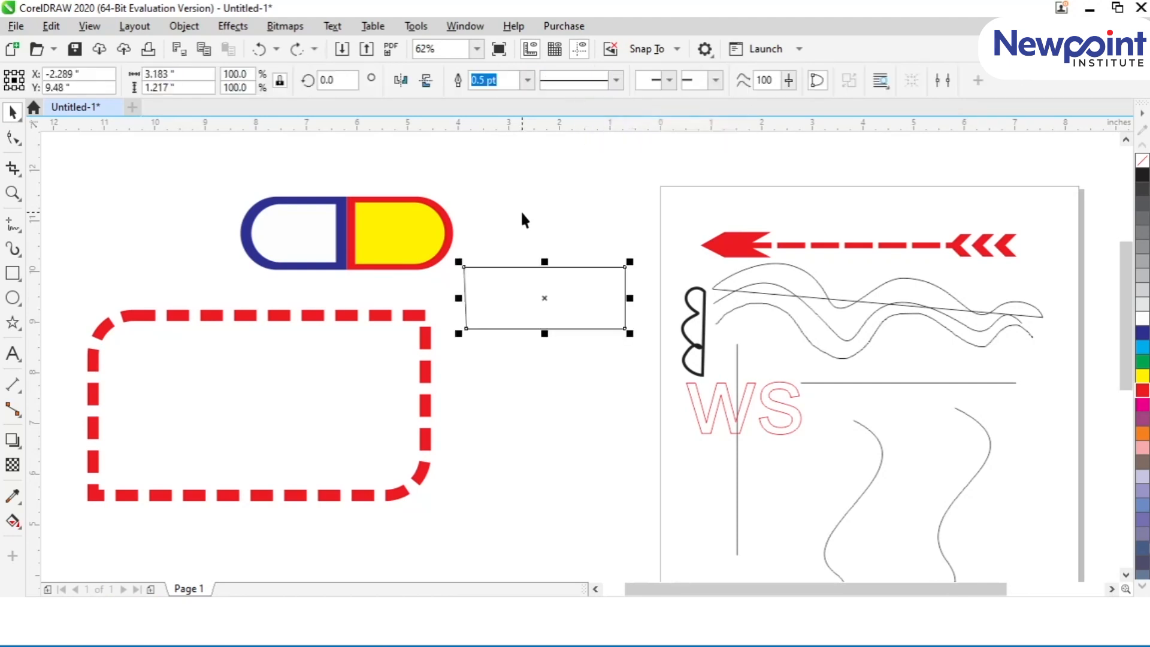
Step: Compare the properties offered for the dashed rectangle with those offered for the hand-drawn four-sided shape
{"action": "left_click", "coordinate": [342, 322]}
{"action": "left_click", "coordinate": [503, 301]}
{"action": "left_click", "coordinate": [344, 349]}
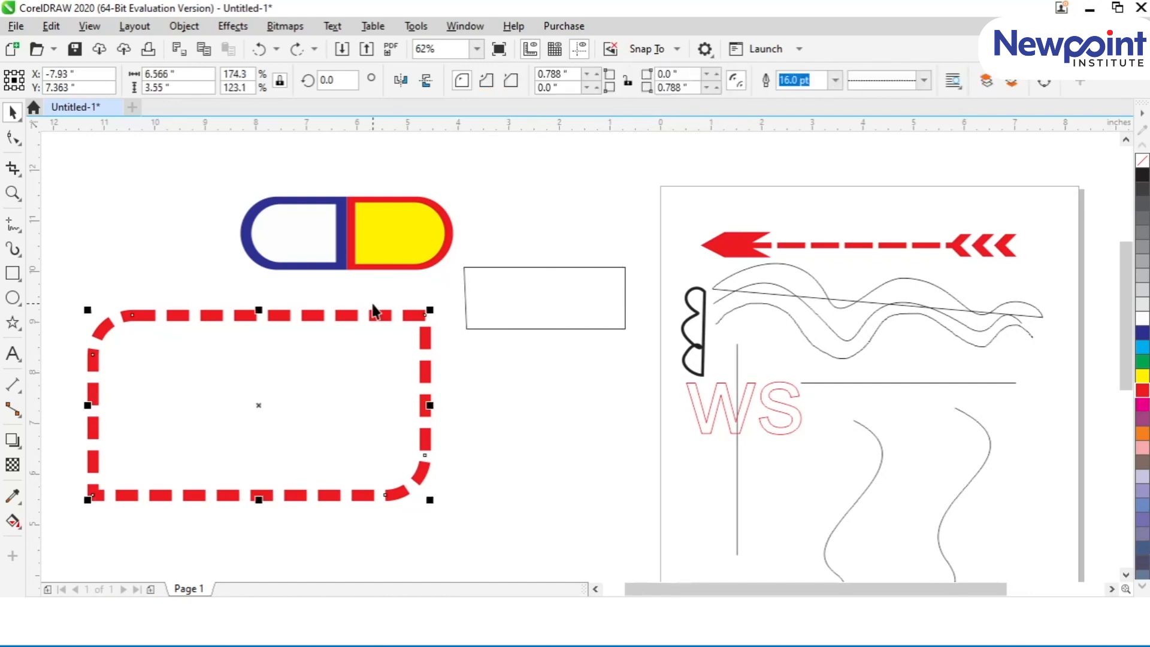
{"action": "left_click", "coordinate": [480, 293]}
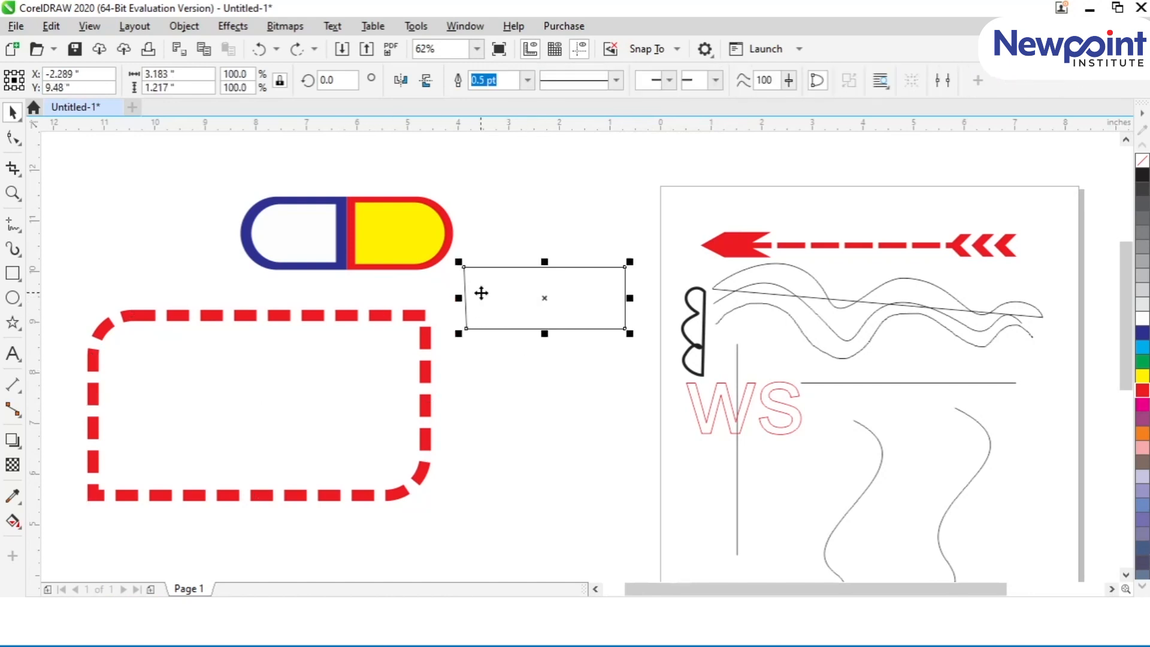
{"action": "left_click", "coordinate": [400, 317]}
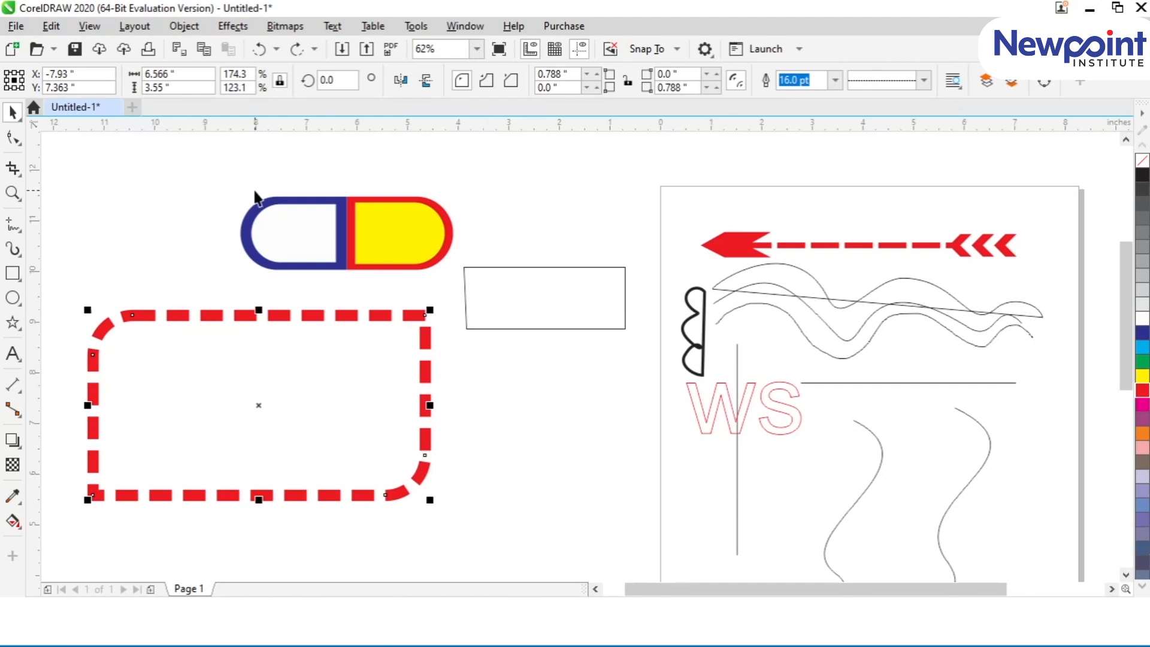
{"action": "left_click", "coordinate": [552, 263]}
{"action": "left_click", "coordinate": [549, 267]}
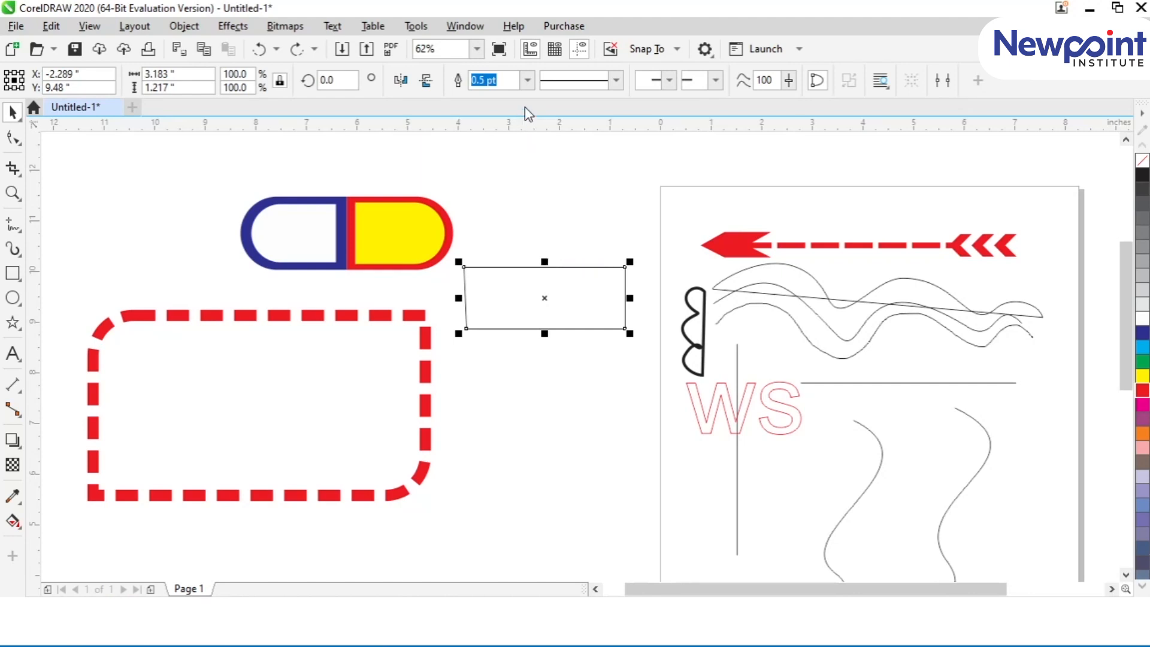
Step: Move the dashed rectangle down and to the right, below the hand-drawn four-sided shape
{"action": "left_click_drag", "start_coordinate": [391, 316], "coordinate": [518, 416]}
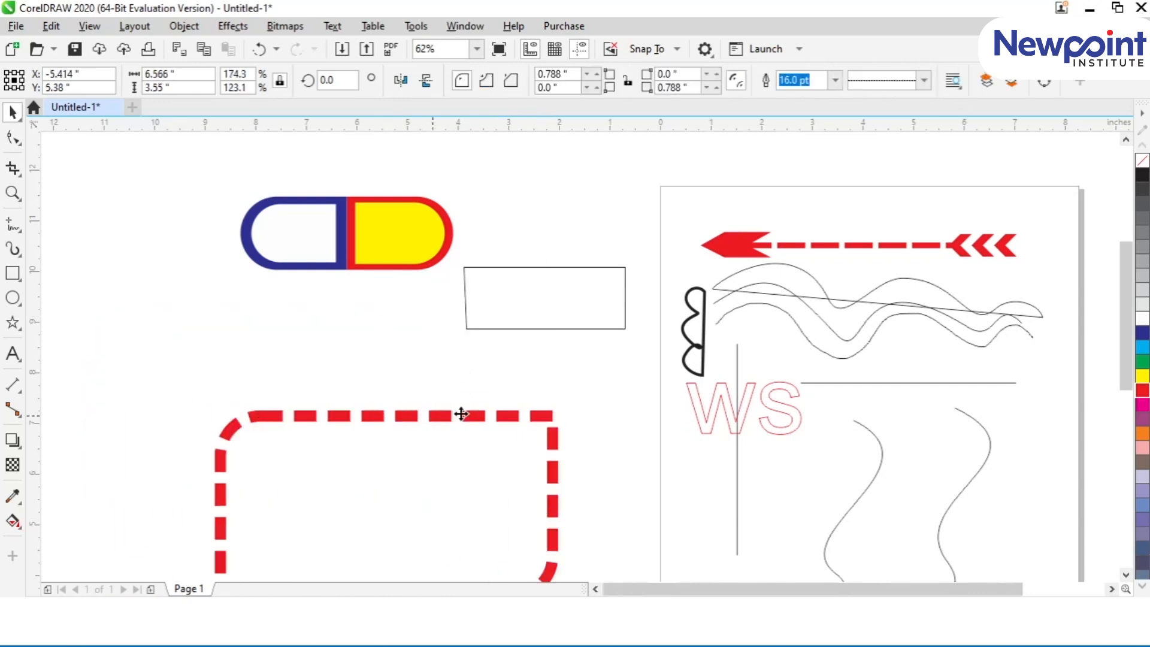
{"action": "left_click_drag", "start_coordinate": [437, 415], "coordinate": [526, 400]}
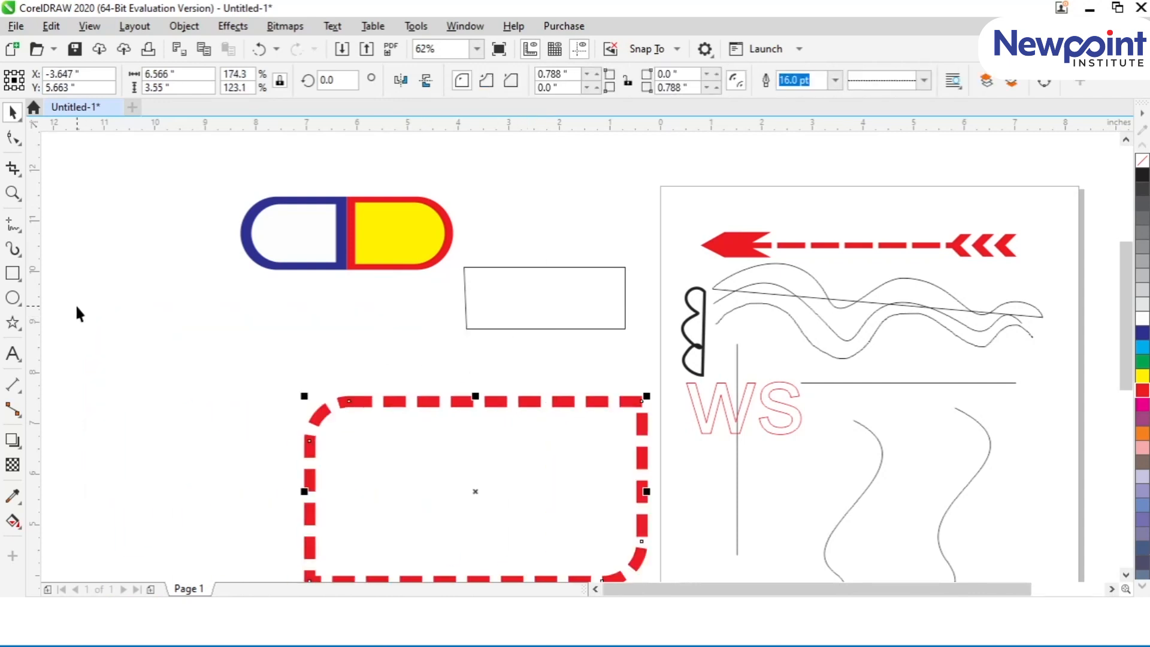
Step: Draw nine circles and ellipses of varying sizes around the capsule with the Ellipse tool
{"action": "left_click", "coordinate": [13, 298]}
{"action": "left_click_drag", "start_coordinate": [88, 260], "coordinate": [243, 429]}
{"action": "left_click_drag", "start_coordinate": [124, 173], "coordinate": [172, 535]}
{"action": "mouse_move", "coordinate": [238, 290]}
{"action": "left_mouse_down"}
{"action": "mouse_move", "coordinate": [352, 401]}
{"action": "mouse_move", "coordinate": [346, 409]}
{"action": "left_mouse_up"}
{"action": "left_click_drag", "start_coordinate": [492, 200], "coordinate": [566, 279]}
{"action": "left_click_drag", "start_coordinate": [489, 167], "coordinate": [554, 219]}
{"action": "left_click_drag", "start_coordinate": [600, 163], "coordinate": [678, 235]}
{"action": "left_click_drag", "start_coordinate": [411, 304], "coordinate": [540, 384]}
{"action": "left_click_drag", "start_coordinate": [347, 265], "coordinate": [450, 359]}
{"action": "left_click_drag", "start_coordinate": [146, 171], "coordinate": [231, 237]}
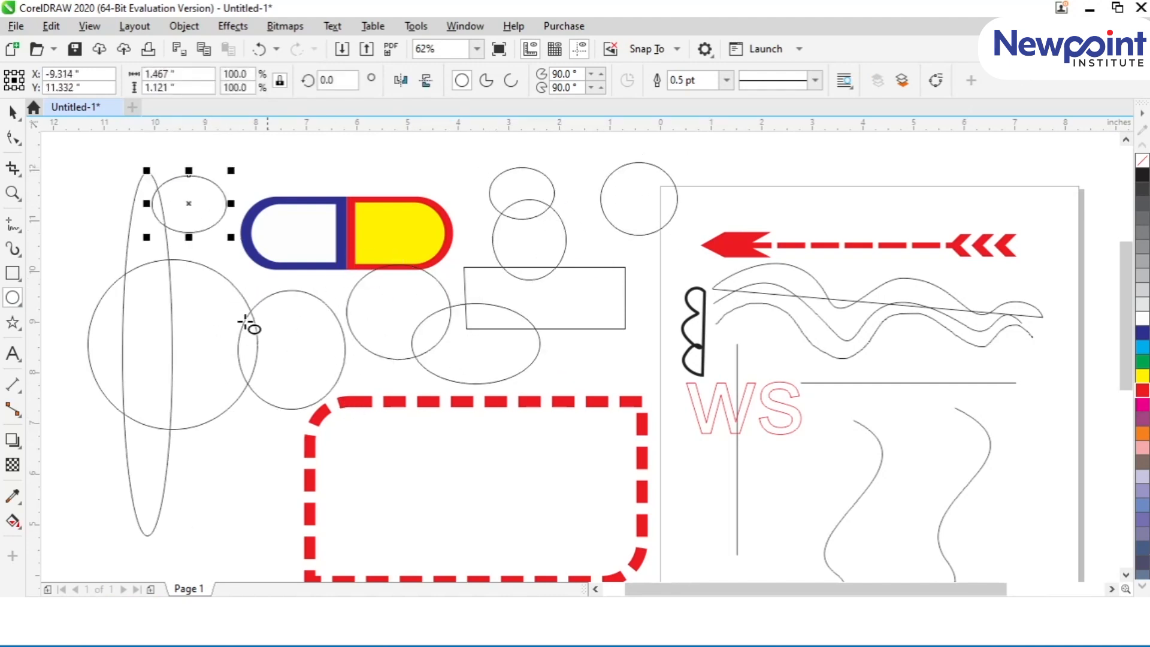
Step: Add further circles in the empty area outside the existing group of ellipses
{"action": "left_click", "coordinate": [12, 112]}
{"action": "left_click", "coordinate": [13, 298]}
{"action": "key", "text": "Left"}
{"action": "left_click_drag", "start_coordinate": [91, 255], "coordinate": [229, 408]}
{"action": "key", "text": "Left"}
{"action": "key", "text": "Left"}
{"action": "key", "text": "Left"}
{"action": "scroll", "coordinate": [204, 400], "scroll_direction": "down", "scroll_amount": 3}
{"action": "left_click_drag", "start_coordinate": [140, 443], "coordinate": [214, 516]}
Step: Draw many squares and rectangles of varying sizes across the empty area around the page and capsule
{"action": "left_click", "coordinate": [12, 112]}
{"action": "left_click", "coordinate": [13, 273]}
{"action": "left_click_drag", "start_coordinate": [335, 232], "coordinate": [412, 308]}
{"action": "left_click_drag", "start_coordinate": [448, 223], "coordinate": [532, 307]}
{"action": "left_click_drag", "start_coordinate": [545, 206], "coordinate": [621, 301]}
{"action": "left_click_drag", "start_coordinate": [514, 345], "coordinate": [566, 397]}
{"action": "left_click_drag", "start_coordinate": [523, 431], "coordinate": [577, 485]}
{"action": "left_click_drag", "start_coordinate": [597, 422], "coordinate": [625, 450]}
{"action": "left_click_drag", "start_coordinate": [589, 351], "coordinate": [611, 374]}
{"action": "left_click_drag", "start_coordinate": [569, 323], "coordinate": [584, 338]}
{"action": "left_click_drag", "start_coordinate": [463, 332], "coordinate": [476, 346]}
{"action": "left_click_drag", "start_coordinate": [412, 332], "coordinate": [429, 347]}
{"action": "left_click_drag", "start_coordinate": [213, 267], "coordinate": [243, 296]}
{"action": "mouse_move", "coordinate": [221, 222]}
{"action": "left_mouse_down"}
{"action": "mouse_move", "coordinate": [238, 238]}
{"action": "mouse_move", "coordinate": [298, 218]}
{"action": "left_mouse_up"}
{"action": "left_click_drag", "start_coordinate": [276, 273], "coordinate": [297, 293]}
{"action": "left_click_drag", "start_coordinate": [315, 175], "coordinate": [350, 210]}
{"action": "mouse_move", "coordinate": [410, 172]}
{"action": "left_mouse_down"}
{"action": "mouse_move", "coordinate": [431, 213]}
{"action": "mouse_move", "coordinate": [448, 209]}
{"action": "left_mouse_up"}
{"action": "left_click_drag", "start_coordinate": [196, 214], "coordinate": [143, 266]}
{"action": "mouse_move", "coordinate": [111, 283]}
{"action": "left_mouse_down"}
{"action": "mouse_move", "coordinate": [122, 323]}
{"action": "mouse_move", "coordinate": [281, 337]}
{"action": "mouse_move", "coordinate": [321, 322]}
{"action": "mouse_move", "coordinate": [378, 336]}
{"action": "left_mouse_up"}
Step: Draw eight more small squares in the empty area to the right of the page
{"action": "scroll", "coordinate": [366, 344], "scroll_direction": "up", "scroll_amount": 2}
{"action": "left_click_drag", "start_coordinate": [578, 408], "coordinate": [607, 438]}
{"action": "left_click_drag", "start_coordinate": [509, 428], "coordinate": [541, 459]}
{"action": "left_click_drag", "start_coordinate": [531, 512], "coordinate": [557, 538]}
{"action": "left_click_drag", "start_coordinate": [568, 477], "coordinate": [603, 511]}
{"action": "mouse_move", "coordinate": [630, 446]}
{"action": "left_mouse_down"}
{"action": "mouse_move", "coordinate": [665, 511]}
{"action": "mouse_move", "coordinate": [687, 505]}
{"action": "left_mouse_up"}
{"action": "left_click_drag", "start_coordinate": [625, 362], "coordinate": [658, 396]}
{"action": "left_click_drag", "start_coordinate": [592, 313], "coordinate": [630, 351]}
{"action": "left_click_drag", "start_coordinate": [535, 303], "coordinate": [558, 326]}
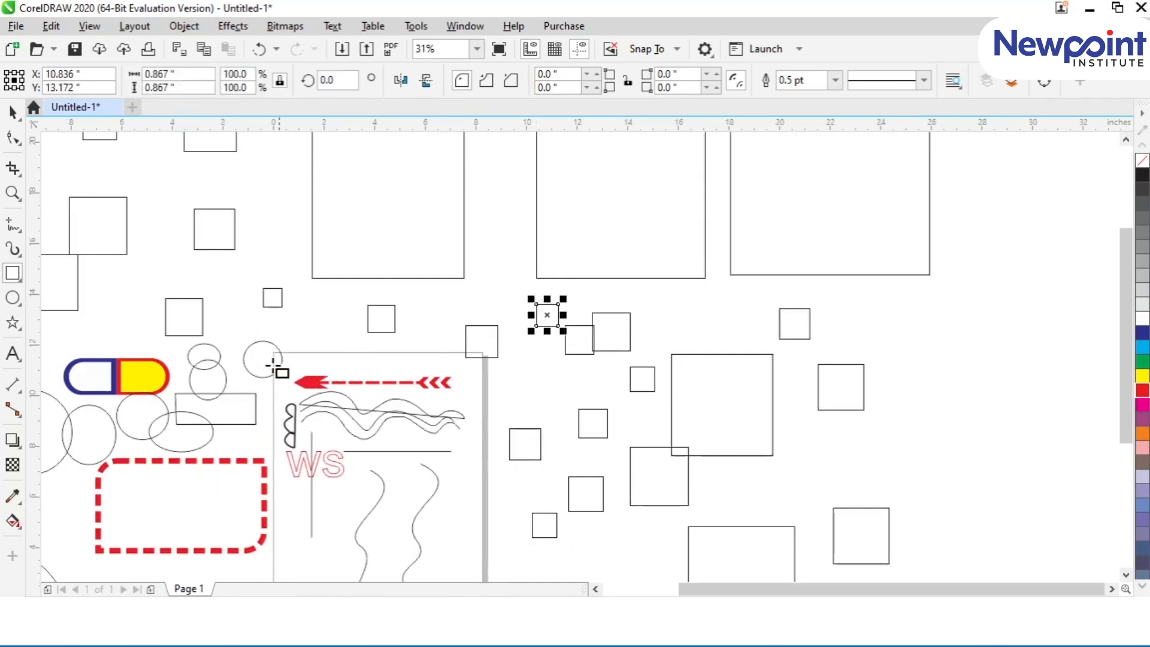
Step: Draw a small circle and an upright ellipse about 1.37 by 2.27 inches, plus a wide rectangle about 5.8 by 1.27 inches above the capsule
{"action": "left_click", "coordinate": [12, 297]}
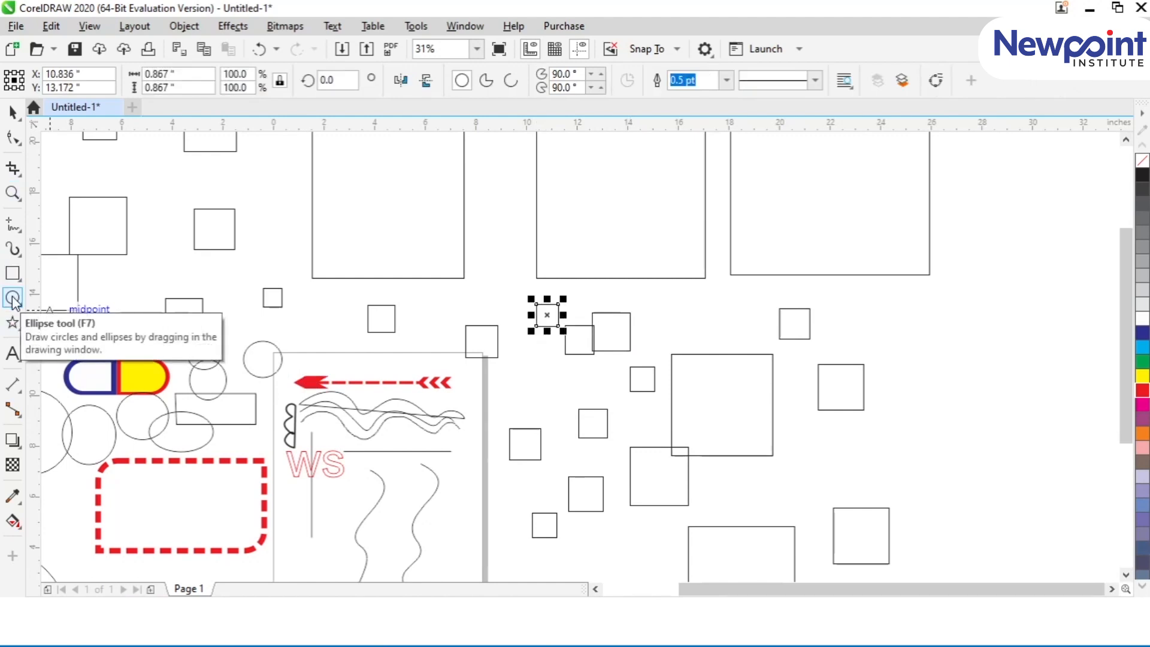
{"action": "mouse_move", "coordinate": [268, 159]}
{"action": "left_mouse_down"}
{"action": "mouse_move", "coordinate": [289, 181]}
{"action": "mouse_move", "coordinate": [309, 277]}
{"action": "left_mouse_up"}
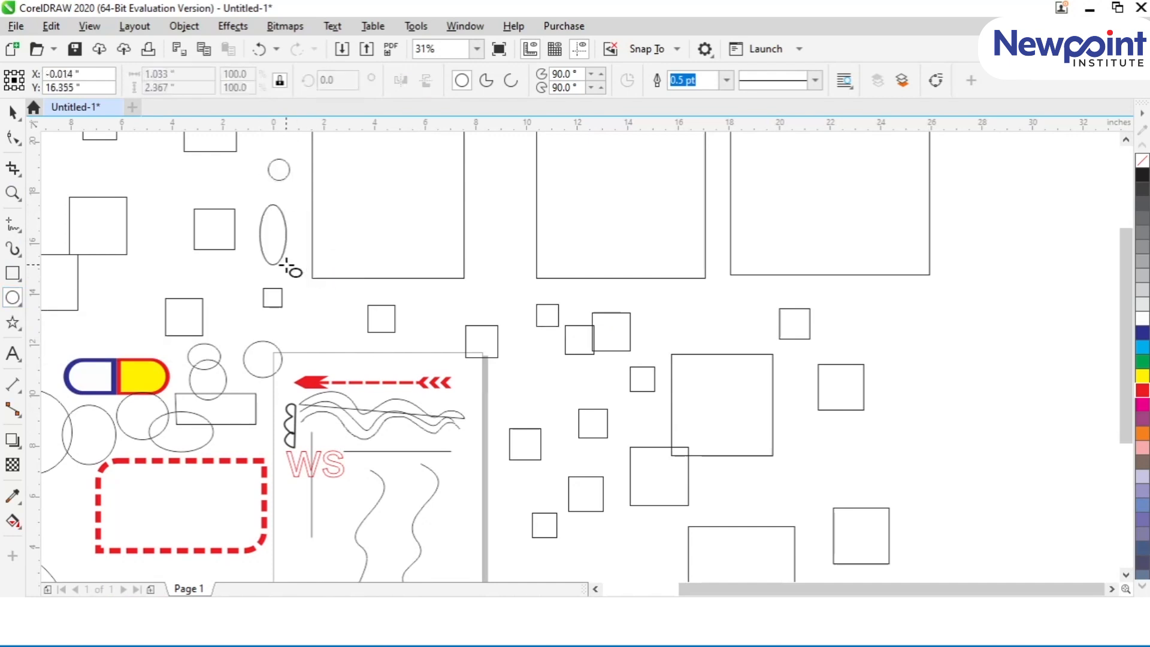
{"action": "left_click", "coordinate": [292, 256]}
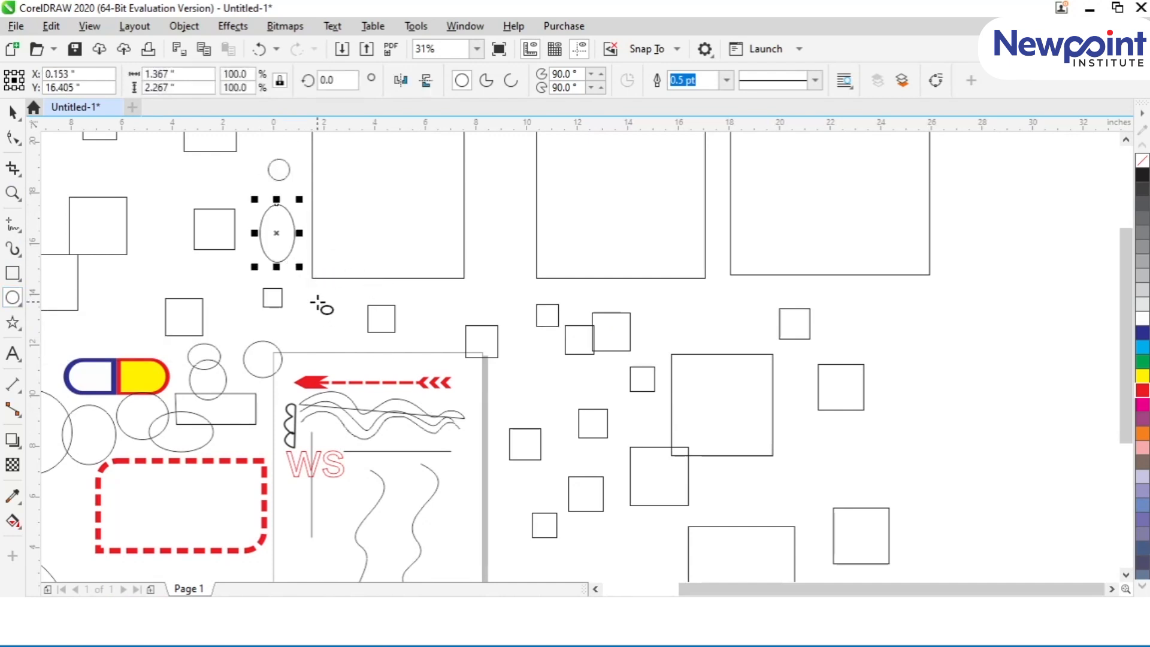
{"action": "left_click", "coordinate": [12, 273]}
{"action": "left_click_drag", "start_coordinate": [189, 289], "coordinate": [264, 307]}
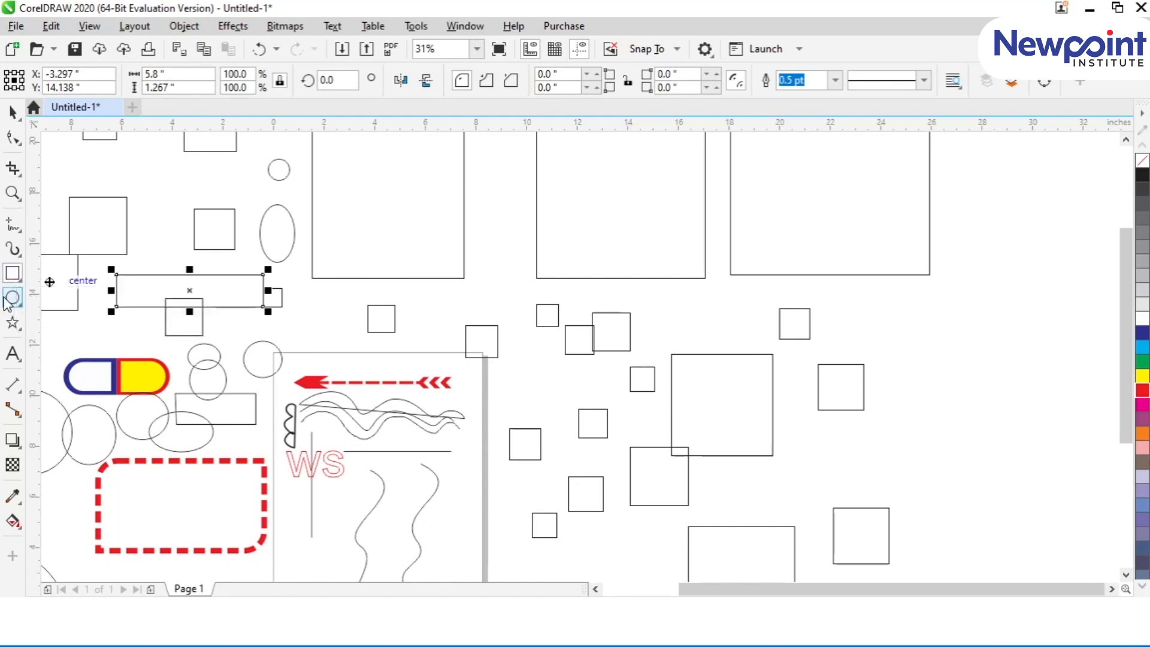
Step: Draw six five-pointed stars of varying sizes above the page with the Star tool
{"action": "left_click", "coordinate": [12, 326]}
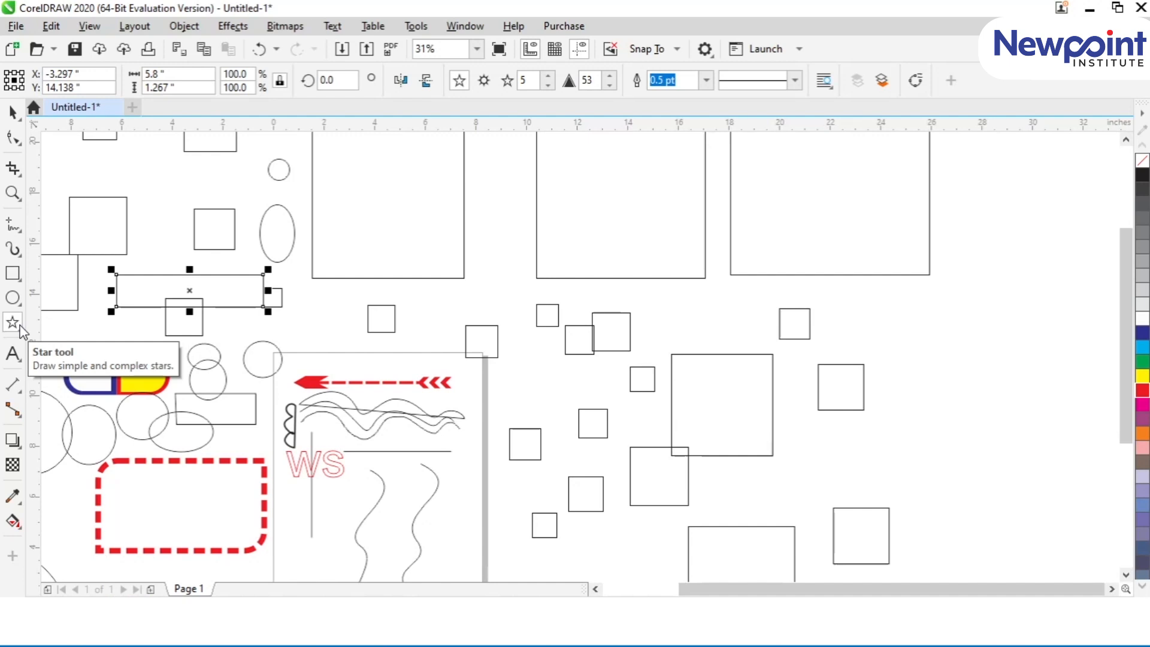
{"action": "left_click_drag", "start_coordinate": [416, 203], "coordinate": [458, 242]}
{"action": "left_click_drag", "start_coordinate": [477, 184], "coordinate": [525, 230]}
{"action": "left_click_drag", "start_coordinate": [485, 271], "coordinate": [533, 318]}
{"action": "left_click_drag", "start_coordinate": [443, 289], "coordinate": [471, 322]}
{"action": "left_click_drag", "start_coordinate": [412, 301], "coordinate": [441, 330]}
{"action": "left_click_drag", "start_coordinate": [342, 303], "coordinate": [371, 334]}
Step: Delete all objects in the drawing and fit the empty page in view
{"action": "left_click", "coordinate": [12, 112]}
{"action": "key", "text": "F4"}
{"action": "left_click", "coordinate": [121, 475]}
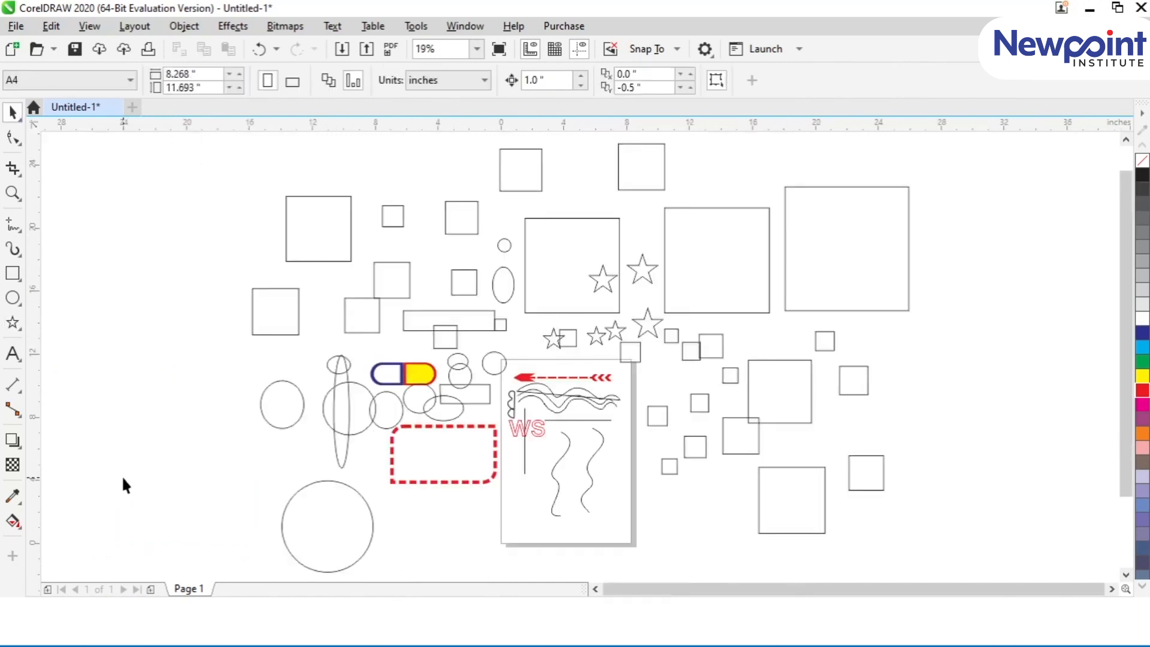
{"action": "key", "text": "ctrl+a"}
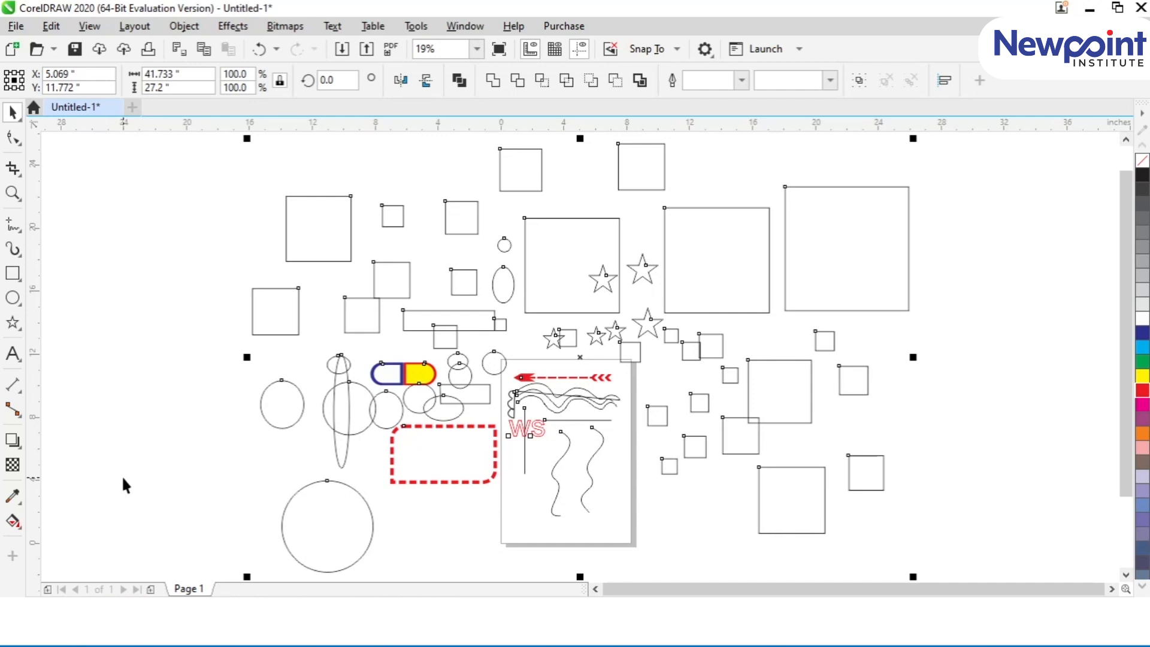
{"action": "key", "text": "Delete"}
{"action": "key", "text": "shift+F4"}
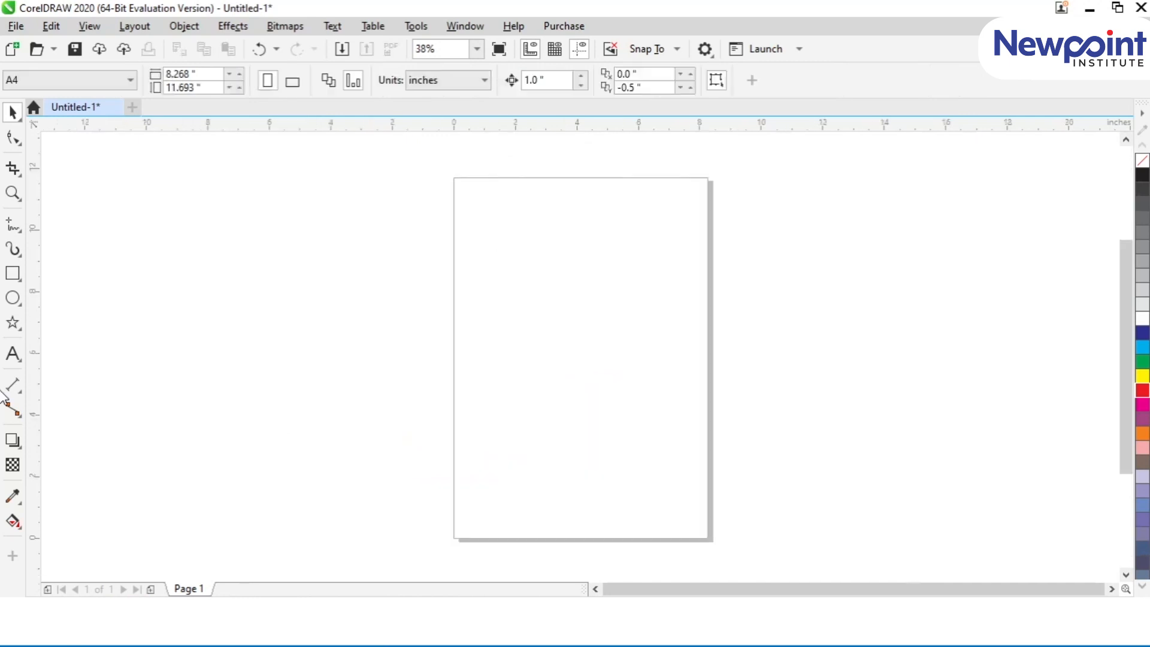
{"action": "left_click", "coordinate": [13, 298]}
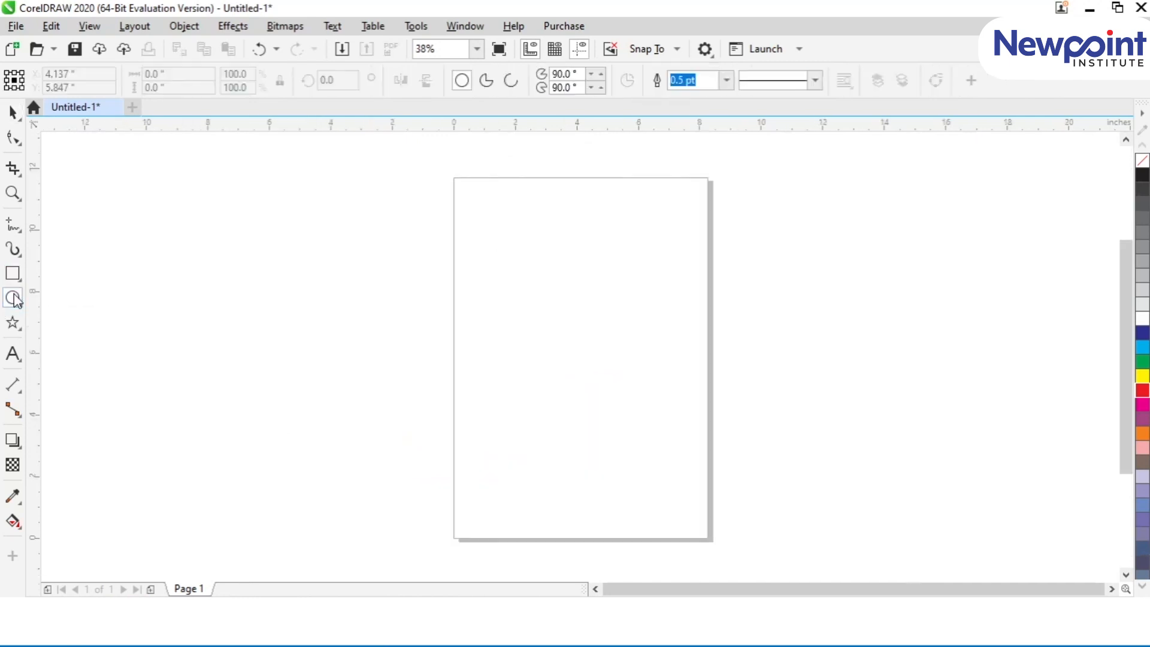
{"action": "left_click", "coordinate": [12, 113]}
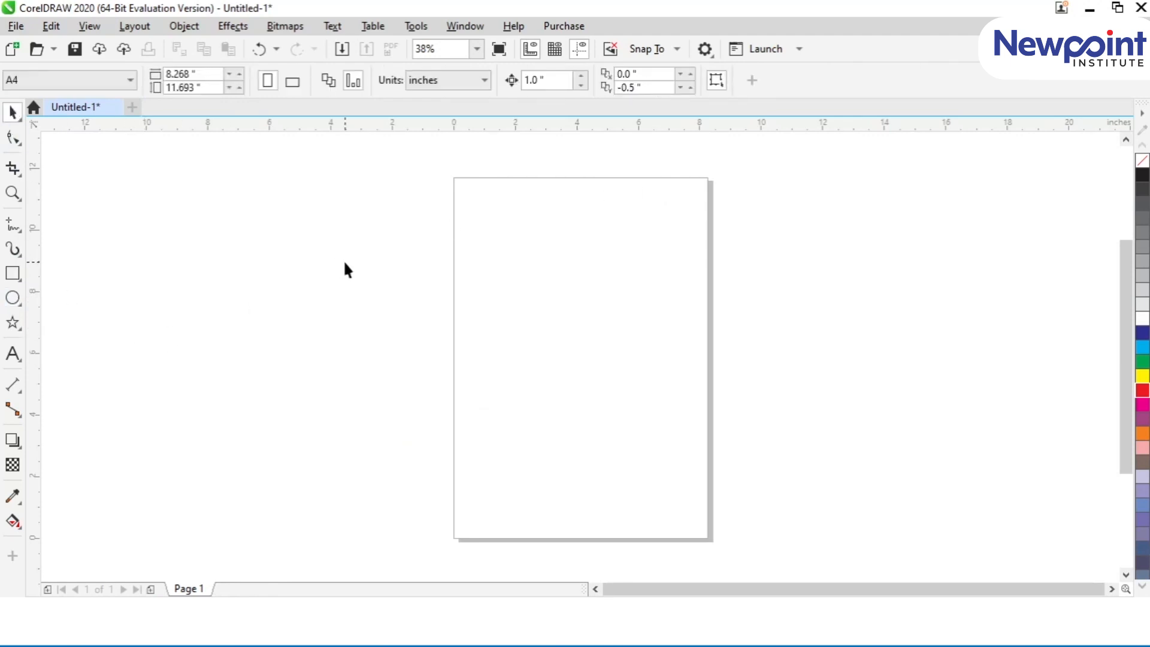
Step: Draw four five-sided polygons on the page: one regular about 2.27 inches wide, one tall and narrow, and two wide and flattened
{"action": "left_click", "coordinate": [17, 323]}
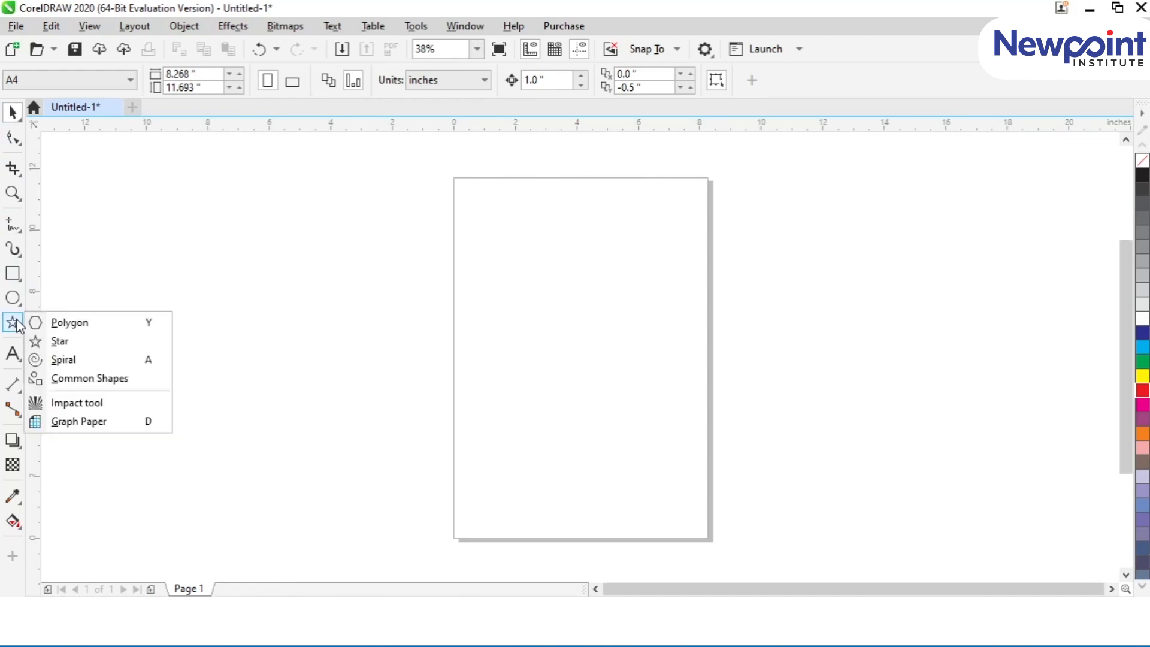
{"action": "left_click", "coordinate": [35, 322]}
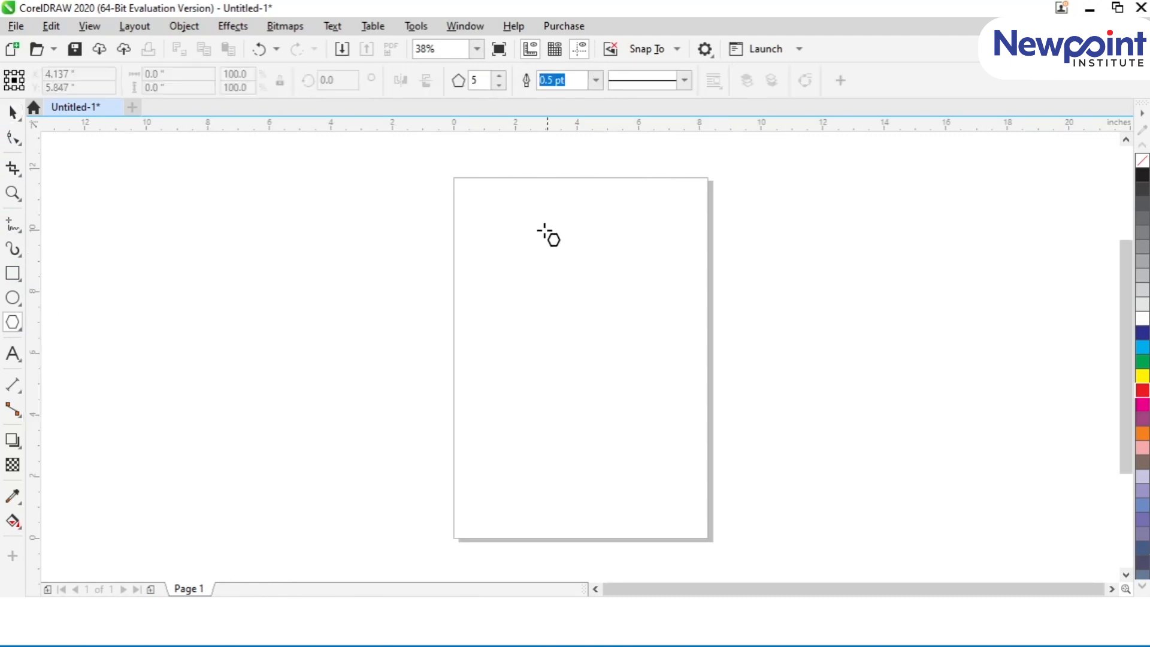
{"action": "left_click_drag", "start_coordinate": [508, 230], "coordinate": [556, 305]}
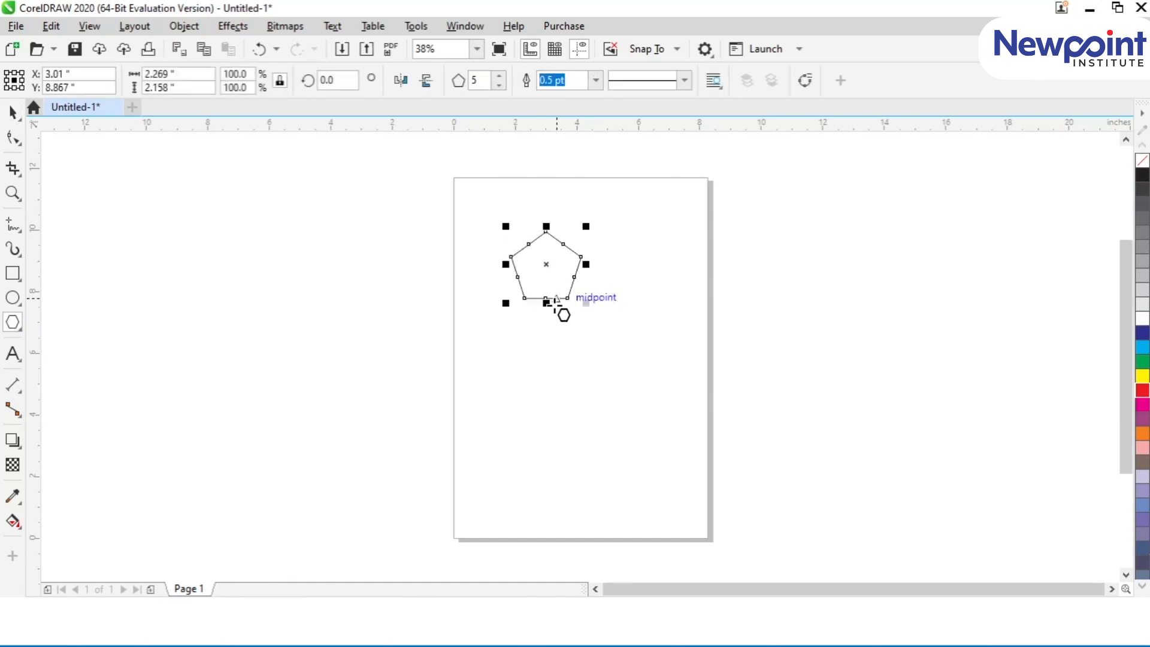
{"action": "left_click_drag", "start_coordinate": [607, 237], "coordinate": [643, 351]}
{"action": "left_click_drag", "start_coordinate": [468, 324], "coordinate": [469, 453]}
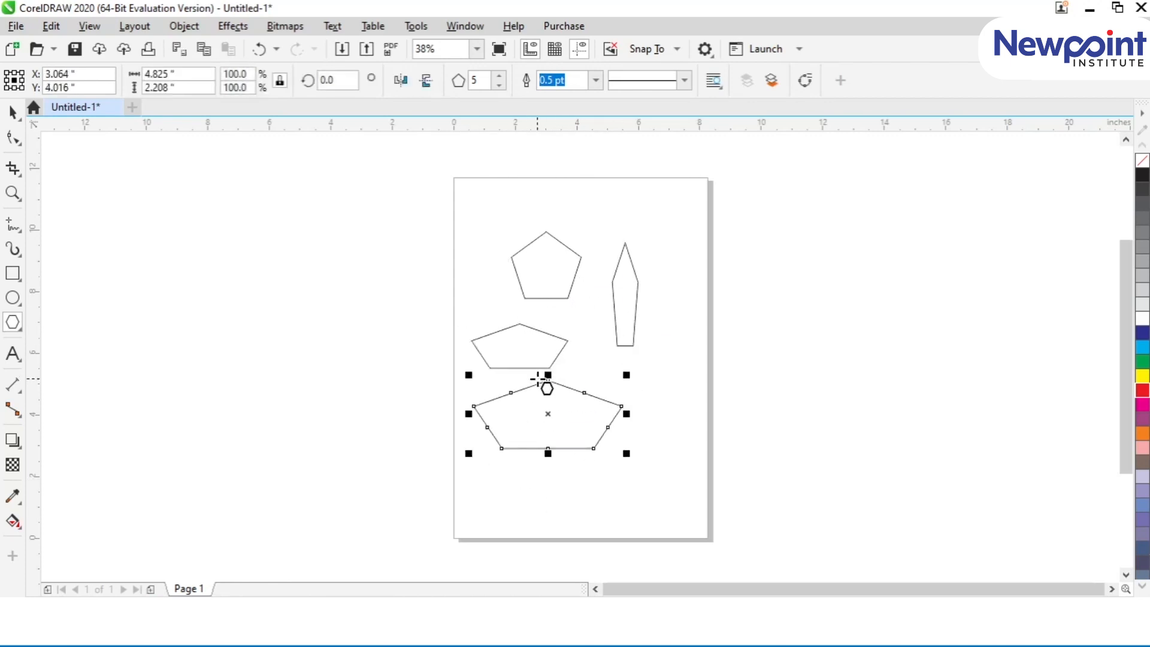
Step: Increase the number of sides of the regular pentagon near the page's upper edge to 25
{"action": "left_click", "coordinate": [545, 277]}
{"action": "left_click", "coordinate": [501, 76]}
{"action": "left_click", "coordinate": [499, 76]}
{"action": "left_click", "coordinate": [499, 76]}
{"action": "left_click", "coordinate": [500, 76]}
{"action": "left_click", "coordinate": [500, 76]}
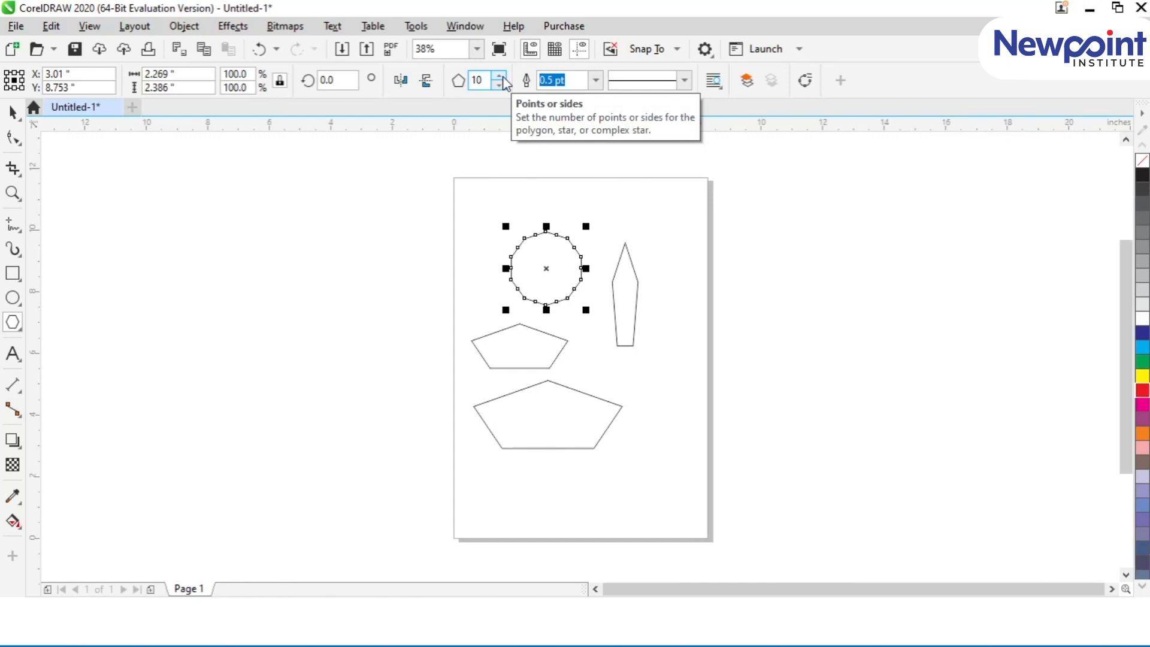
{"action": "left_click", "coordinate": [499, 76]}
{"action": "left_click", "coordinate": [499, 76]}
{"action": "left_click", "coordinate": [499, 76]}
{"action": "left_click", "coordinate": [499, 76]}
{"action": "left_click", "coordinate": [499, 76]}
{"action": "left_click", "coordinate": [500, 76]}
{"action": "left_click", "coordinate": [500, 76]}
{"action": "left_click", "coordinate": [499, 76]}
{"action": "left_click", "coordinate": [499, 76]}
{"action": "left_click", "coordinate": [500, 76]}
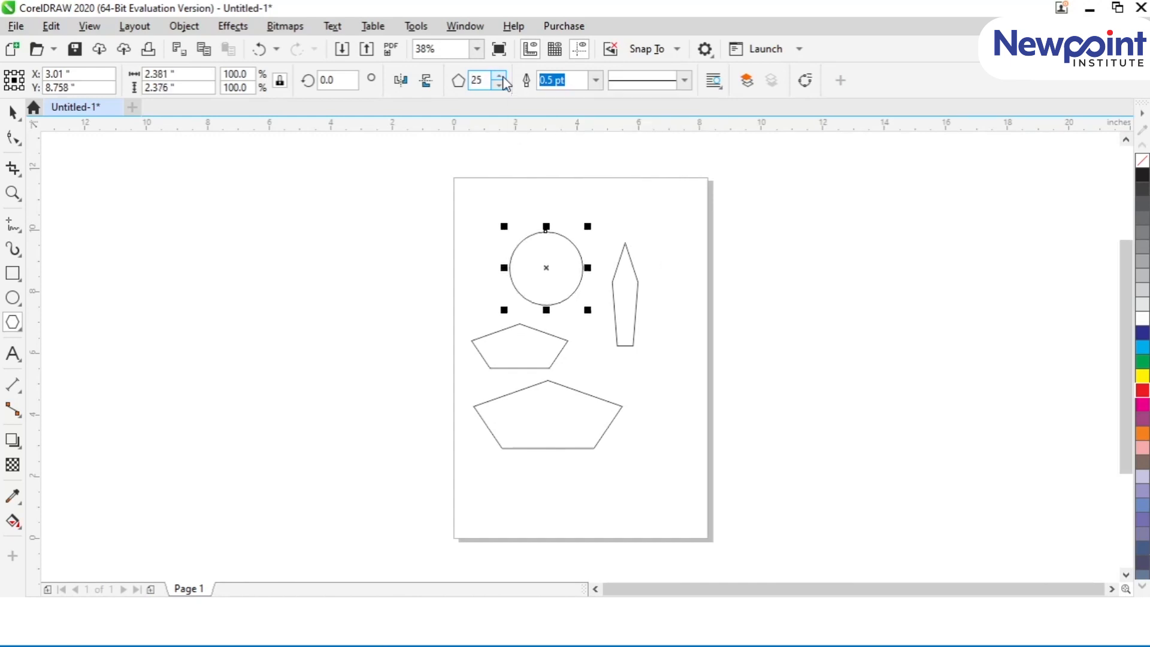
Step: Inspect the 25-sided polygon's straight edges up close and set its number of sides to 3
{"action": "left_click", "coordinate": [13, 114]}
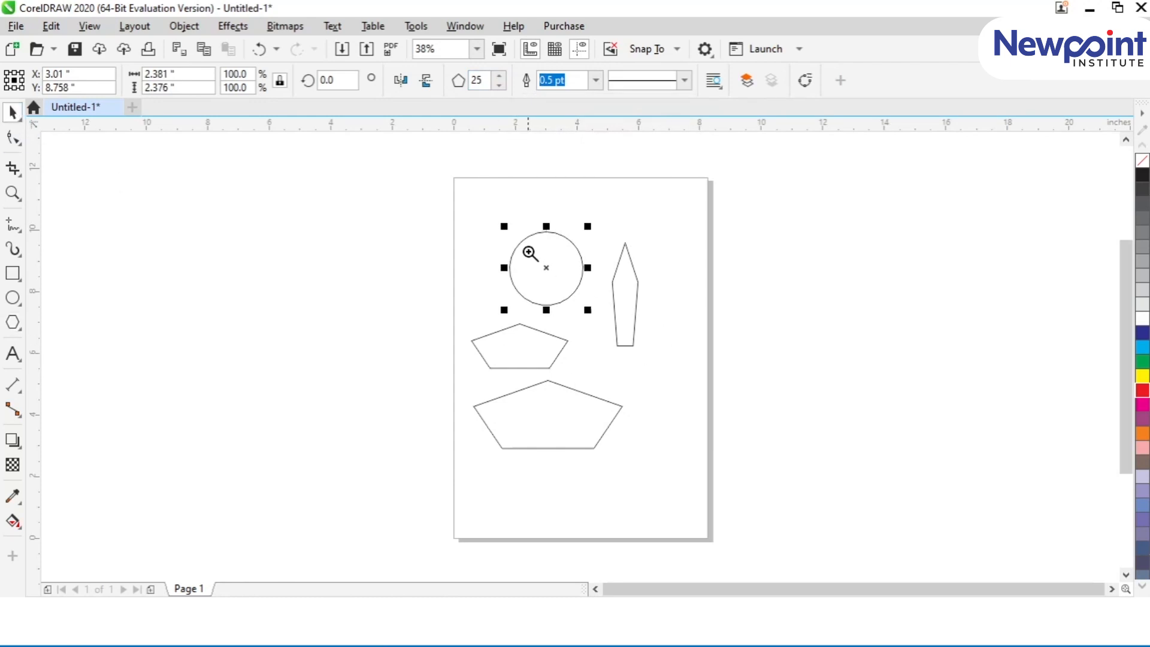
{"action": "left_click_drag", "start_coordinate": [499, 217], "coordinate": [596, 319]}
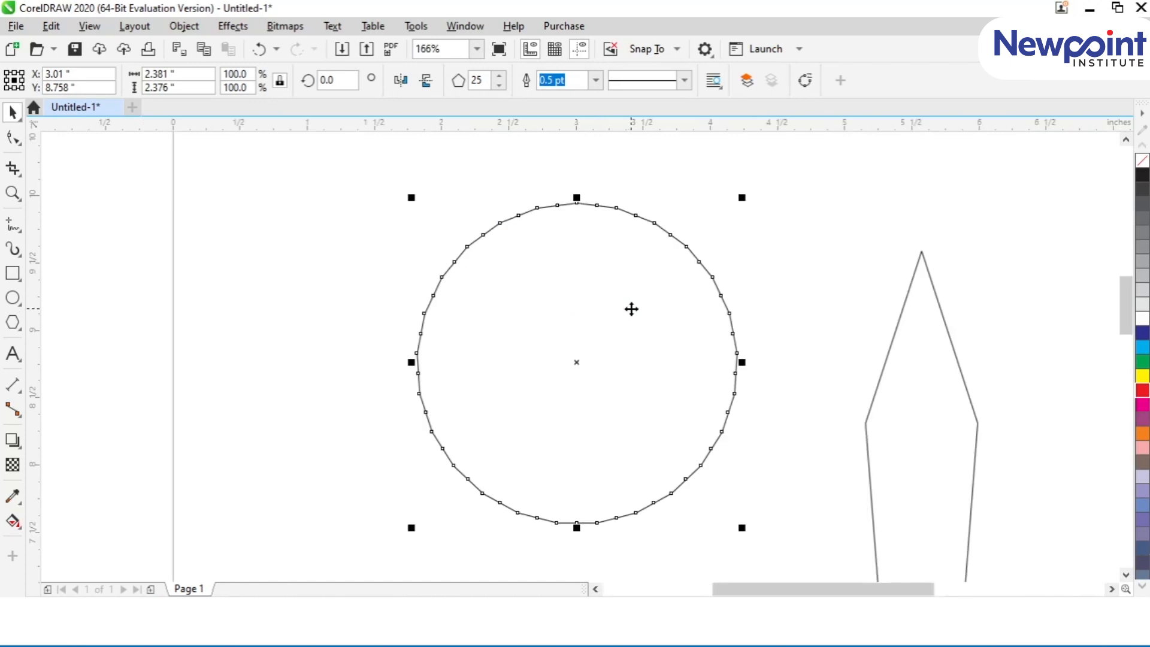
{"action": "left_click", "coordinate": [399, 275]}
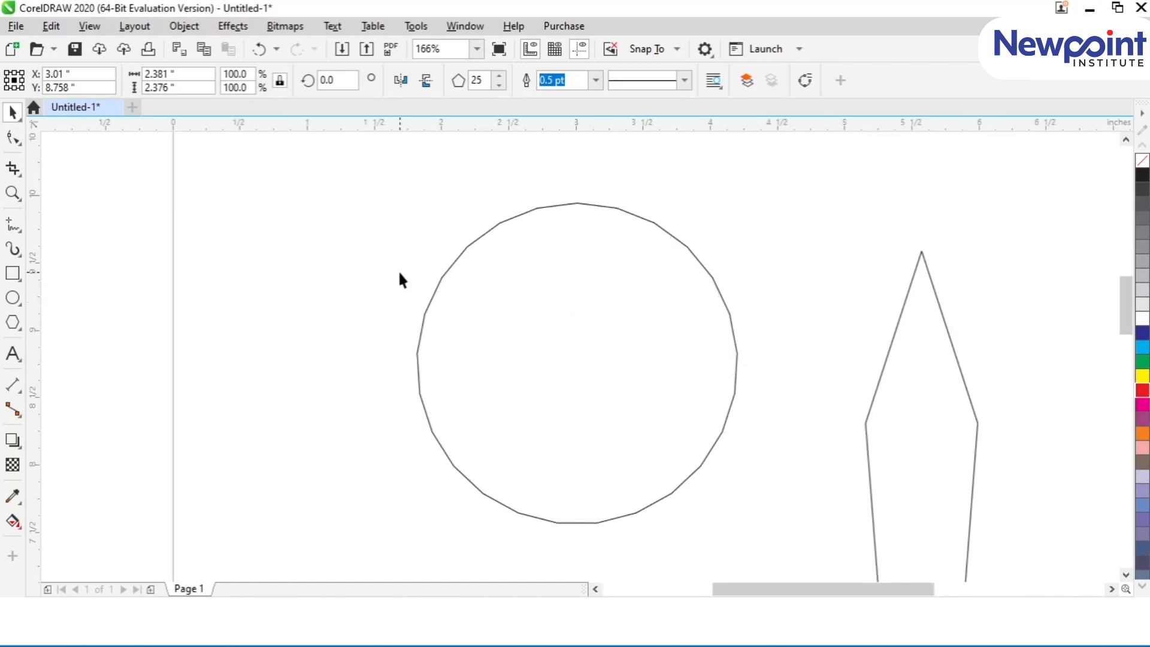
{"action": "left_click", "coordinate": [472, 241]}
{"action": "left_click", "coordinate": [478, 79]}
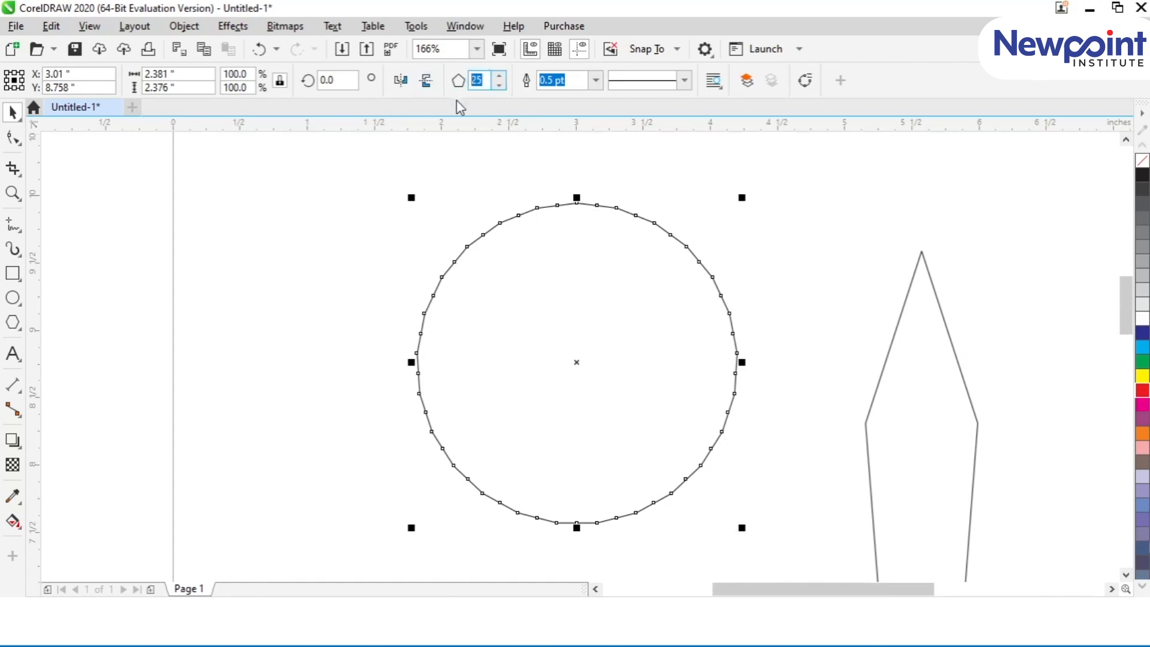
{"action": "type", "text": "3"}
{"action": "key", "text": "Return"}
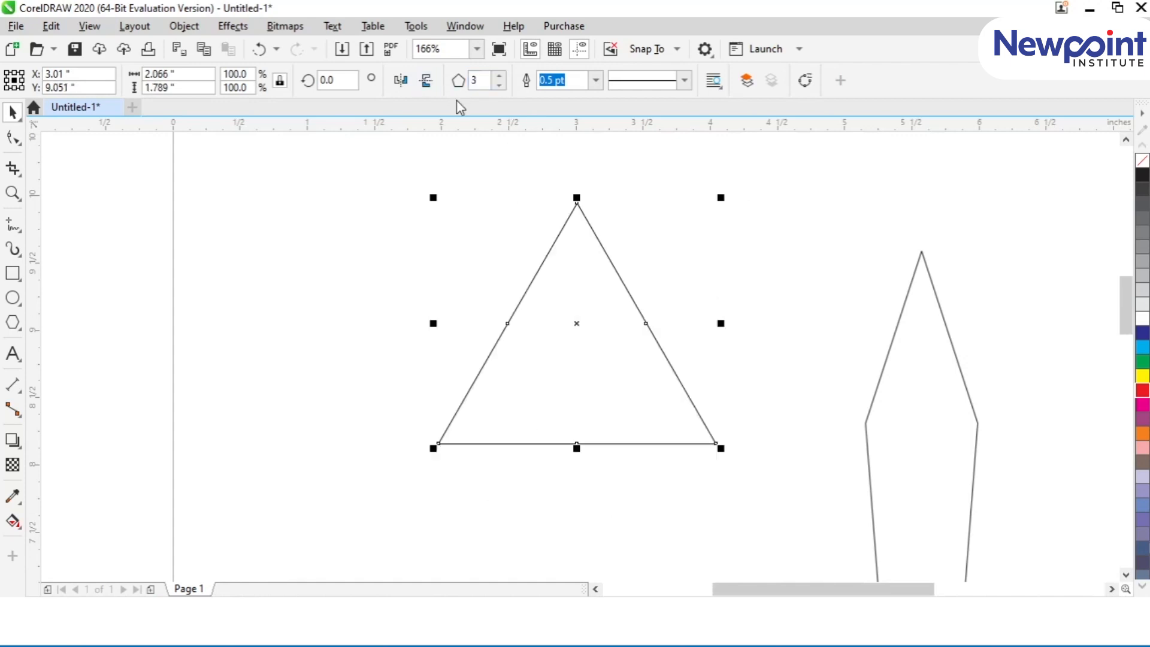
Step: Set the triangle's number of sides successively to 4, 5, 6, 7, 8, 9 and 10
{"action": "double_click", "coordinate": [490, 81]}
{"action": "type", "text": "4"}
{"action": "key", "text": "Return"}
{"action": "type", "text": "5"}
{"action": "key", "text": "Return"}
{"action": "type", "text": "6"}
{"action": "key", "text": "Return"}
{"action": "type", "text": "7"}
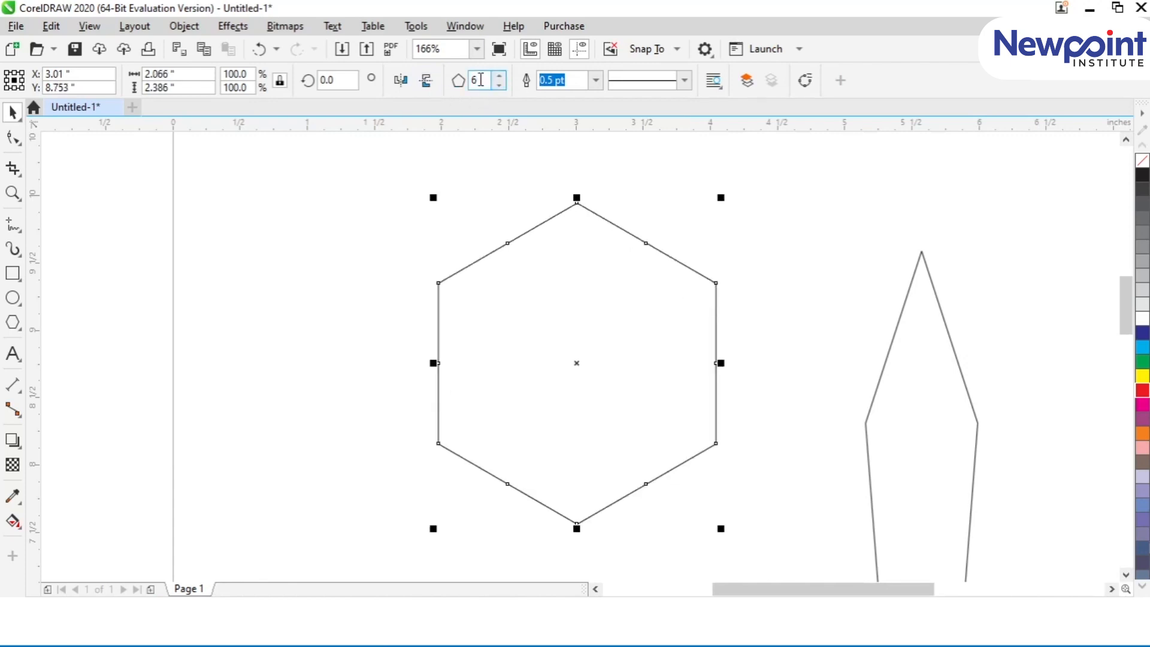
{"action": "key", "text": "Return"}
{"action": "type", "text": "8"}
{"action": "key", "text": "Return"}
{"action": "type", "text": "9"}
{"action": "key", "text": "Return"}
{"action": "double_click", "coordinate": [474, 81]}
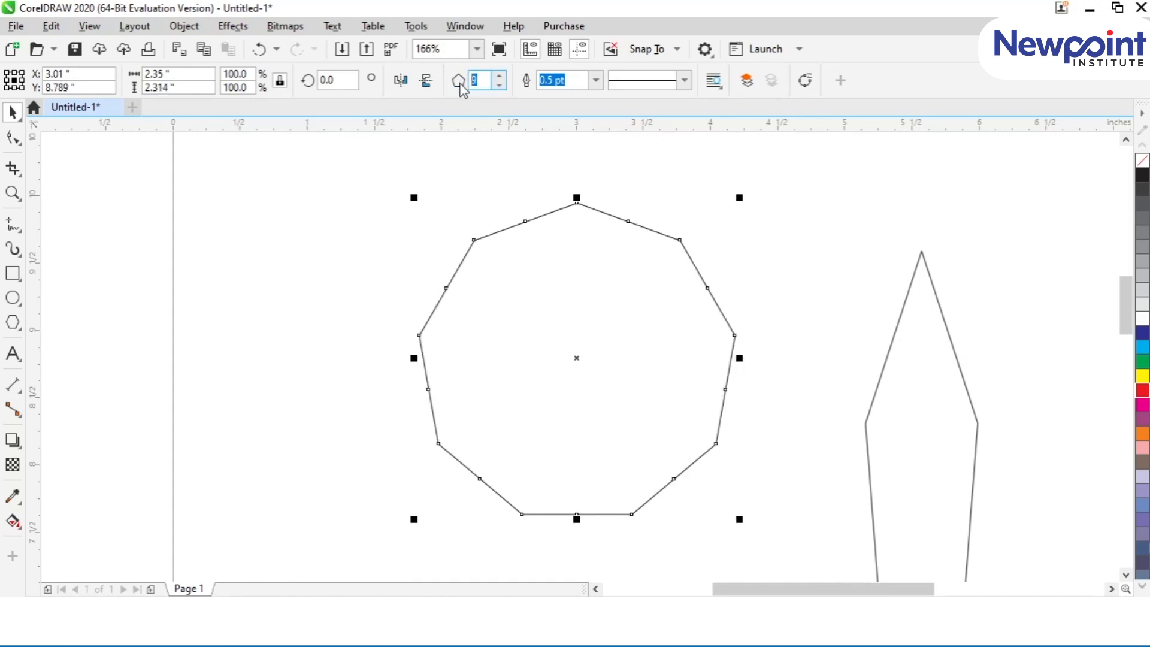
{"action": "key", "text": "Return"}
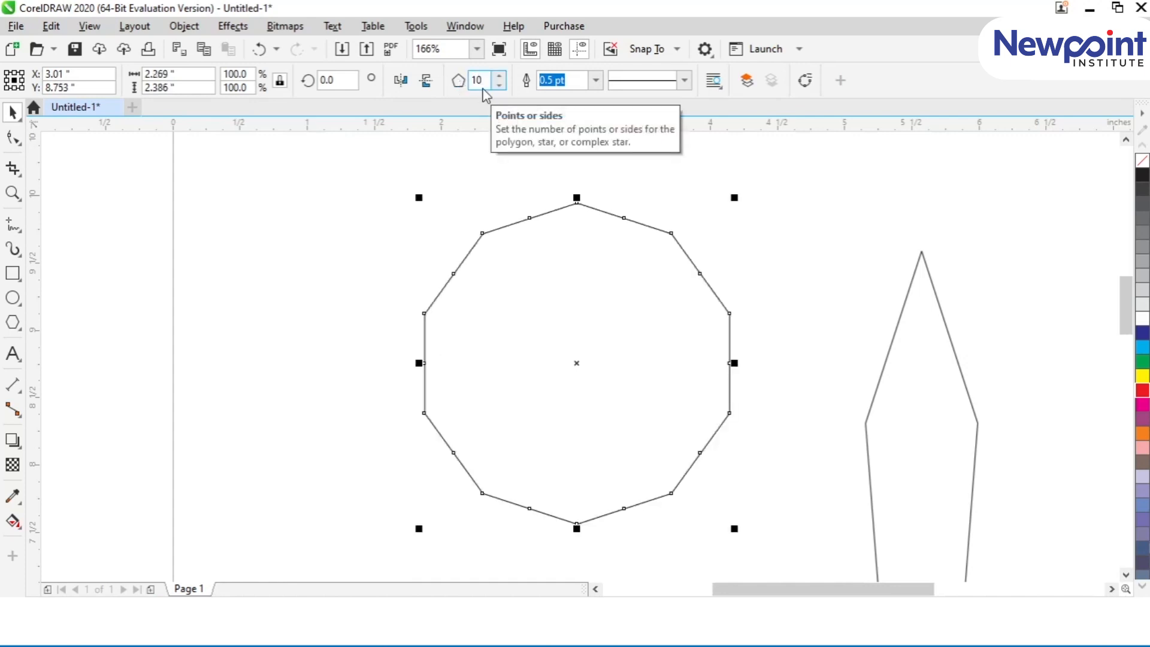
Step: Reshape the ten-sided polygon into a saw-tooth wheel by moving a mid-side node, and shift it toward the page's upper-left corner
{"action": "left_click", "coordinate": [14, 137]}
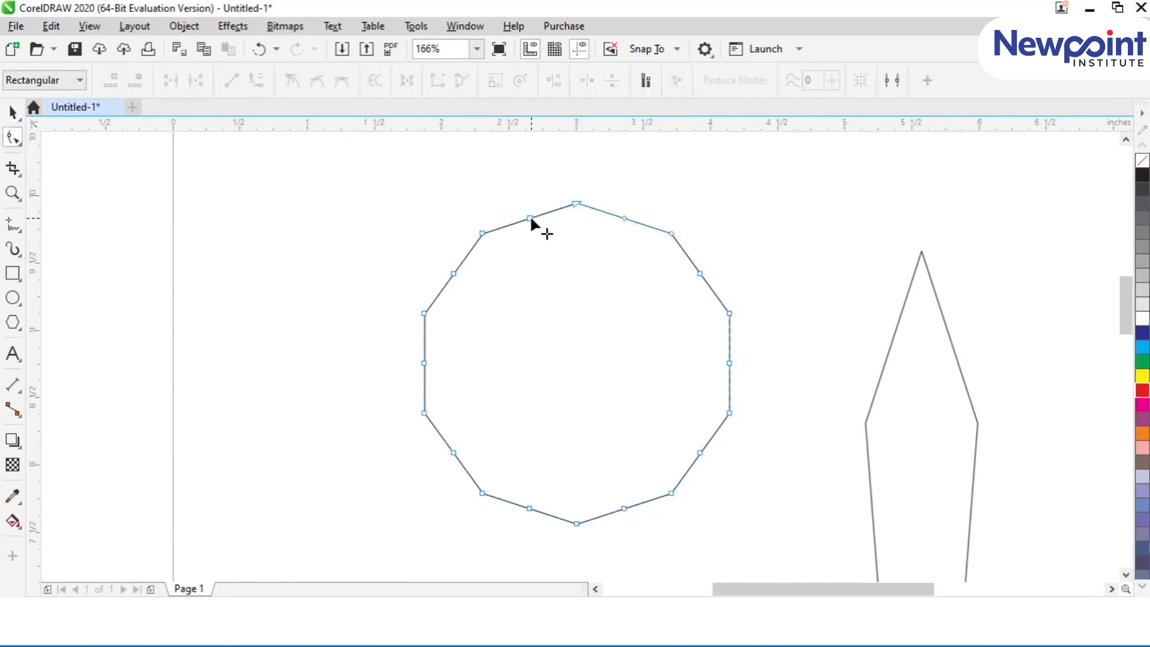
{"action": "left_click_drag", "start_coordinate": [529, 218], "coordinate": [564, 310]}
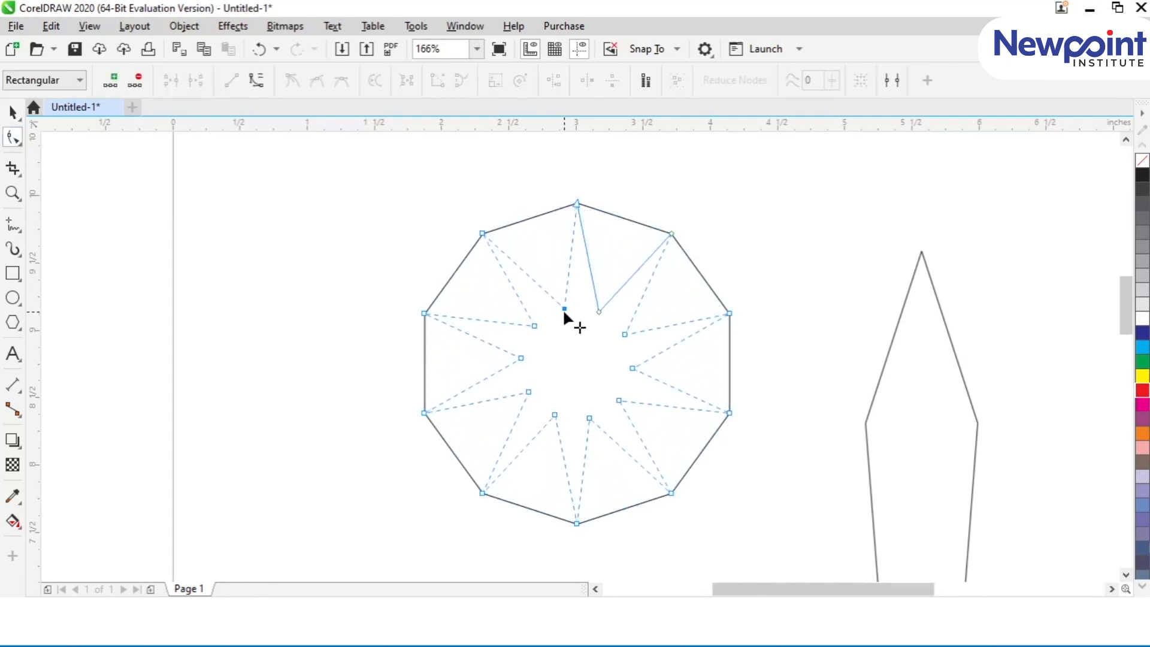
{"action": "left_click_drag", "start_coordinate": [564, 309], "coordinate": [587, 229]}
{"action": "left_click", "coordinate": [12, 113]}
{"action": "left_click", "coordinate": [252, 265]}
{"action": "left_click_drag", "start_coordinate": [613, 320], "coordinate": [522, 285]}
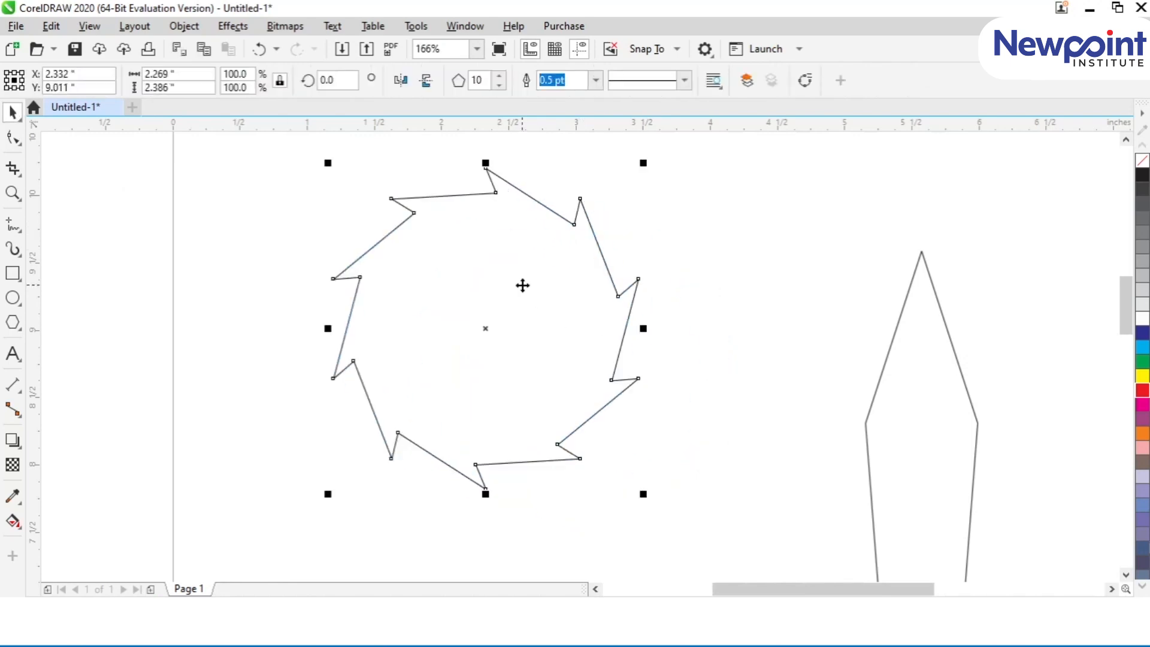
Step: Reshape the saw-tooth wheel into a ten-pointed star by adjusting an inner node's distance from the centre
{"action": "left_click", "coordinate": [12, 137]}
{"action": "left_click_drag", "start_coordinate": [504, 193], "coordinate": [473, 304]}
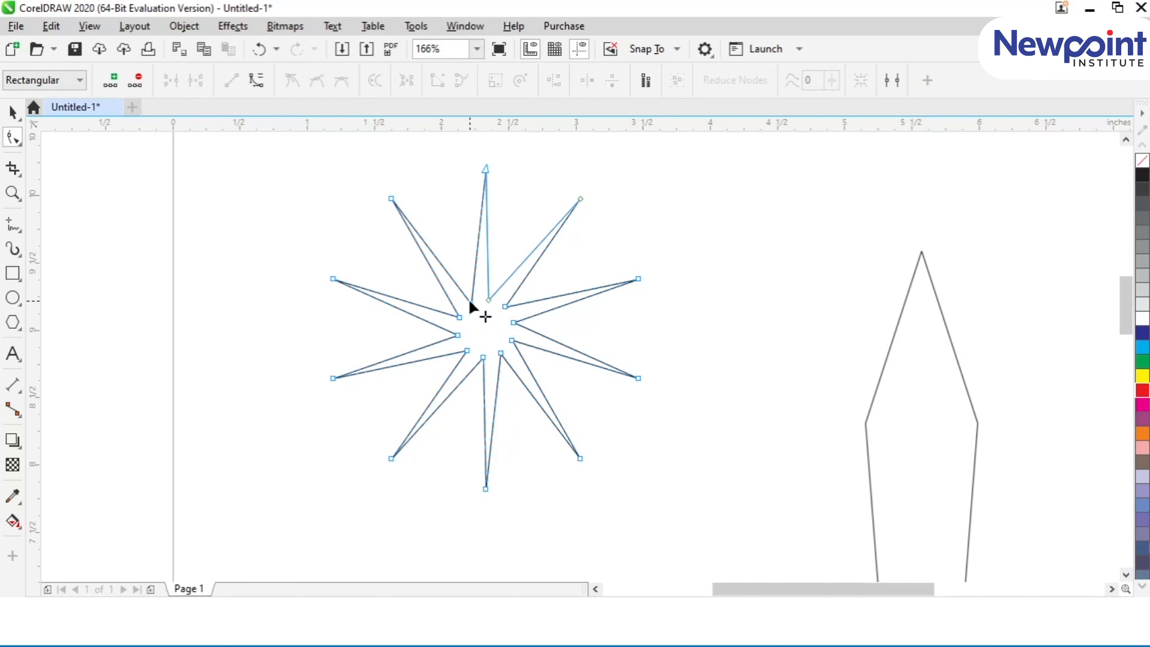
{"action": "left_click_drag", "start_coordinate": [477, 308], "coordinate": [470, 254]}
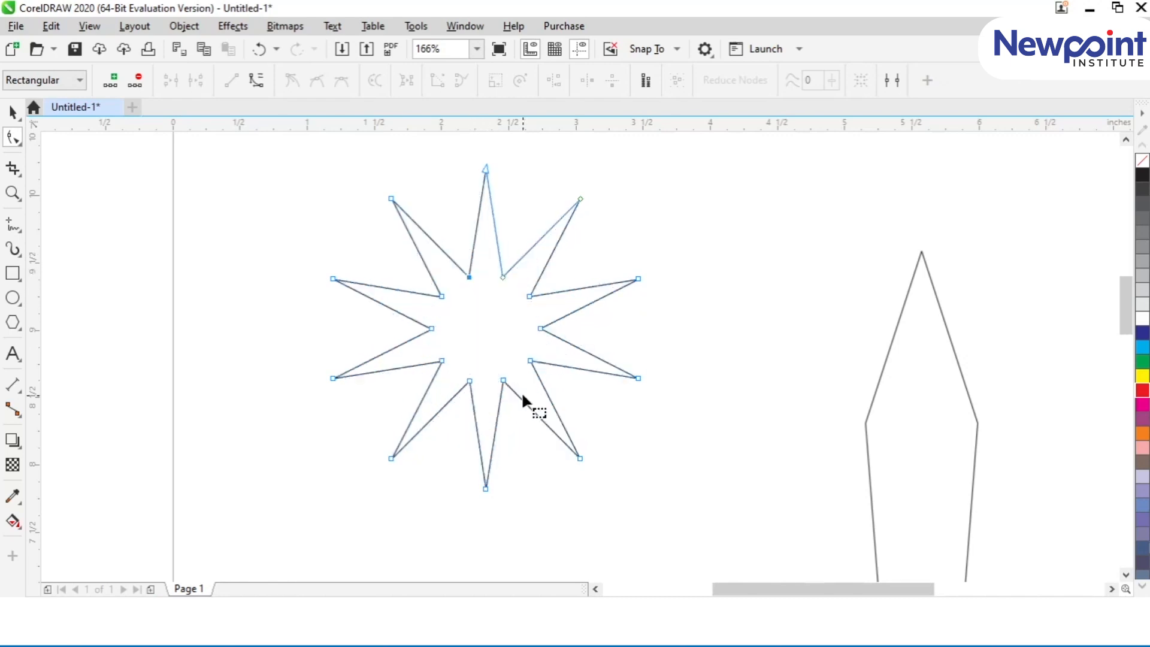
{"action": "left_click", "coordinate": [18, 327]}
{"action": "left_click", "coordinate": [48, 392]}
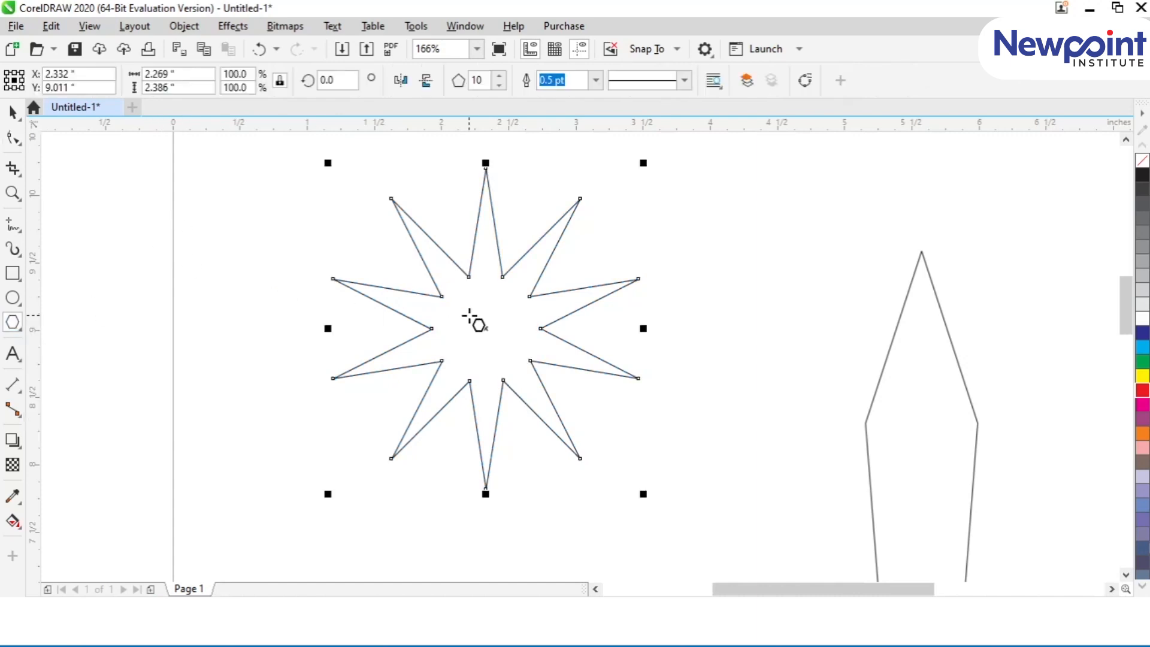
Step: Pull an inner node of the ten-pointed star outward to form a larger saw-tooth wheel, and move it toward the page's upper edge
{"action": "left_click", "coordinate": [14, 140]}
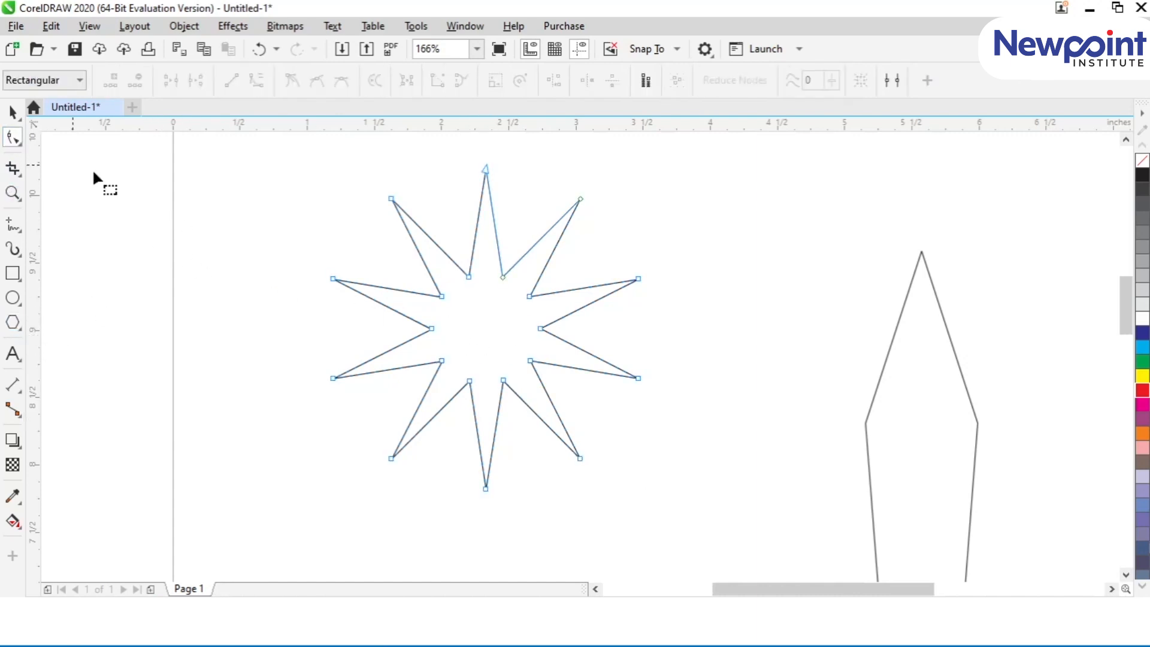
{"action": "left_click_drag", "start_coordinate": [469, 277], "coordinate": [346, 172]}
{"action": "scroll", "coordinate": [437, 257], "scroll_direction": "down", "scroll_amount": 3}
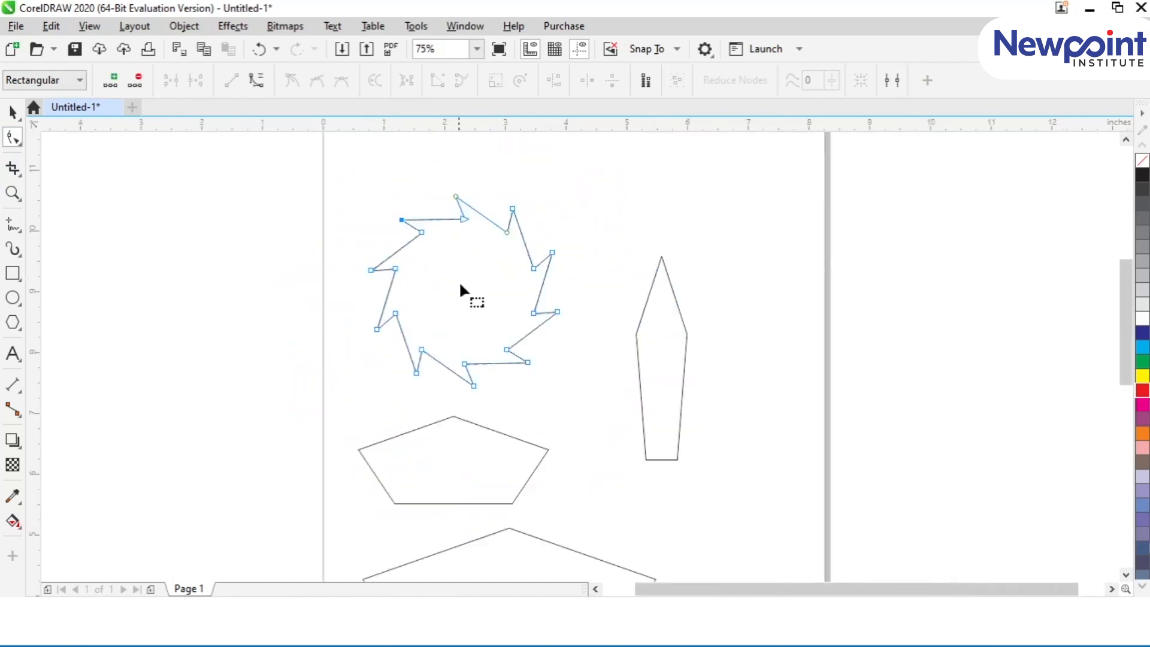
{"action": "left_click", "coordinate": [12, 111]}
{"action": "left_click_drag", "start_coordinate": [461, 281], "coordinate": [448, 243]}
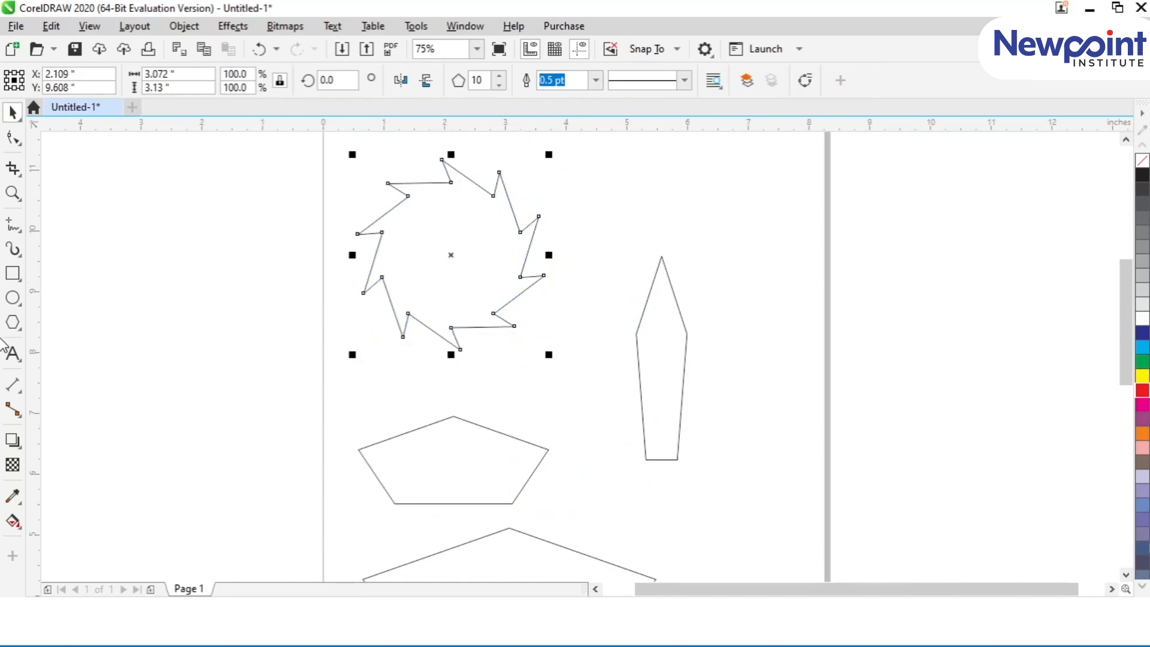
Step: Draw a five-pointed star about 1.61 by 1.37 inches beside the page, next to the saw-tooth wheel
{"action": "left_click", "coordinate": [23, 332]}
{"action": "left_click", "coordinate": [24, 333]}
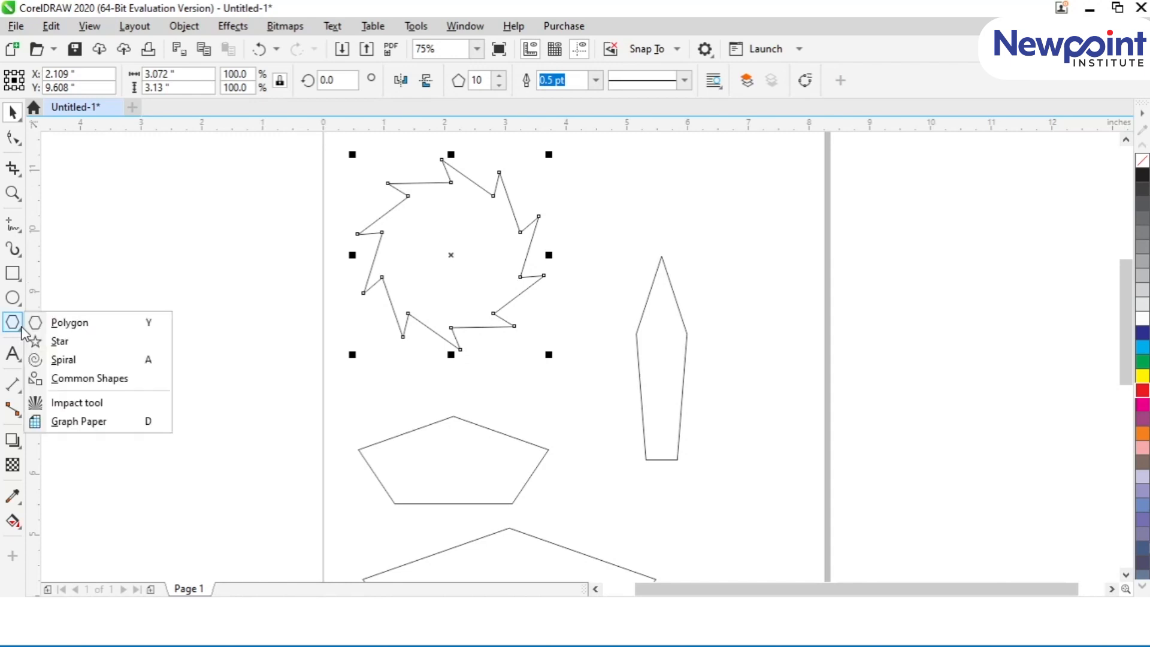
{"action": "left_click", "coordinate": [57, 341]}
{"action": "left_click_drag", "start_coordinate": [203, 242], "coordinate": [308, 335]}
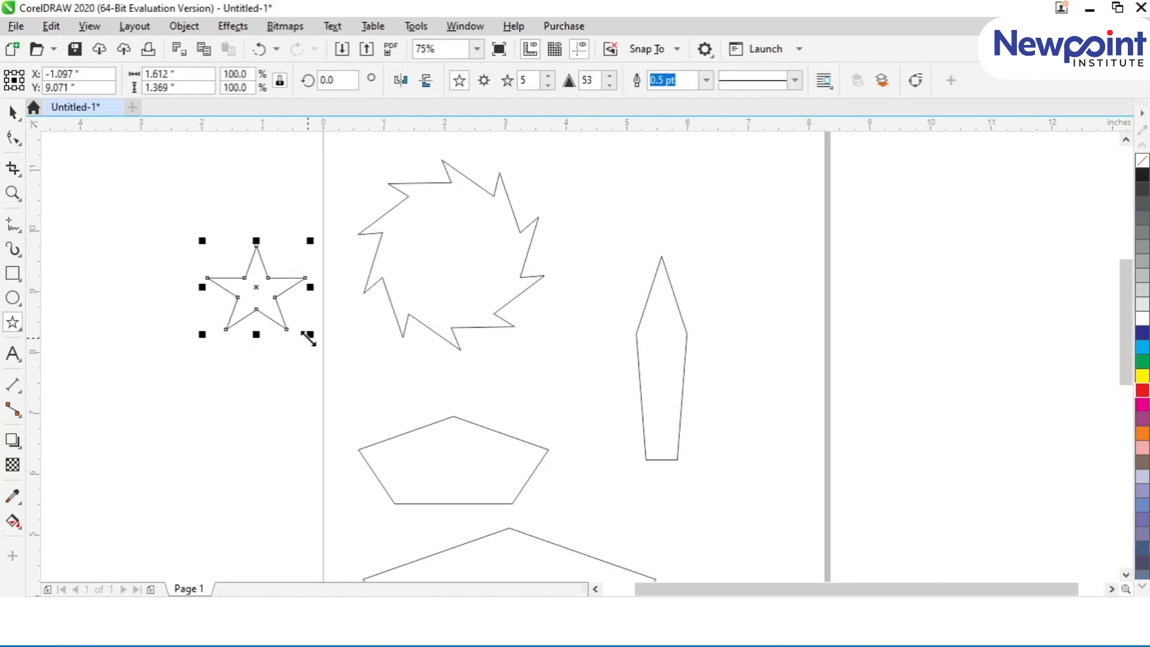
Step: Set the star beside the page to 10 points with a sharpness of 67
{"action": "left_click", "coordinate": [548, 77]}
{"action": "left_click", "coordinate": [547, 76]}
{"action": "left_click", "coordinate": [547, 77]}
{"action": "left_click", "coordinate": [547, 77]}
{"action": "left_click", "coordinate": [547, 76]}
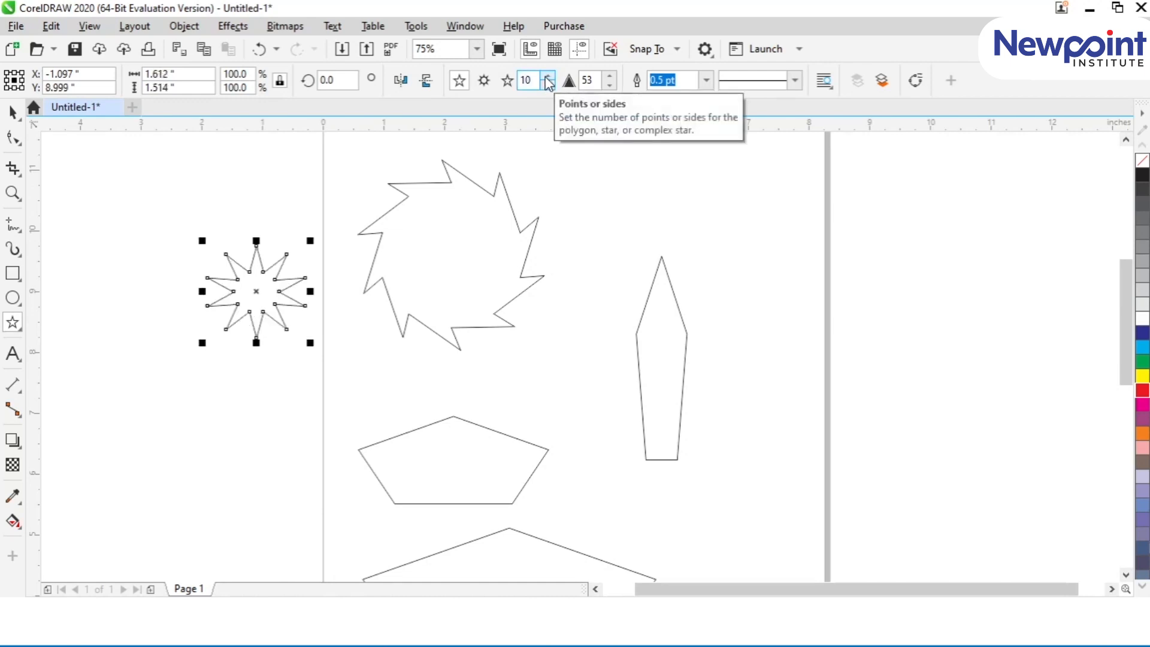
{"action": "left_click", "coordinate": [609, 76]}
{"action": "left_click", "coordinate": [612, 56]}
{"action": "left_click", "coordinate": [611, 76]}
{"action": "left_click", "coordinate": [608, 76]}
{"action": "left_click", "coordinate": [608, 76]}
{"action": "left_click", "coordinate": [608, 76]}
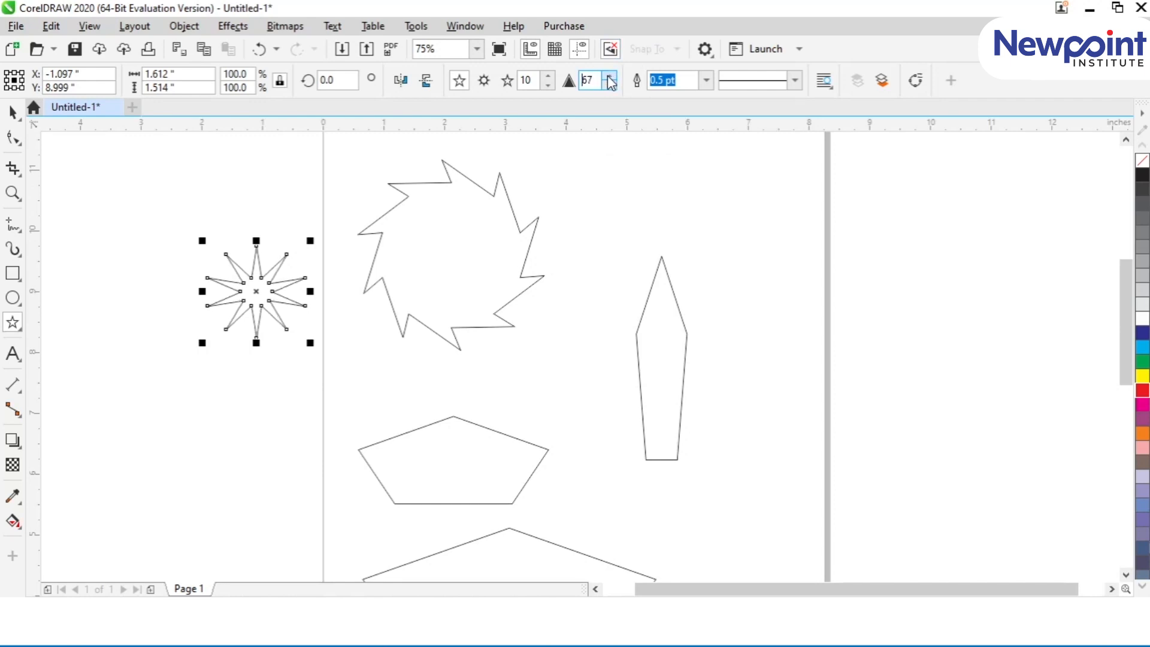
Step: Reshape the saw-tooth wheel with longer, deeper teeth by pulling an inner node toward its centre
{"action": "left_click", "coordinate": [14, 140]}
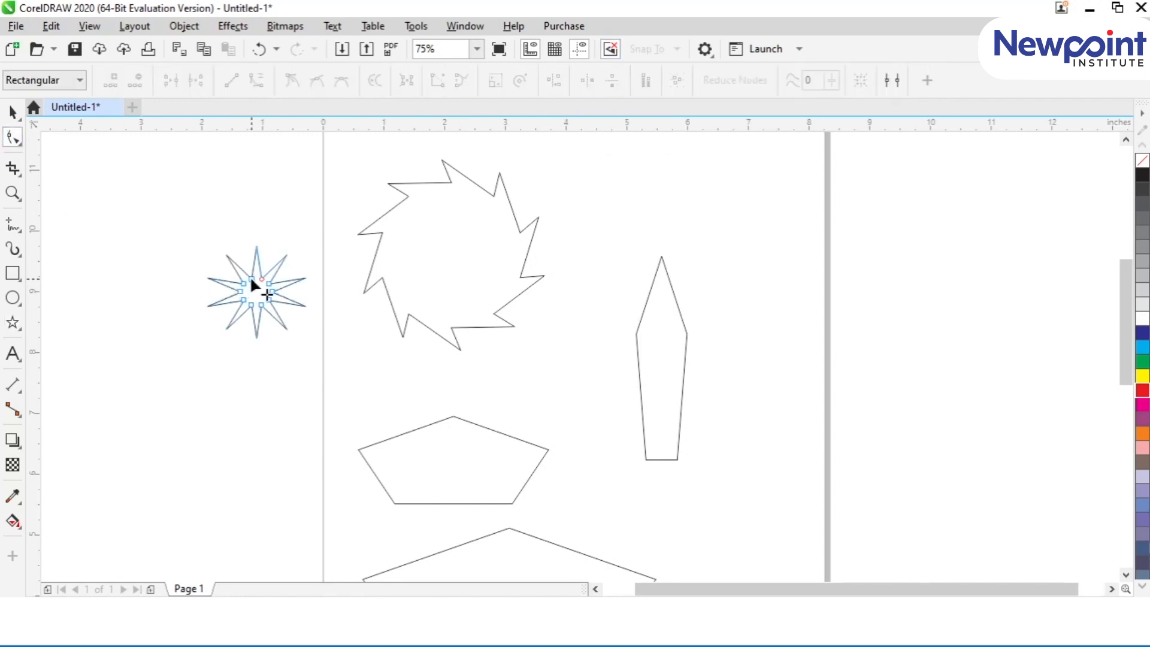
{"action": "scroll", "coordinate": [251, 274], "scroll_direction": "up", "scroll_amount": 2}
{"action": "left_click_drag", "start_coordinate": [238, 246], "coordinate": [244, 287]}
{"action": "left_click", "coordinate": [629, 260]}
{"action": "left_click_drag", "start_coordinate": [512, 307], "coordinate": [567, 277]}
Step: Move an inner node of the ten-pointed star so that its sharpness becomes 72
{"action": "left_click", "coordinate": [277, 290]}
{"action": "left_click_drag", "start_coordinate": [276, 290], "coordinate": [272, 323]}
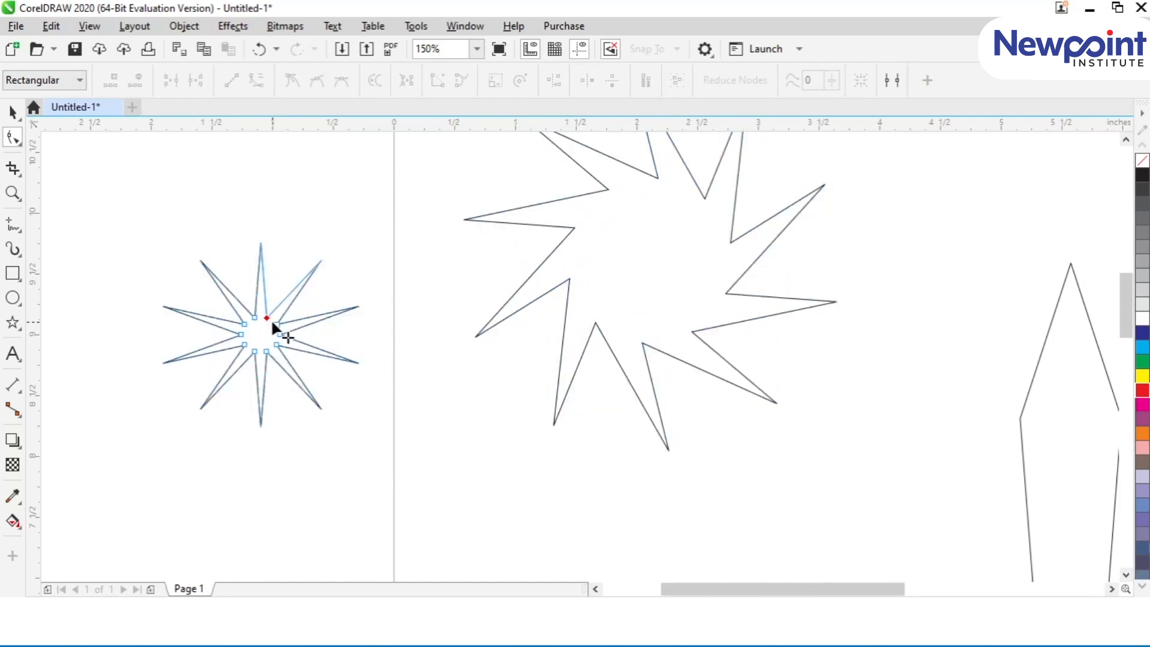
{"action": "mouse_move", "coordinate": [263, 315]}
{"action": "left_mouse_down"}
{"action": "mouse_move", "coordinate": [282, 235]}
{"action": "mouse_move", "coordinate": [268, 311]}
{"action": "left_mouse_up"}
{"action": "left_click", "coordinate": [12, 111]}
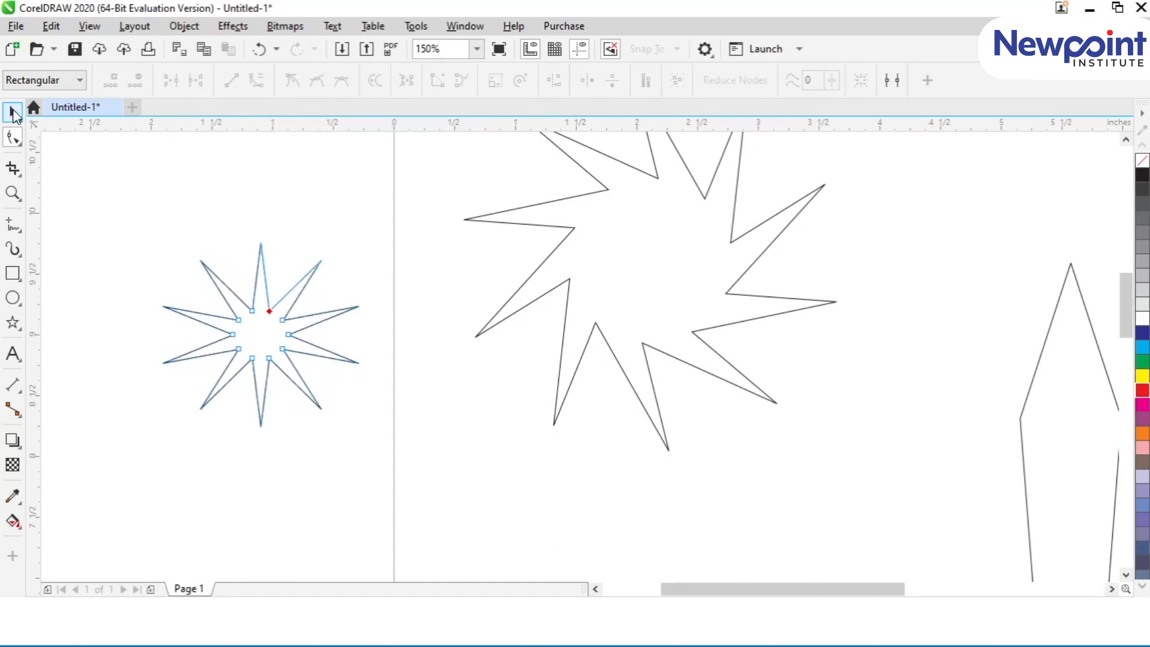
Step: Draw a five-pointed star about 1.22 by 1.14 inches just inside the page's left edge, below the saw-tooth wheel
{"action": "left_click", "coordinate": [14, 325]}
{"action": "left_click", "coordinate": [15, 331]}
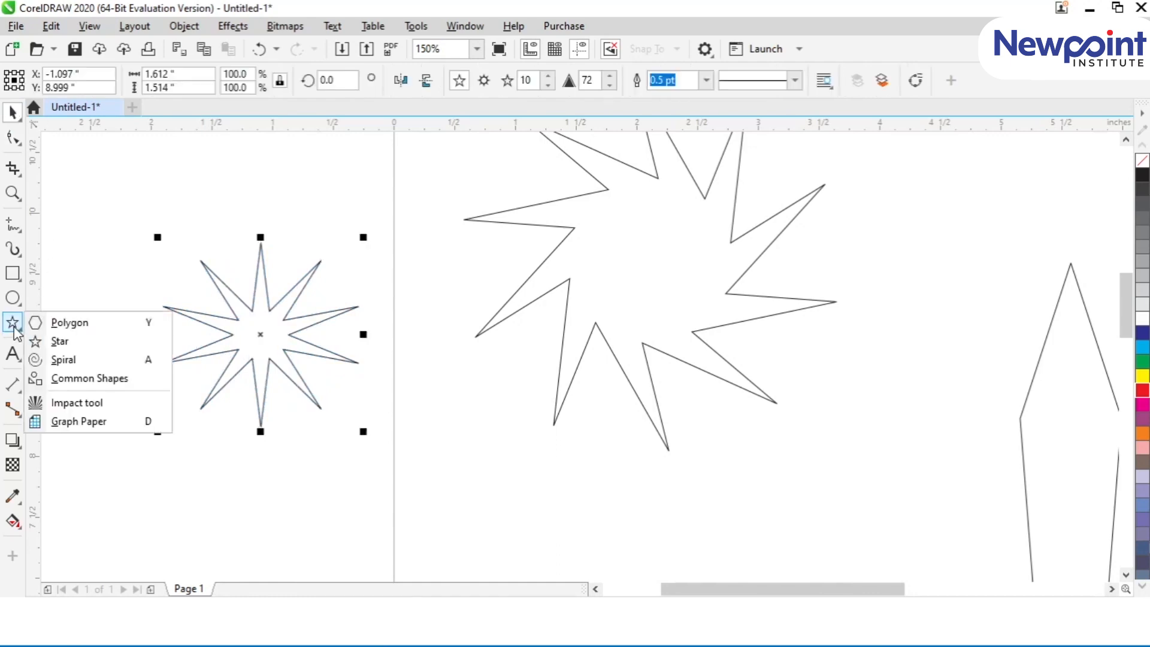
{"action": "left_click", "coordinate": [55, 347]}
{"action": "left_click_drag", "start_coordinate": [407, 381], "coordinate": [564, 537]}
{"action": "left_click", "coordinate": [14, 327]}
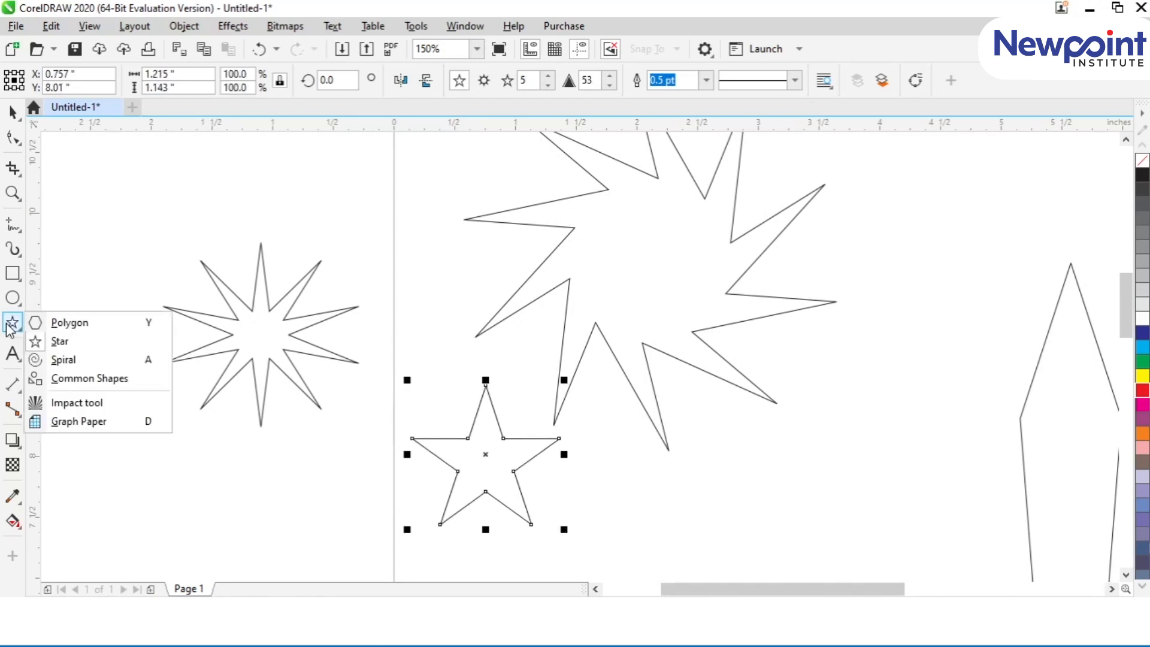
{"action": "left_click", "coordinate": [20, 360]}
{"action": "left_click", "coordinate": [13, 328]}
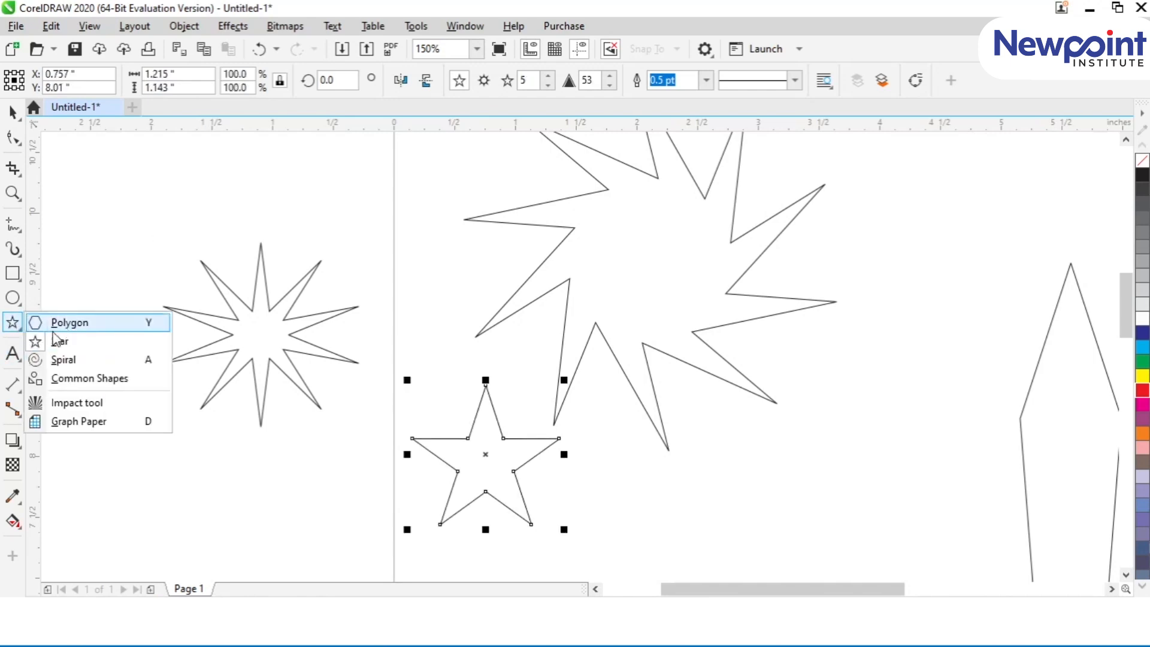
{"action": "left_click", "coordinate": [84, 378]}
{"action": "left_click", "coordinate": [10, 326]}
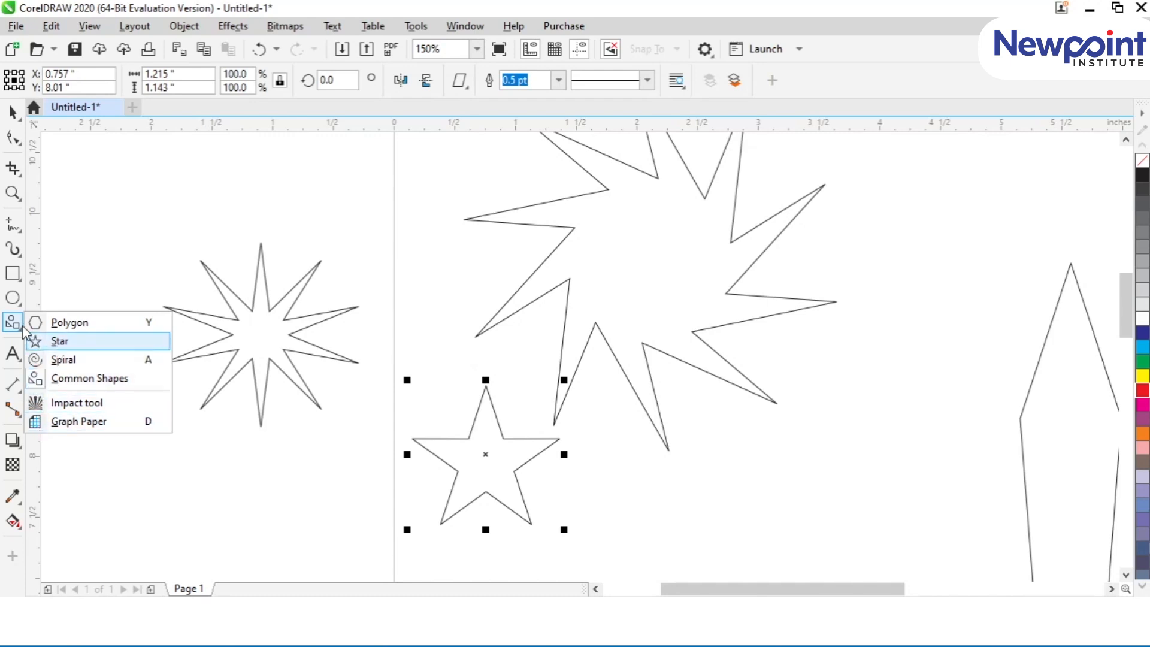
{"action": "mouse_move", "coordinate": [15, 302]}
{"action": "mouse_move", "coordinate": [20, 324]}
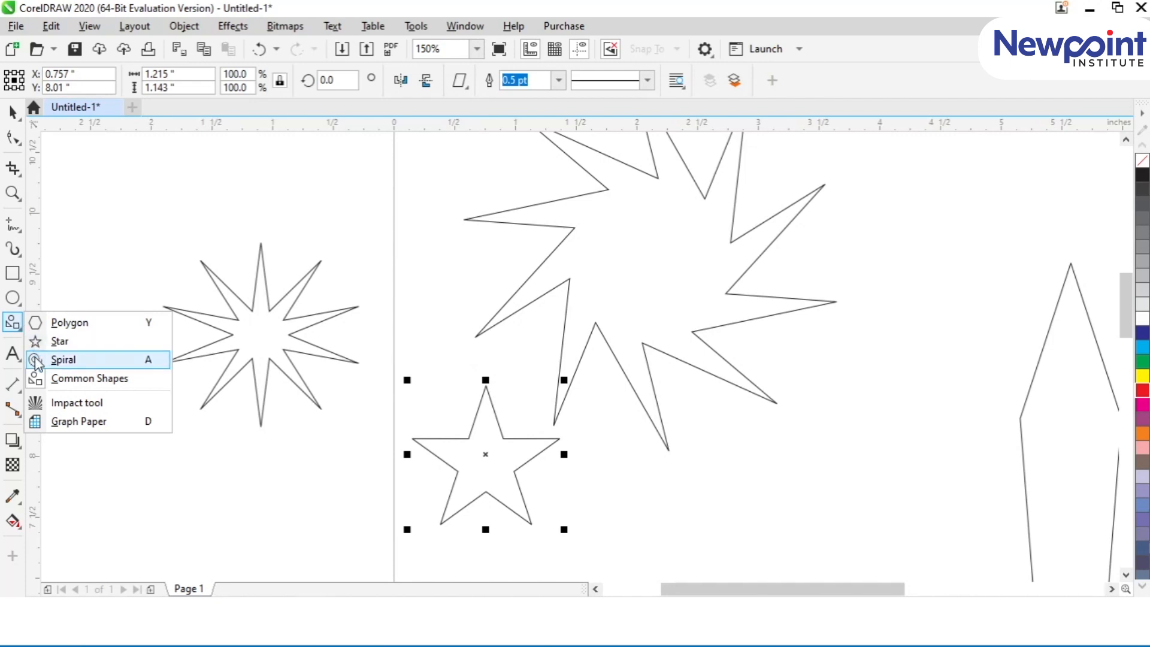
Step: Draw a four-revolution spiral and a two-revolution spiral about 0.45 by 0.41 inches above the ten-pointed star
{"action": "left_click", "coordinate": [59, 359]}
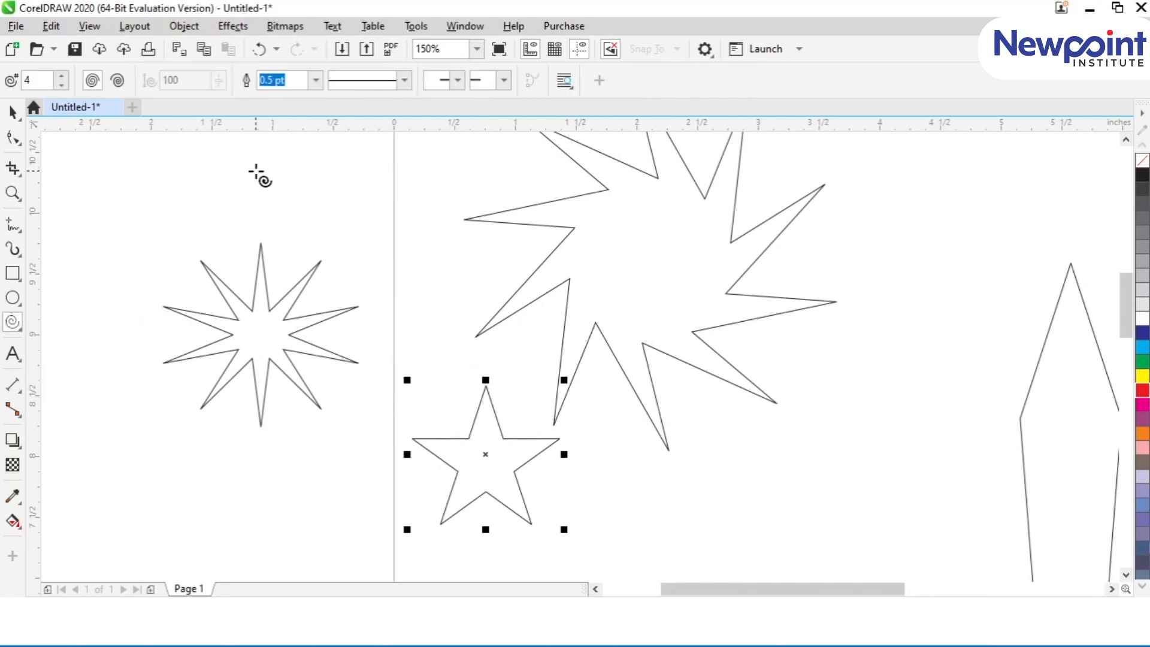
{"action": "left_click_drag", "start_coordinate": [160, 173], "coordinate": [229, 241]}
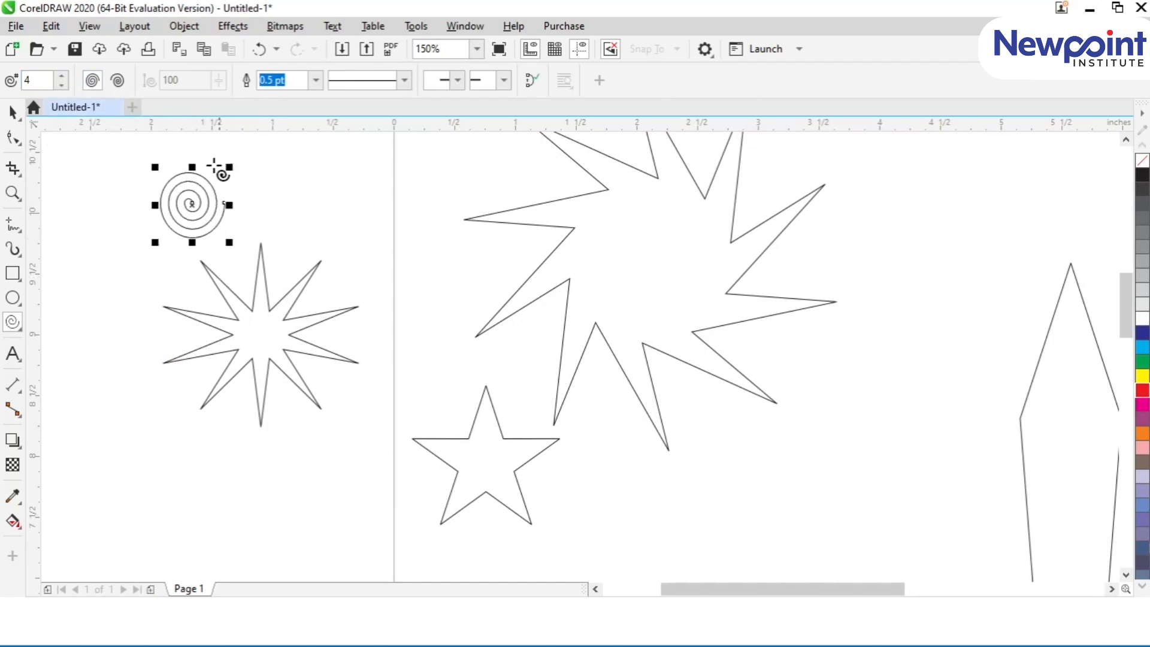
{"action": "left_click", "coordinate": [63, 86]}
{"action": "left_click", "coordinate": [63, 86]}
{"action": "left_click_drag", "start_coordinate": [288, 173], "coordinate": [346, 223]}
{"action": "left_click", "coordinate": [12, 111]}
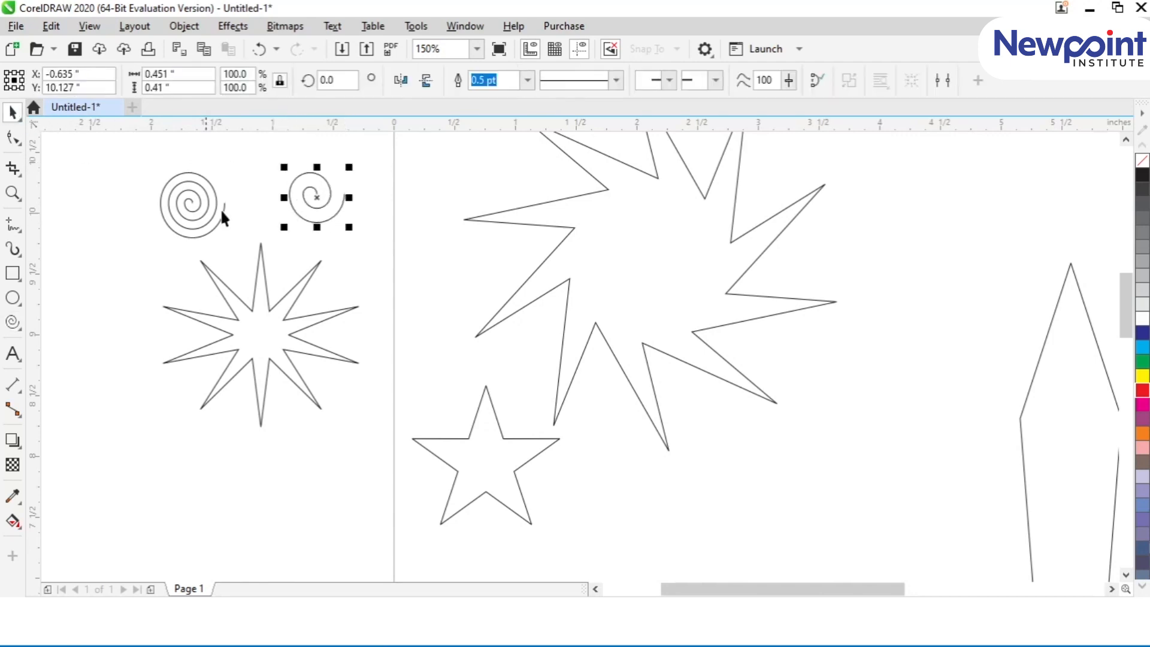
Step: Rotate the two-revolution spiral by about 83 degrees and enlarge it to about 3.76 by 4.06 inches beside the page
{"action": "left_click", "coordinate": [316, 198]}
{"action": "left_click_drag", "start_coordinate": [284, 167], "coordinate": [265, 227]}
{"action": "left_click", "coordinate": [373, 330]}
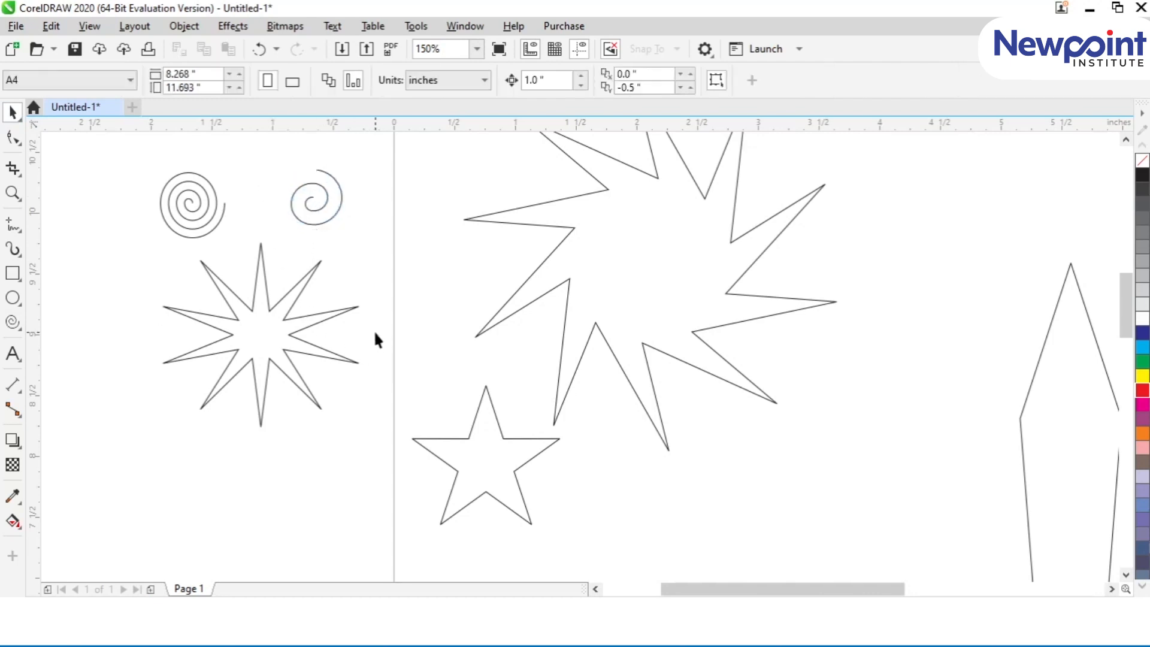
{"action": "key", "text": "shift+F4"}
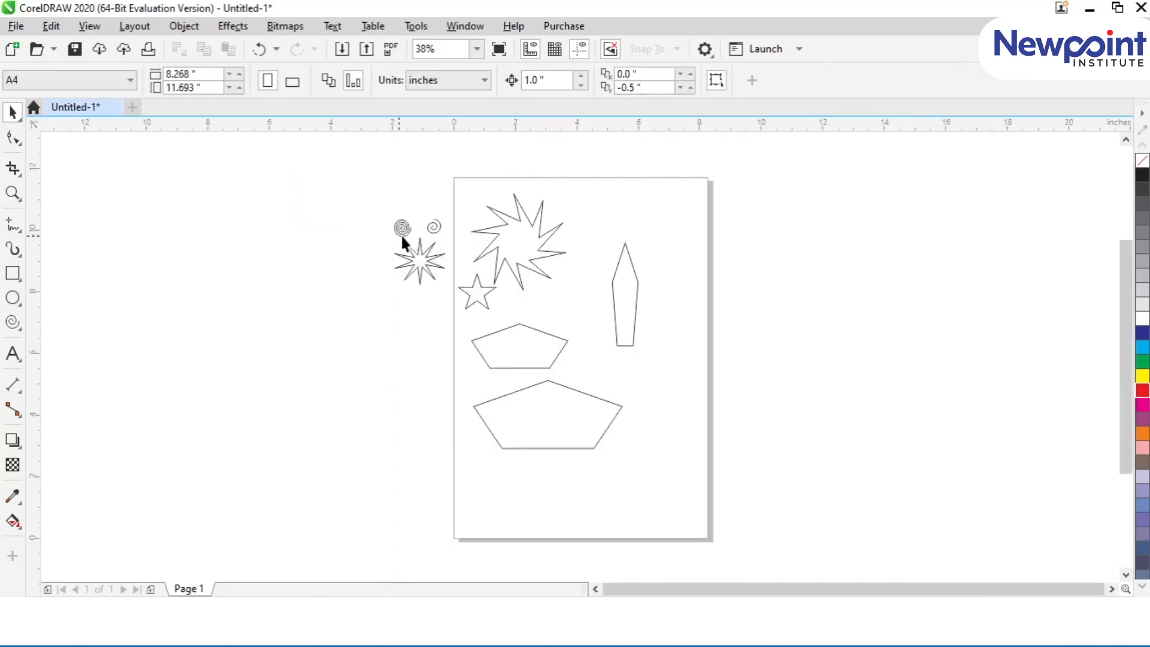
{"action": "left_click_drag", "start_coordinate": [434, 240], "coordinate": [420, 430]}
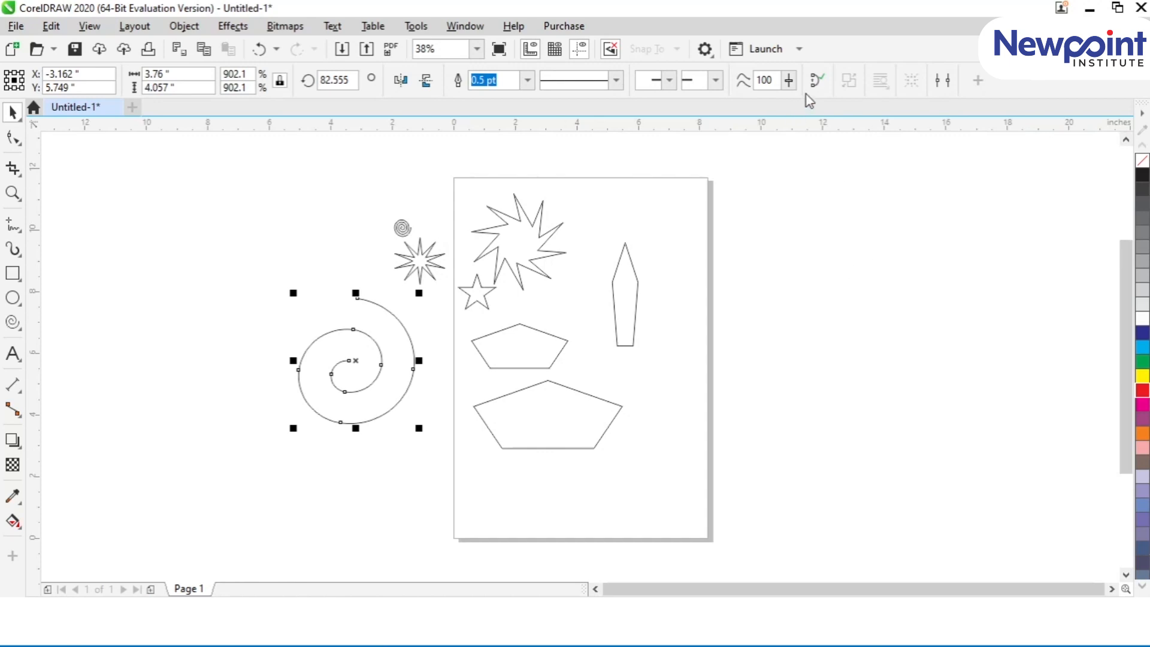
Step: Try closing the enlarged spiral's curve, and undo the closure
{"action": "left_click", "coordinate": [816, 81]}
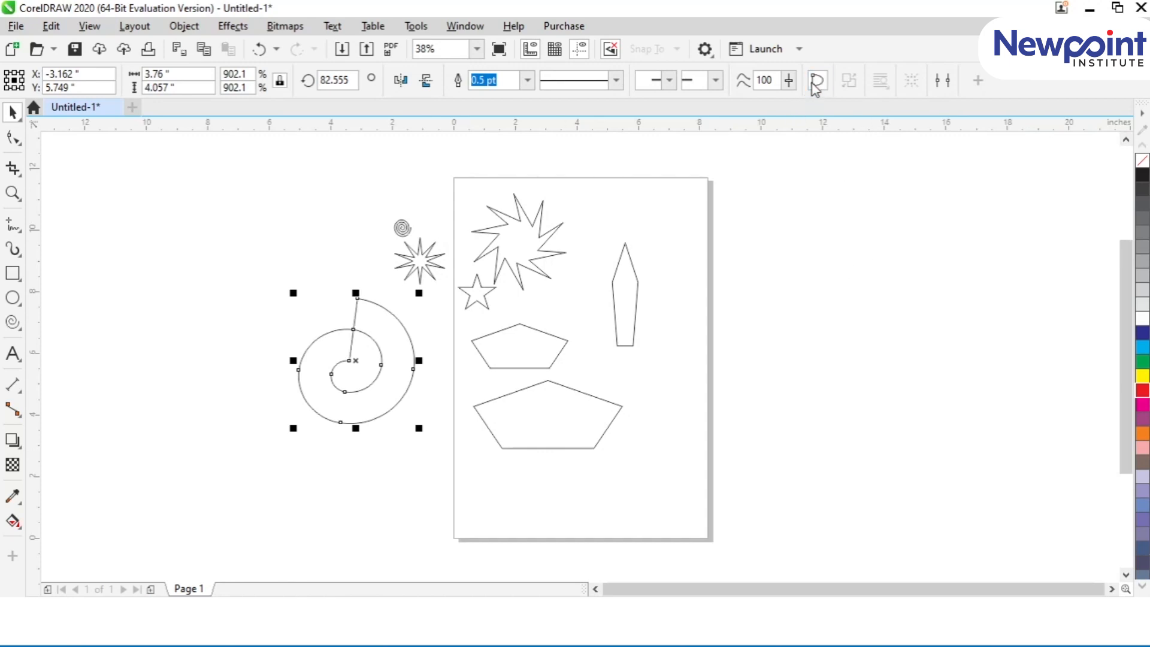
{"action": "key", "text": "ctrl+z"}
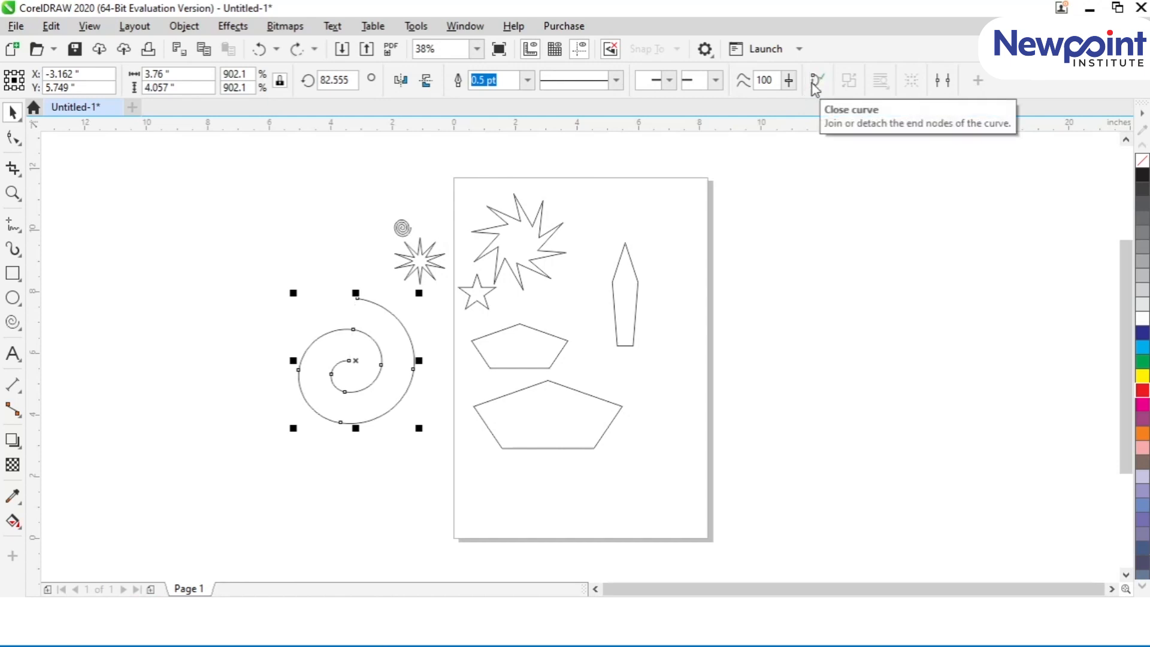
Step: Delete all the shapes on and beside the page
{"action": "left_click_drag", "start_coordinate": [278, 166], "coordinate": [781, 554]}
{"action": "key", "text": "Delete"}
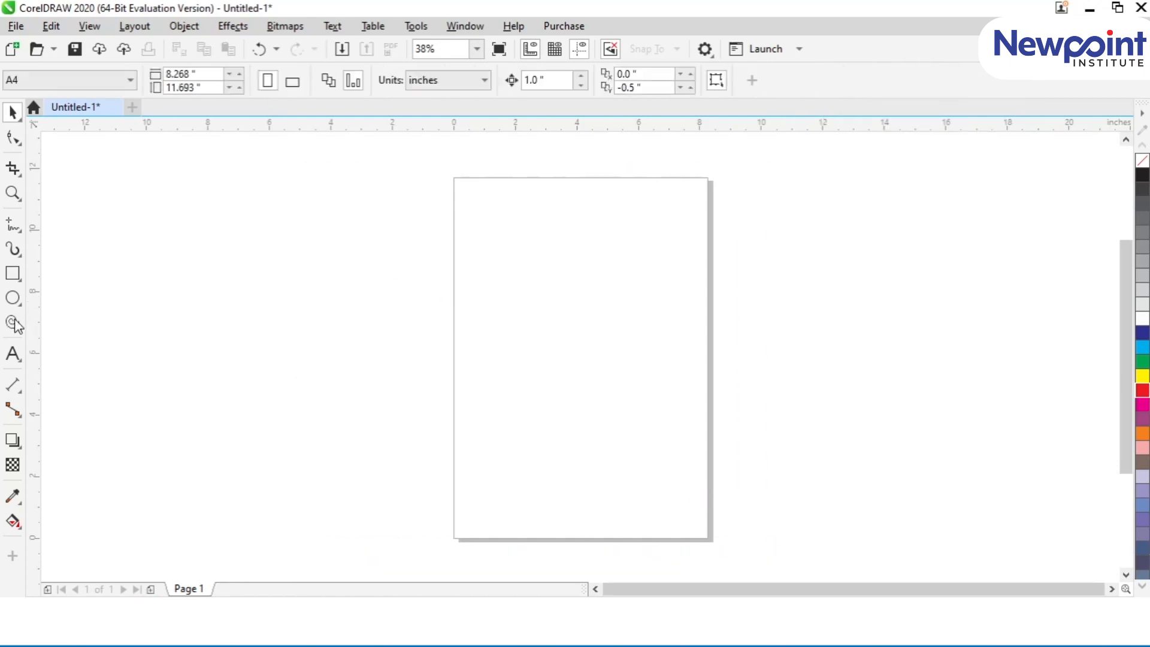
Step: Draw a two-revolution spiral about 0.99 by 0.99 inches near the page's upper-left corner
{"action": "left_click", "coordinate": [20, 321]}
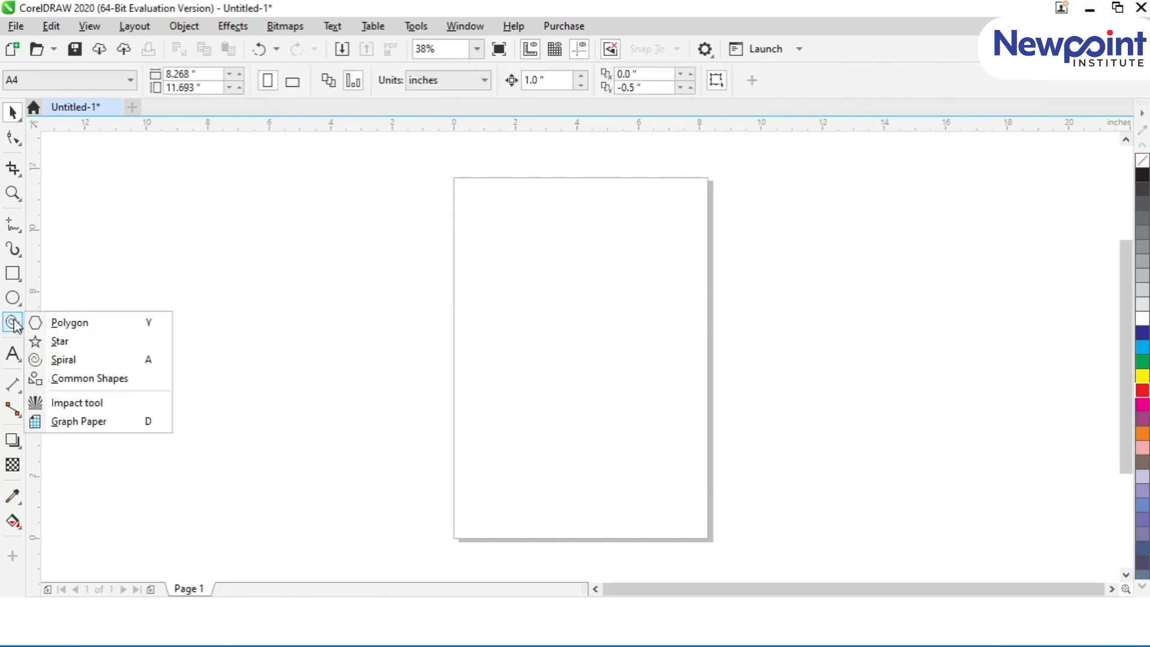
{"action": "left_click", "coordinate": [64, 359]}
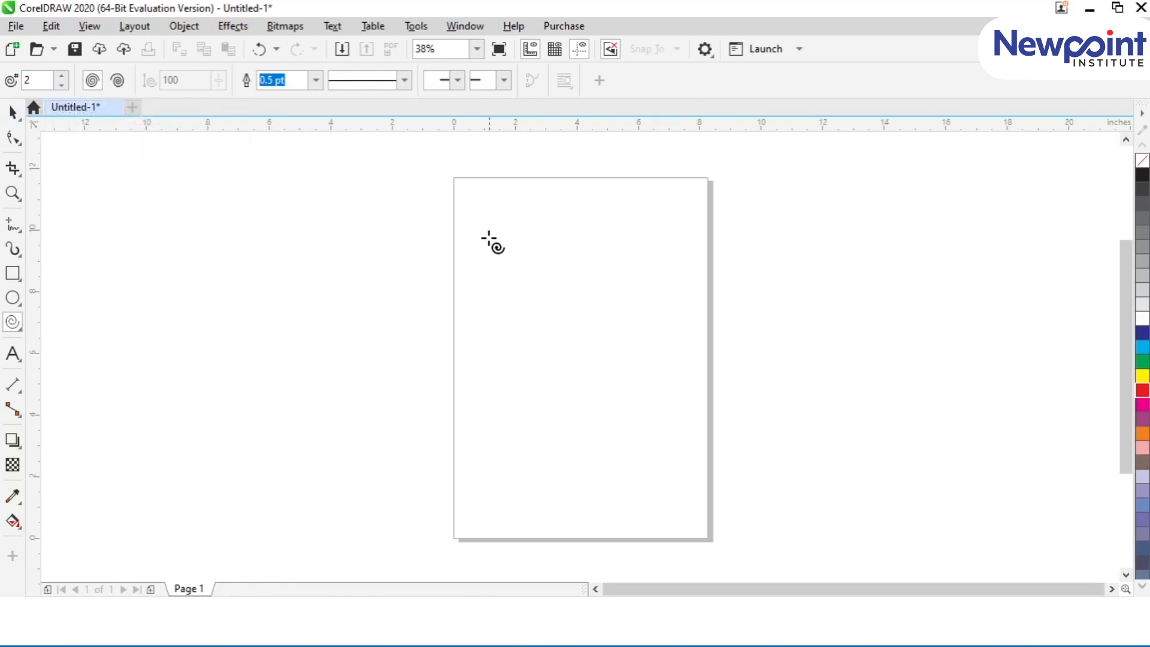
{"action": "left_click_drag", "start_coordinate": [495, 237], "coordinate": [517, 259]}
{"action": "left_click", "coordinate": [13, 113]}
{"action": "left_click_drag", "start_coordinate": [444, 159], "coordinate": [723, 342]}
Step: Rotate the spiral by about 110 degrees so that its outer end lies at the upper left
{"action": "left_click", "coordinate": [368, 327]}
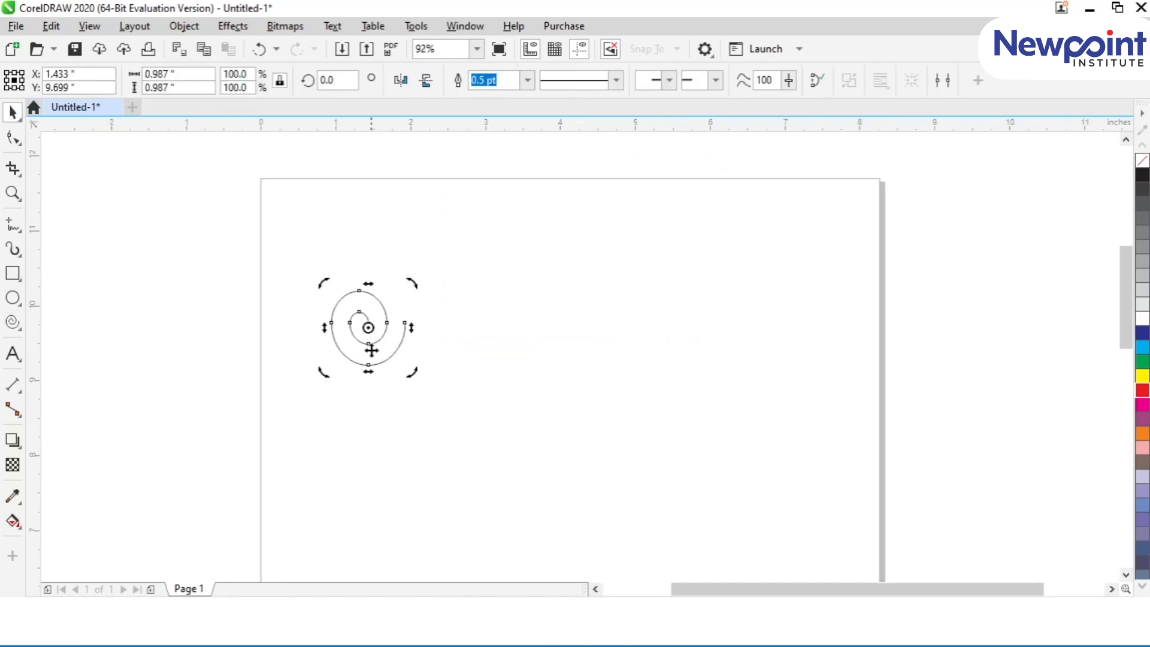
{"action": "left_click_drag", "start_coordinate": [370, 372], "coordinate": [323, 394]}
{"action": "left_click", "coordinate": [369, 352]}
{"action": "left_click", "coordinate": [352, 311]}
{"action": "left_click", "coordinate": [322, 393]}
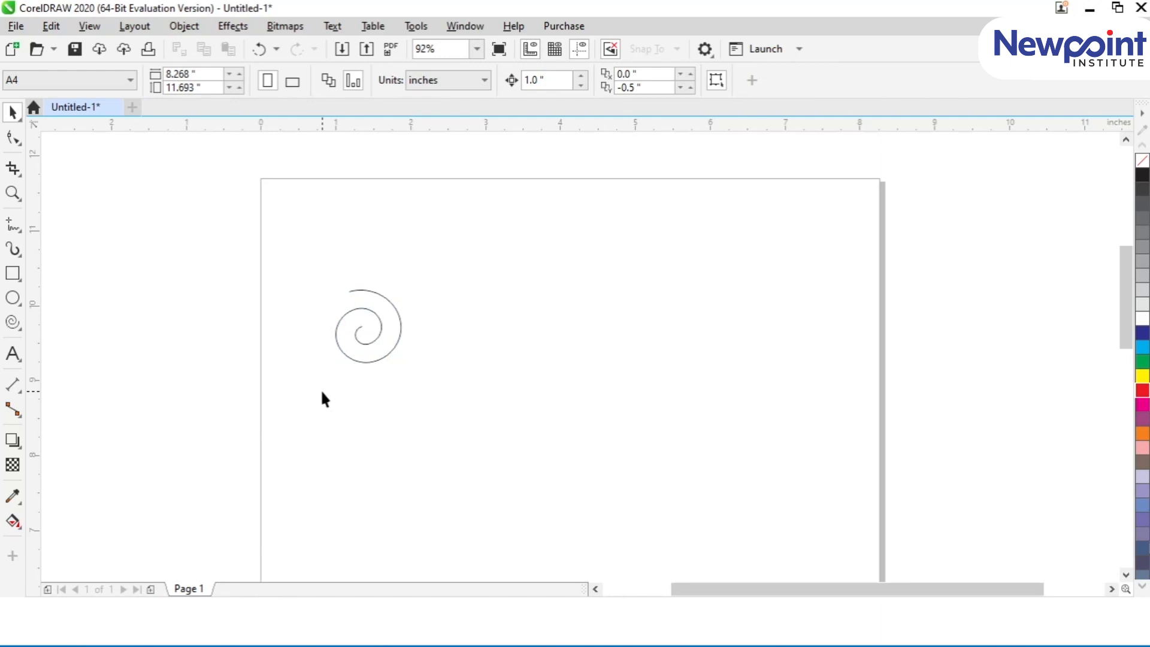
Step: Create a horizontally mirrored copy of the spiral and place it directly to the right of the original at the same height
{"action": "left_click", "coordinate": [365, 358]}
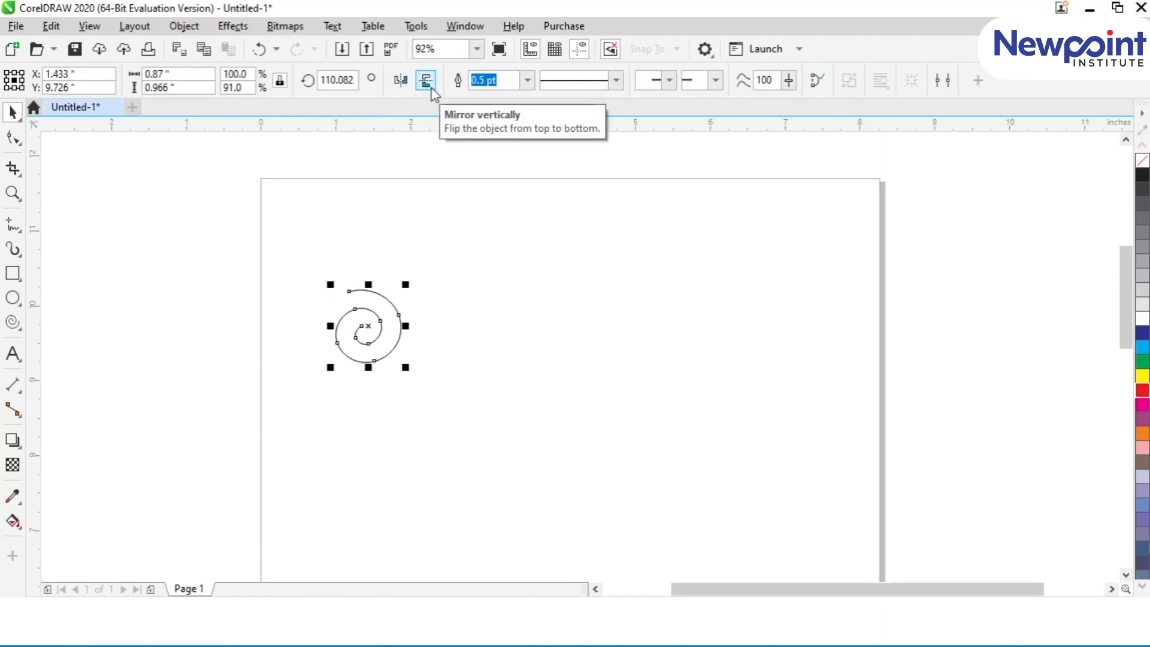
{"action": "left_click", "coordinate": [401, 79]}
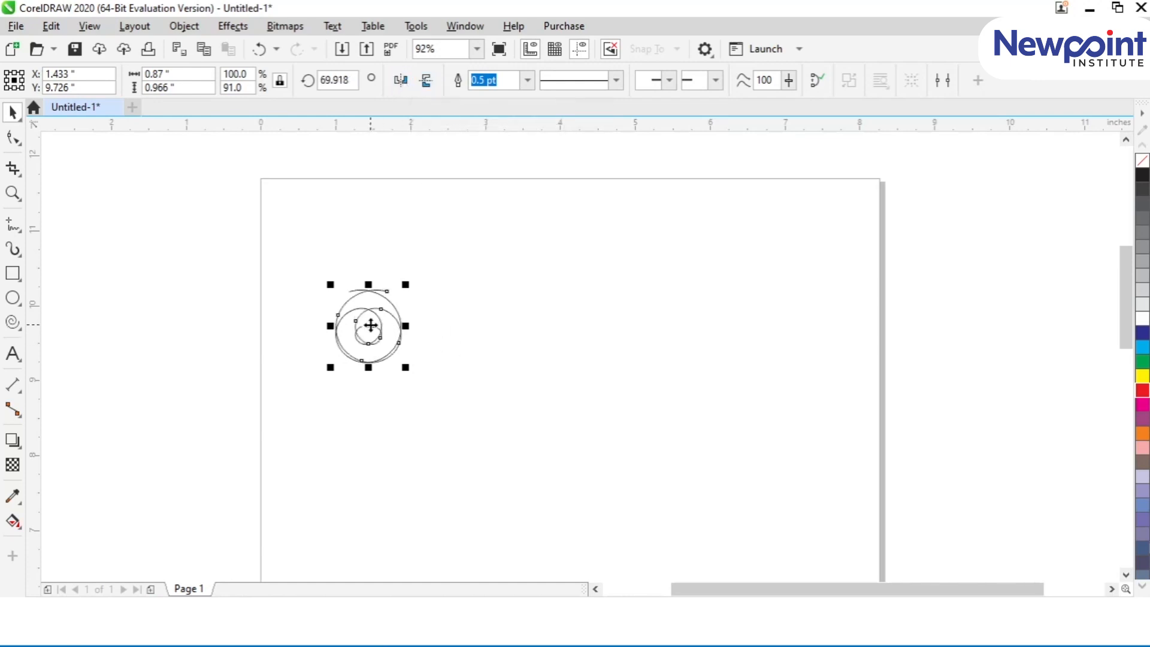
{"action": "left_click_drag", "start_coordinate": [371, 325], "coordinate": [441, 352]}
{"action": "key", "text": "Right"}
{"action": "key", "text": "Left"}
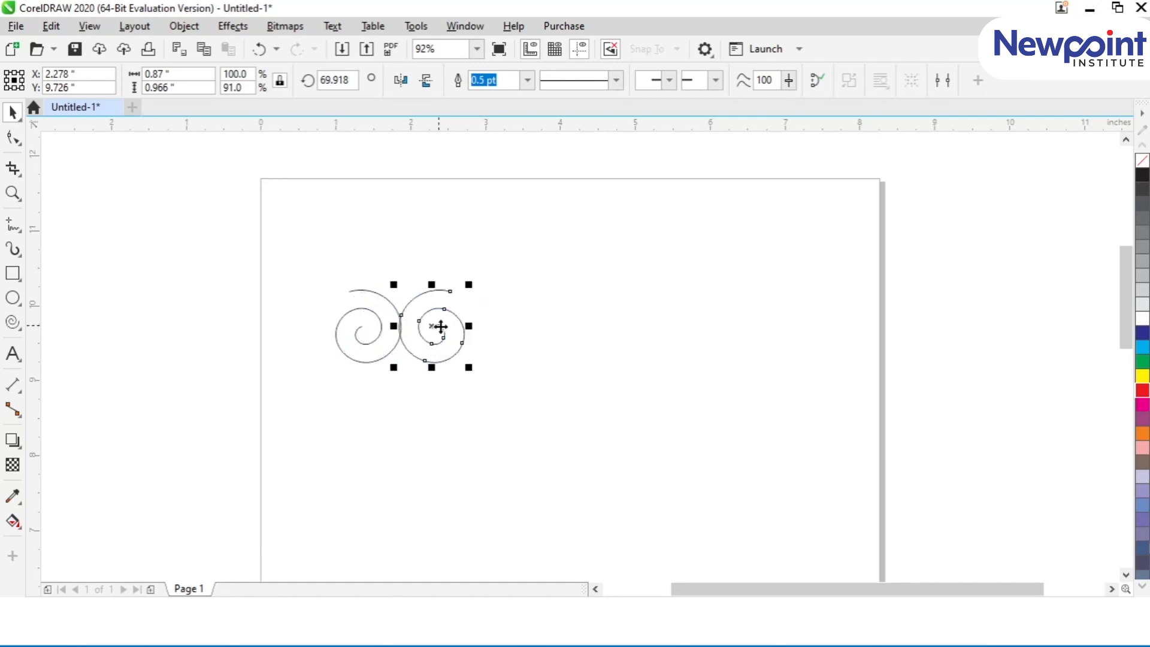
Step: Set the document's nudge distance to 0.01 inches
{"action": "left_click", "coordinate": [636, 384]}
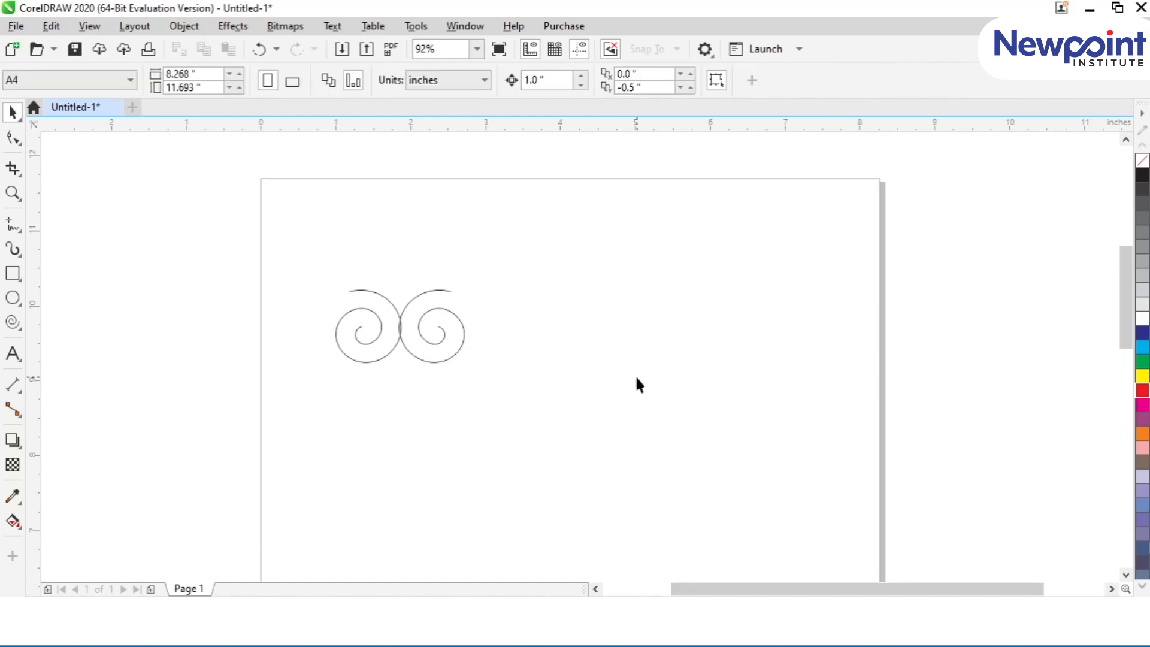
{"action": "left_click", "coordinate": [533, 80]}
{"action": "type", "text": "0.1"}
{"action": "key", "text": "Return"}
{"action": "type", "text": "0.01"}
{"action": "key", "text": "Return"}
Step: Nudge the mirrored spiral to the right until its outer curve just touches the original spiral
{"action": "left_click", "coordinate": [440, 336]}
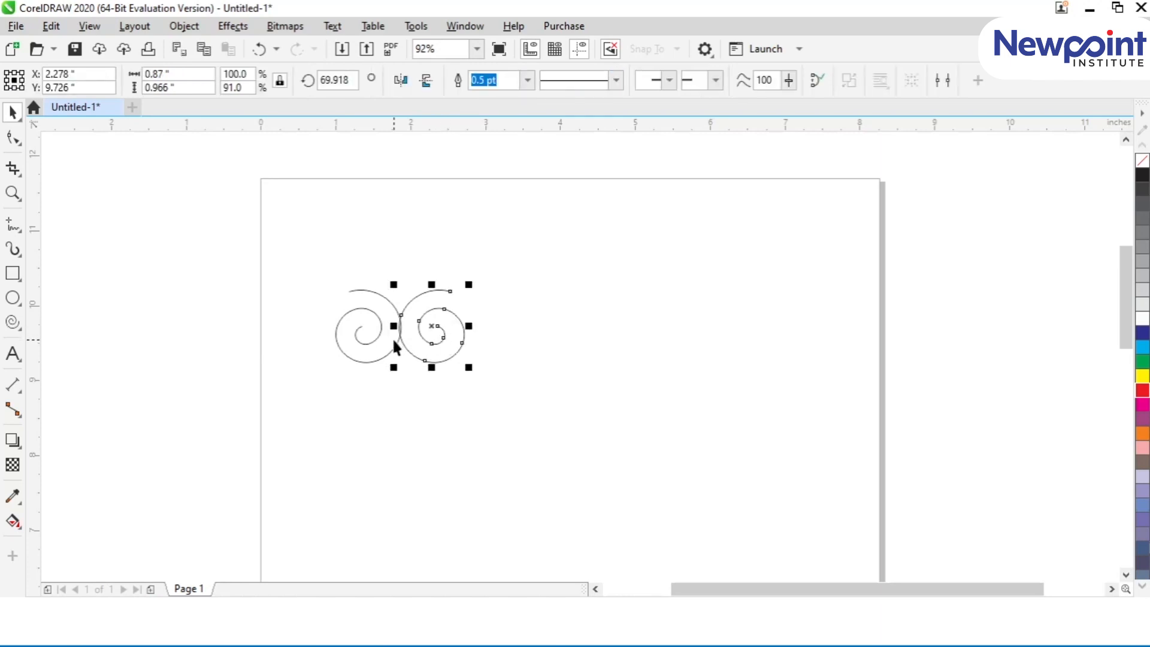
{"action": "key", "text": "Right"}
{"action": "key", "text": "Right"}
{"action": "scroll", "coordinate": [393, 338], "scroll_direction": "up", "scroll_amount": 3}
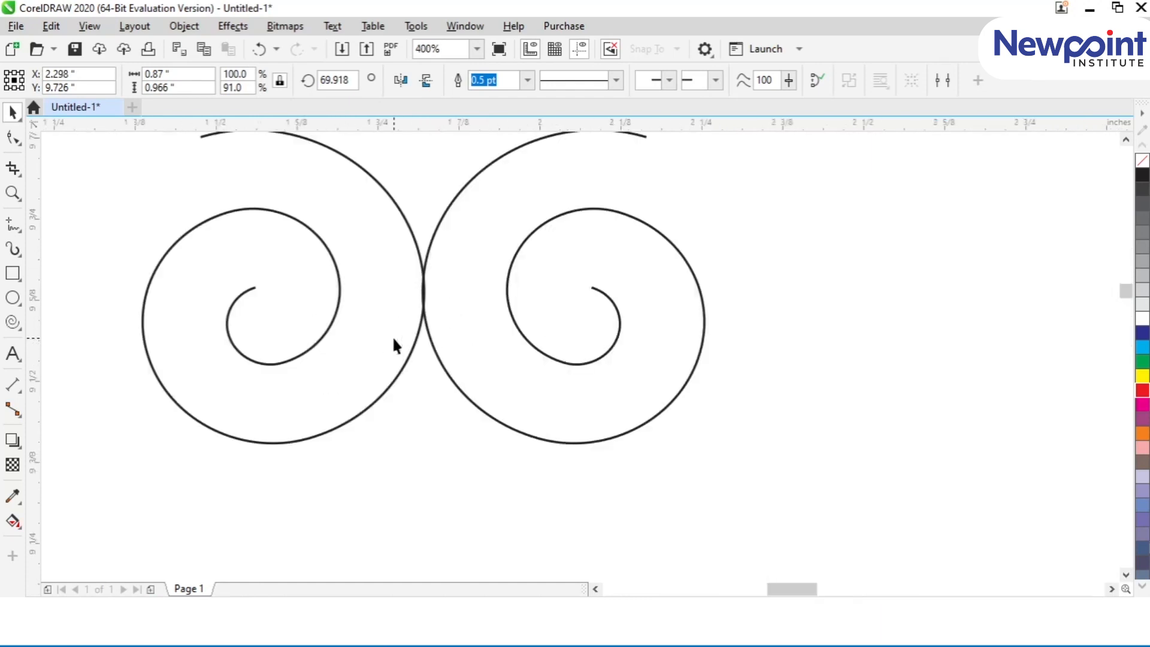
{"action": "key", "text": "Right"}
{"action": "left_click", "coordinate": [491, 437]}
Step: Duplicate the pair of spirals and mirror the copy vertically
{"action": "scroll", "coordinate": [490, 437], "scroll_direction": "down", "scroll_amount": 3}
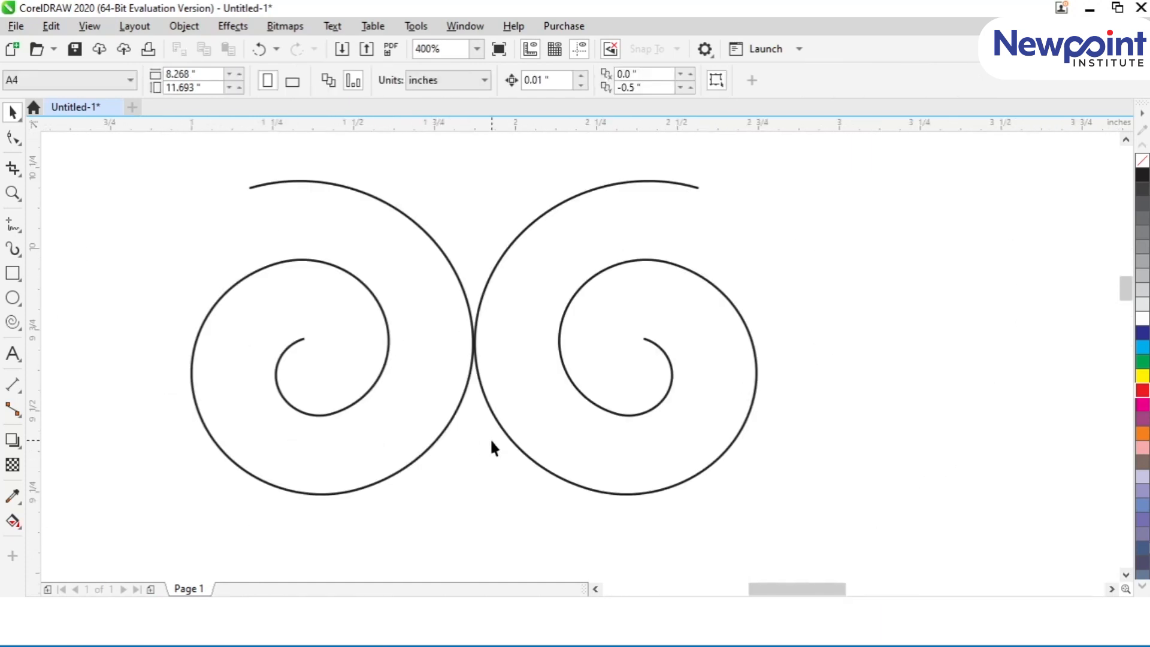
{"action": "left_click_drag", "start_coordinate": [555, 471], "coordinate": [733, 538]}
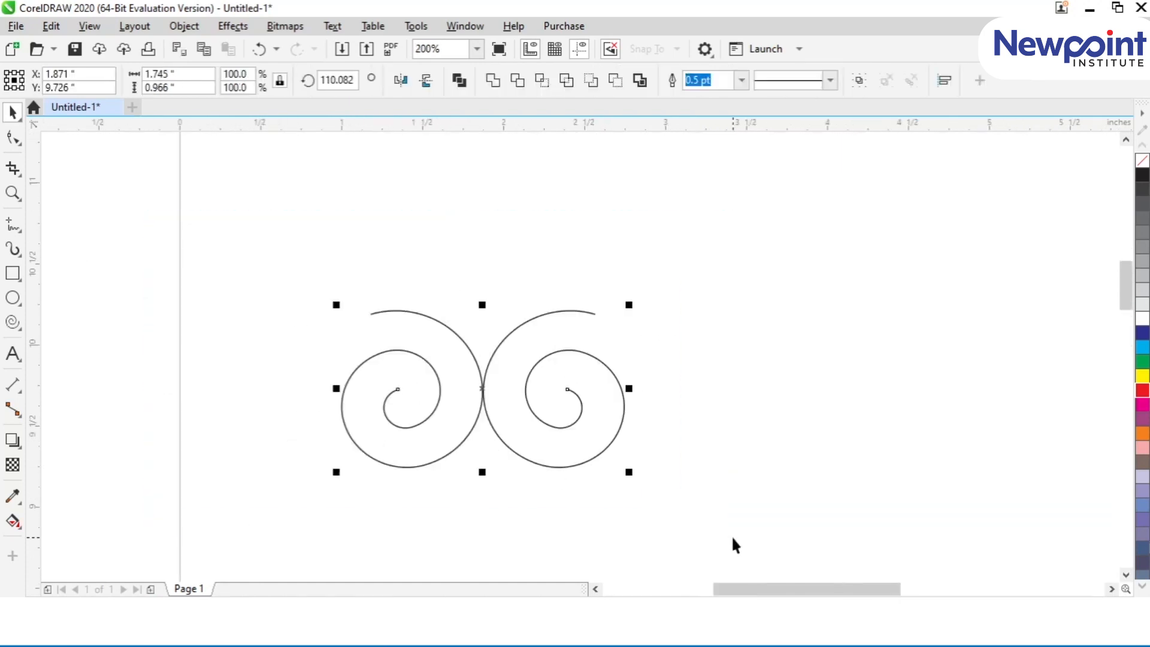
{"action": "key", "text": "ctrl+c"}
{"action": "key", "text": "ctrl+v"}
{"action": "left_click", "coordinate": [426, 80]}
Step: Nudge the mirrored pair straight up to a Y position of 10.696 inches so its lower curves meet the original pair
{"action": "key", "text": "Up"}
{"action": "key", "text": "Up"}
{"action": "key", "text": "Up"}
{"action": "key", "text": "Up"}
{"action": "key", "text": "Up"}
{"action": "key", "text": "Up"}
{"action": "key", "text": "Up"}
{"action": "key", "text": "Up"}
{"action": "key", "text": "Up"}
{"action": "key", "text": "Up"}
{"action": "key", "text": "Up"}
{"action": "key", "text": "Up"}
{"action": "key", "text": "Up"}
{"action": "key", "text": "Up"}
{"action": "key", "text": "Up"}
{"action": "key", "text": "Up"}
{"action": "key", "text": "Up"}
{"action": "key", "text": "Up"}
{"action": "key", "text": "Up"}
{"action": "key", "text": "Up"}
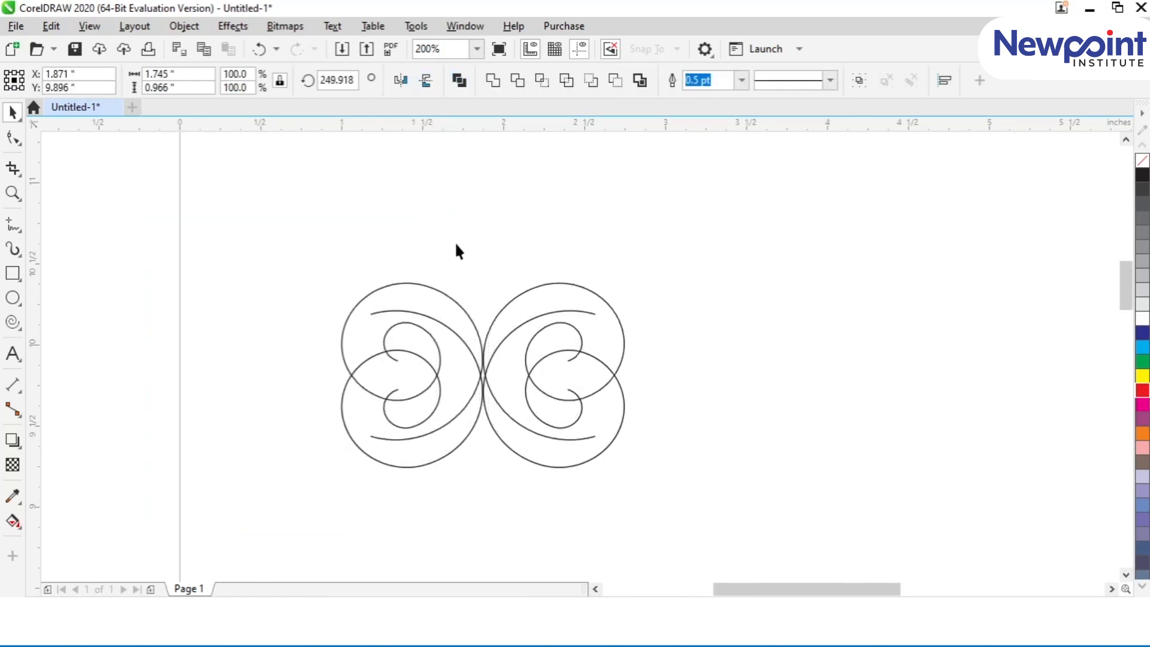
{"action": "key", "text": "Up"}
{"action": "key", "text": "Up"}
{"action": "key", "text": "Up"}
{"action": "key", "text": "Up"}
{"action": "key", "text": "Up"}
{"action": "key", "text": "Up"}
{"action": "key", "text": "Up"}
{"action": "key", "text": "Up"}
{"action": "key", "text": "Up"}
{"action": "key", "text": "Up"}
{"action": "key", "text": "Up"}
{"action": "key", "text": "Up"}
{"action": "key", "text": "Up"}
{"action": "key", "text": "Up"}
{"action": "key", "text": "Up"}
{"action": "key", "text": "Up"}
{"action": "key", "text": "Up"}
{"action": "key", "text": "Up"}
{"action": "key", "text": "Up"}
{"action": "key", "text": "Up"}
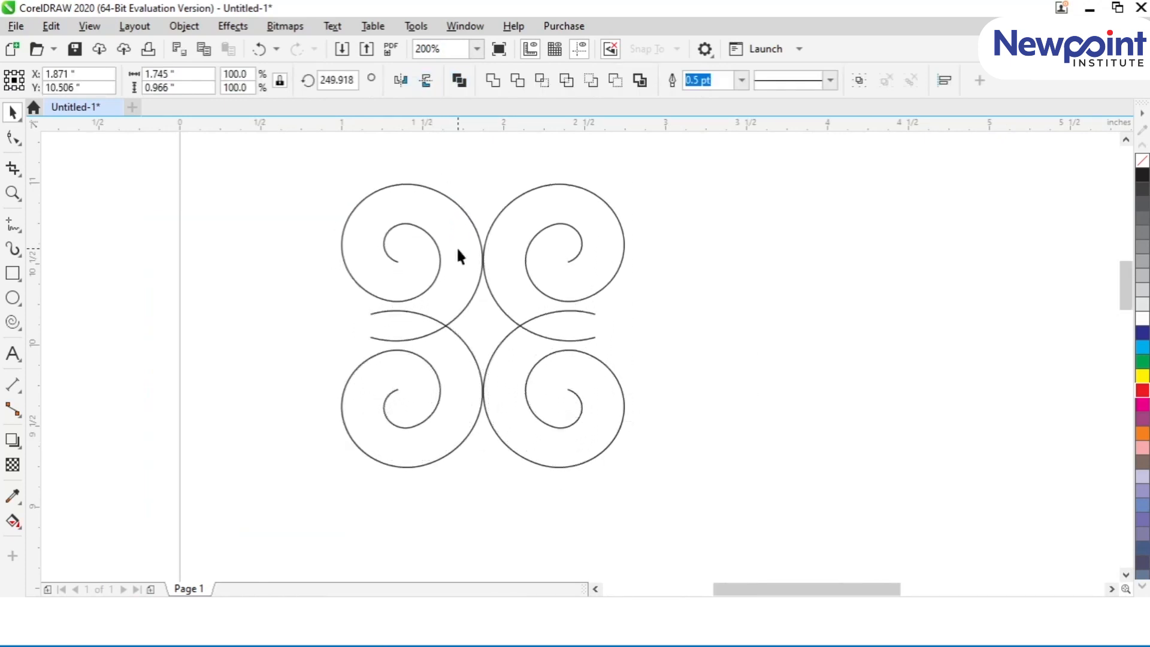
{"action": "key", "text": "Up"}
{"action": "key", "text": "Up"}
{"action": "key", "text": "Up"}
{"action": "key", "text": "Up"}
{"action": "key", "text": "Up"}
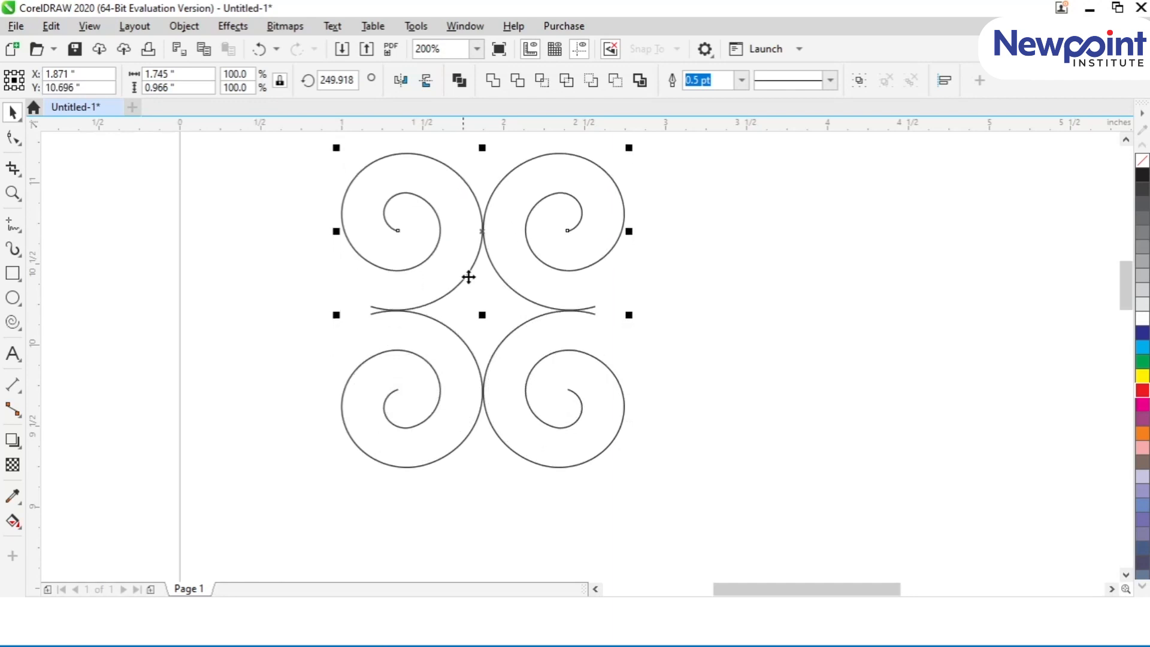
{"action": "key", "text": "F4"}
{"action": "left_click", "coordinate": [242, 418]}
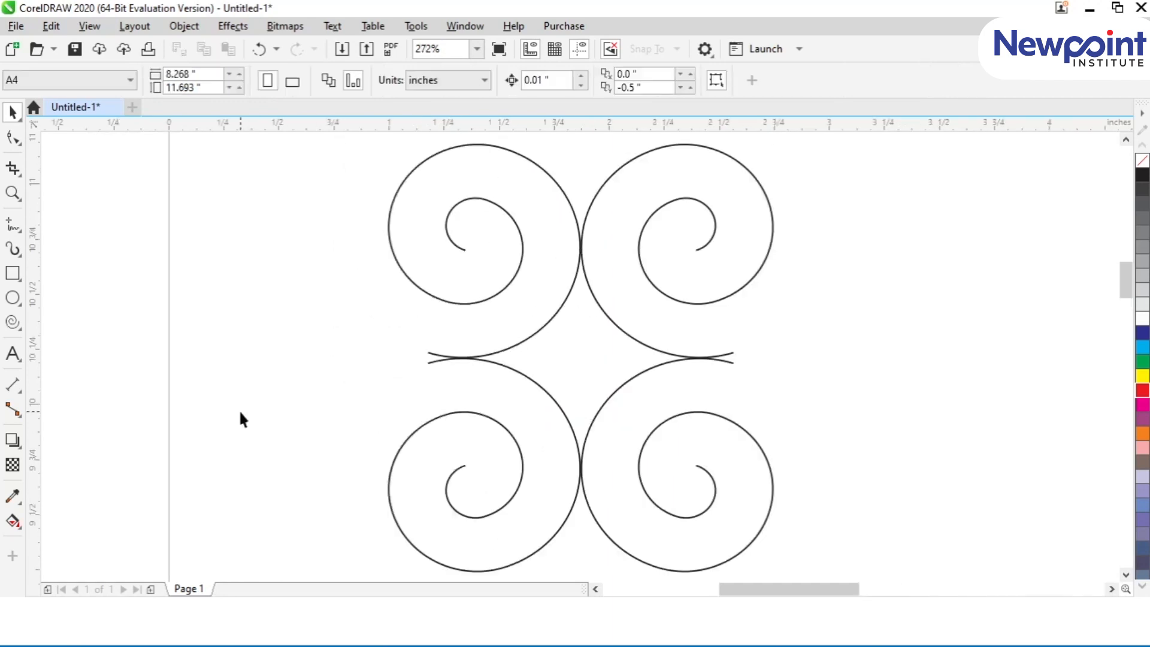
Step: Tile the four-spiral motif across the page's upper part with mirrored copies to the right, downward and to the right again
{"action": "key", "text": "shift+F4"}
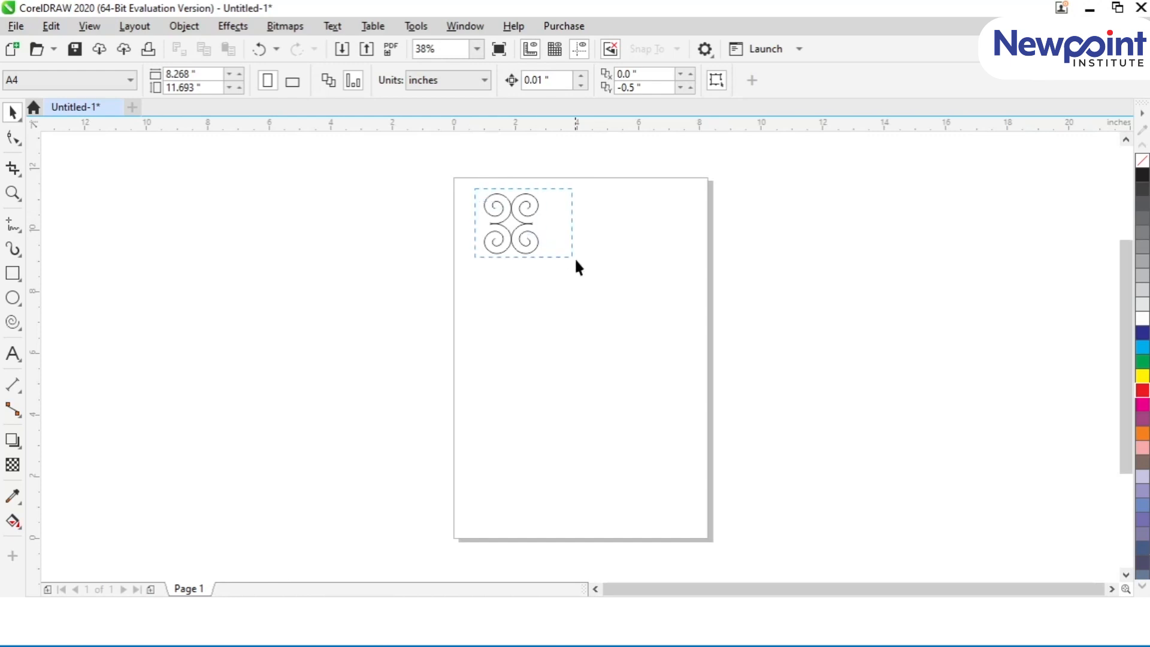
{"action": "left_click_drag", "start_coordinate": [575, 260], "coordinate": [589, 275]}
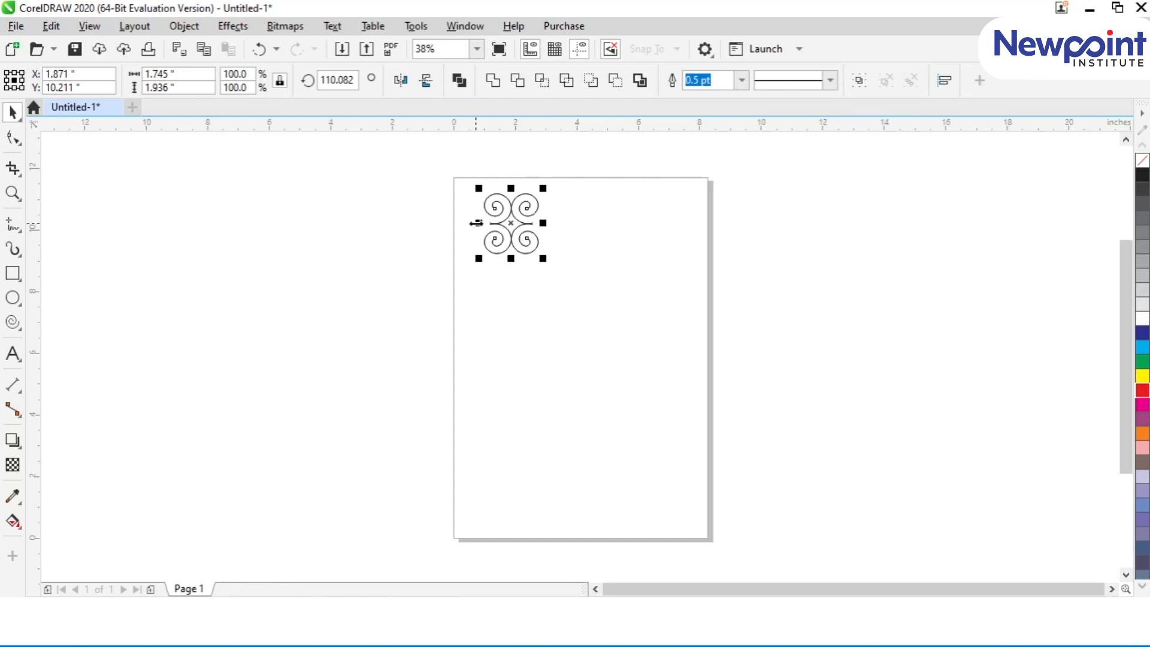
{"action": "left_click_drag", "start_coordinate": [476, 223], "coordinate": [557, 223]}
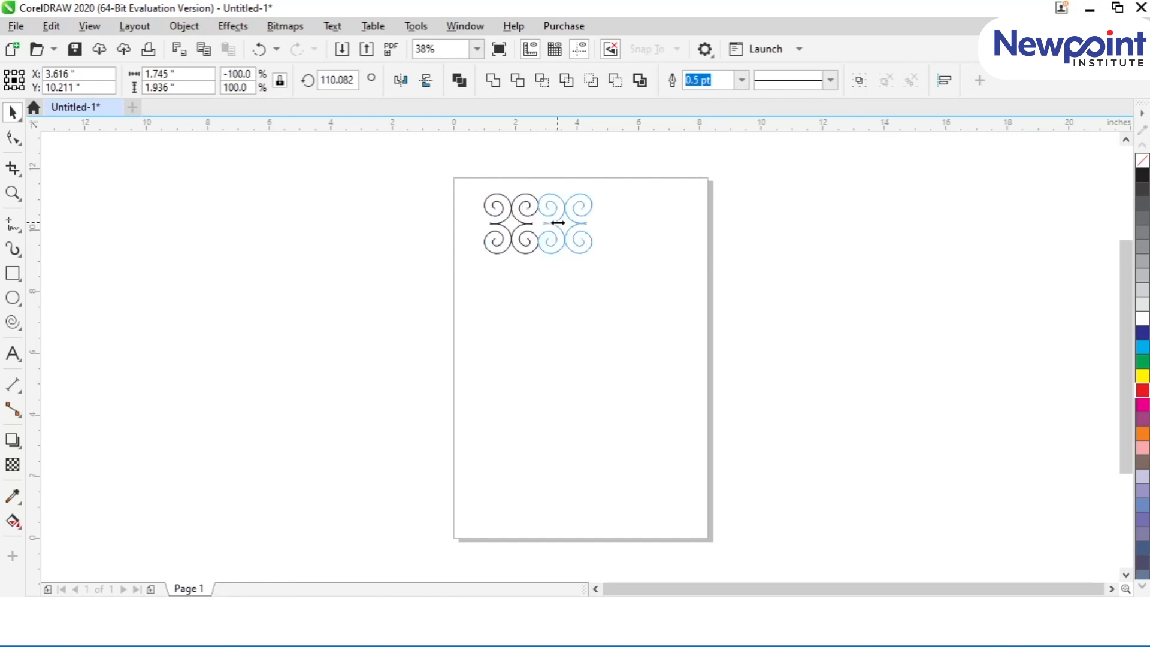
{"action": "left_click_drag", "start_coordinate": [558, 223], "coordinate": [549, 224]}
{"action": "left_click_drag", "start_coordinate": [548, 224], "coordinate": [549, 224]}
{"action": "left_click_drag", "start_coordinate": [632, 302], "coordinate": [427, 172]}
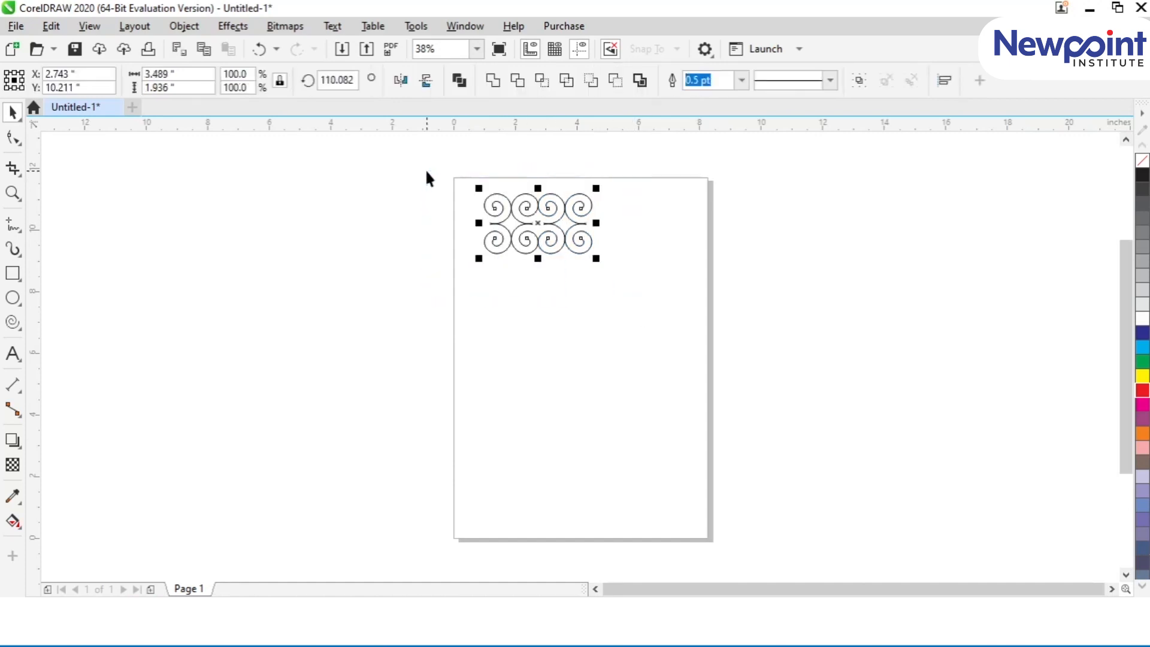
{"action": "left_click_drag", "start_coordinate": [537, 188], "coordinate": [535, 270]}
{"action": "left_click_drag", "start_coordinate": [457, 174], "coordinate": [653, 345]}
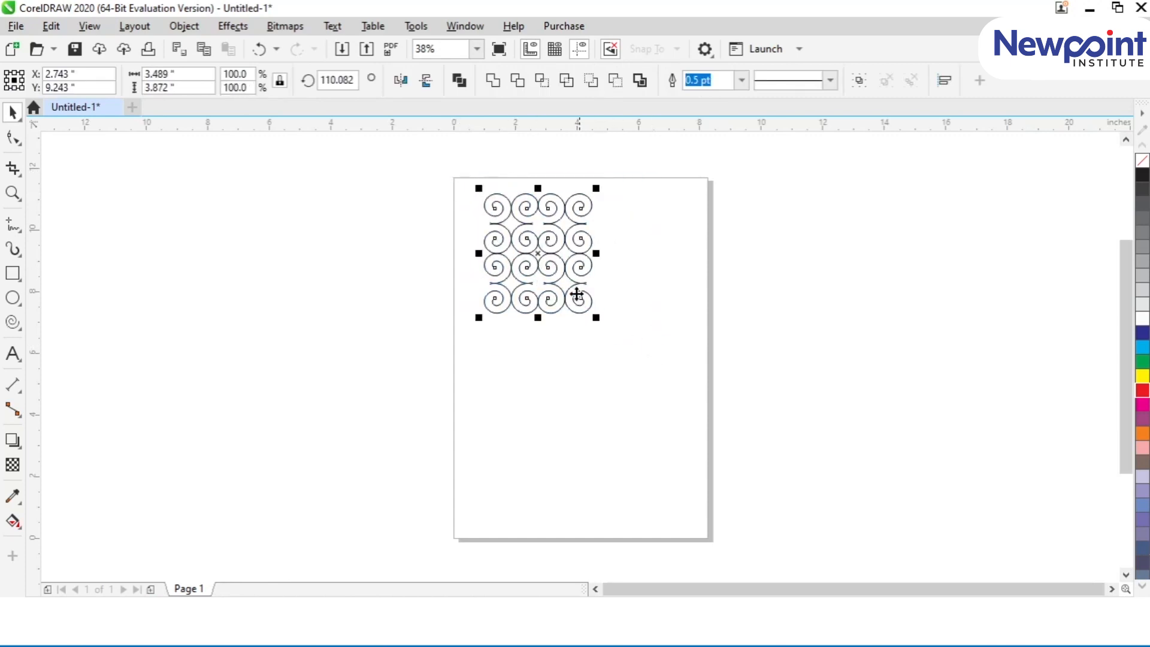
{"action": "left_click_drag", "start_coordinate": [478, 253], "coordinate": [596, 252]}
{"action": "left_click", "coordinate": [718, 347]}
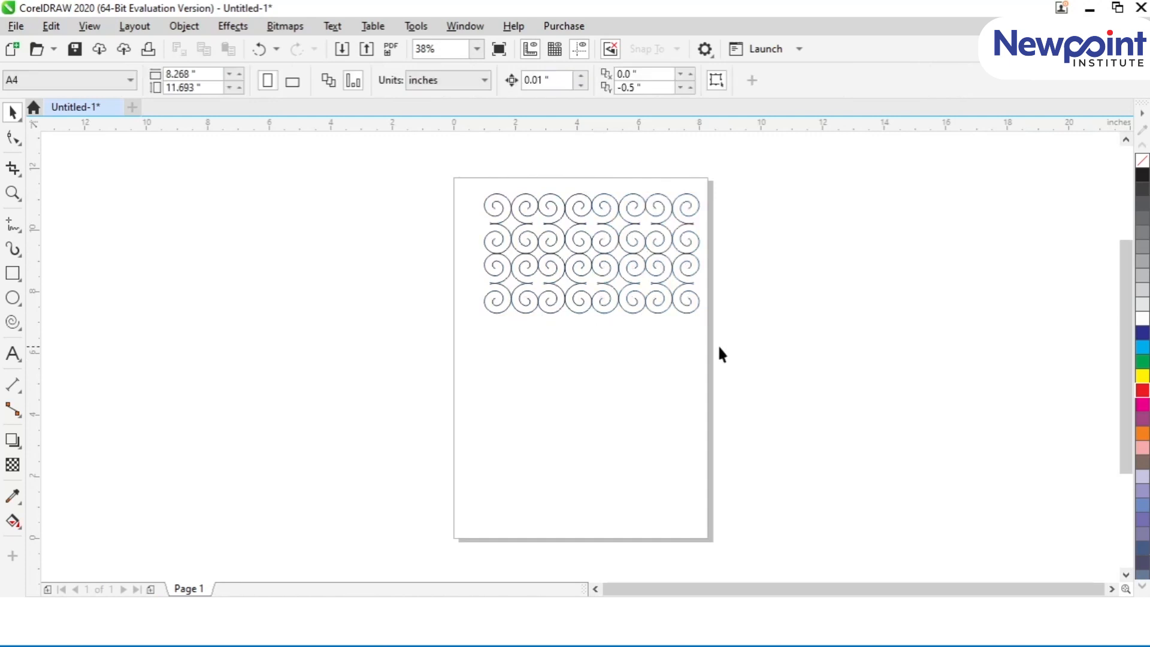
Step: Delete all spiral columns except the leftmost one and select that column's top spiral
{"action": "left_click_drag", "start_coordinate": [730, 366], "coordinate": [635, 365]}
{"action": "key", "text": "Delete"}
{"action": "key", "text": "F2"}
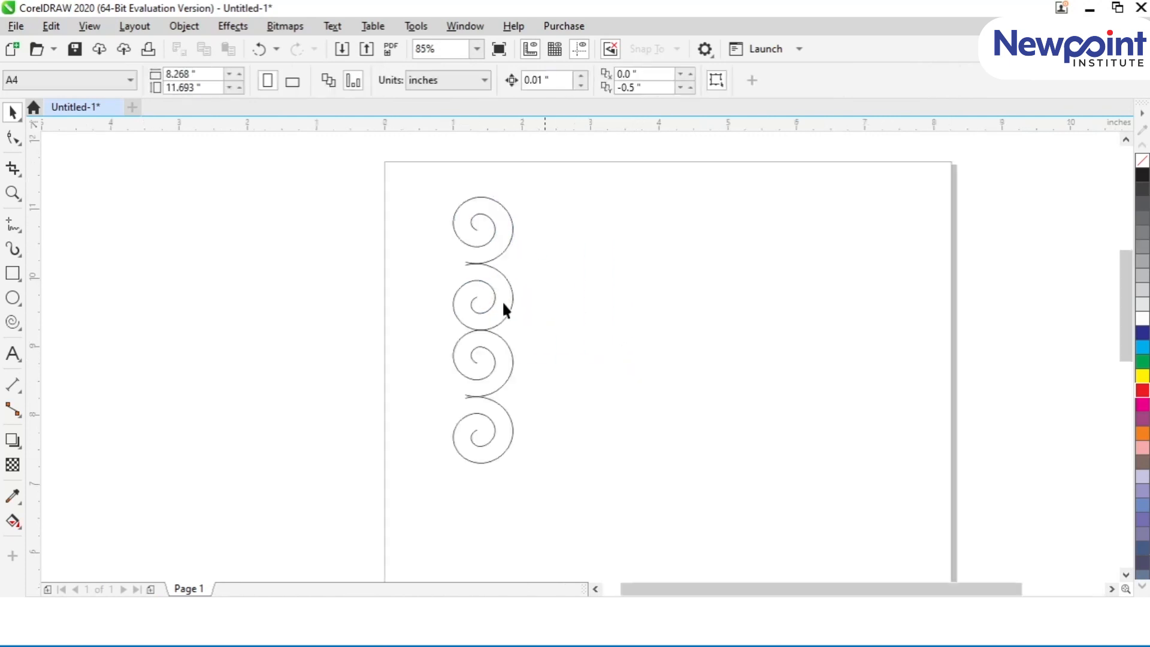
{"action": "left_click", "coordinate": [473, 251]}
{"action": "scroll", "coordinate": [473, 252], "scroll_direction": "up", "scroll_amount": 2}
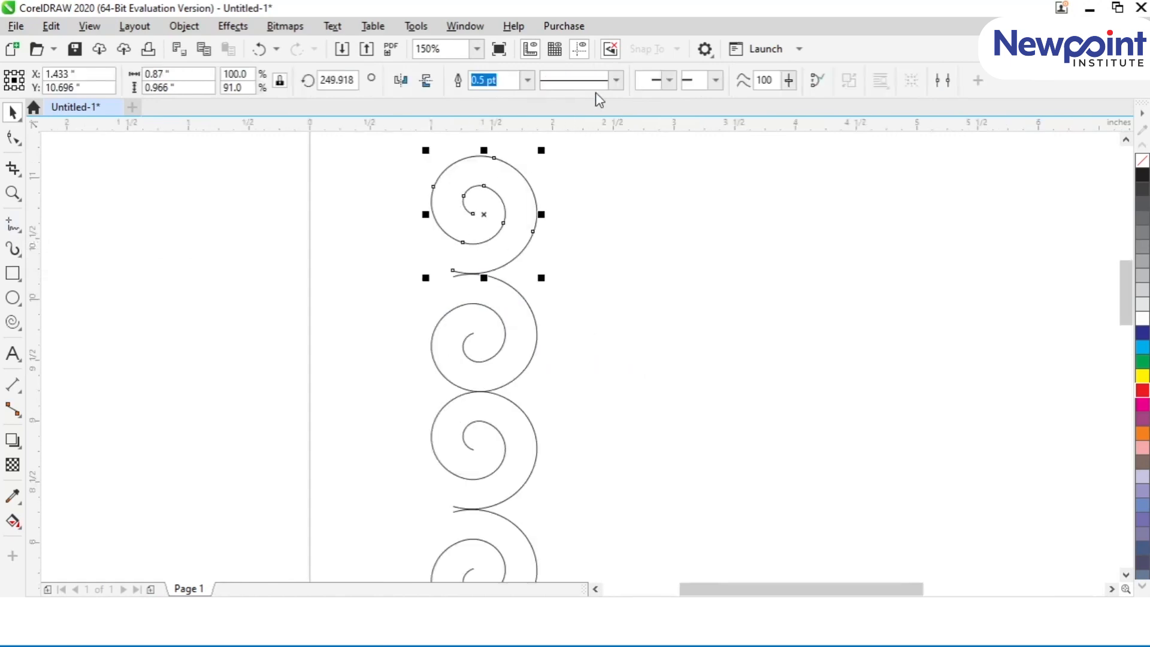
Step: Try a solid triangular arrowhead on the inner end of the selected top spiral
{"action": "left_click", "coordinate": [663, 80]}
{"action": "left_click", "coordinate": [661, 164]}
{"action": "left_click", "coordinate": [669, 80]}
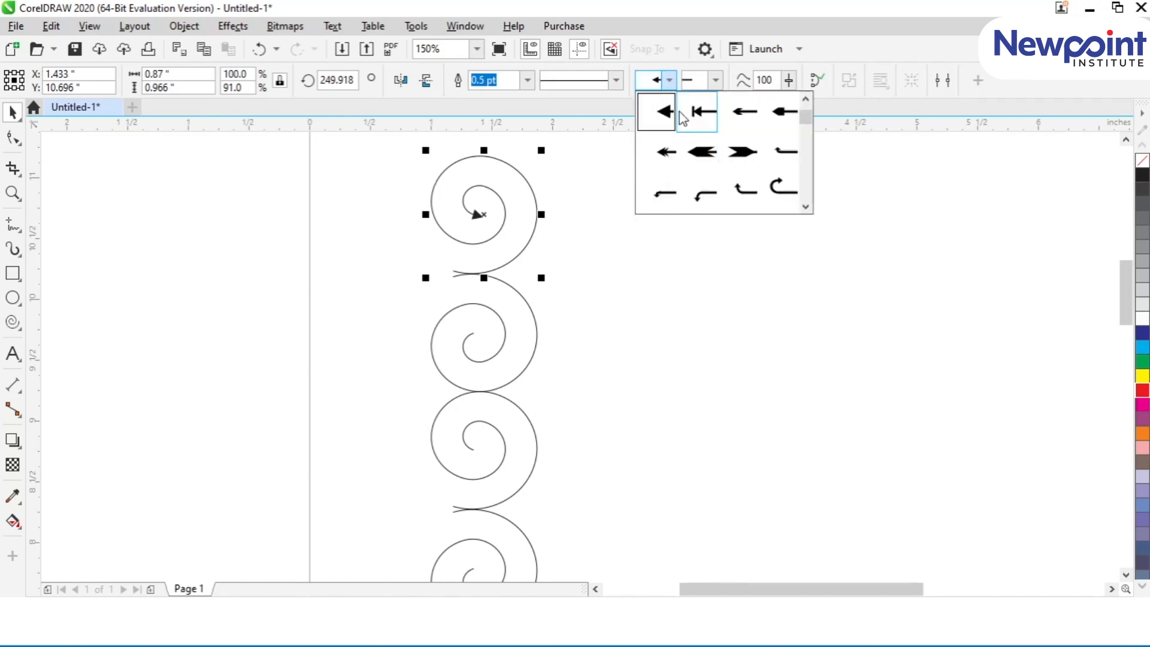
{"action": "left_click", "coordinate": [696, 85]}
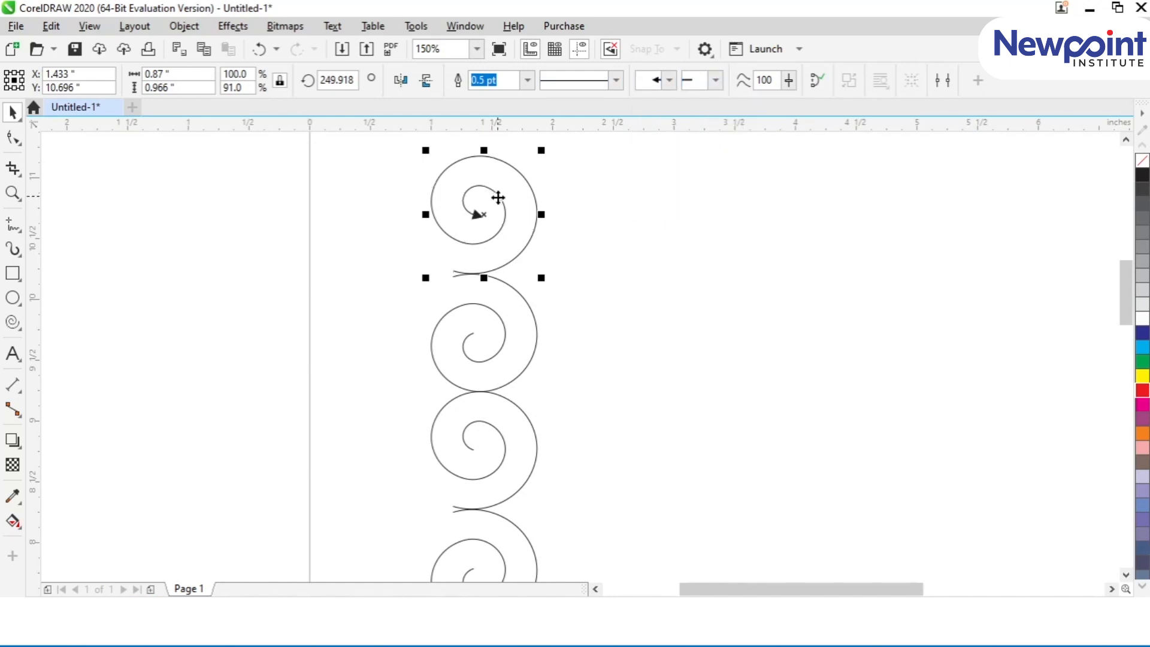
{"action": "key", "text": "ctrl+z"}
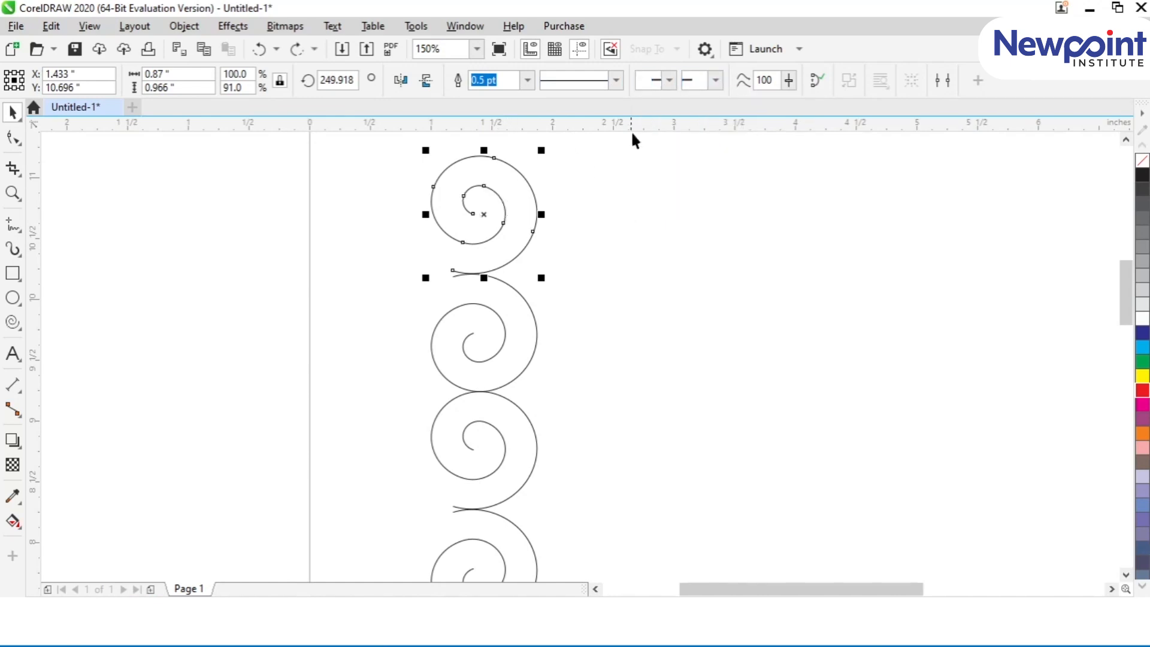
Step: Give the top spiral an open arrowhead at its outer end and set its outline width to 1.5 pt
{"action": "left_click", "coordinate": [716, 80]}
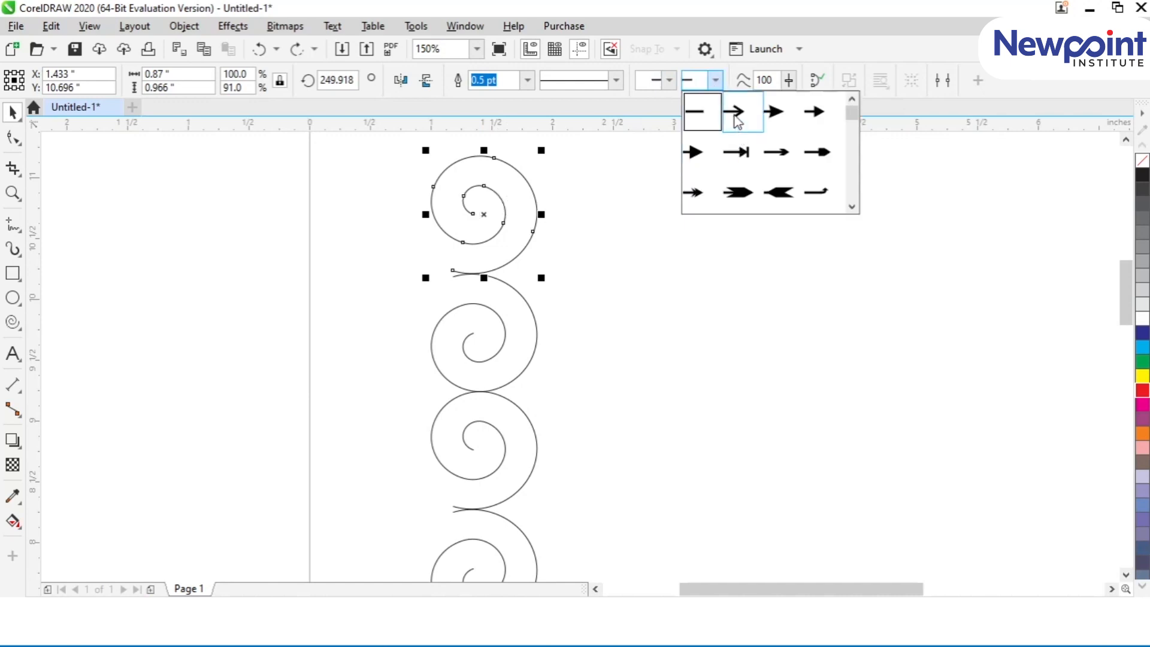
{"action": "left_click", "coordinate": [736, 117]}
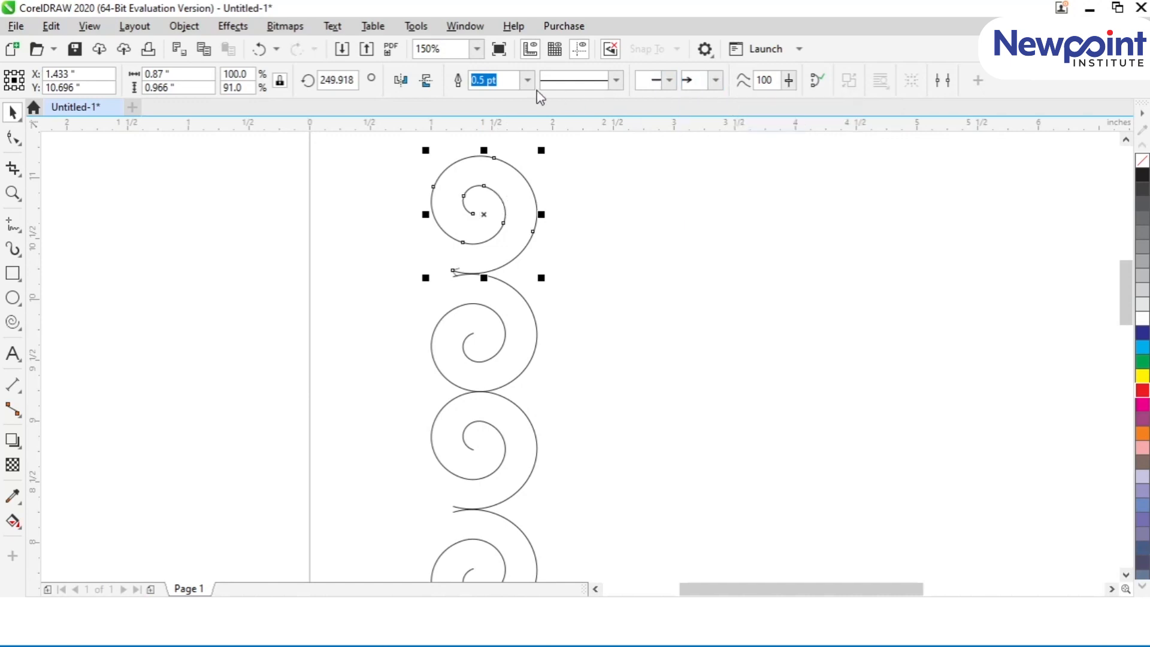
{"action": "type", "text": "1.5"}
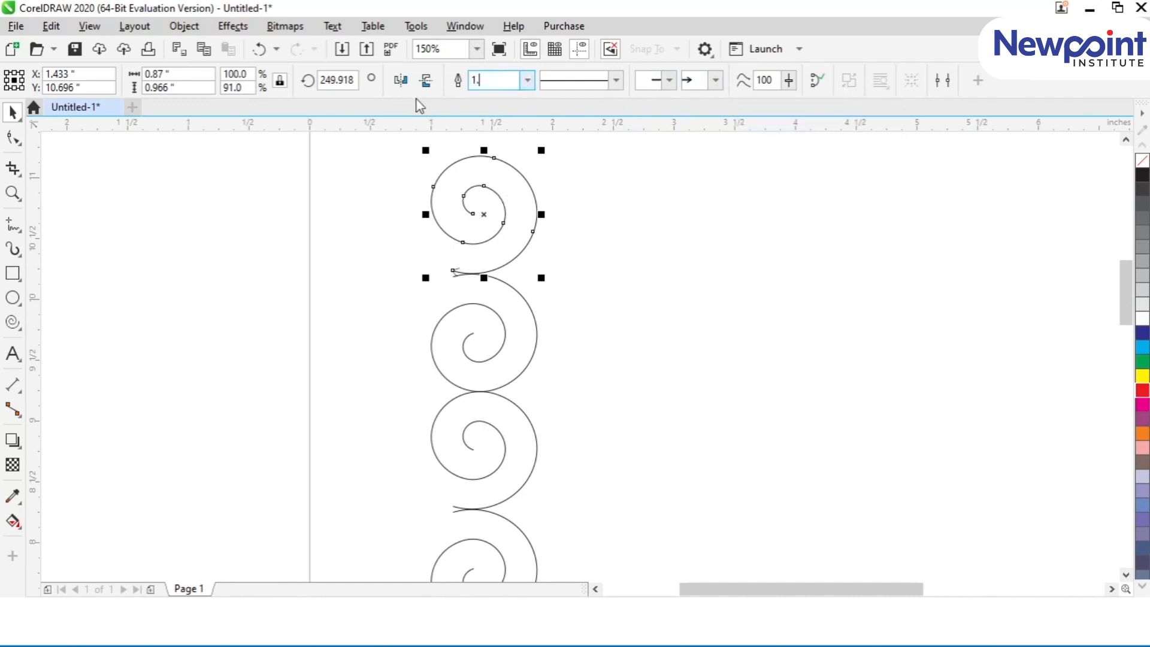
{"action": "key", "text": "Return"}
{"action": "left_click", "coordinate": [438, 277]}
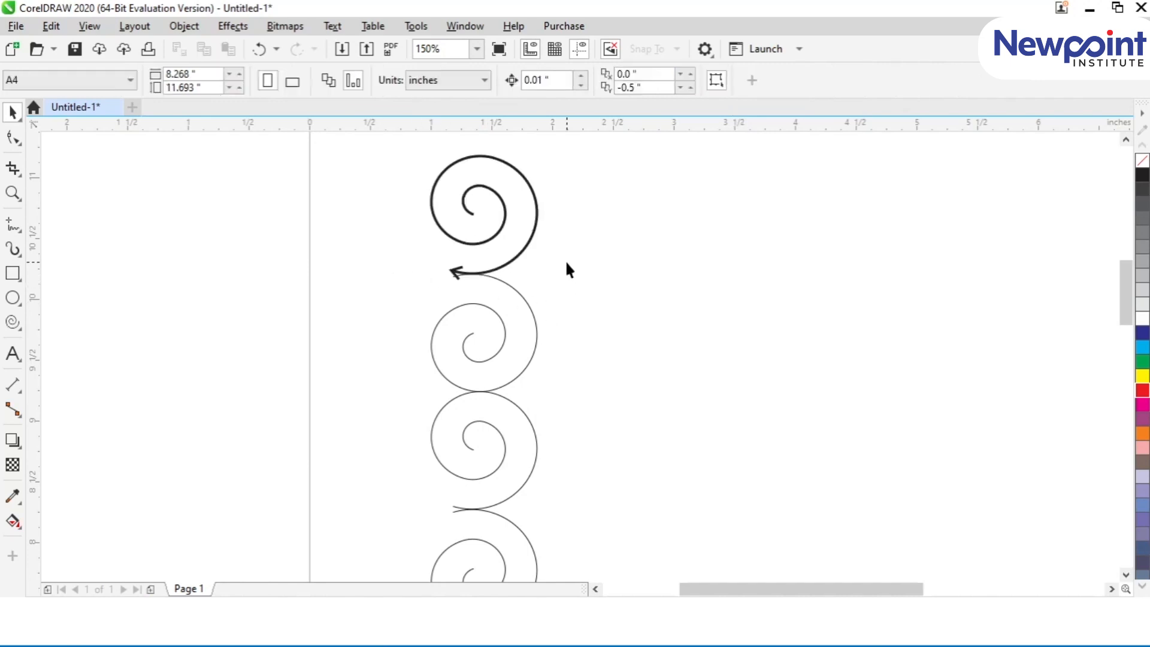
Step: Delete the three thin spirals below the arrow-tipped spiral
{"action": "left_click_drag", "start_coordinate": [440, 386], "coordinate": [584, 577]}
{"action": "key", "text": "Delete"}
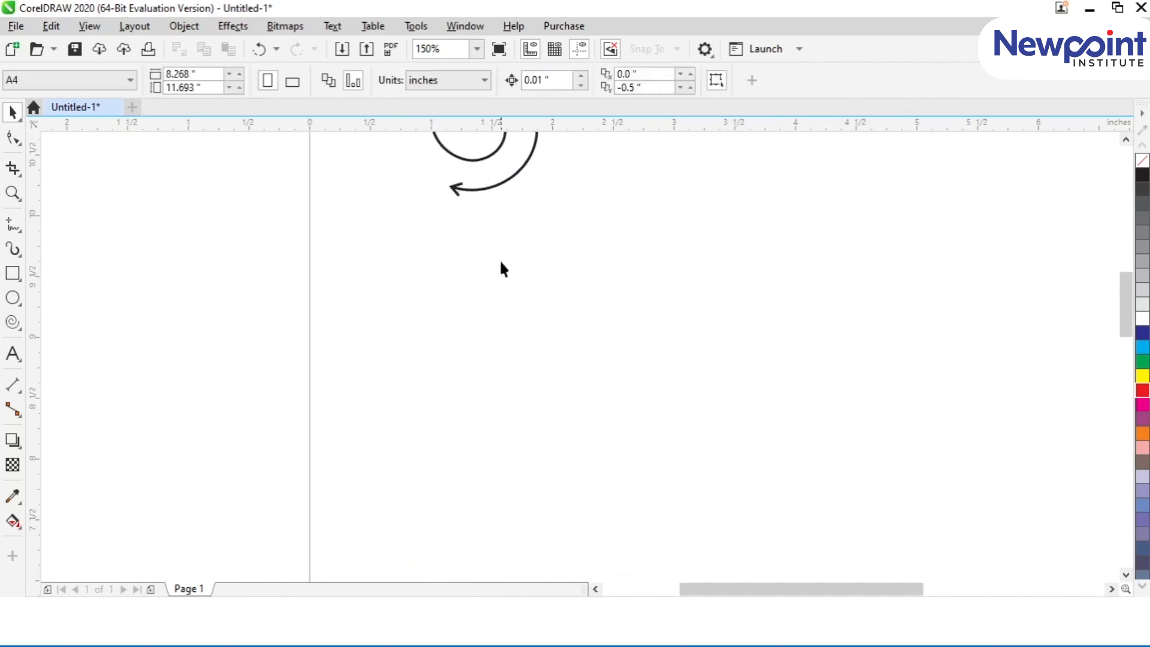
{"action": "key", "text": "F4"}
Step: Add a solid round dot to the inner end of the remaining spiral
{"action": "left_click", "coordinate": [511, 314]}
{"action": "scroll", "coordinate": [511, 314], "scroll_direction": "down", "scroll_amount": 1}
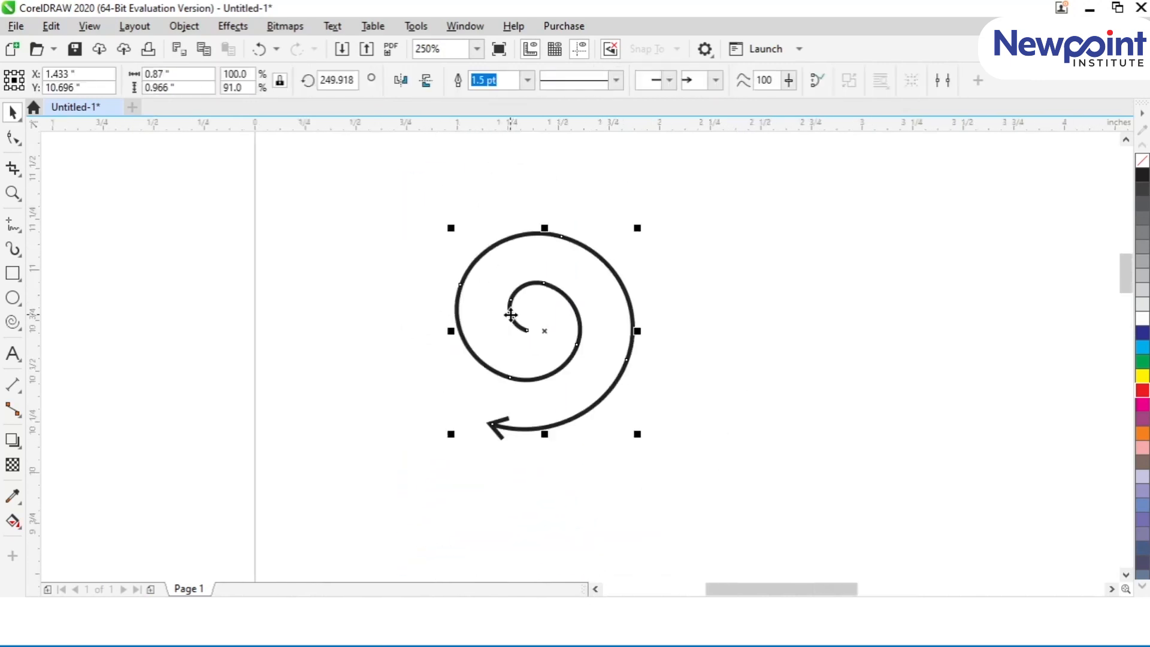
{"action": "scroll", "coordinate": [509, 304], "scroll_direction": "down", "scroll_amount": 2}
{"action": "scroll", "coordinate": [509, 305], "scroll_direction": "up", "scroll_amount": 2}
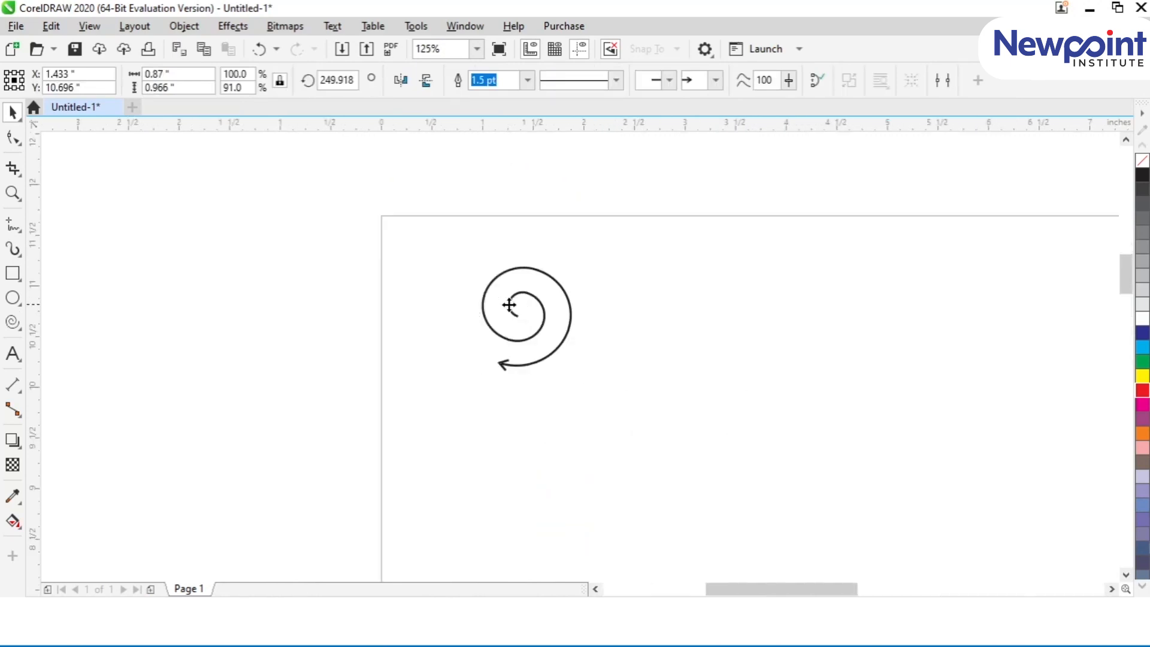
{"action": "left_click", "coordinate": [669, 80]}
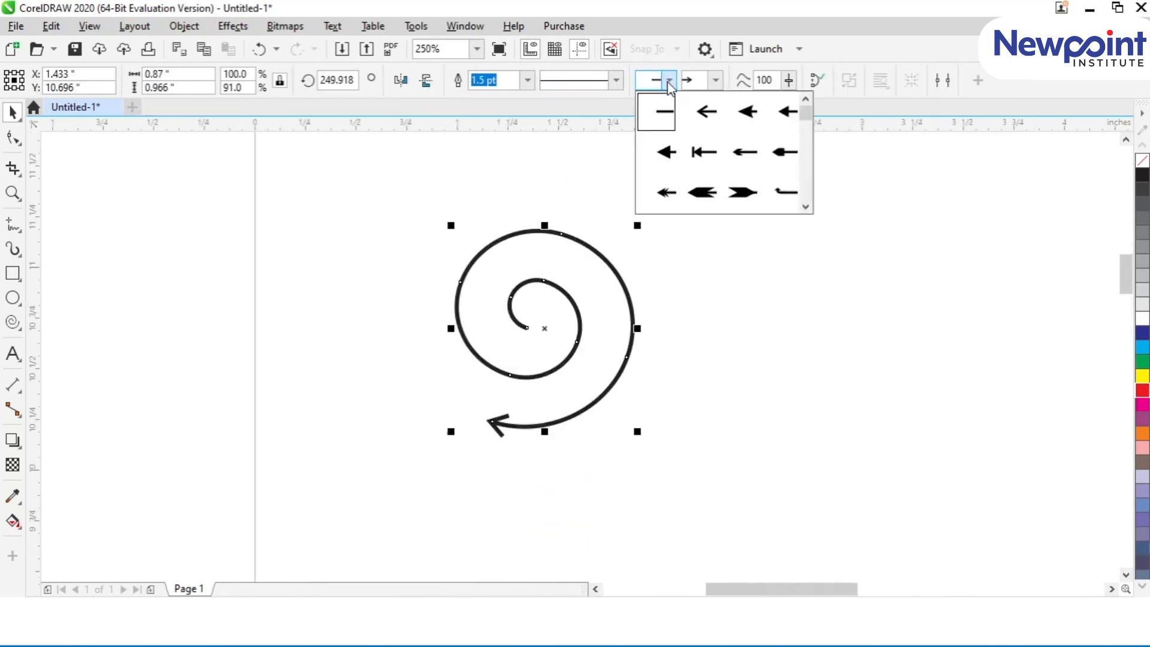
{"action": "left_click", "coordinate": [805, 206]}
{"action": "left_click", "coordinate": [805, 207]}
{"action": "left_click", "coordinate": [805, 207]}
{"action": "left_click", "coordinate": [805, 207]}
{"action": "left_click", "coordinate": [746, 111]}
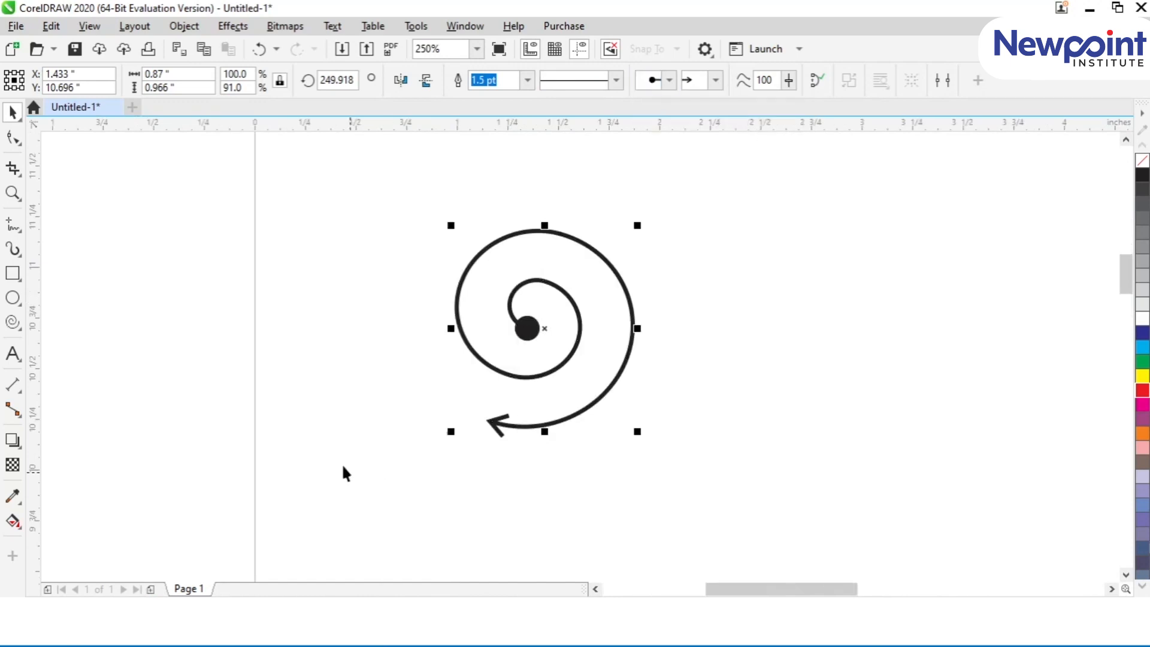
{"action": "left_click", "coordinate": [353, 295]}
Step: Mirror a copy of the spiral to the right and a copy of that pair upward to form a four-spiral motif
{"action": "left_click", "coordinate": [533, 335]}
{"action": "left_click_drag", "start_coordinate": [451, 328], "coordinate": [665, 326]}
{"action": "left_click_drag", "start_coordinate": [375, 194], "coordinate": [986, 516]}
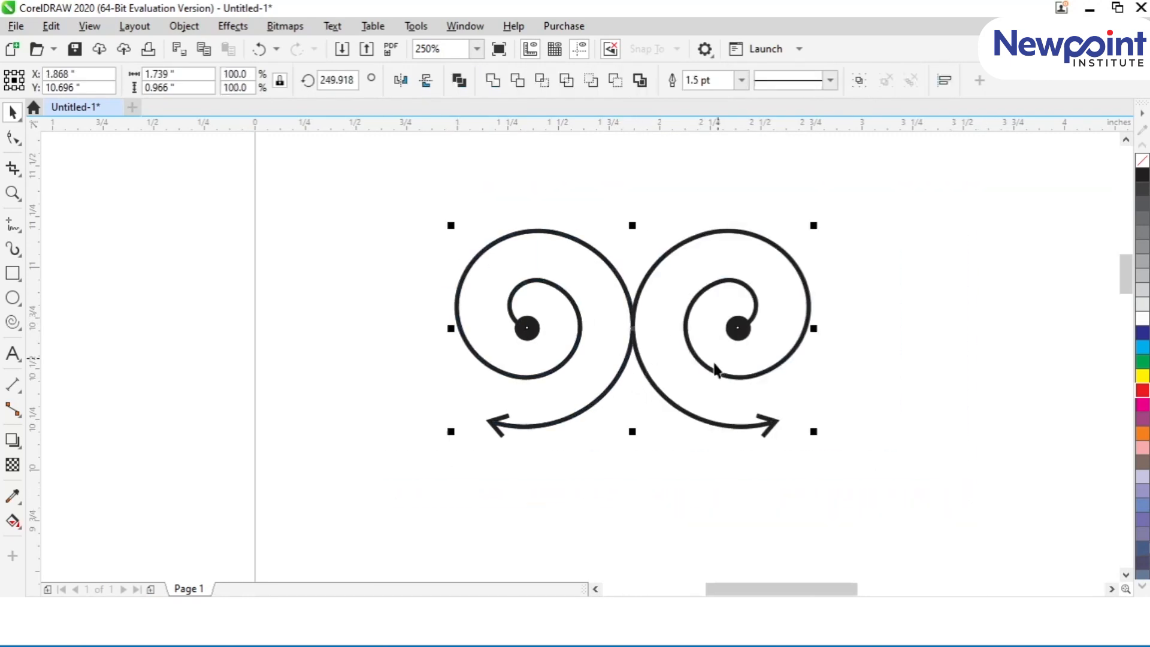
{"action": "left_click_drag", "start_coordinate": [632, 431], "coordinate": [635, 206]}
{"action": "scroll", "coordinate": [619, 355], "scroll_direction": "down", "scroll_amount": 3}
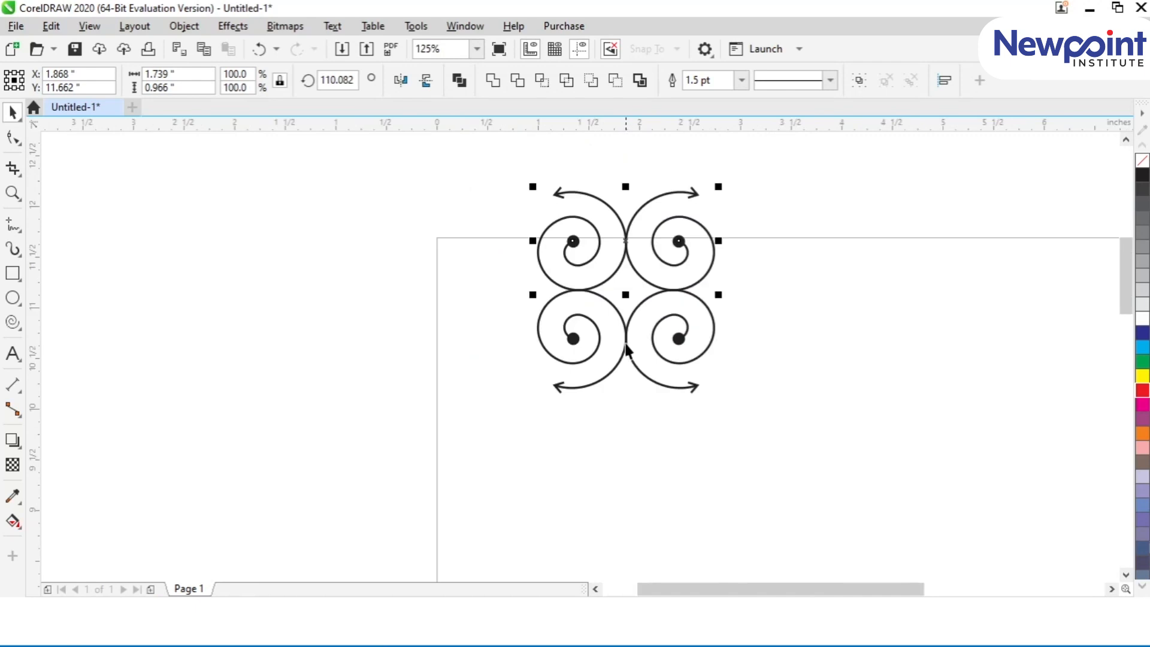
{"action": "scroll", "coordinate": [629, 343], "scroll_direction": "up", "scroll_amount": 1}
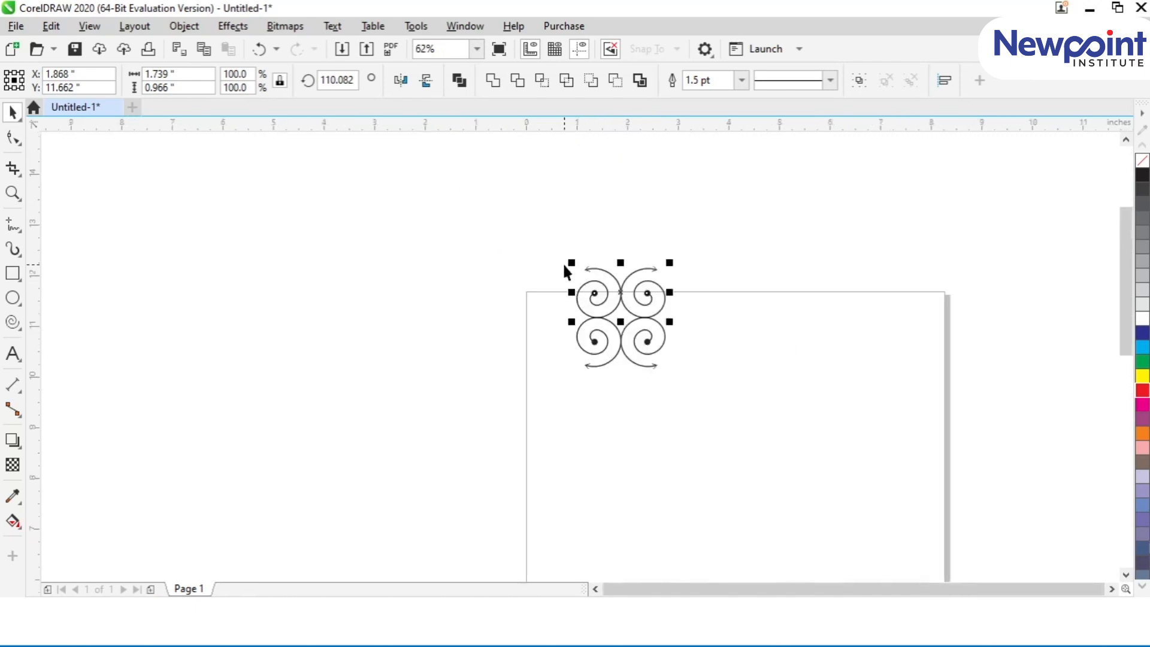
Step: Move the four-spiral motif down onto the page and mirror a copy of it to the right
{"action": "left_click_drag", "start_coordinate": [544, 224], "coordinate": [687, 386]}
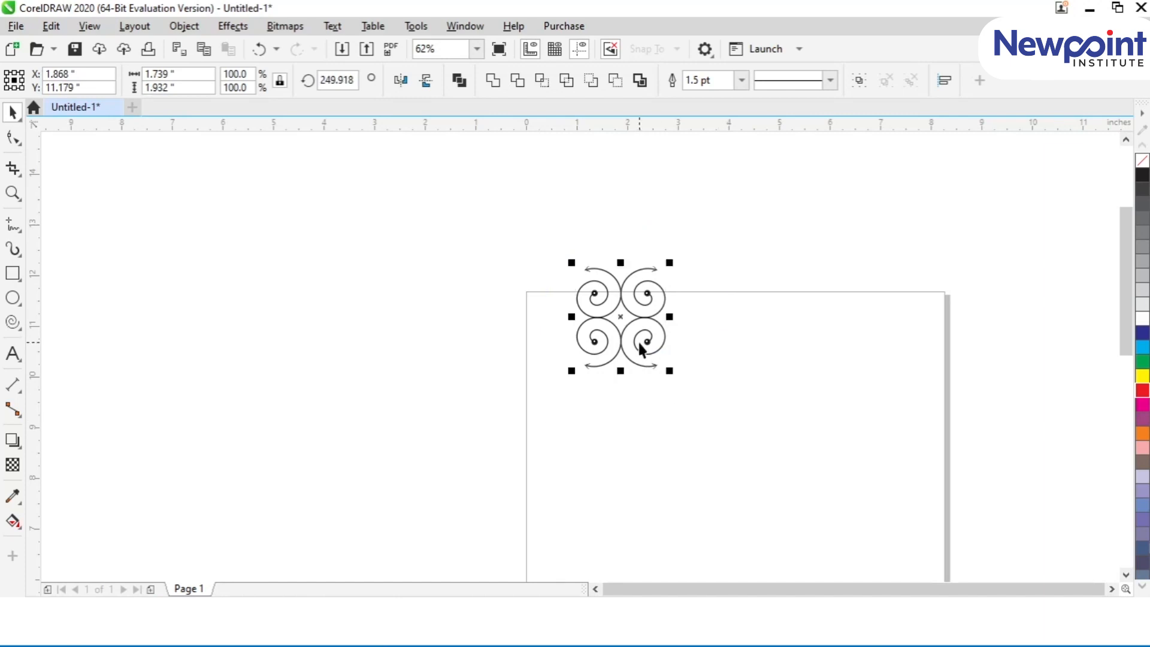
{"action": "left_click_drag", "start_coordinate": [618, 317], "coordinate": [670, 395]}
{"action": "right_click", "coordinate": [669, 395]}
{"action": "left_click_drag", "start_coordinate": [494, 307], "coordinate": [828, 496]}
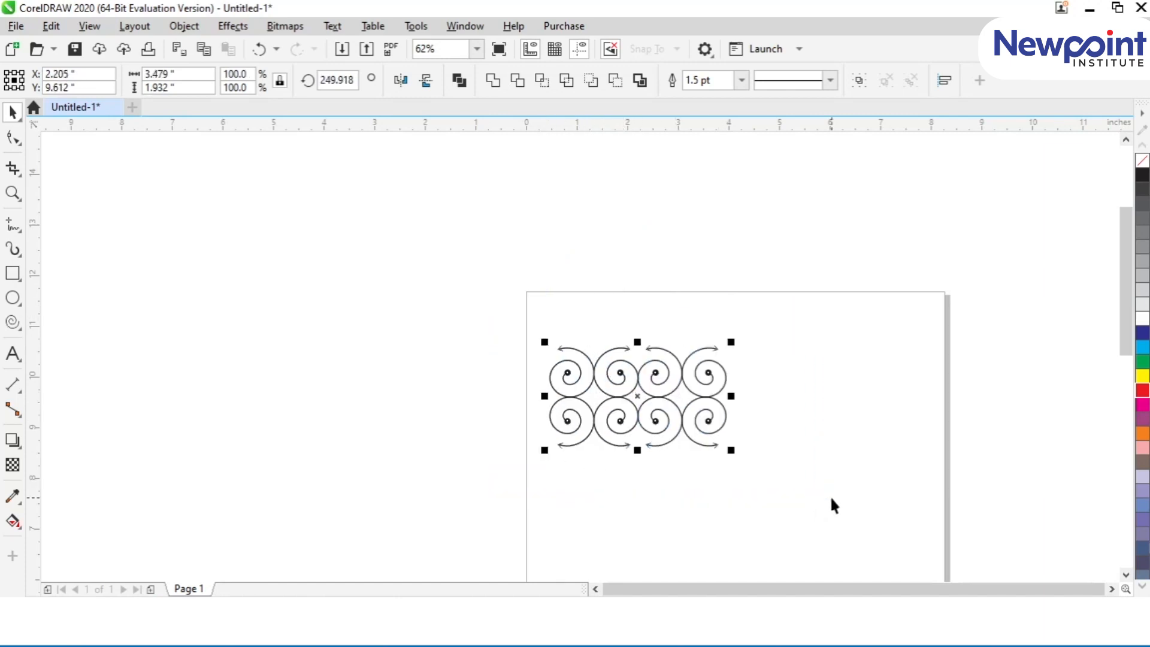
Step: Mirror a copy of the pattern upward, and mirror a copy of the enlarged block to the right
{"action": "left_click_drag", "start_coordinate": [638, 452], "coordinate": [629, 337]}
{"action": "right_click", "coordinate": [628, 336]}
{"action": "left_click_drag", "start_coordinate": [485, 167], "coordinate": [806, 504]}
{"action": "left_click_drag", "start_coordinate": [544, 328], "coordinate": [741, 348]}
{"action": "right_click", "coordinate": [741, 347]}
{"action": "left_click_drag", "start_coordinate": [488, 178], "coordinate": [1065, 526]}
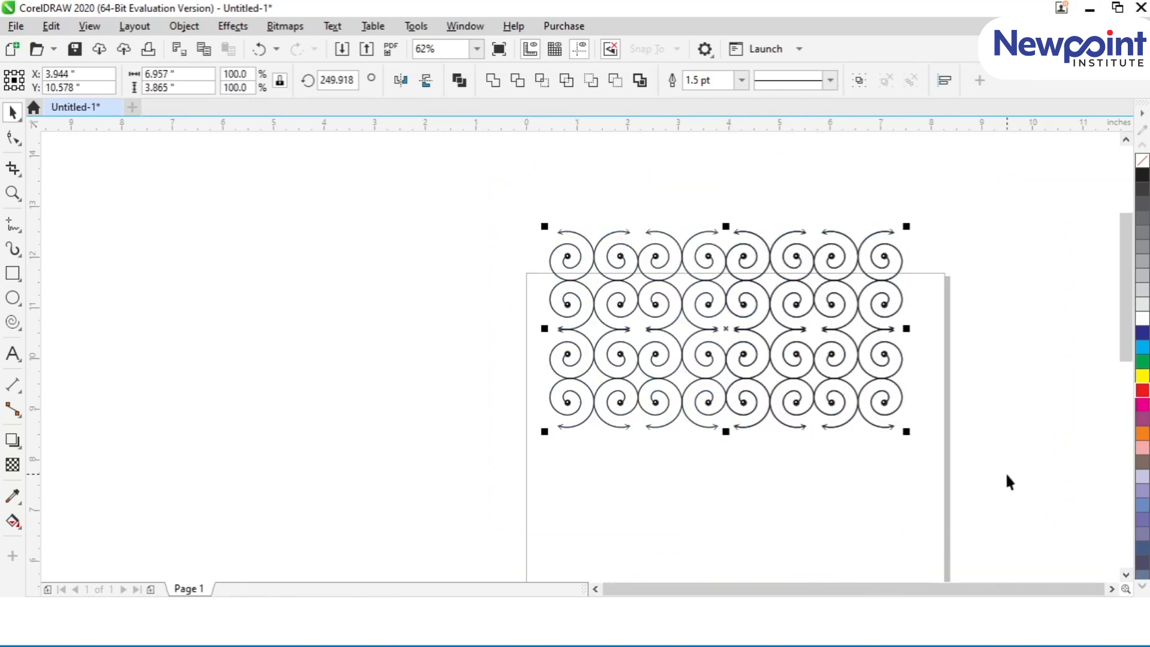
{"action": "key", "text": "ctrl+z"}
{"action": "left_click_drag", "start_coordinate": [457, 192], "coordinate": [909, 466]}
{"action": "left_click_drag", "start_coordinate": [513, 172], "coordinate": [997, 462]}
{"action": "key", "text": "ctrl+shift+z"}
Step: Mirror a copy of the four-row spiral pattern downward to make eight rows of spirals
{"action": "left_click_drag", "start_coordinate": [725, 226], "coordinate": [769, 456]}
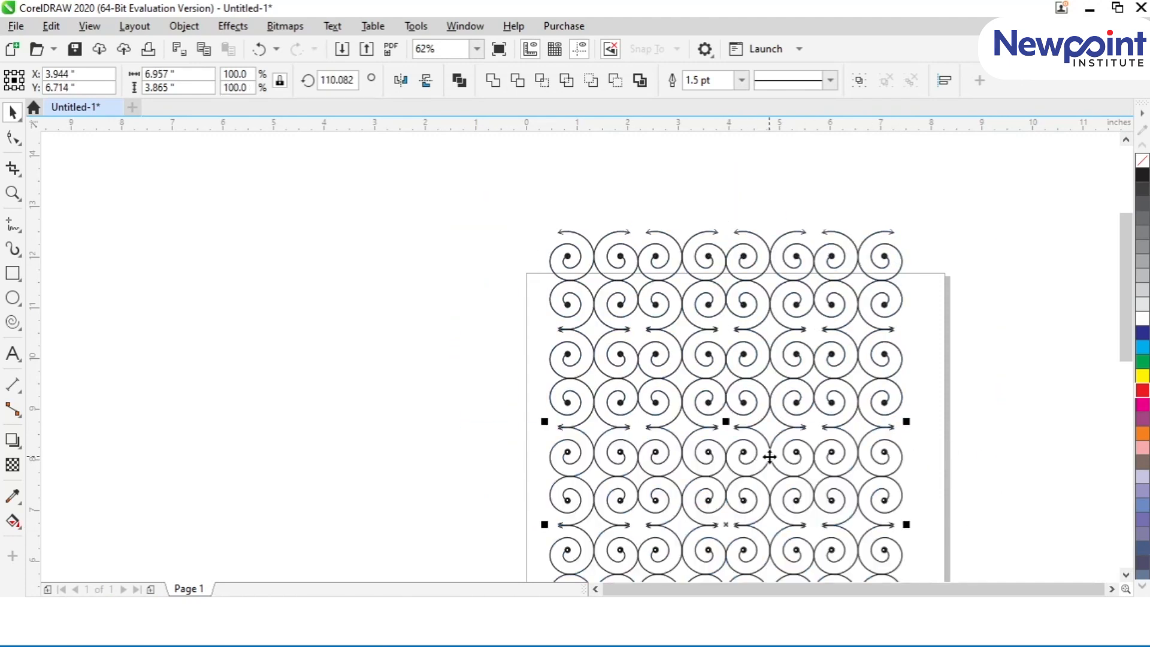
{"action": "key", "text": "F4"}
{"action": "left_click", "coordinate": [209, 338]}
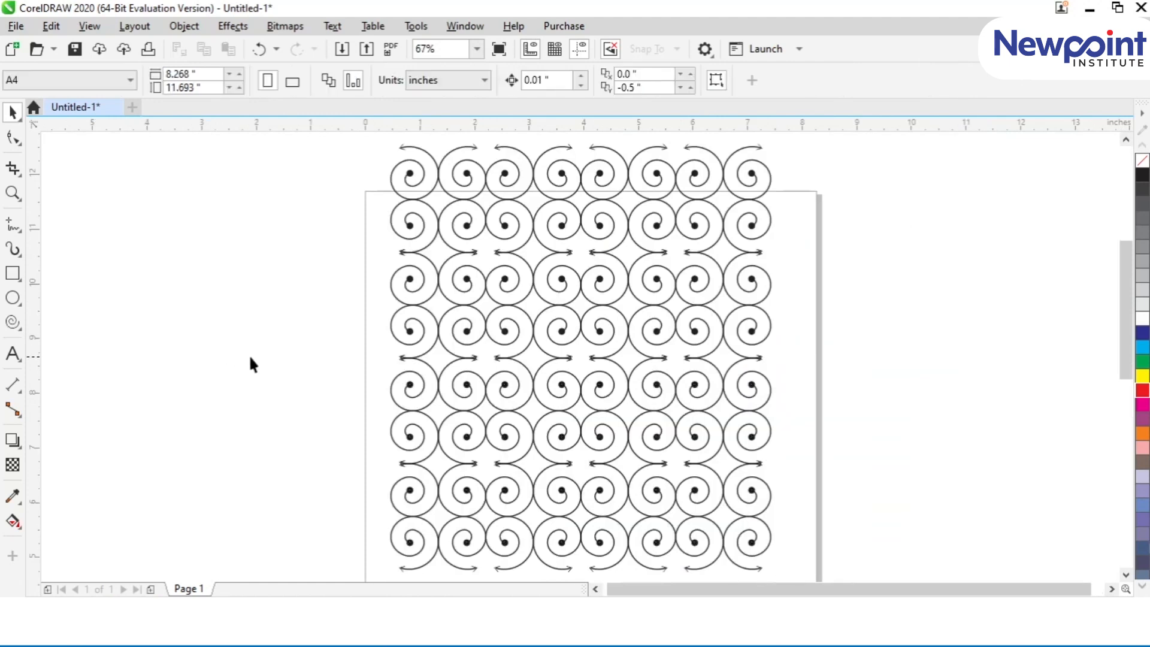
{"action": "key", "text": "F2"}
{"action": "left_click_drag", "start_coordinate": [380, 138], "coordinate": [908, 395]}
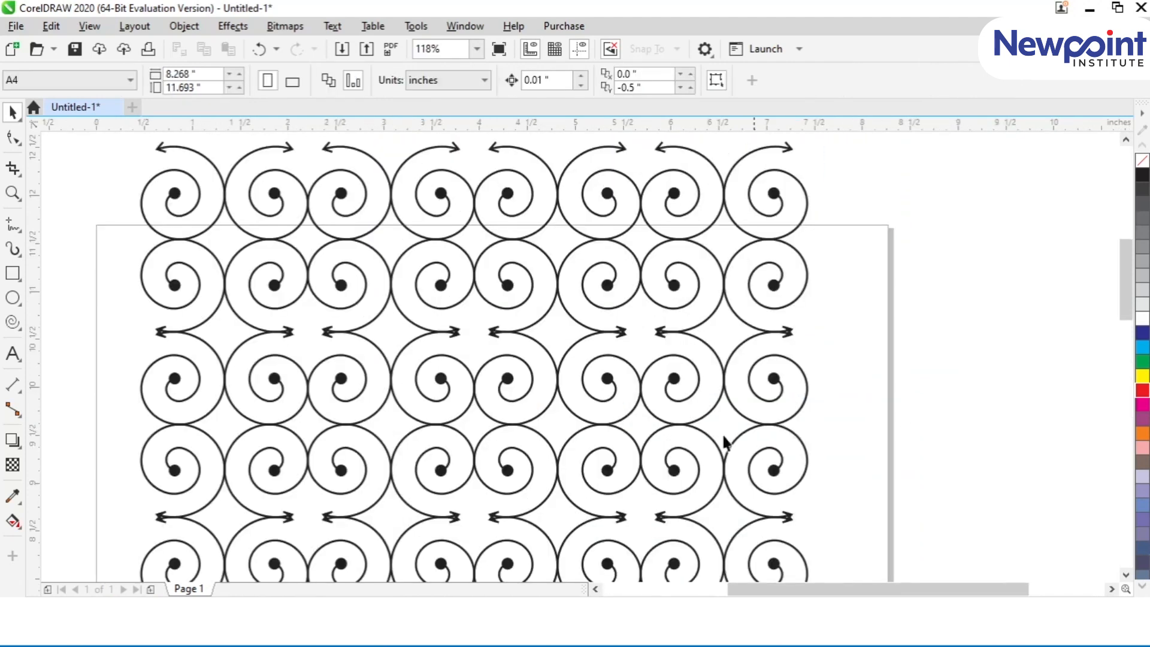
{"action": "left_click", "coordinate": [23, 325]}
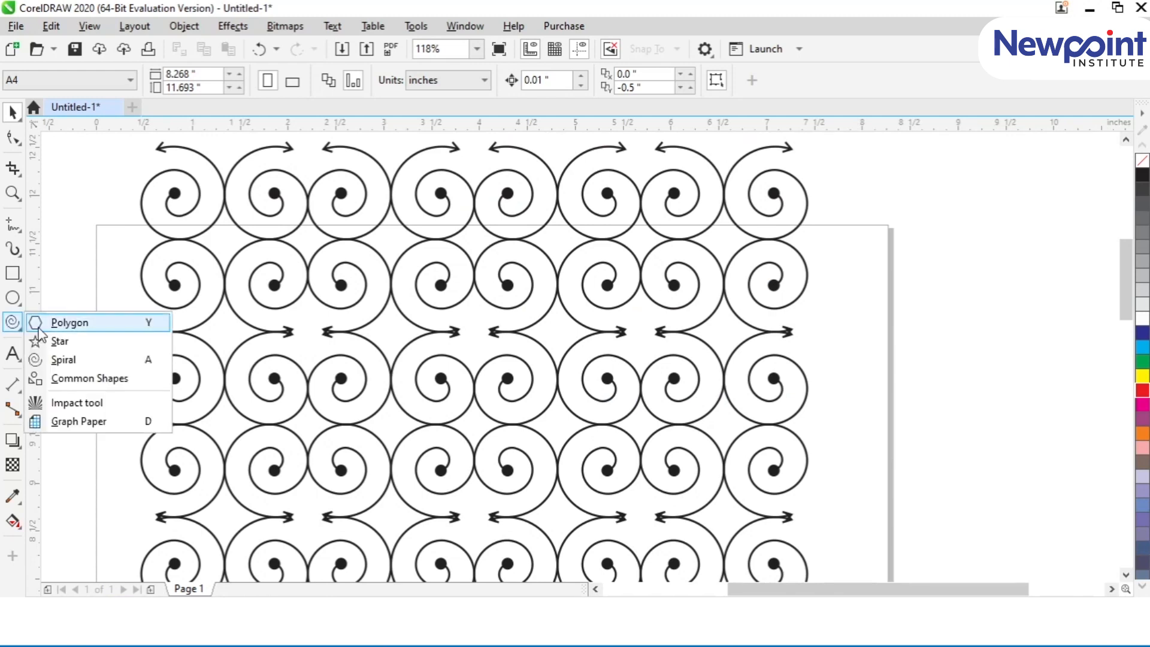
{"action": "left_click", "coordinate": [61, 362]}
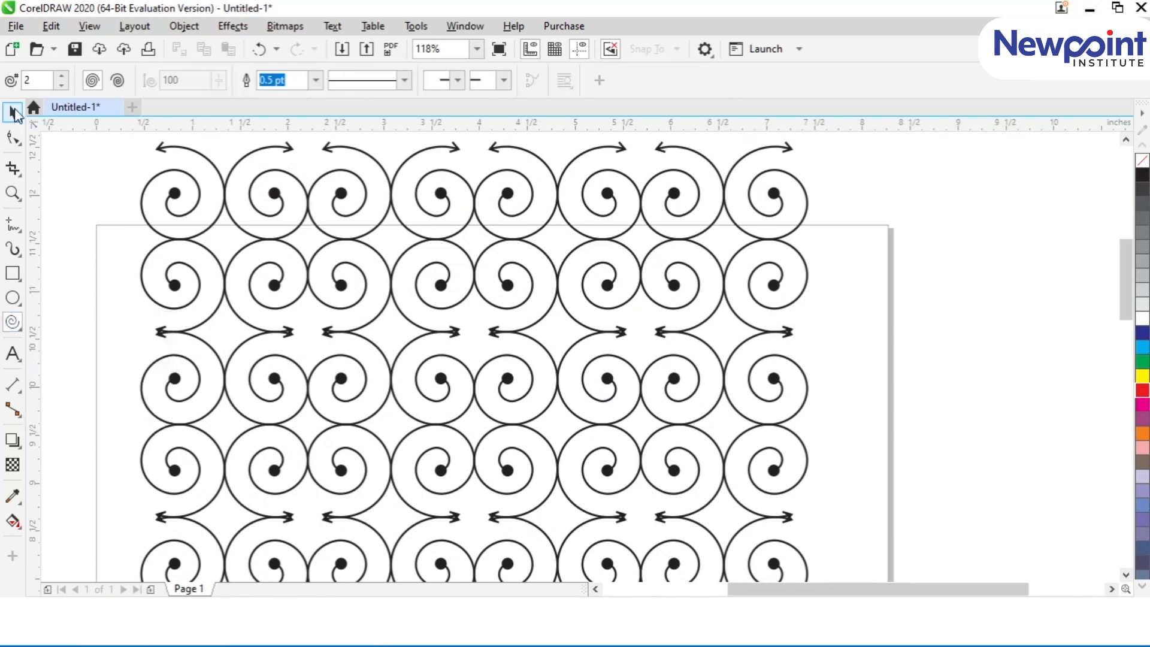
{"action": "left_click", "coordinate": [12, 112]}
Step: Move the whole spiral pattern down inside the page, to about X 4.026 and Y 6.425 inches
{"action": "key", "text": "shift+F4"}
{"action": "left_click_drag", "start_coordinate": [437, 144], "coordinate": [716, 441]}
{"action": "left_click_drag", "start_coordinate": [495, 173], "coordinate": [504, 250]}
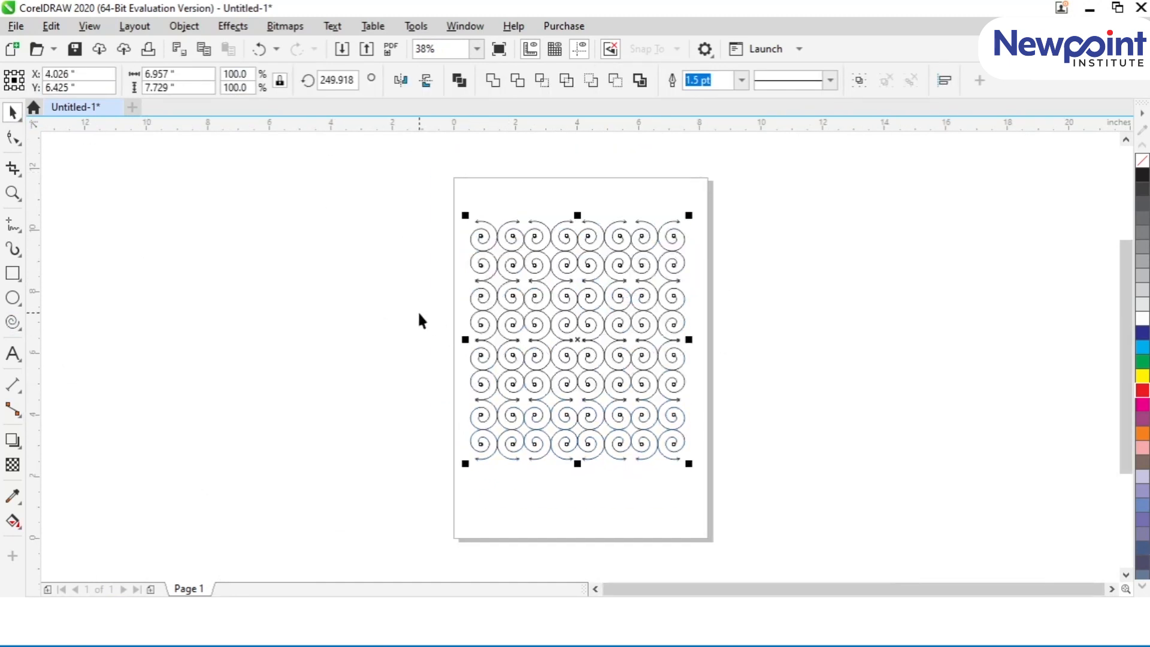
{"action": "left_click", "coordinate": [353, 307]}
Step: Draw a smiley face common shape about 2.8 inches across in the empty area beside the upper left of the page
{"action": "left_click", "coordinate": [13, 321]}
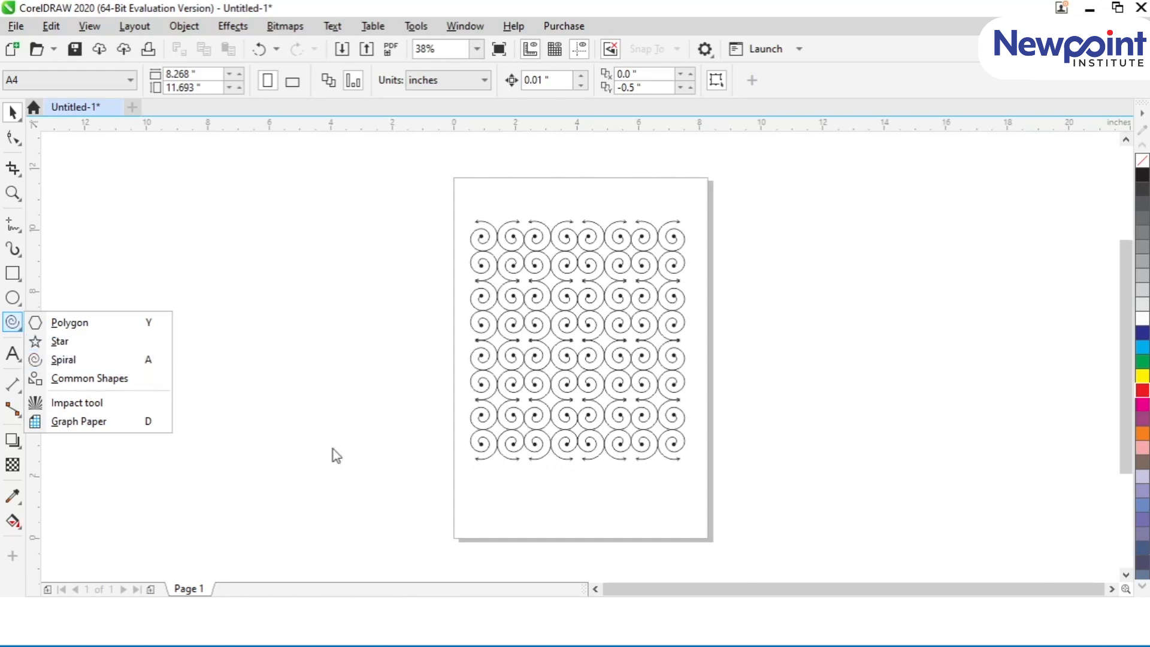
{"action": "left_click", "coordinate": [80, 377]}
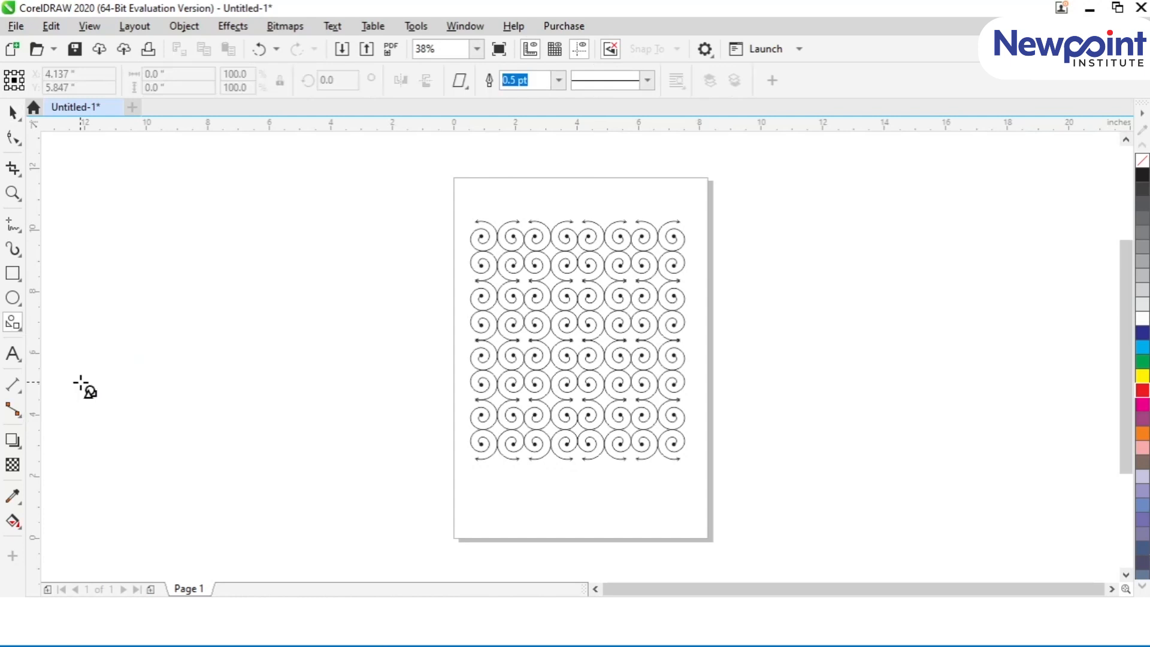
{"action": "left_click", "coordinate": [16, 325]}
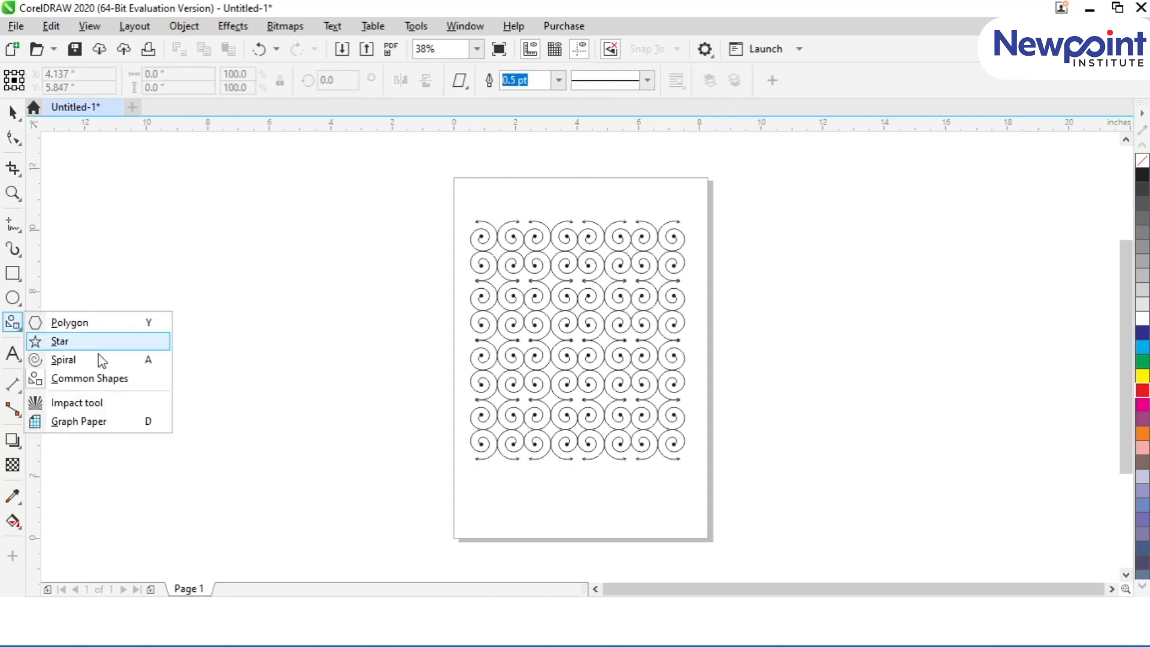
{"action": "left_click", "coordinate": [108, 378]}
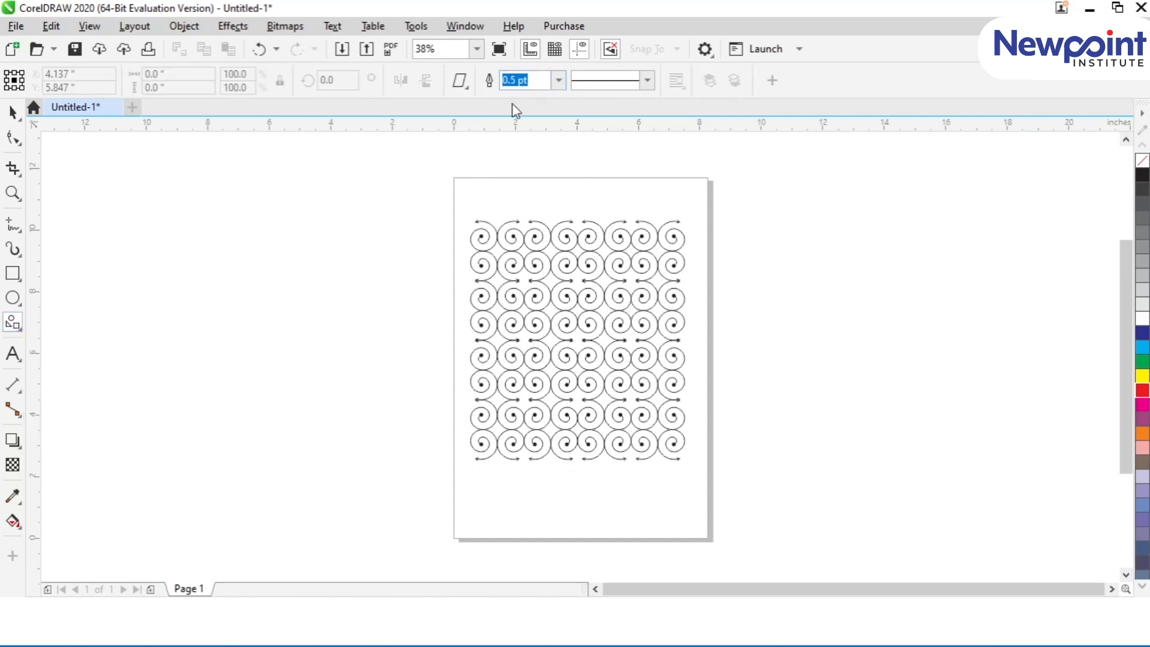
{"action": "left_click", "coordinate": [460, 82]}
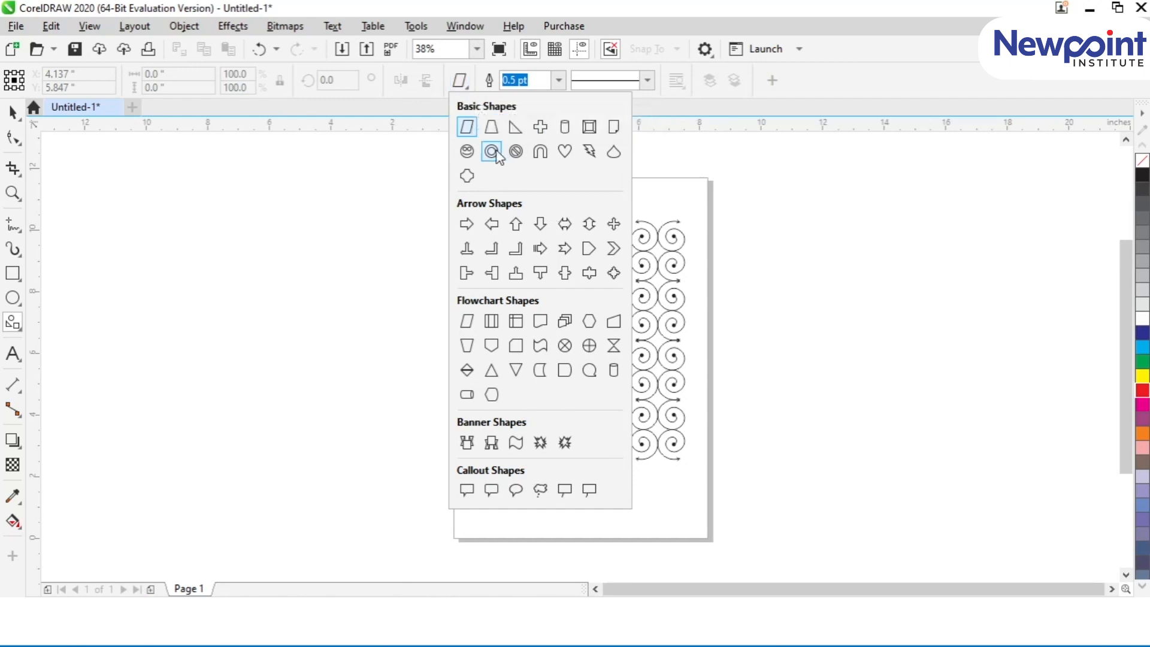
{"action": "left_click", "coordinate": [466, 150]}
{"action": "left_click_drag", "start_coordinate": [302, 201], "coordinate": [389, 286]}
Step: Draw a trapezoid about 3.2 by 4.6 inches left of the page, and a small right triangle above it
{"action": "left_click", "coordinate": [466, 83]}
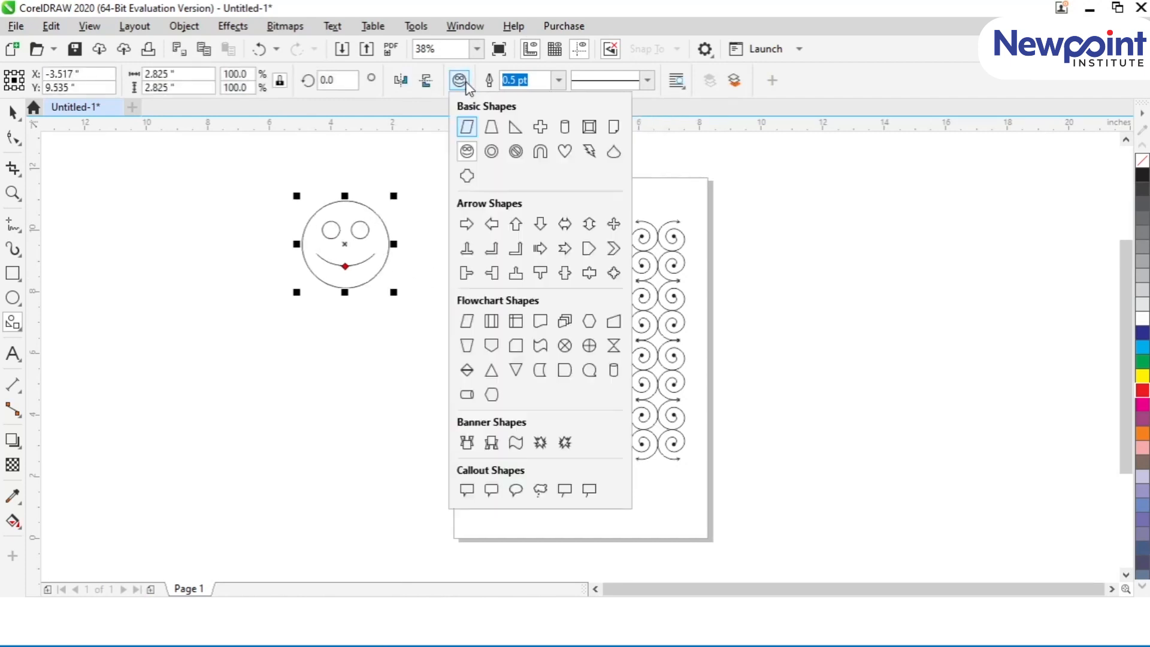
{"action": "left_click", "coordinate": [492, 130]}
{"action": "left_click_drag", "start_coordinate": [170, 270], "coordinate": [279, 423]}
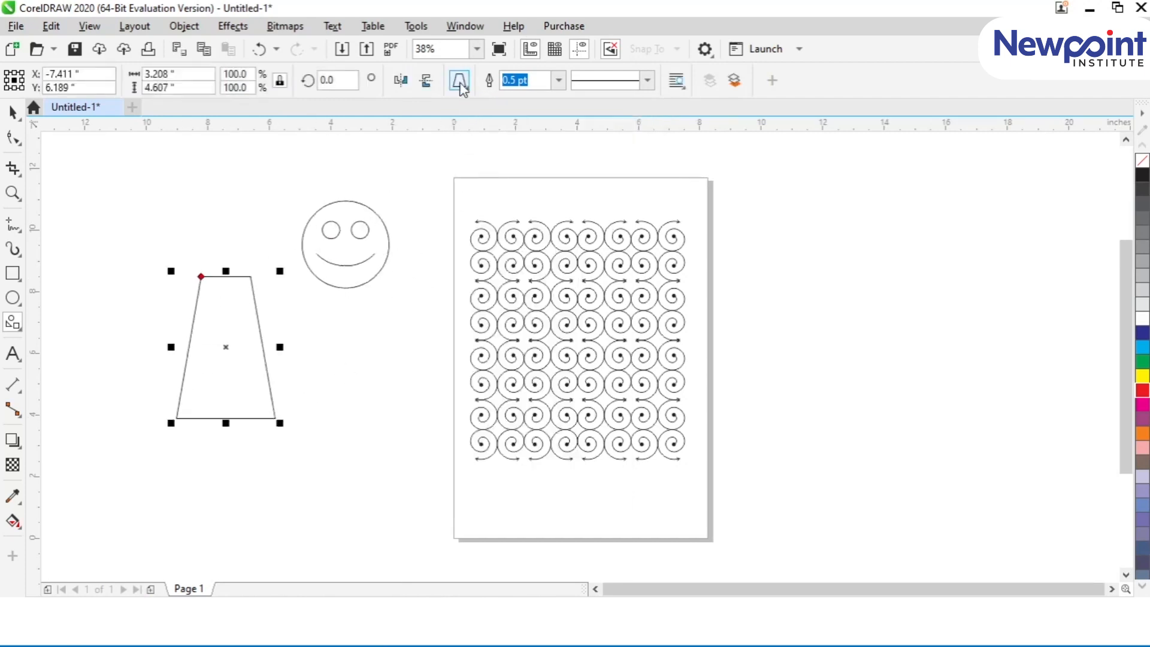
{"action": "left_click", "coordinate": [459, 80]}
{"action": "left_click", "coordinate": [514, 128]}
{"action": "left_click_drag", "start_coordinate": [160, 189], "coordinate": [221, 254]}
Step: Draw a tall cylinder just right of the page and a bevelled rectangular frame shape further to its right
{"action": "left_click", "coordinate": [459, 80]}
{"action": "left_click", "coordinate": [565, 126]}
{"action": "left_click_drag", "start_coordinate": [758, 166], "coordinate": [826, 306]}
{"action": "left_click", "coordinate": [459, 80]}
{"action": "left_click", "coordinate": [589, 127]}
{"action": "left_click_drag", "start_coordinate": [875, 274], "coordinate": [993, 382]}
Step: Draw a folded-corner page shape below the cylinder, and a ring about 3.1 by 3 inches below the smiley face
{"action": "left_click", "coordinate": [459, 80]}
{"action": "left_click", "coordinate": [612, 128]}
{"action": "left_click_drag", "start_coordinate": [766, 386], "coordinate": [809, 458]}
{"action": "left_click_drag", "start_coordinate": [829, 503], "coordinate": [847, 500]}
{"action": "left_click", "coordinate": [460, 79]}
{"action": "left_click", "coordinate": [491, 152]}
{"action": "left_click_drag", "start_coordinate": [305, 384], "coordinate": [408, 486]}
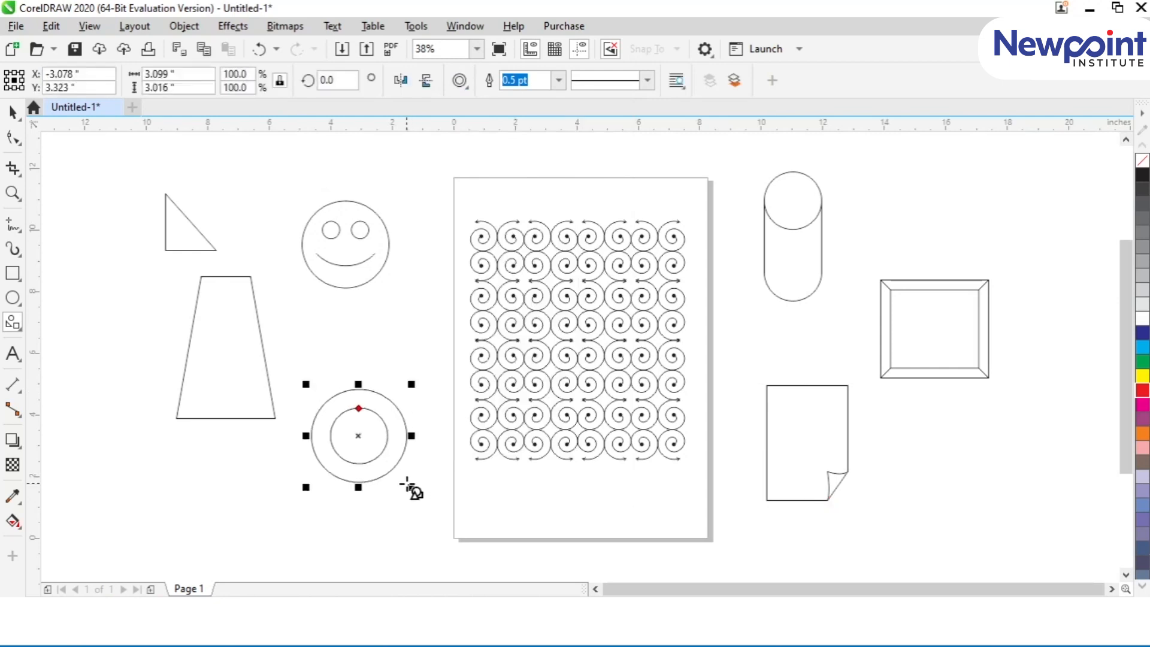
Step: Draw a prohibition sign about 3.1 inches across above the smiley face, and a notched-corner plaque about 2.1 inches wide below the trapezoid's left side
{"action": "left_click", "coordinate": [460, 80]}
{"action": "left_click", "coordinate": [512, 152]}
{"action": "left_click_drag", "start_coordinate": [276, 153], "coordinate": [324, 178]}
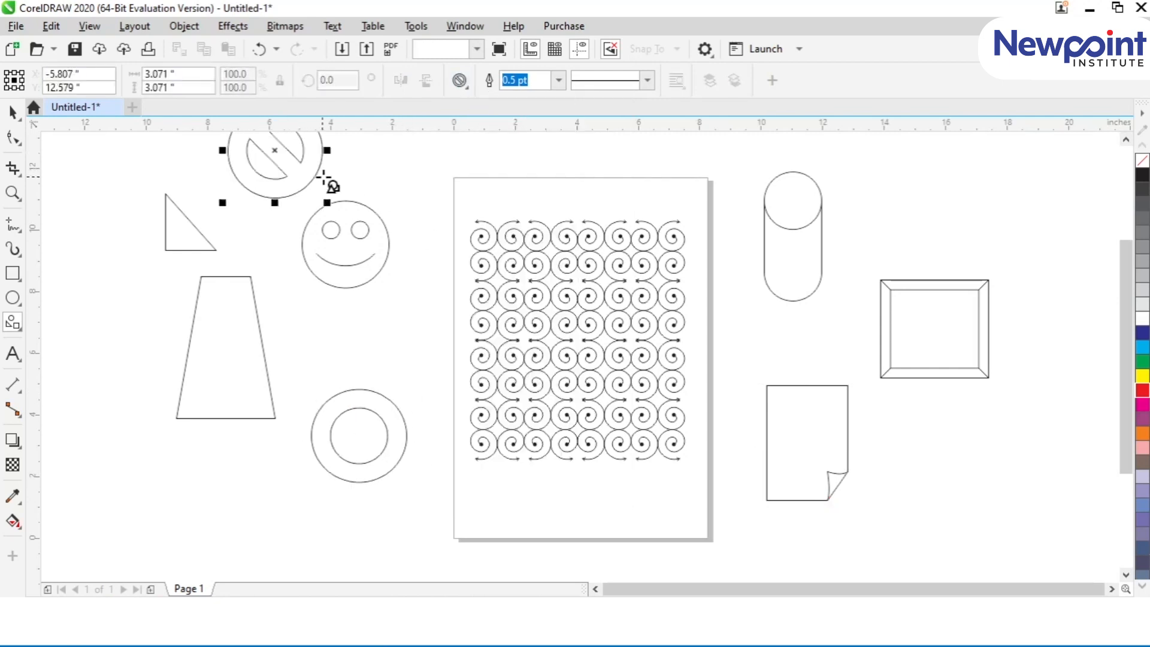
{"action": "left_click", "coordinate": [558, 80]}
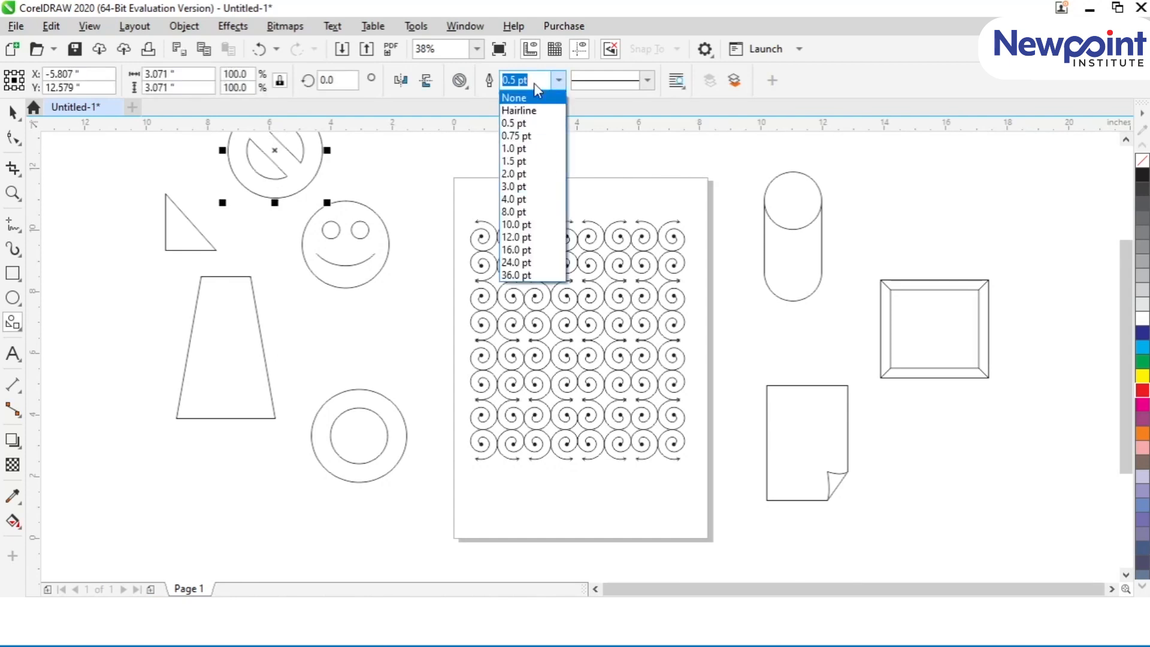
{"action": "left_click", "coordinate": [469, 89]}
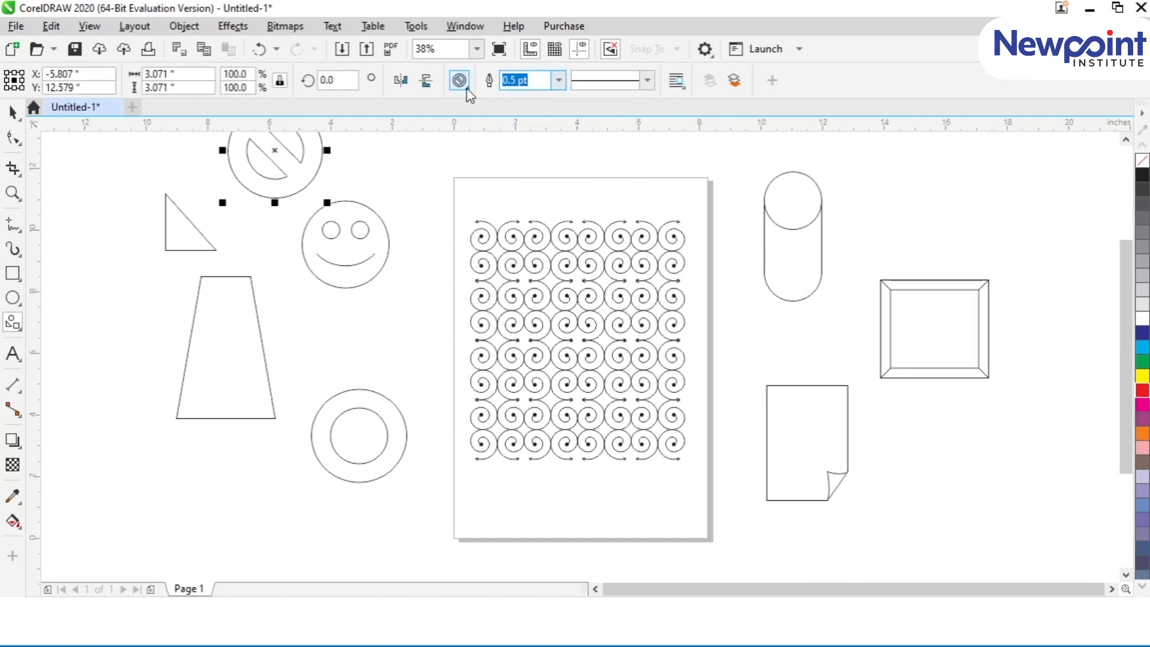
{"action": "left_click", "coordinate": [467, 88]}
{"action": "left_click", "coordinate": [466, 176]}
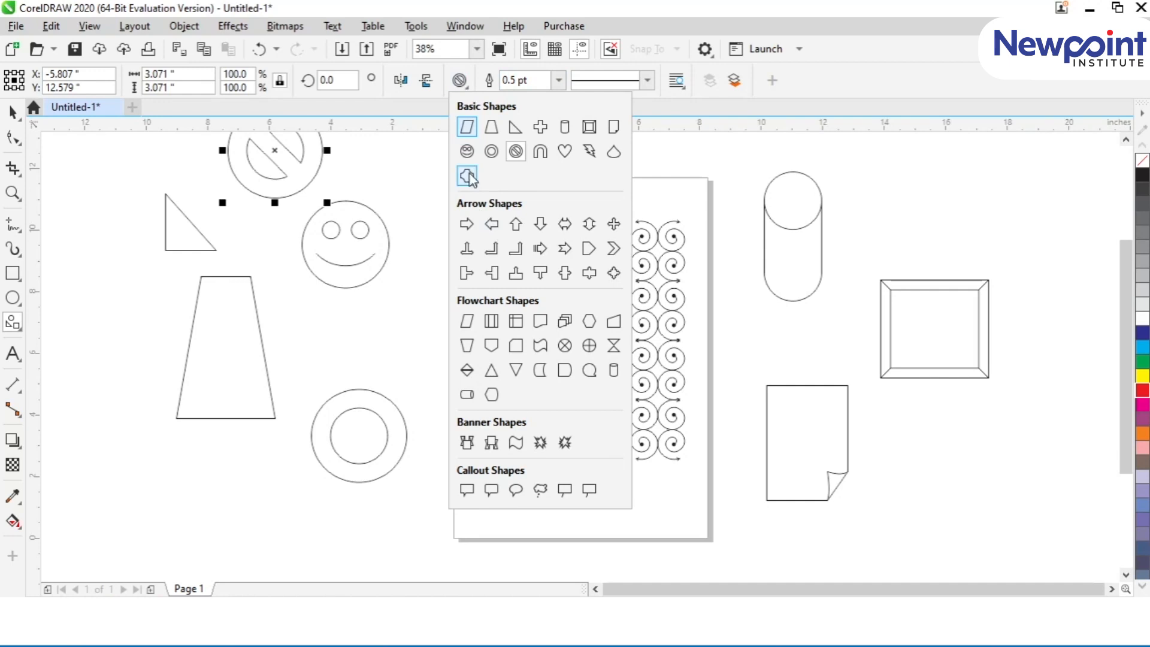
{"action": "left_click_drag", "start_coordinate": [105, 428], "coordinate": [179, 501]}
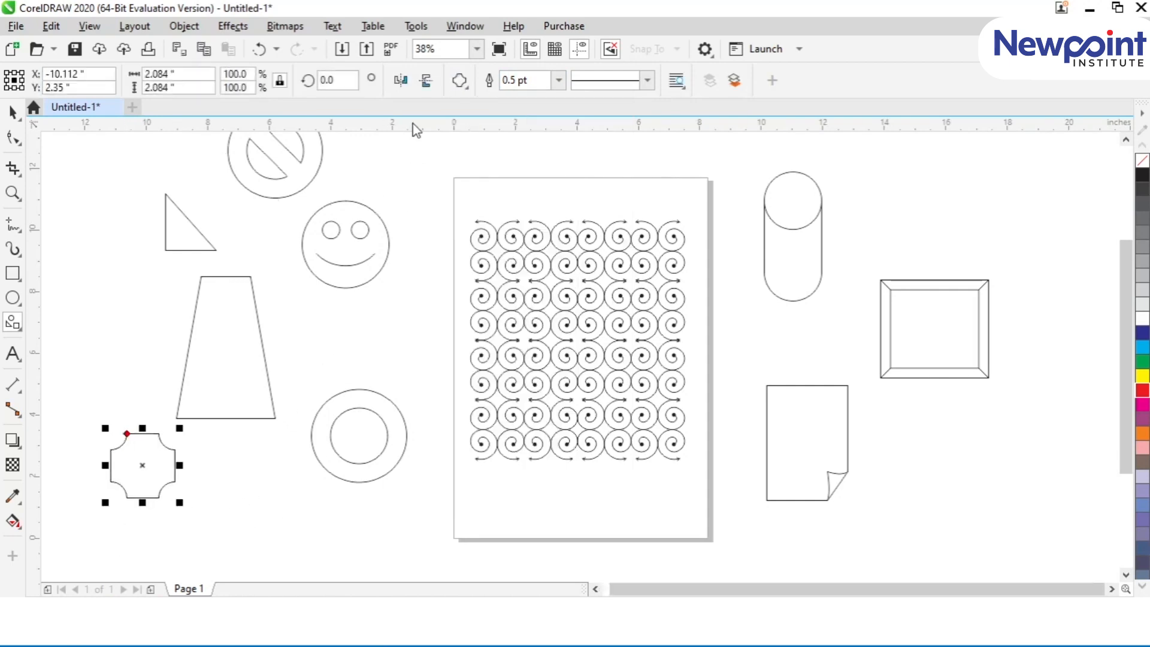
Step: Draw a right-pointing arrow about 2.2 by 1.9 inches above the ring, and an upward elbow arrow about 2 by 1.9 inches left of the trapezoid
{"action": "left_click", "coordinate": [467, 89]}
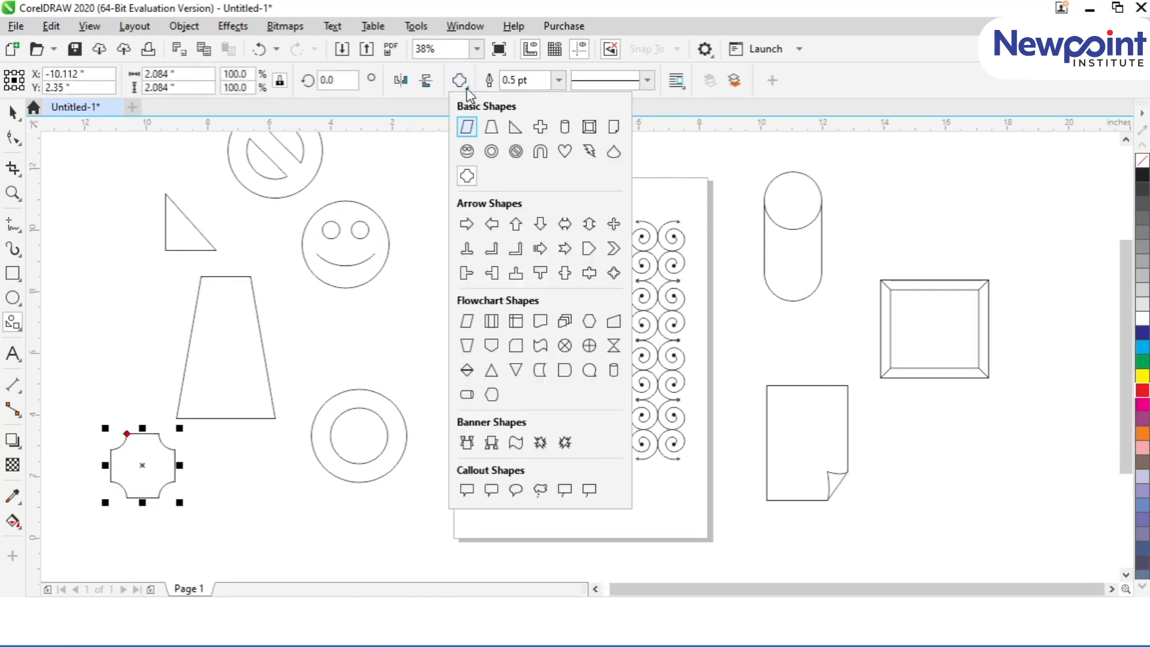
{"action": "left_click", "coordinate": [466, 223]}
{"action": "left_click_drag", "start_coordinate": [295, 315], "coordinate": [364, 373]}
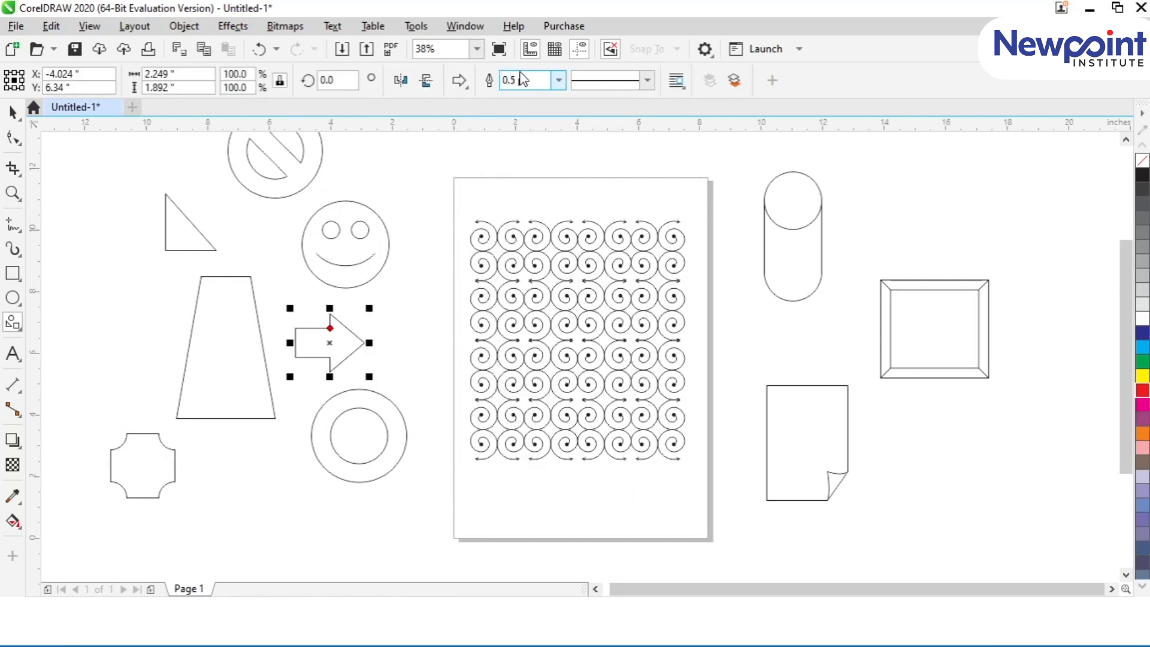
{"action": "left_click", "coordinate": [468, 87]}
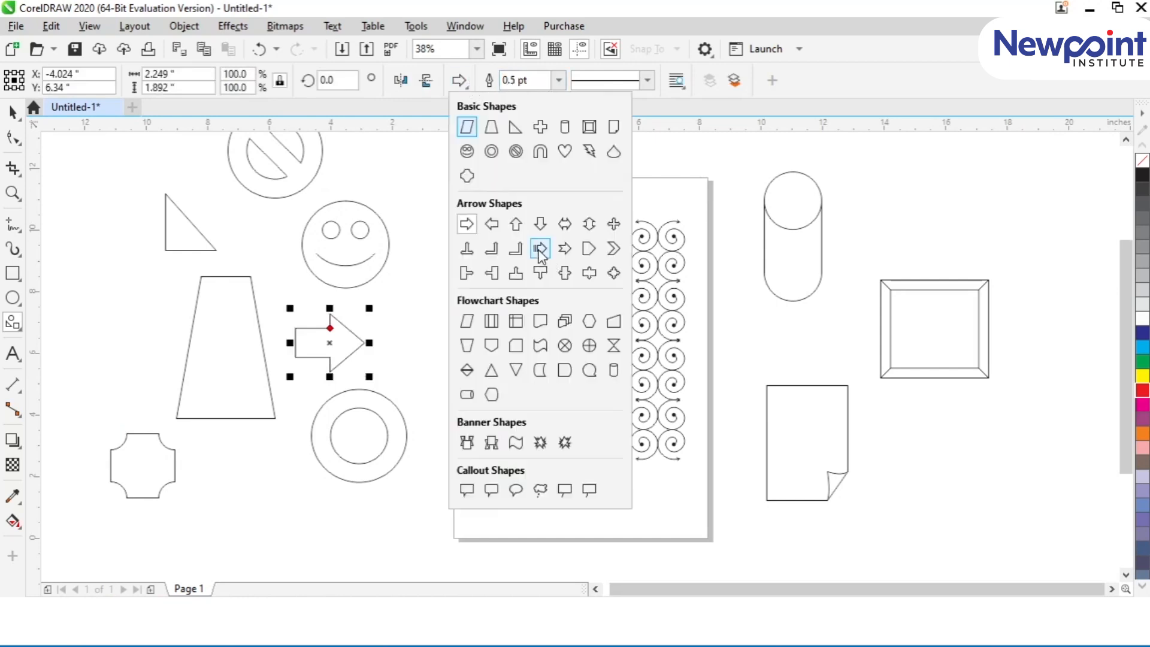
{"action": "left_click", "coordinate": [515, 248]}
{"action": "left_click_drag", "start_coordinate": [101, 267], "coordinate": [170, 336]}
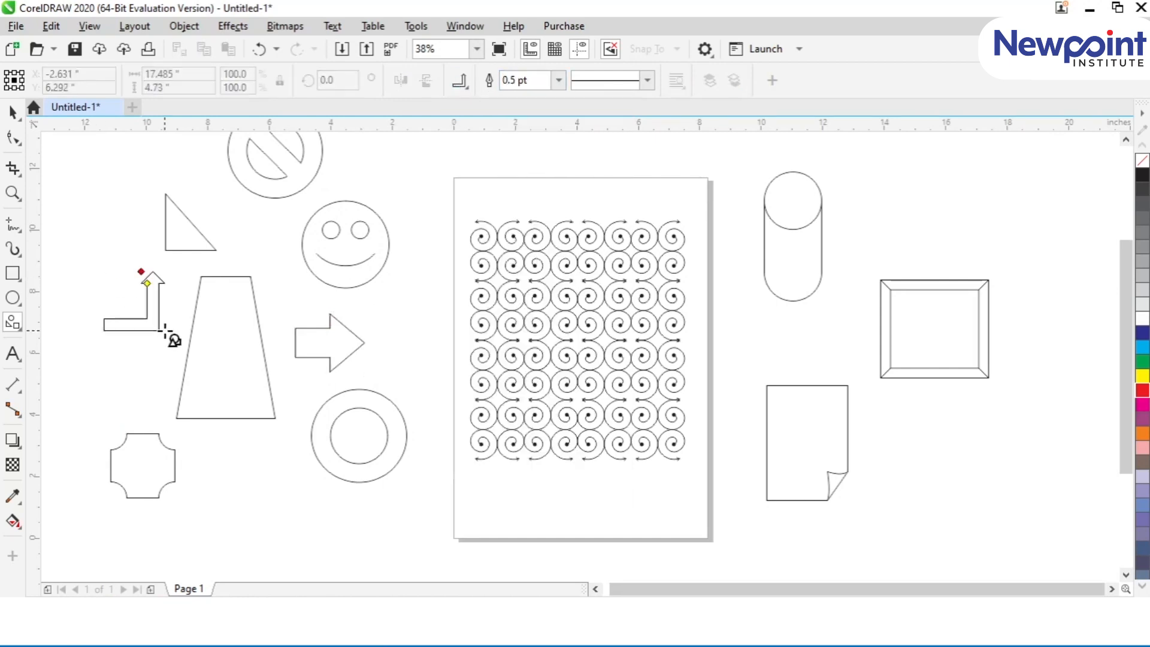
Step: Draw a pentagonal flowchart connector about 1.8 by 2.4 inches beside the right arrow, and a wavy-bottomed document shape about 3.6 by 2.2 inches below the trapezoid
{"action": "left_click", "coordinate": [460, 80]}
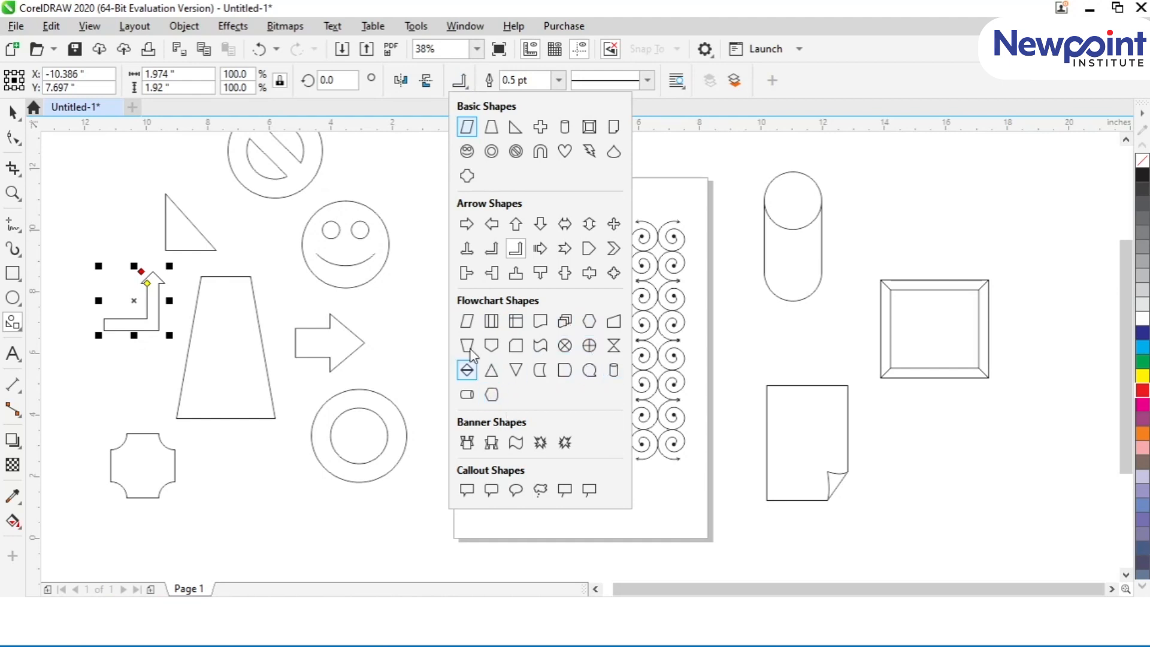
{"action": "left_click", "coordinate": [491, 346]}
{"action": "left_click_drag", "start_coordinate": [386, 298], "coordinate": [451, 384]}
{"action": "left_click", "coordinate": [459, 80]}
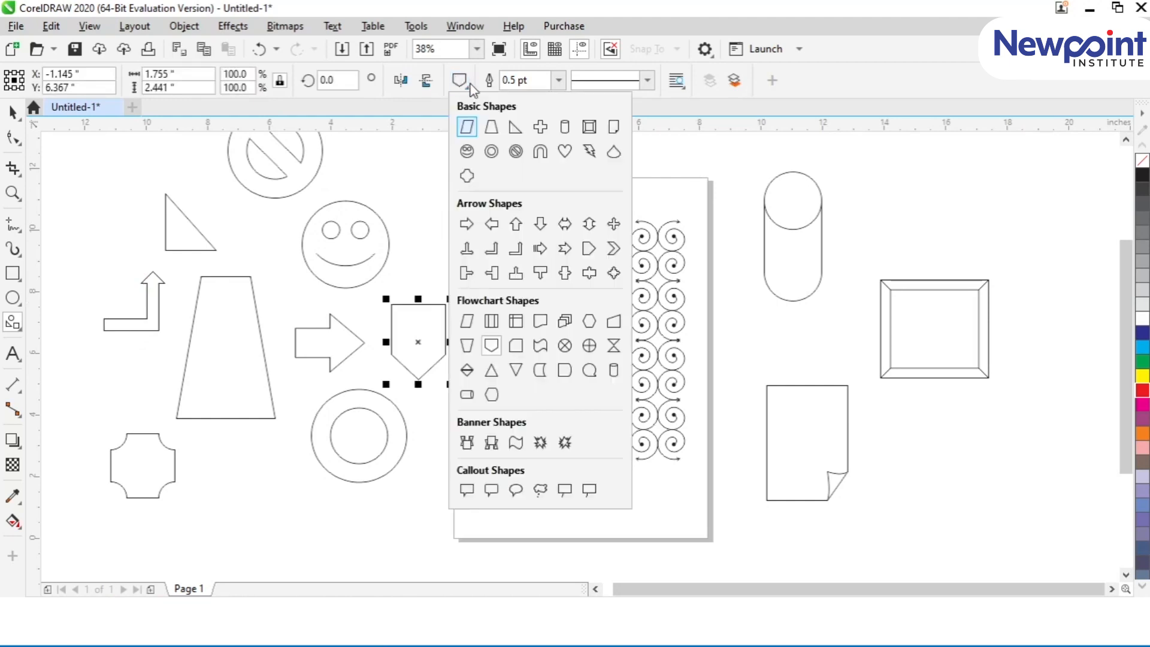
{"action": "left_click", "coordinate": [540, 321]}
{"action": "left_click_drag", "start_coordinate": [199, 484], "coordinate": [320, 562]}
Step: Draw two ribbon banners right of the page, about 5.7 by 1.2 inches above the frame and about 5.2 by 1.7 inches below it
{"action": "left_click", "coordinate": [459, 81]}
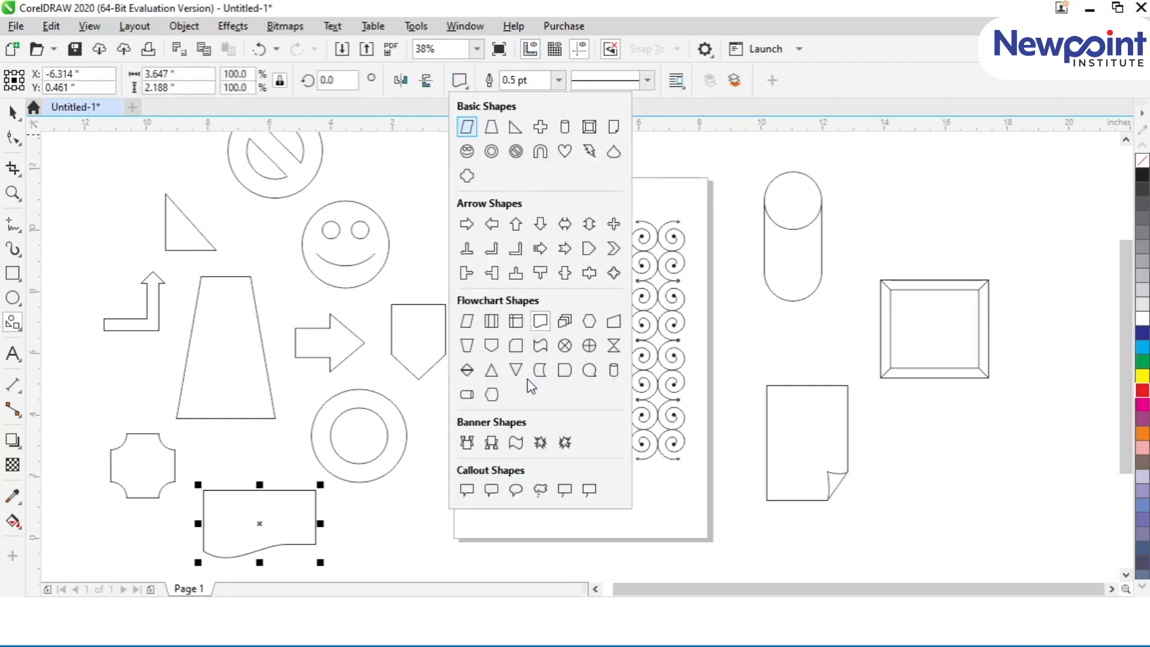
{"action": "left_click", "coordinate": [474, 443]}
{"action": "left_click_drag", "start_coordinate": [870, 169], "coordinate": [1054, 215]}
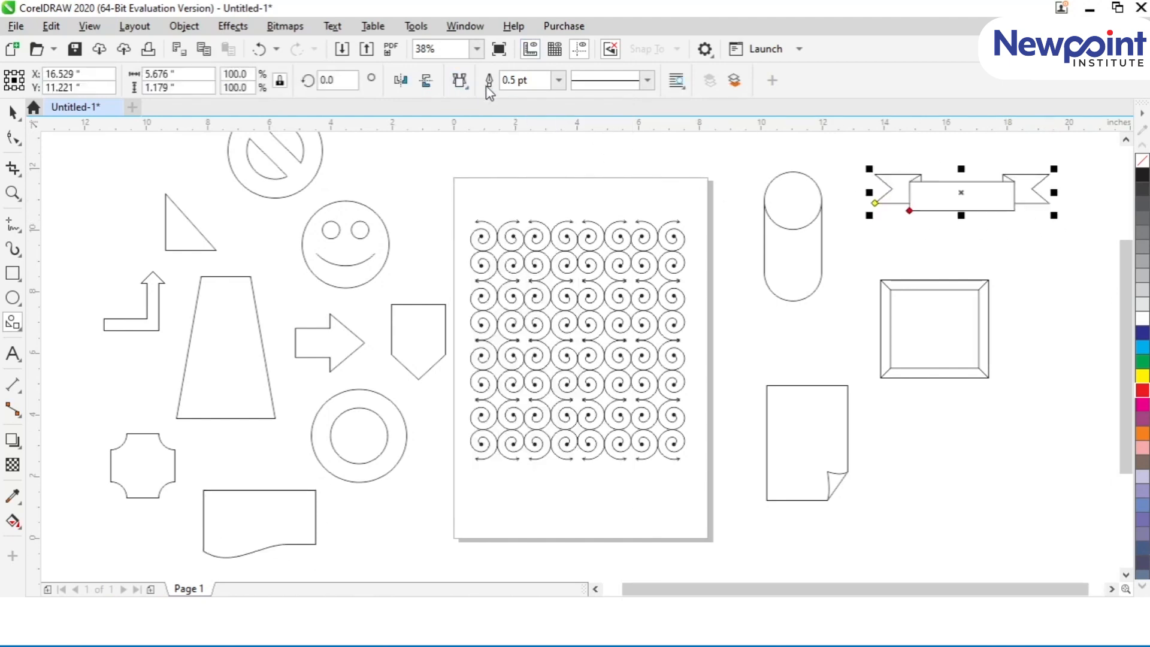
{"action": "left_click", "coordinate": [459, 81]}
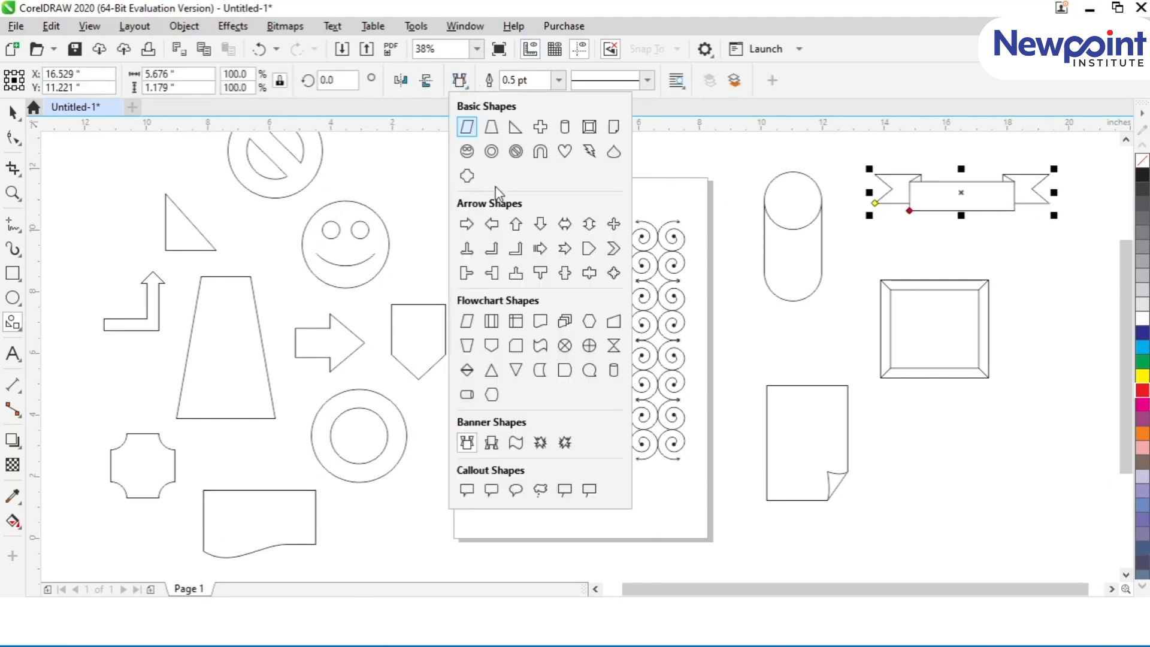
{"action": "left_click", "coordinate": [491, 443]}
{"action": "left_click_drag", "start_coordinate": [914, 431], "coordinate": [1083, 494]}
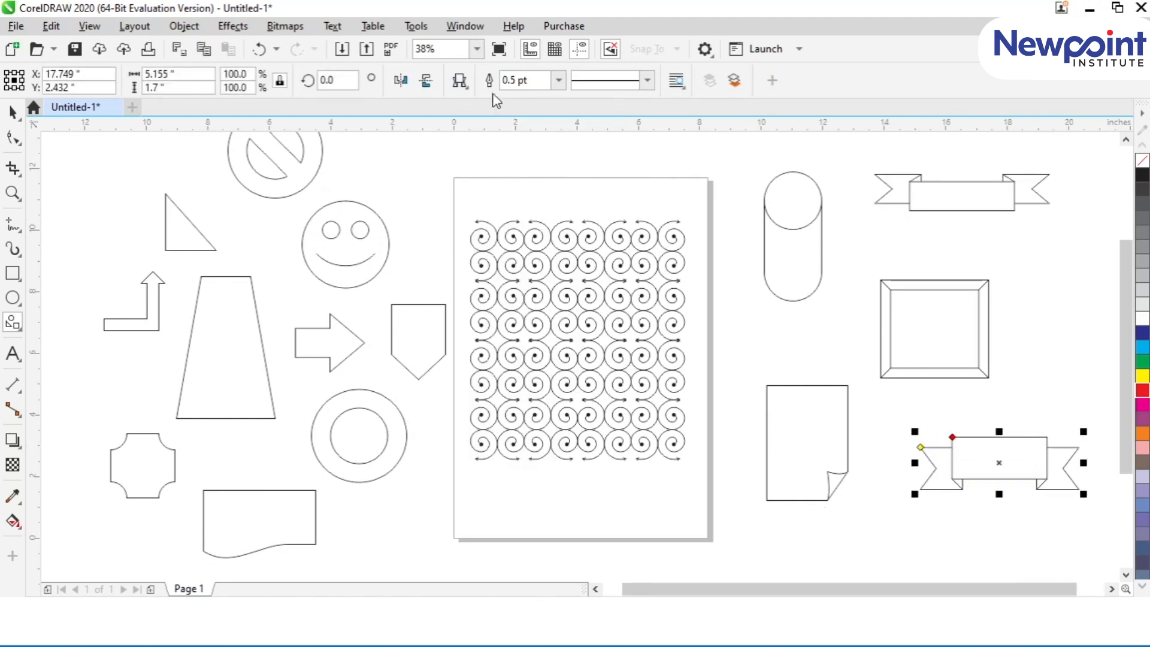
Step: Draw a wavy flag banner about 6.4 by 2 inches across the lower left edge of the page
{"action": "left_click", "coordinate": [459, 81]}
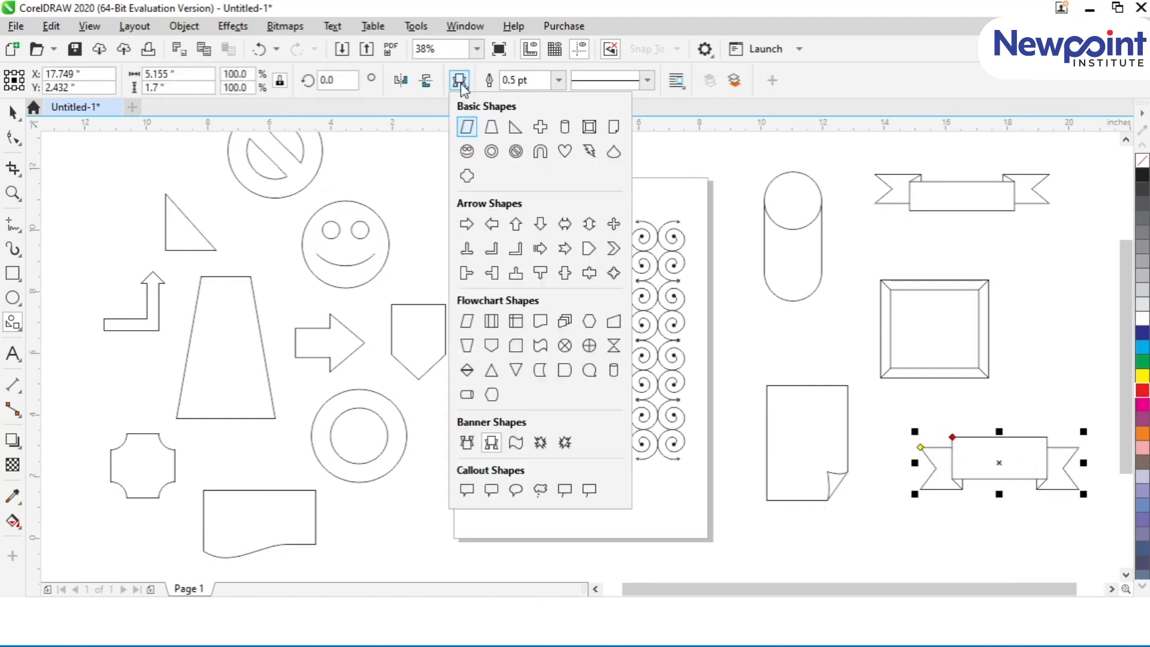
{"action": "left_click", "coordinate": [515, 443]}
{"action": "left_click_drag", "start_coordinate": [375, 506], "coordinate": [579, 540]}
Step: Draw two explosion bursts below the folded page, about 3.5 by 2 inches and, to its right, about 4.2 by 3 inches
{"action": "left_click", "coordinate": [460, 80]}
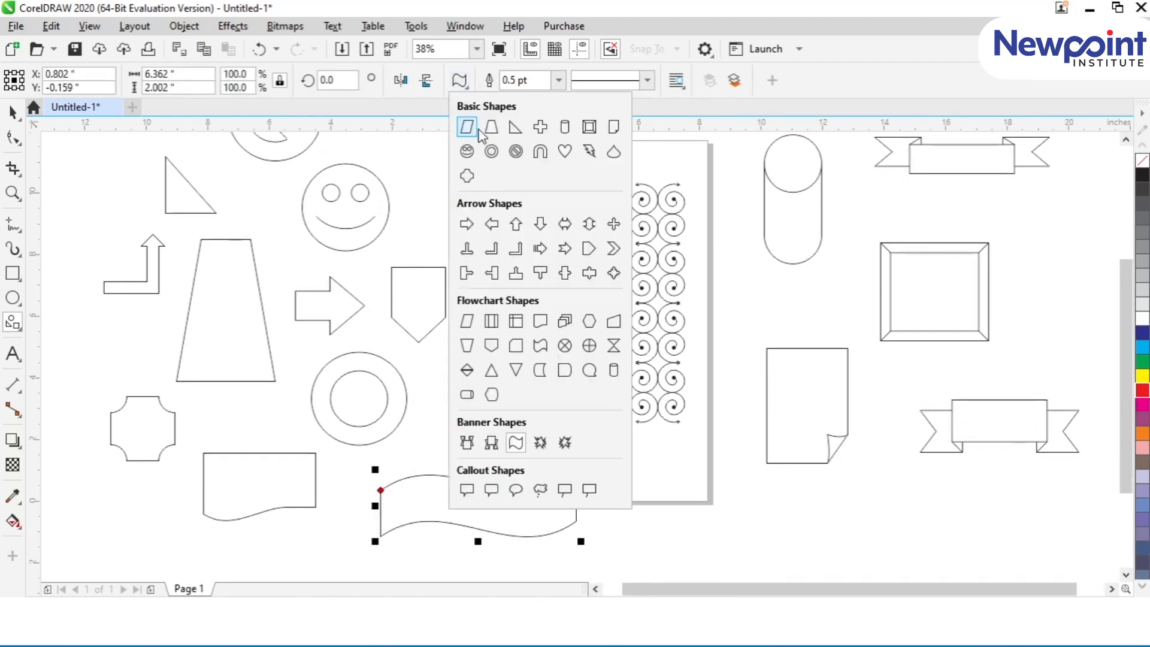
{"action": "left_click", "coordinate": [539, 443]}
{"action": "left_click_drag", "start_coordinate": [734, 494], "coordinate": [850, 565]}
{"action": "left_click", "coordinate": [459, 81]}
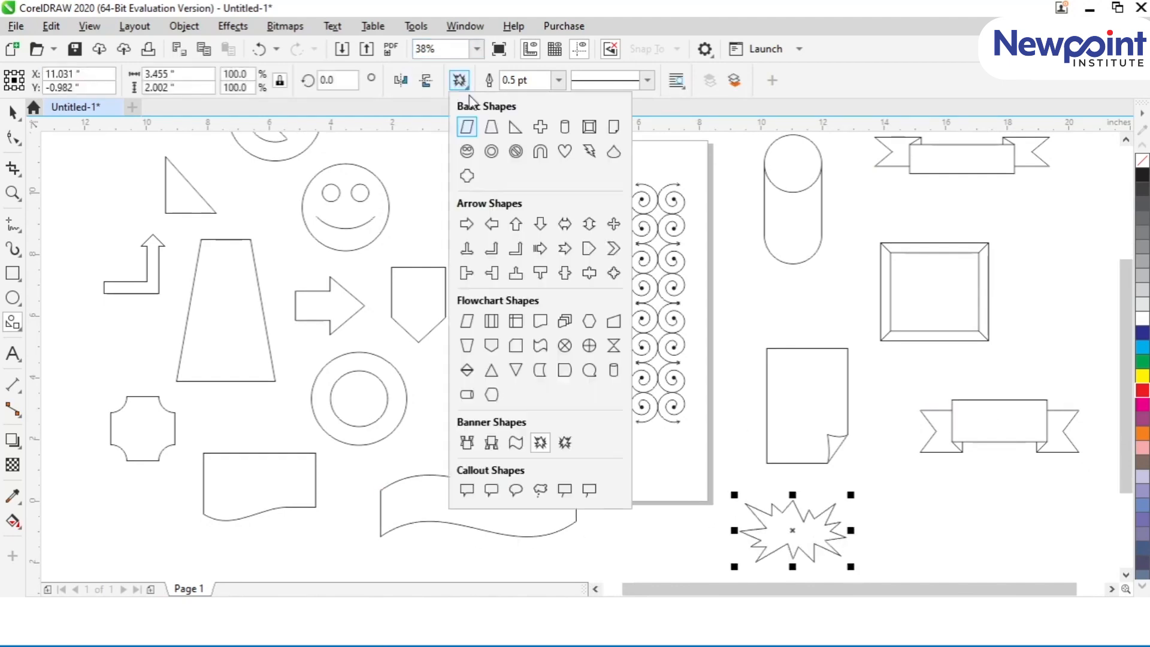
{"action": "left_click", "coordinate": [564, 443]}
{"action": "left_click_drag", "start_coordinate": [853, 467], "coordinate": [992, 569]}
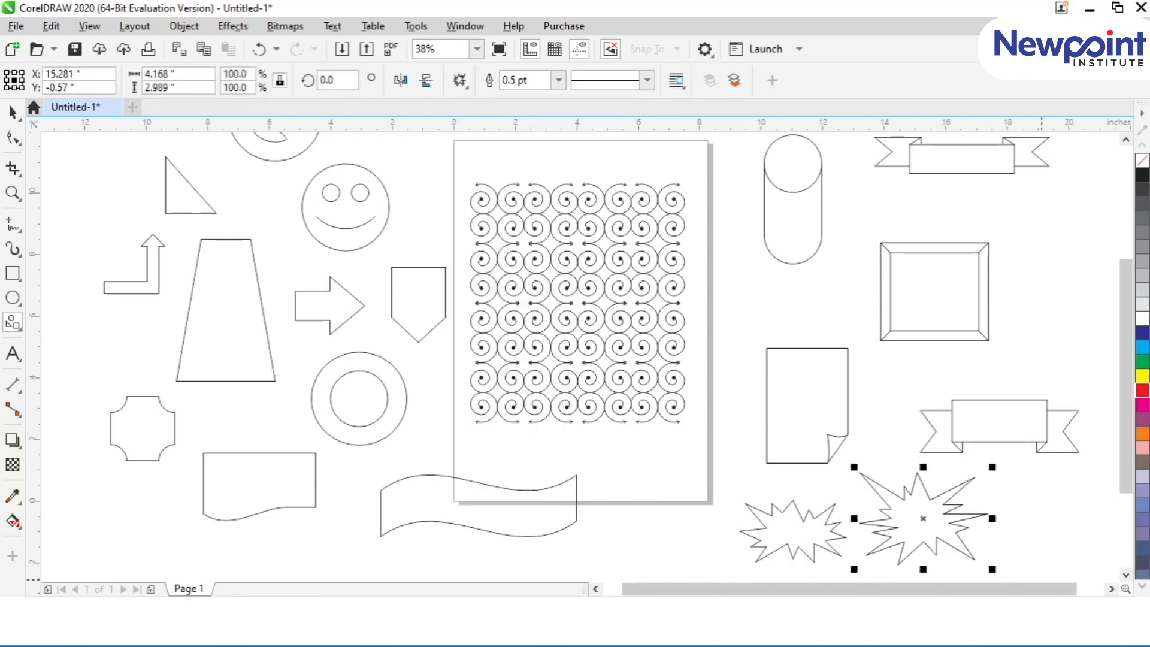
{"action": "left_click", "coordinate": [12, 112]}
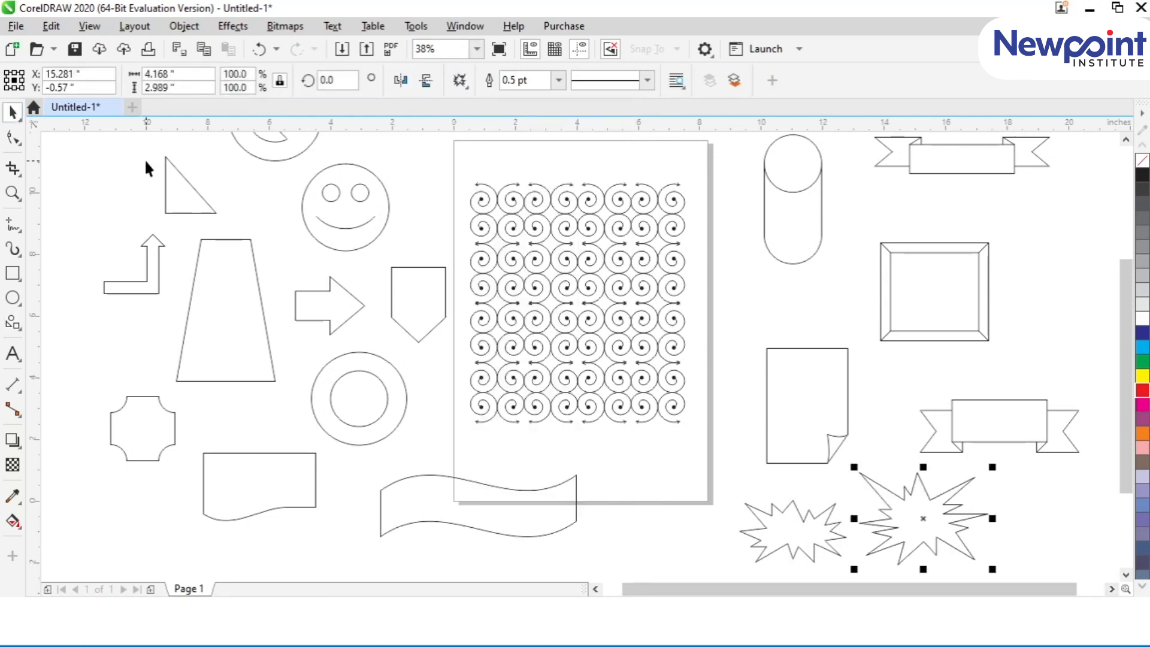
{"action": "left_click", "coordinate": [460, 81]}
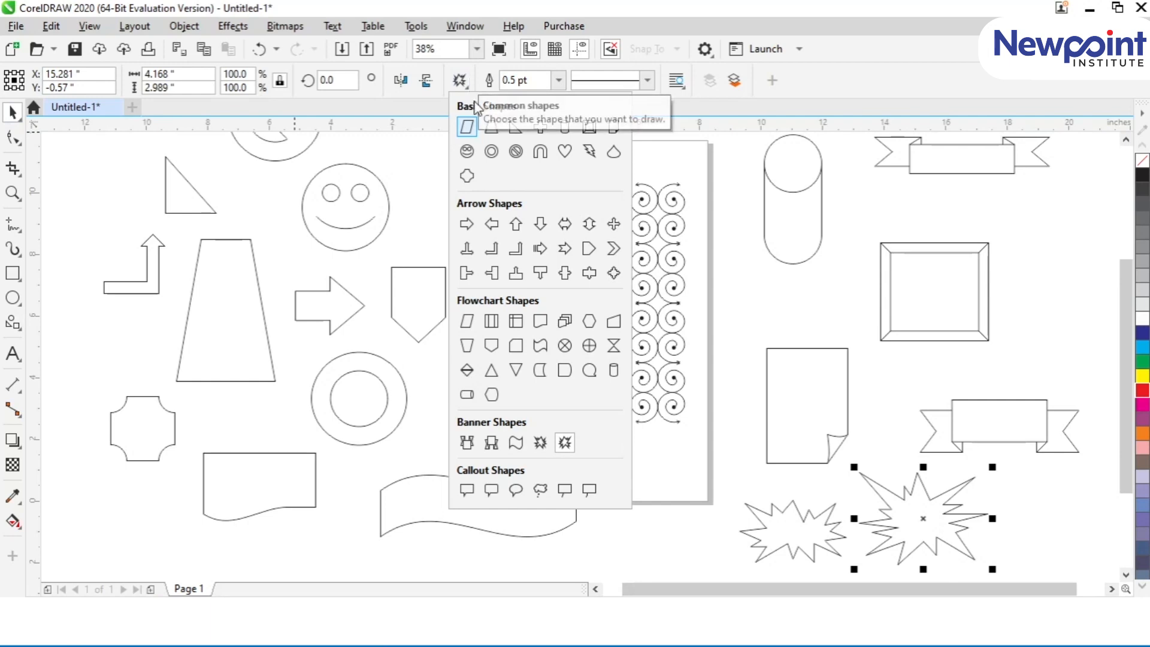
{"action": "left_click", "coordinate": [467, 490]}
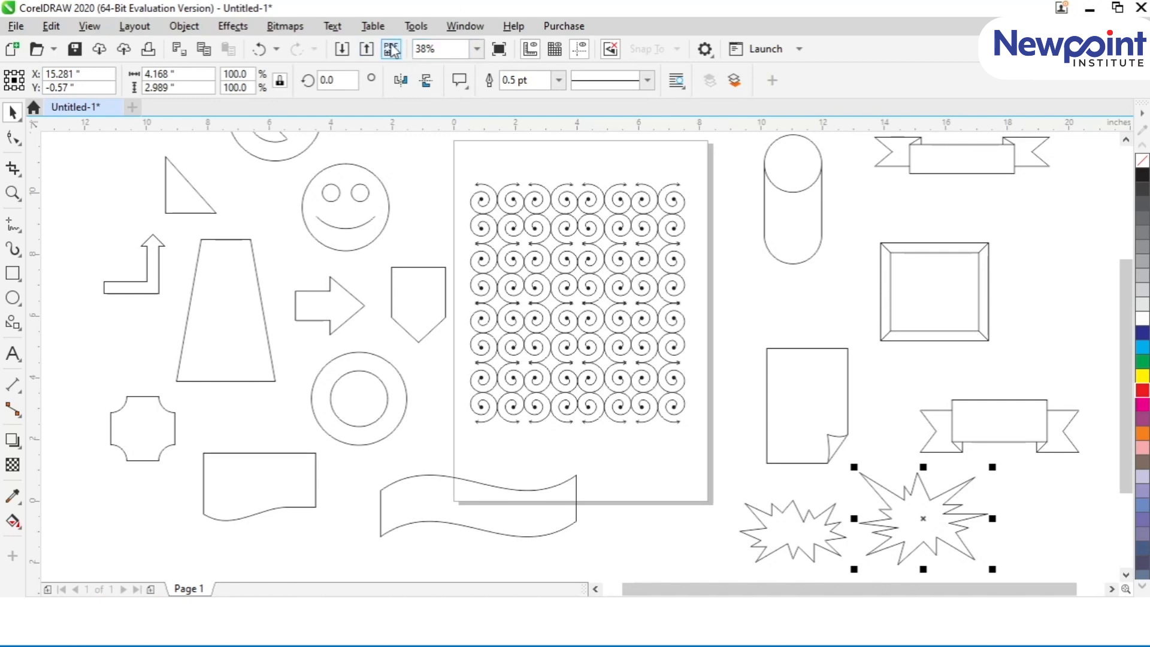
{"action": "left_click", "coordinate": [460, 81]}
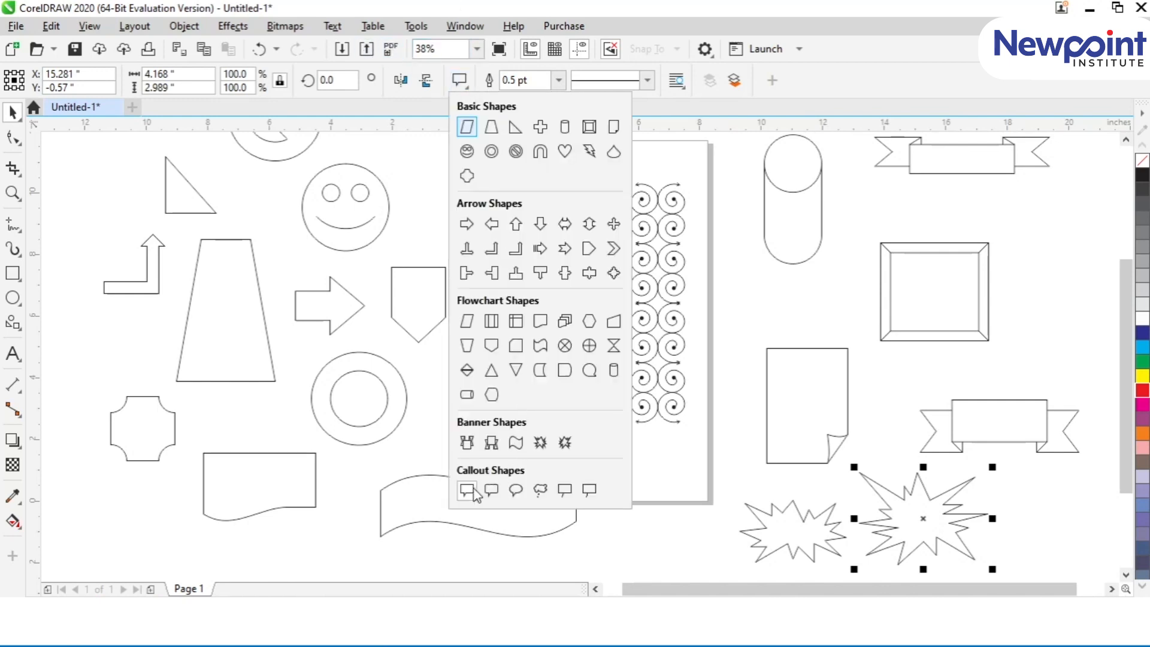
{"action": "left_click", "coordinate": [476, 494]}
{"action": "left_click", "coordinate": [454, 395]}
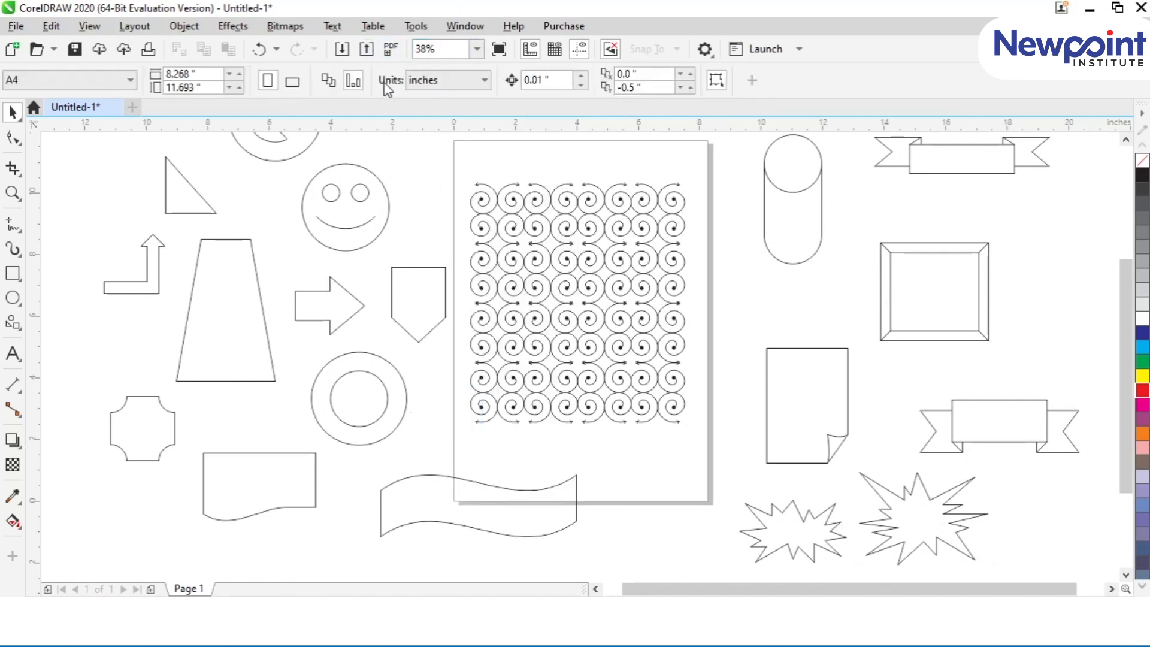
Step: Draw a speech callout about 3.3 by 3.1 inches over the page's lower right corner, its pointer aimed up and left
{"action": "left_click", "coordinate": [13, 322]}
{"action": "left_click", "coordinate": [461, 80]}
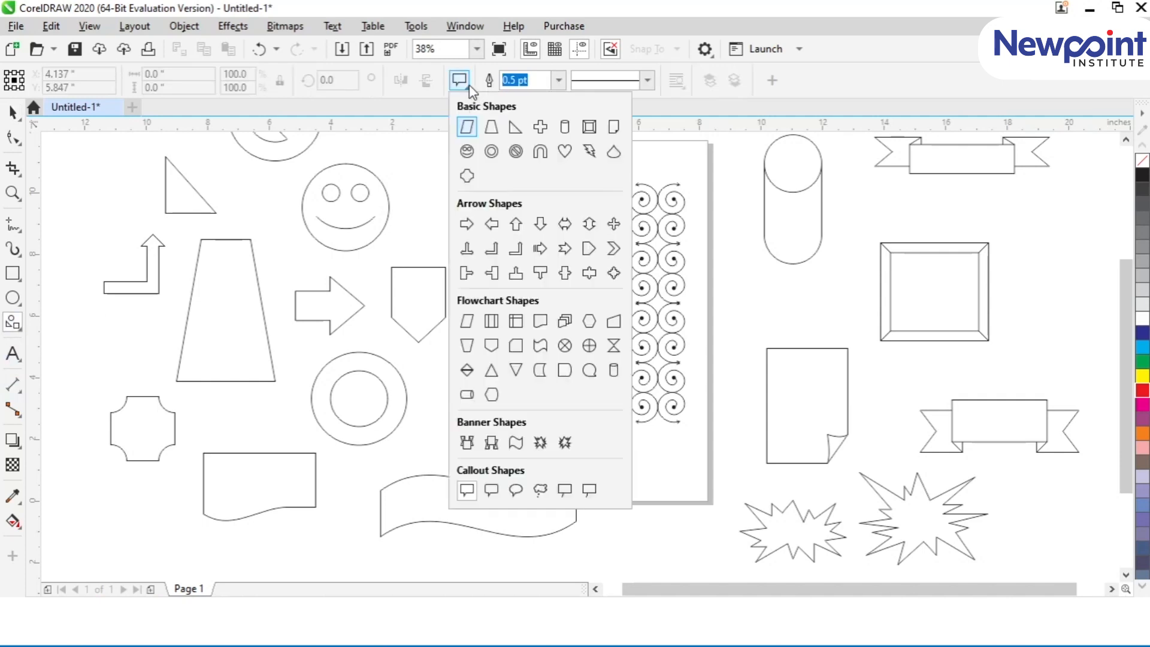
{"action": "left_click", "coordinate": [499, 490]}
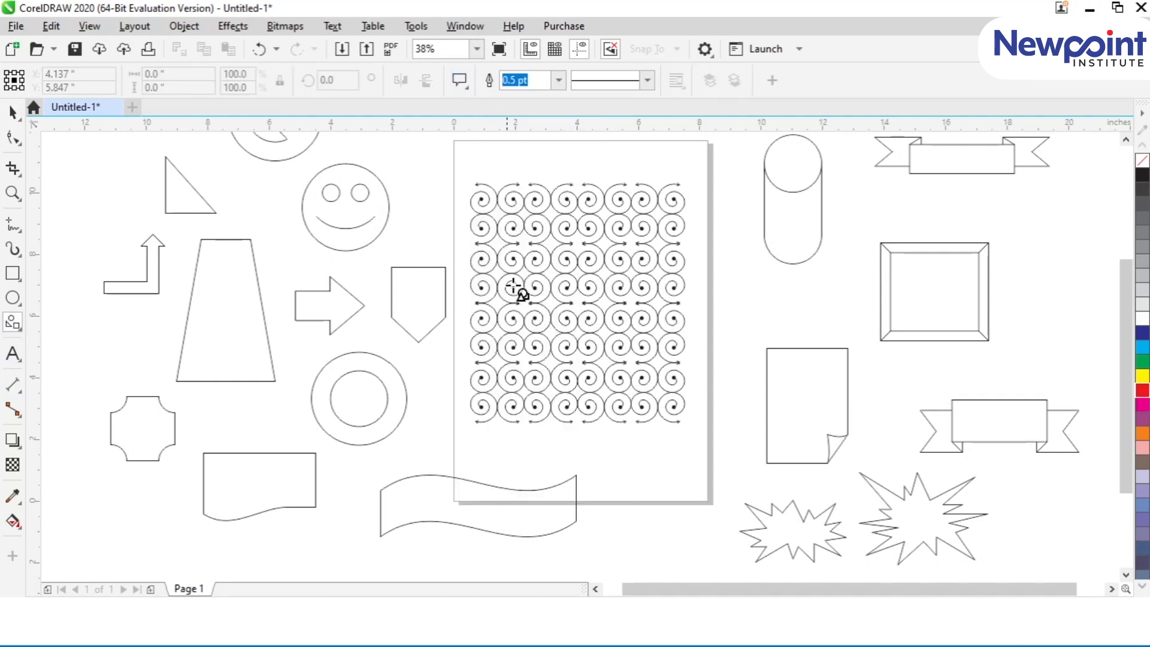
{"action": "mouse_move", "coordinate": [601, 440]}
{"action": "left_mouse_down"}
{"action": "mouse_move", "coordinate": [682, 544]}
{"action": "mouse_move", "coordinate": [714, 545]}
{"action": "left_mouse_up"}
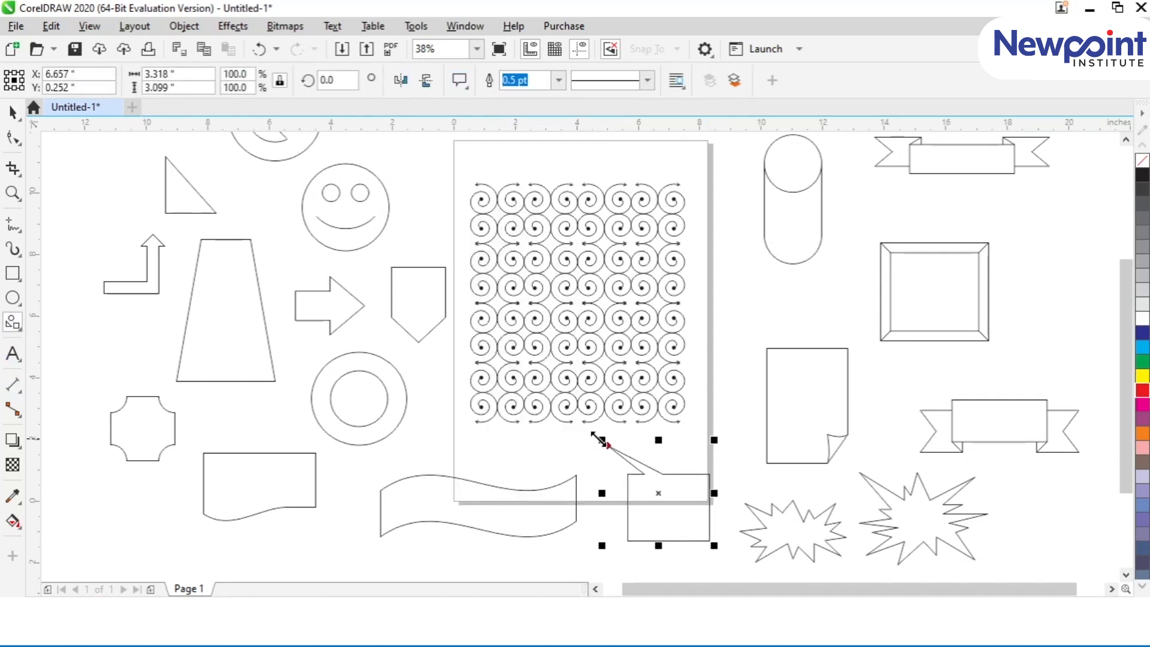
Step: Turn the smiley face left of the page into a frowning face by reshaping its mouth with the Shape tool
{"action": "left_click", "coordinate": [9, 120]}
{"action": "left_click", "coordinate": [347, 227]}
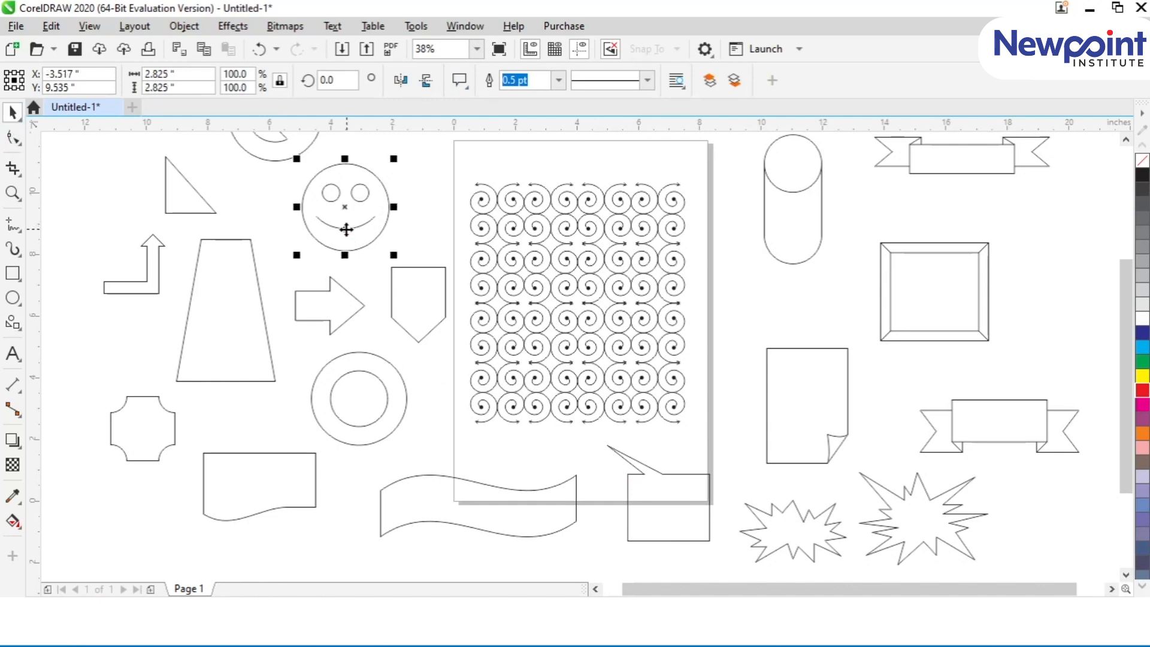
{"action": "left_click", "coordinate": [7, 136]}
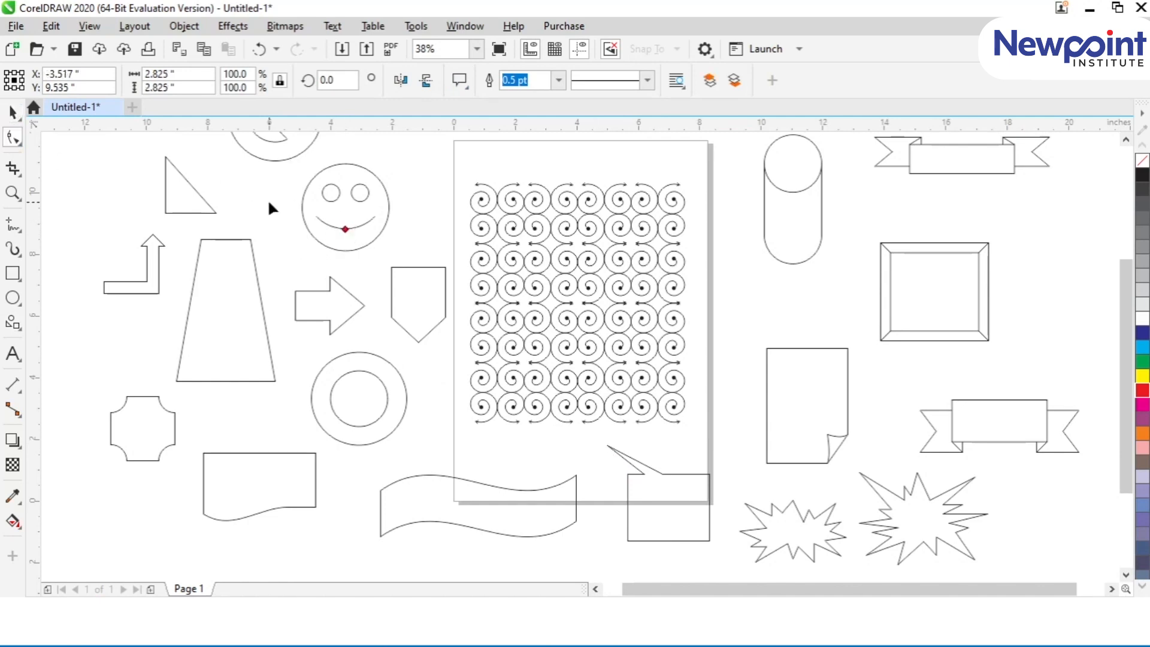
{"action": "left_click_drag", "start_coordinate": [340, 228], "coordinate": [346, 211]}
Step: Narrow the trapezoid's top edge and thin the shaft of the bent arrow beside it with the Shape tool
{"action": "left_click", "coordinate": [250, 284]}
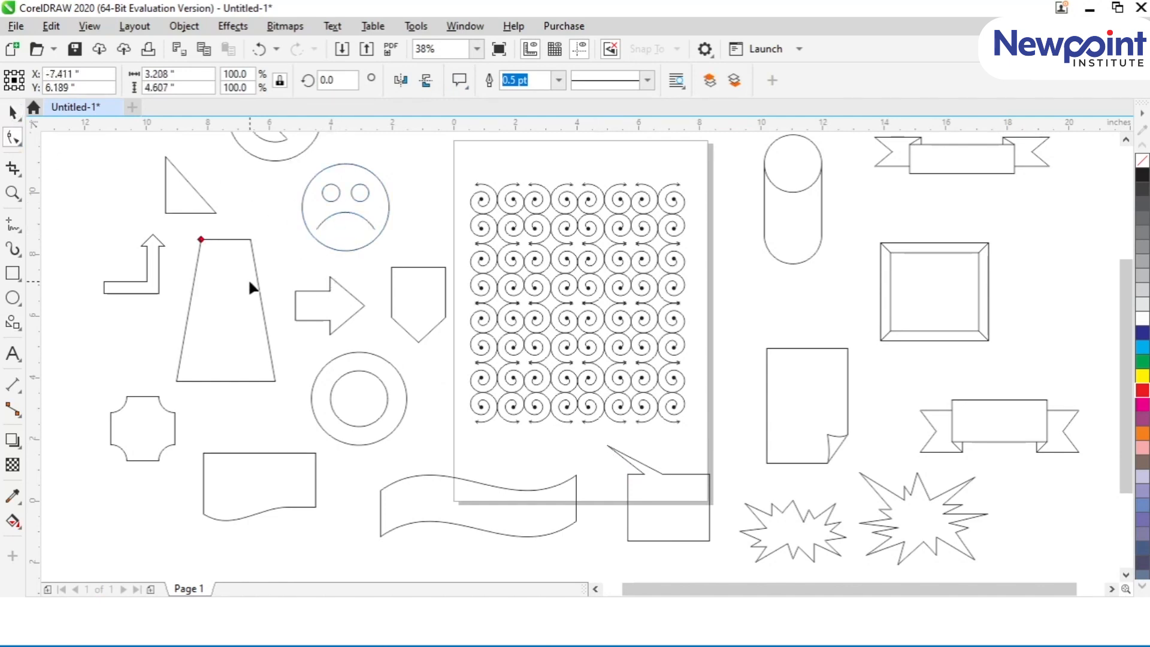
{"action": "left_click_drag", "start_coordinate": [199, 238], "coordinate": [157, 229]}
{"action": "left_click", "coordinate": [154, 250]}
{"action": "scroll", "coordinate": [147, 246], "scroll_direction": "up", "scroll_amount": 3}
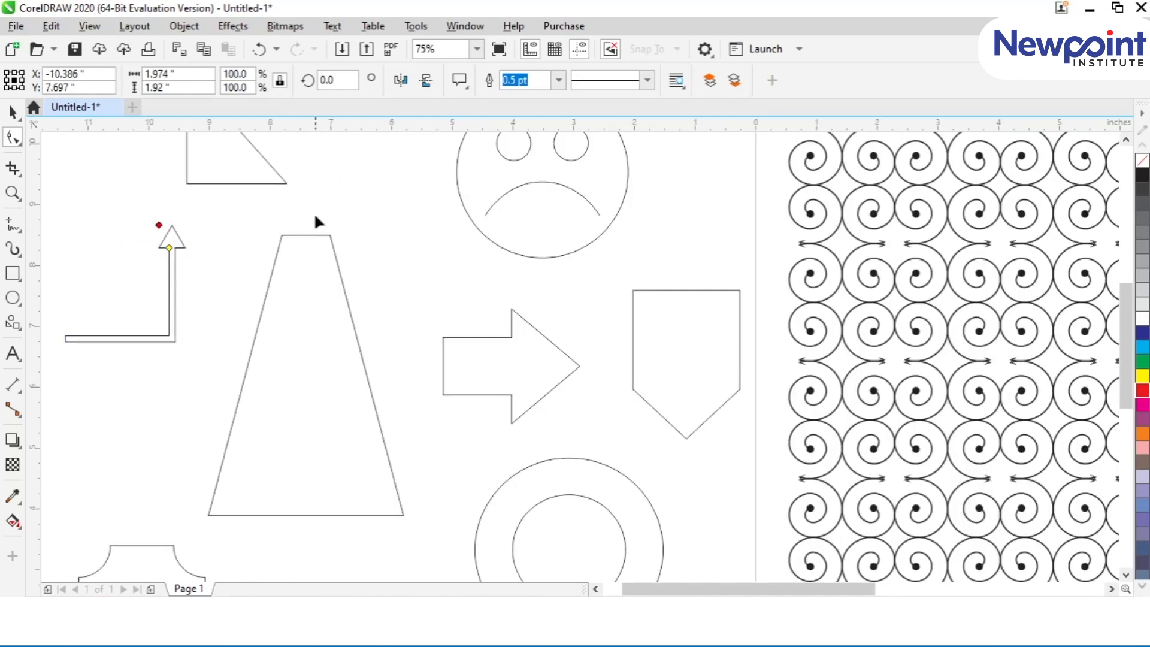
Step: Enlarge the folded corner of the page shape above the explosion bursts so the fold reaches further across the sheet
{"action": "scroll", "coordinate": [336, 209], "scroll_direction": "down", "scroll_amount": 6}
{"action": "left_click", "coordinate": [610, 363]}
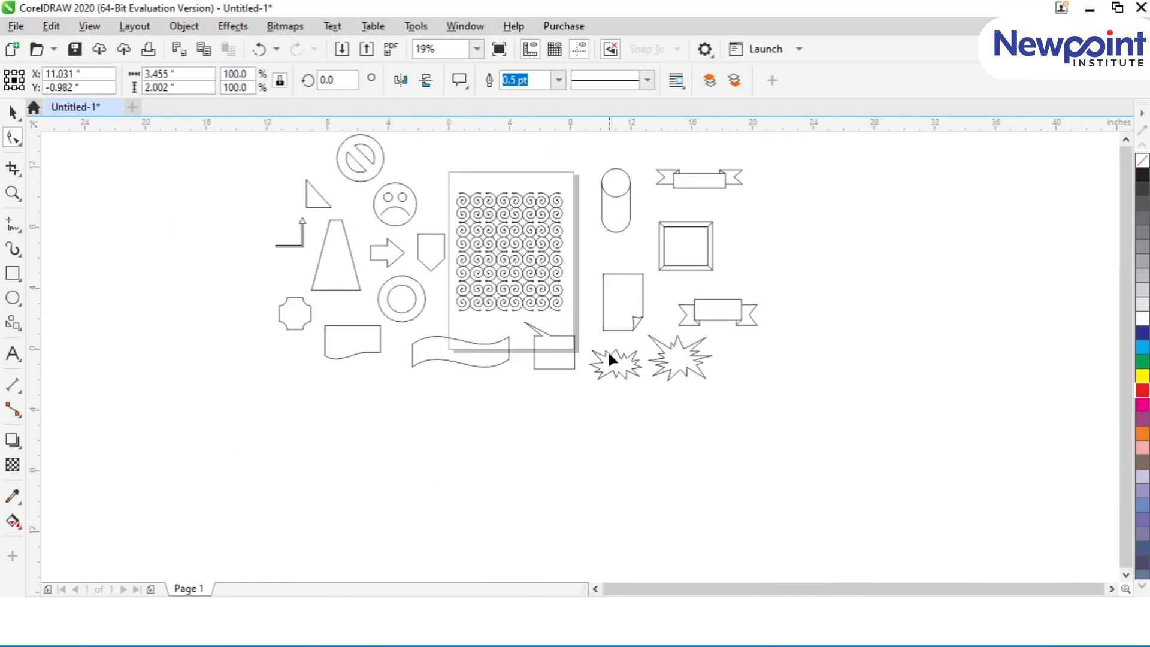
{"action": "left_click", "coordinate": [663, 352]}
{"action": "left_click", "coordinate": [13, 112]}
{"action": "left_click", "coordinate": [632, 363]}
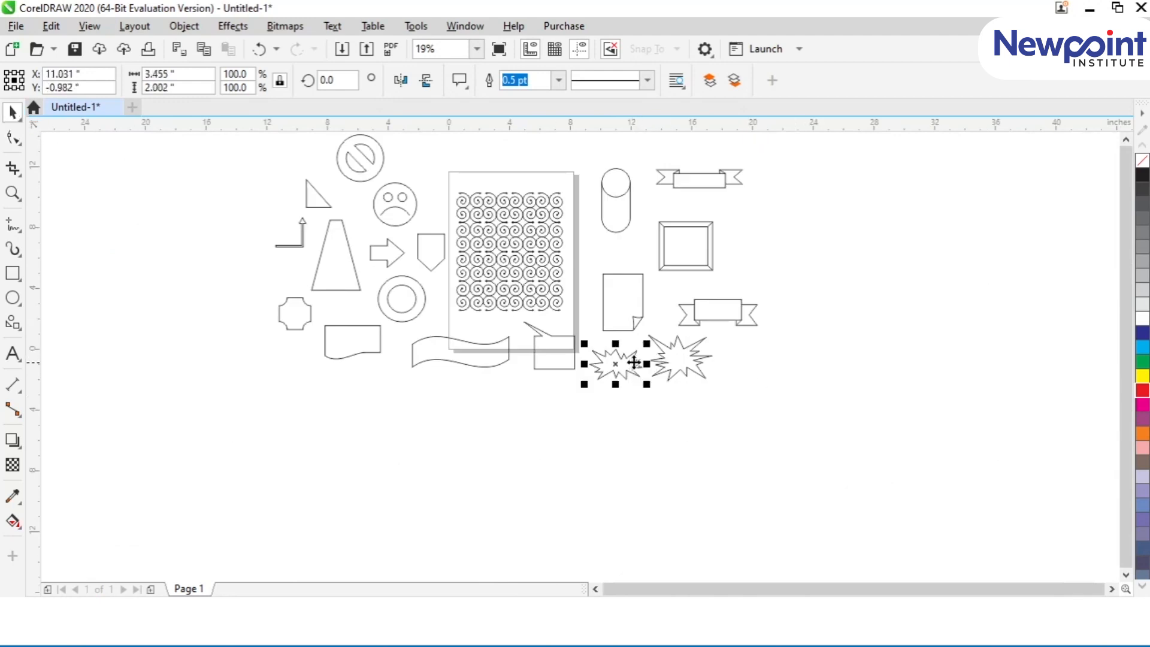
{"action": "left_click", "coordinate": [632, 328]}
{"action": "left_click", "coordinate": [13, 137]}
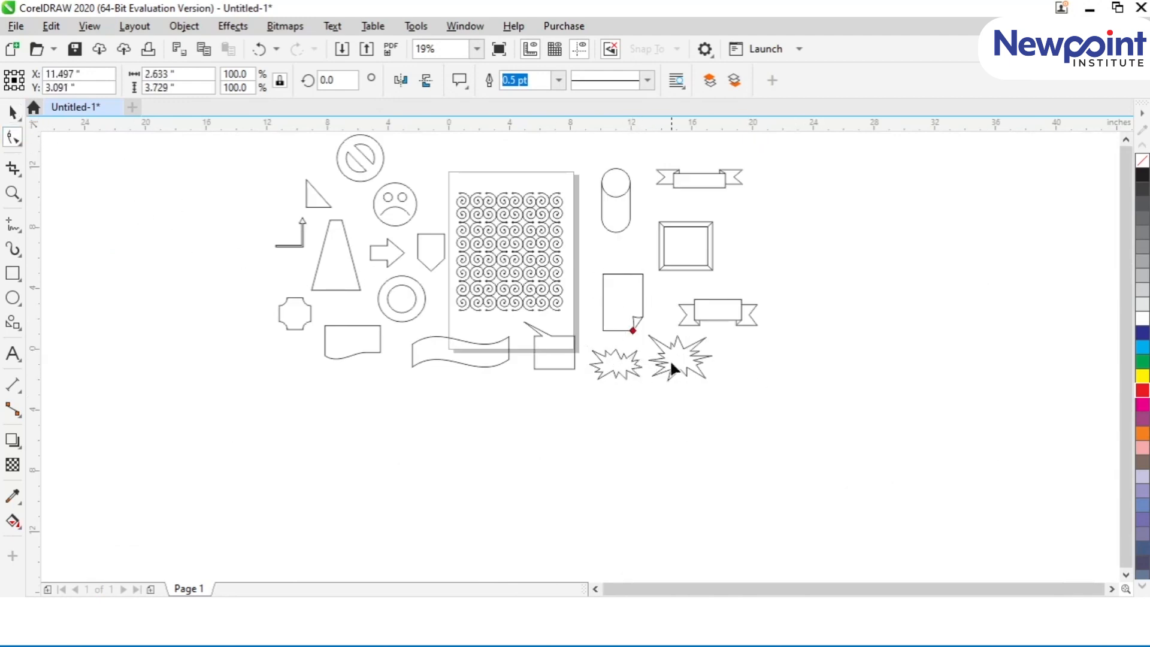
{"action": "left_click_drag", "start_coordinate": [628, 332], "coordinate": [601, 351]}
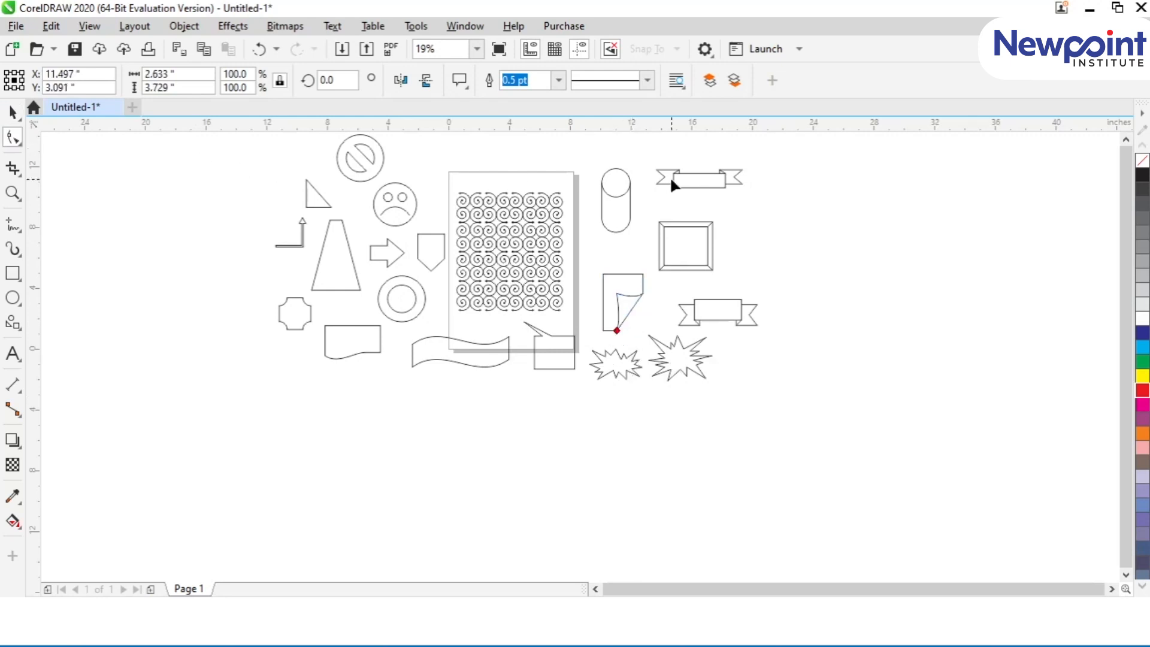
Step: Slightly deepen the cylinder's top ellipse and widen the square frame's border so its inner opening shrinks to about half the outer width
{"action": "left_click", "coordinate": [607, 190]}
{"action": "mouse_move", "coordinate": [616, 191]}
{"action": "left_mouse_down"}
{"action": "mouse_move", "coordinate": [620, 175]}
{"action": "mouse_move", "coordinate": [616, 184]}
{"action": "left_mouse_up"}
{"action": "left_click", "coordinate": [671, 224]}
{"action": "left_click_drag", "start_coordinate": [671, 222], "coordinate": [676, 244]}
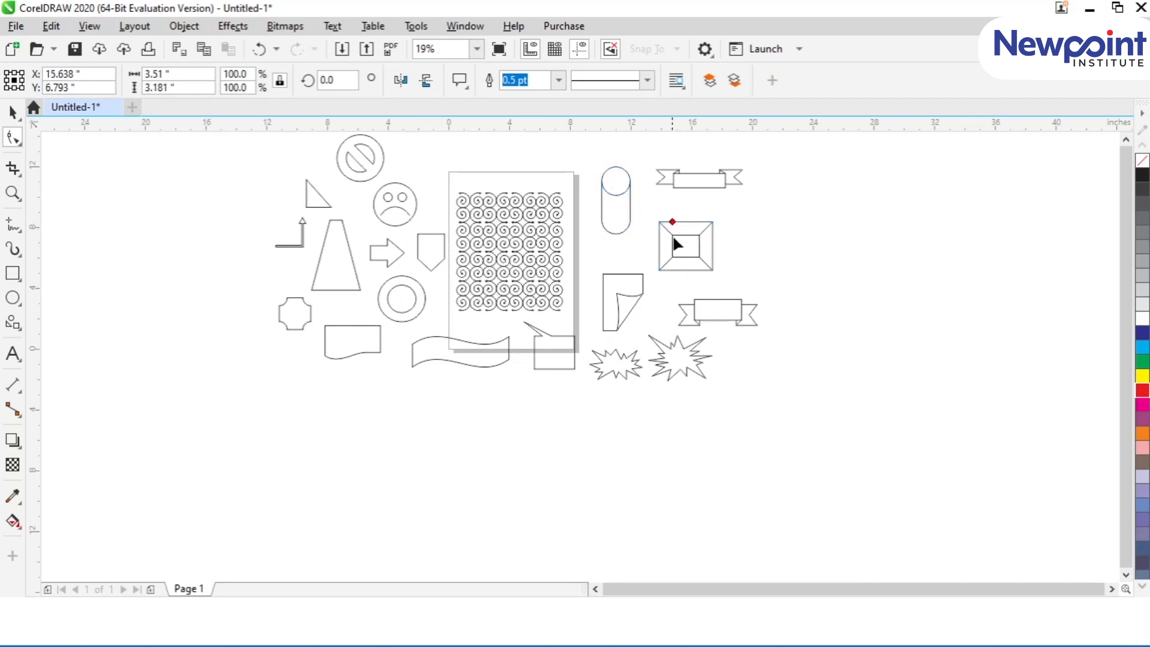
{"action": "left_click", "coordinate": [13, 112]}
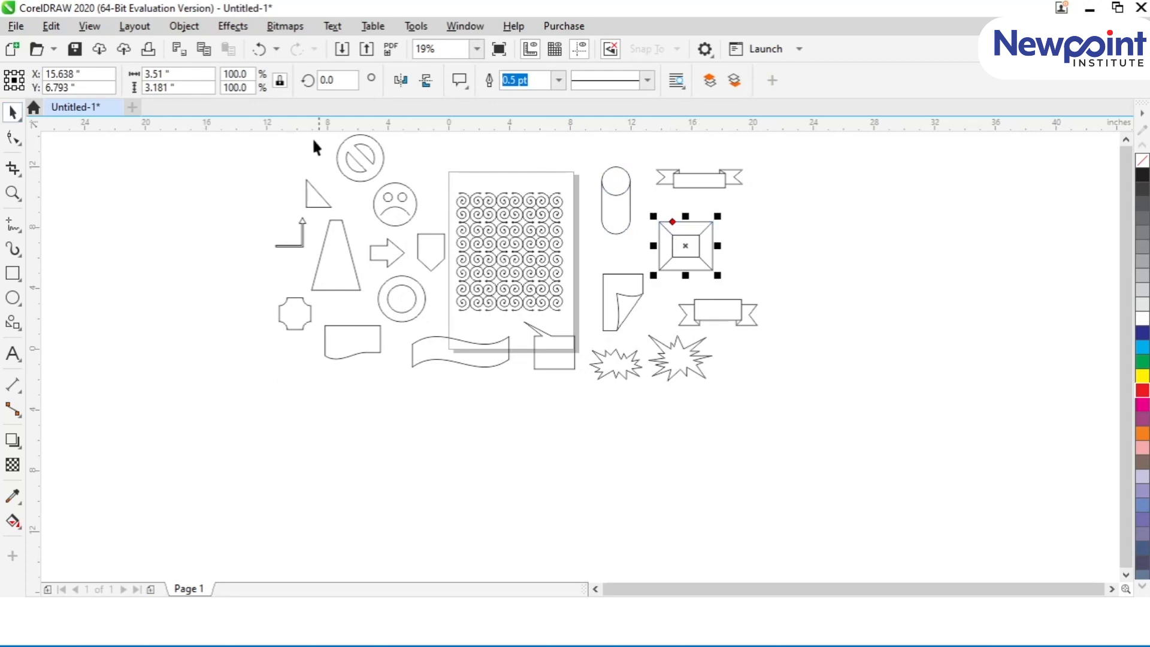
{"action": "left_click", "coordinate": [300, 338]}
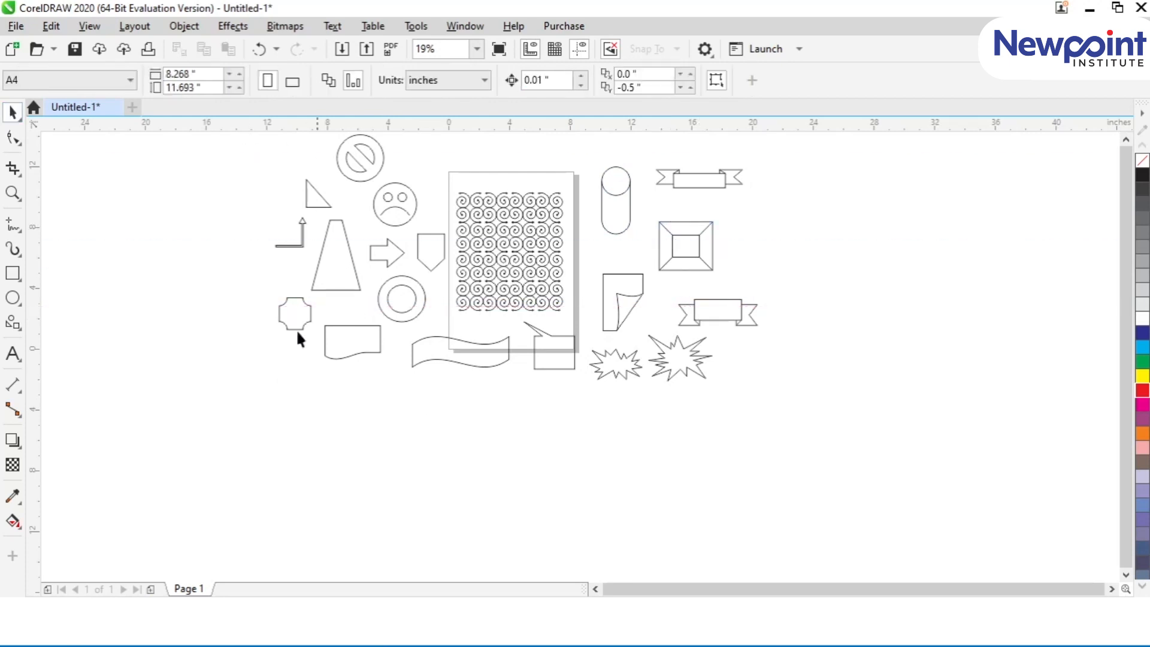
{"action": "left_click", "coordinate": [12, 324]}
{"action": "left_click", "coordinate": [459, 80]}
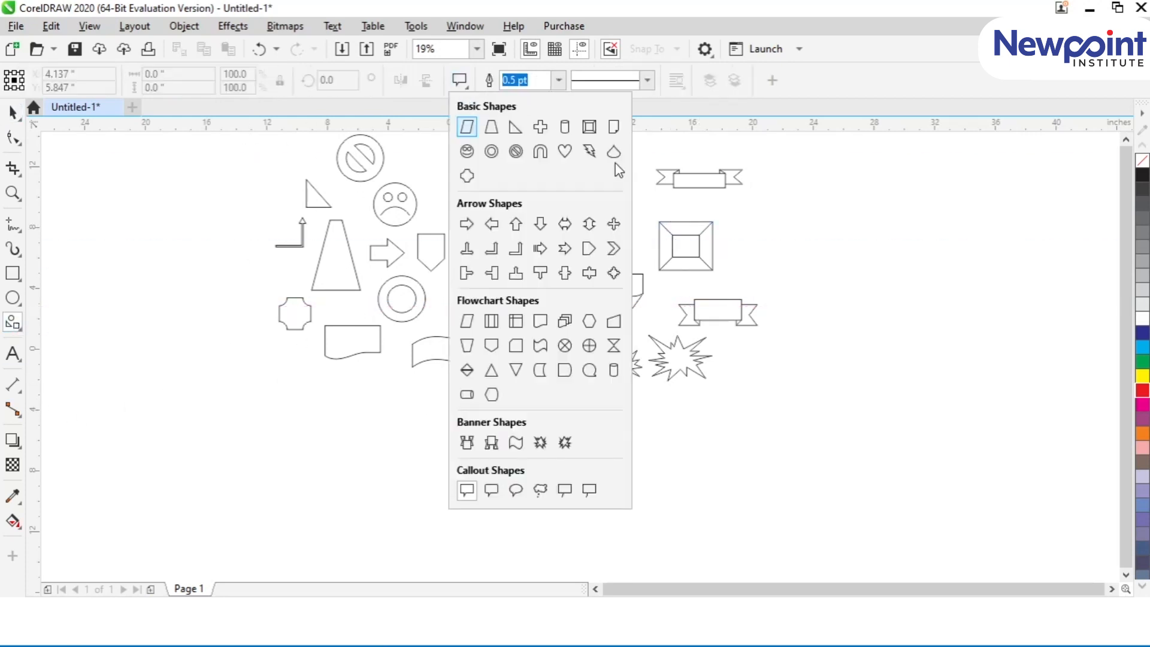
{"action": "left_click", "coordinate": [13, 112]}
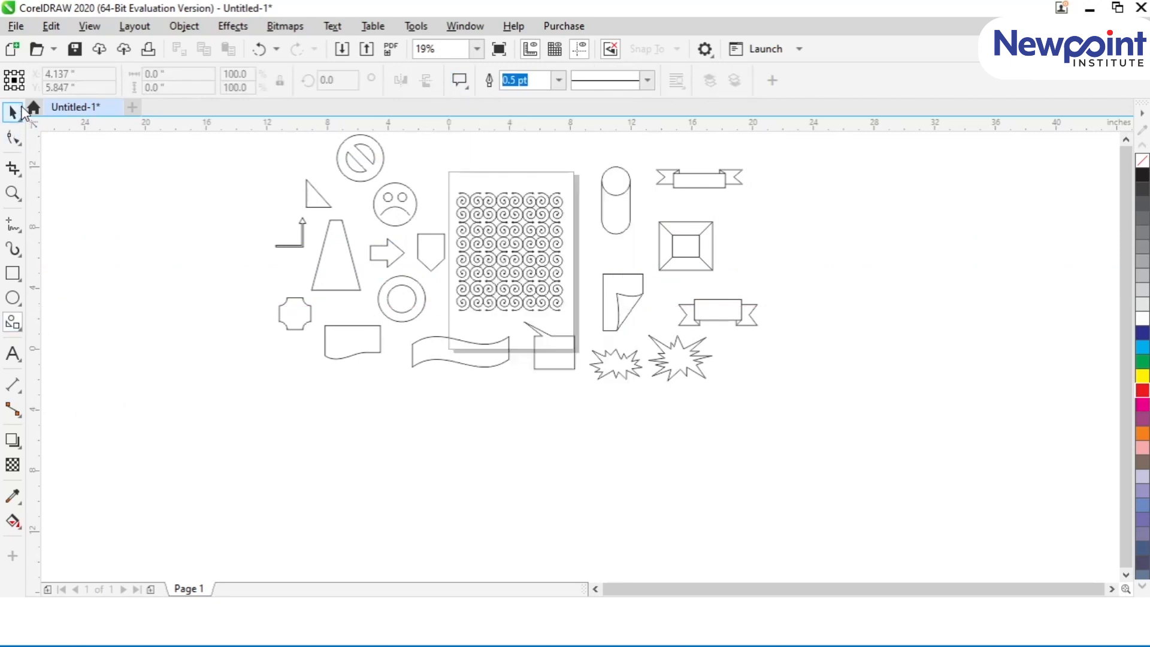
Step: Delete all objects on and around the page, including the spiral ornament and every common shape
{"action": "key", "text": "F4"}
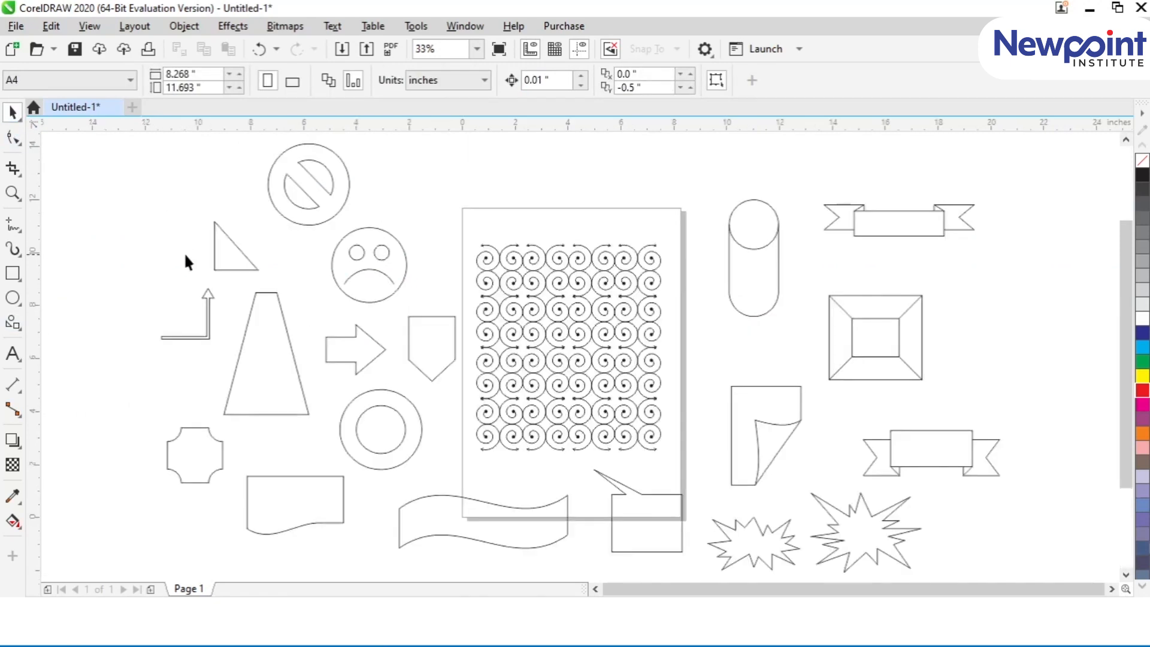
{"action": "left_click", "coordinate": [334, 211]}
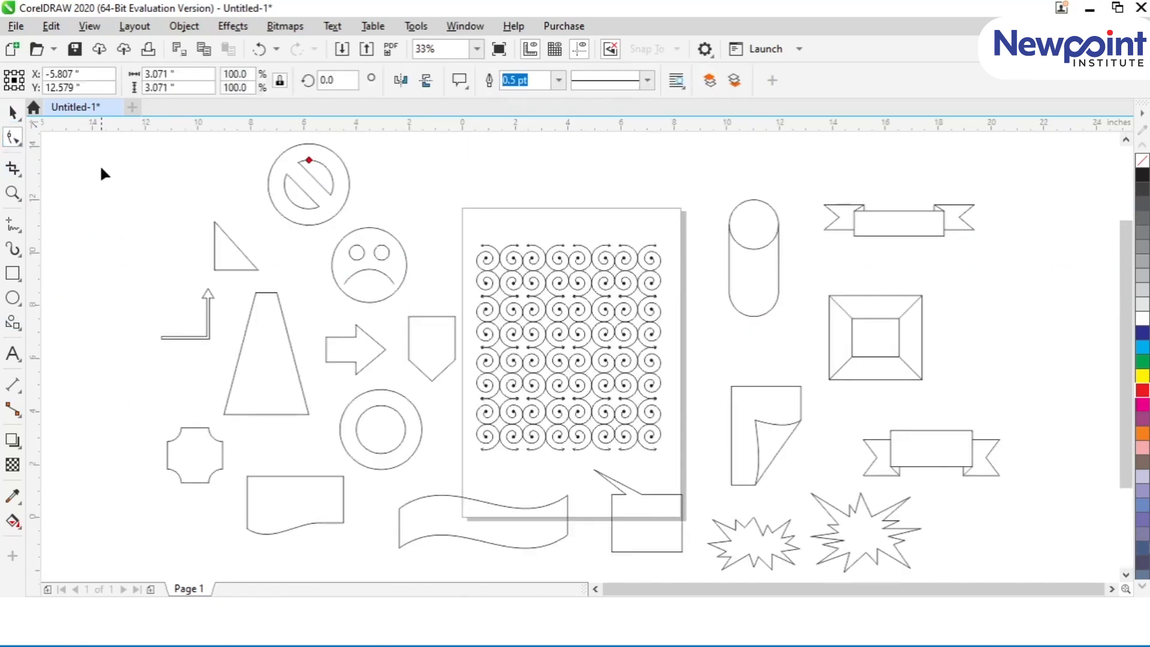
{"action": "left_click", "coordinate": [182, 217]}
{"action": "key", "text": "ctrl+a"}
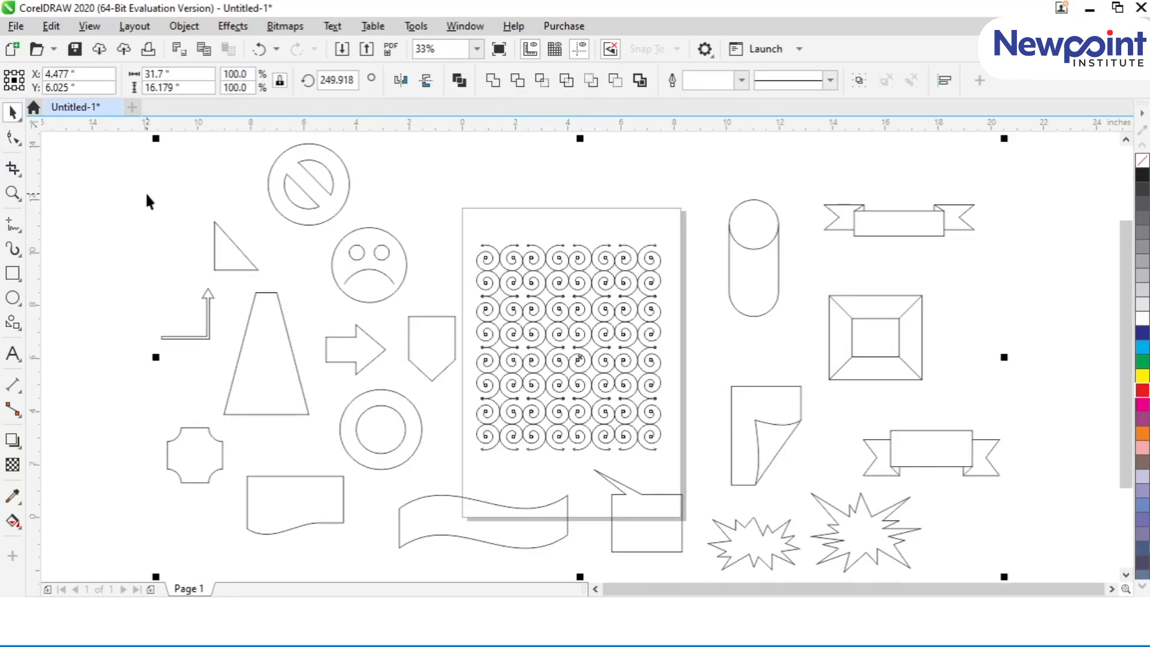
{"action": "key", "text": "Delete"}
{"action": "left_click", "coordinate": [19, 323]}
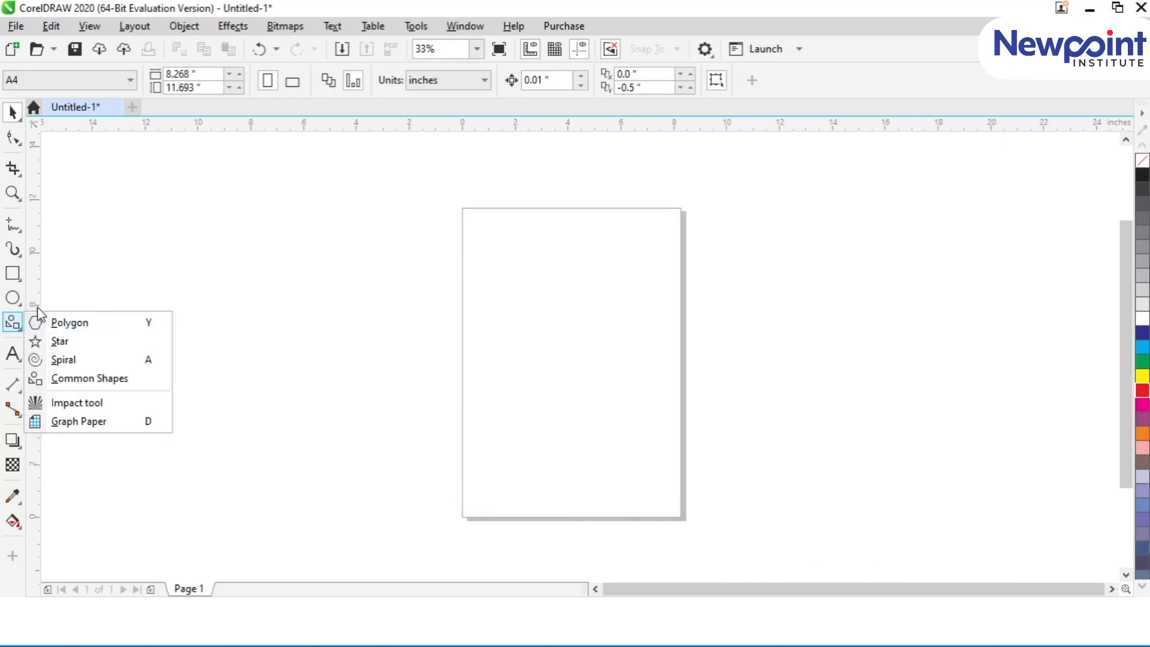
{"action": "left_click", "coordinate": [10, 110]}
{"action": "left_click", "coordinate": [13, 113]}
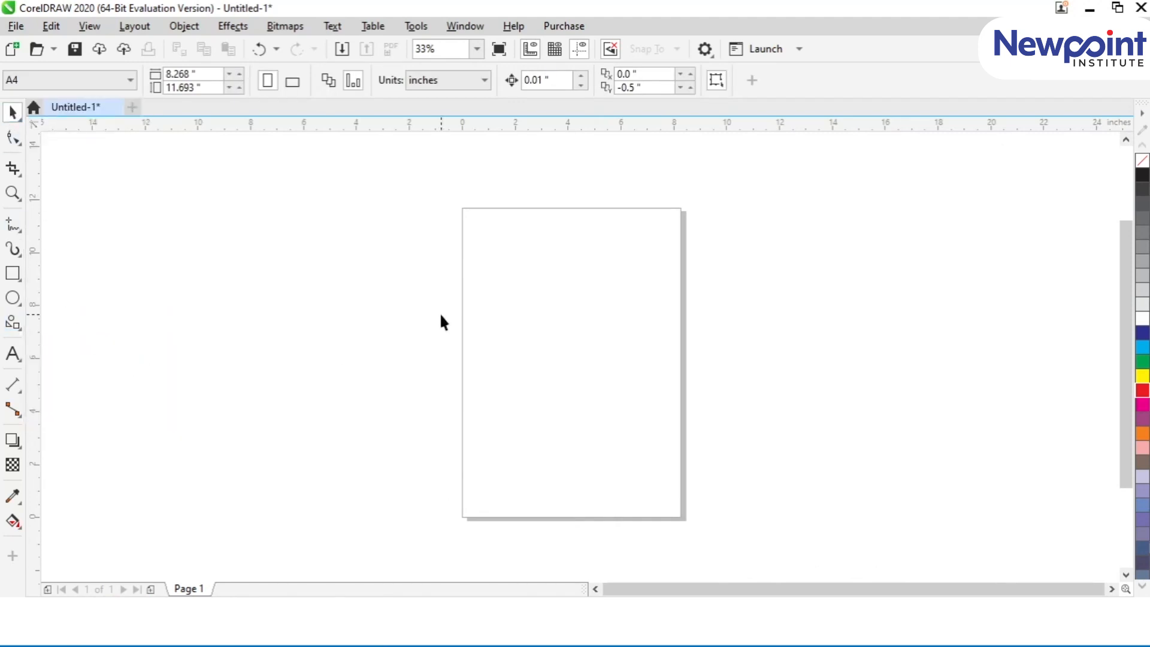